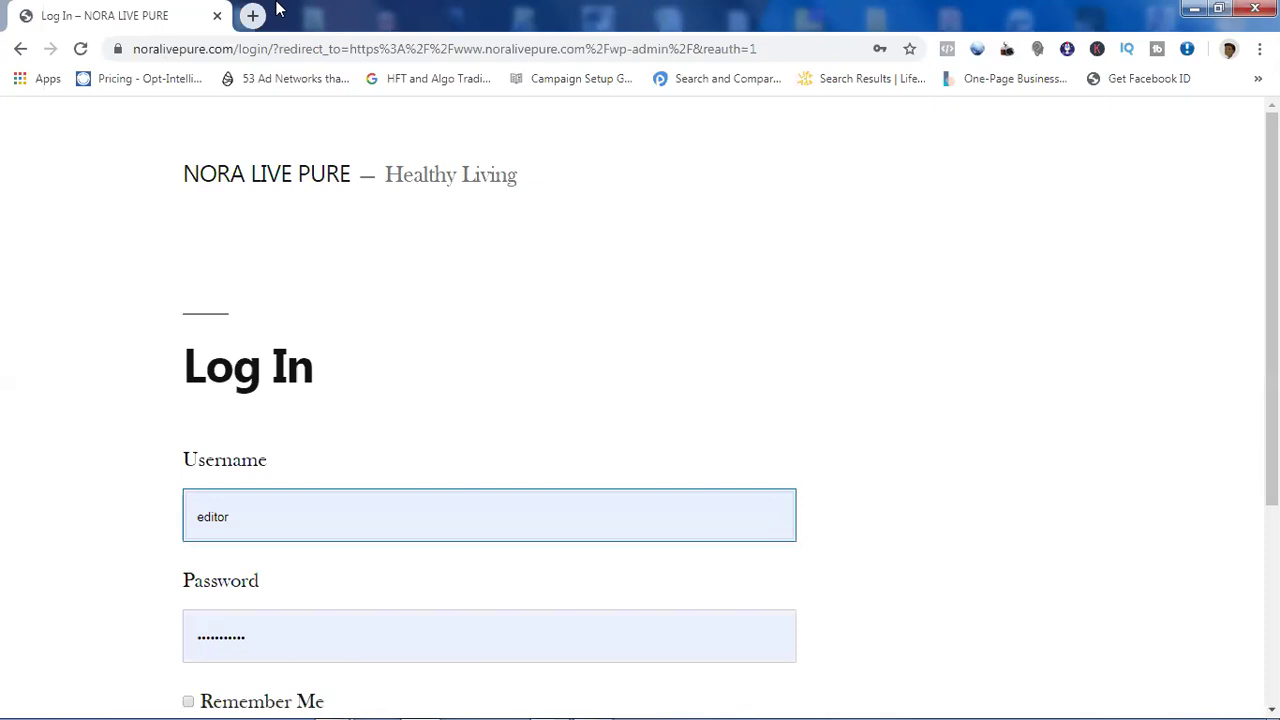
Step: Log in to the site with the prefilled account and open the InstaBuilder 2.0 dashboard
scroll(640, 400, "down", 3)
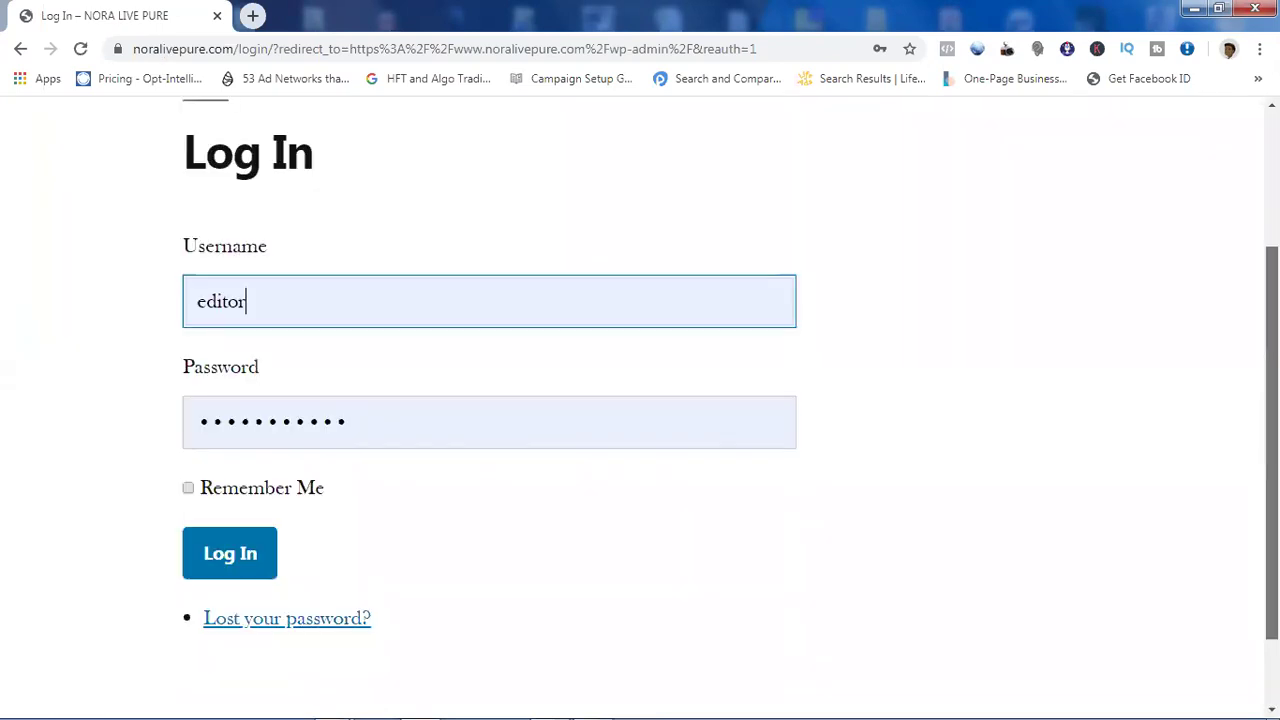
left_click(224, 514)
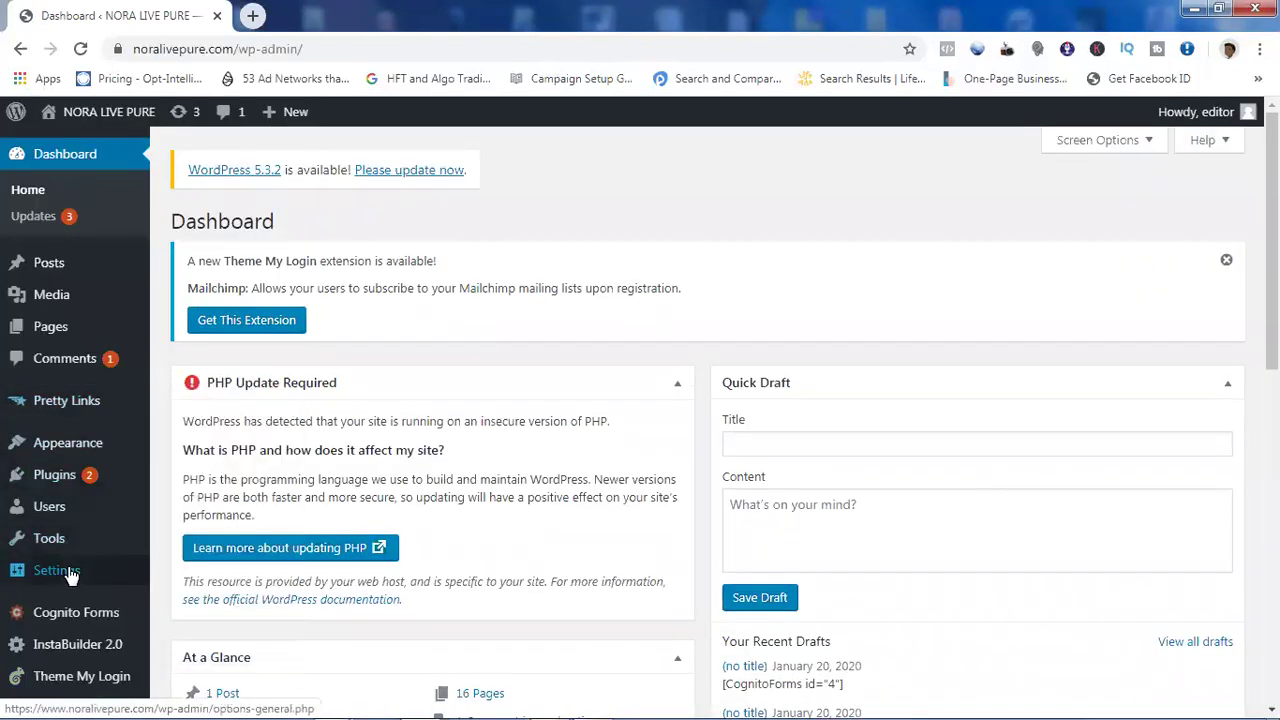
mouse_move(70, 577)
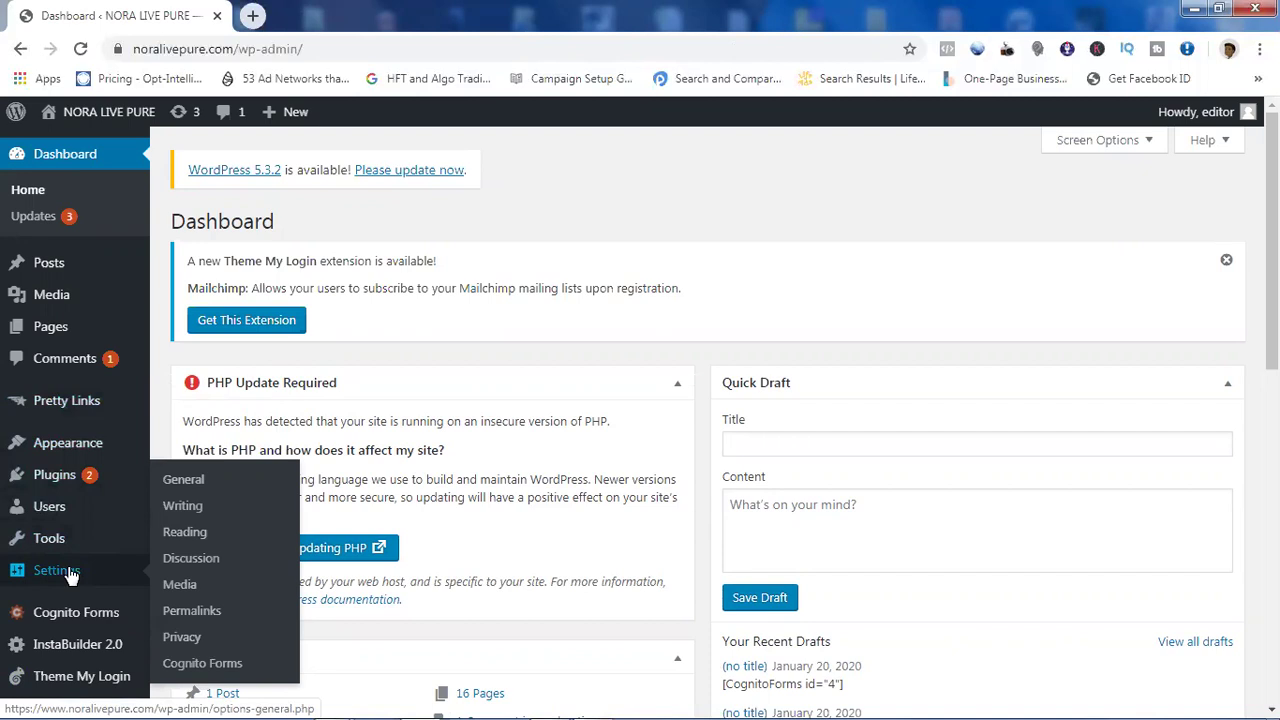
mouse_move(80, 648)
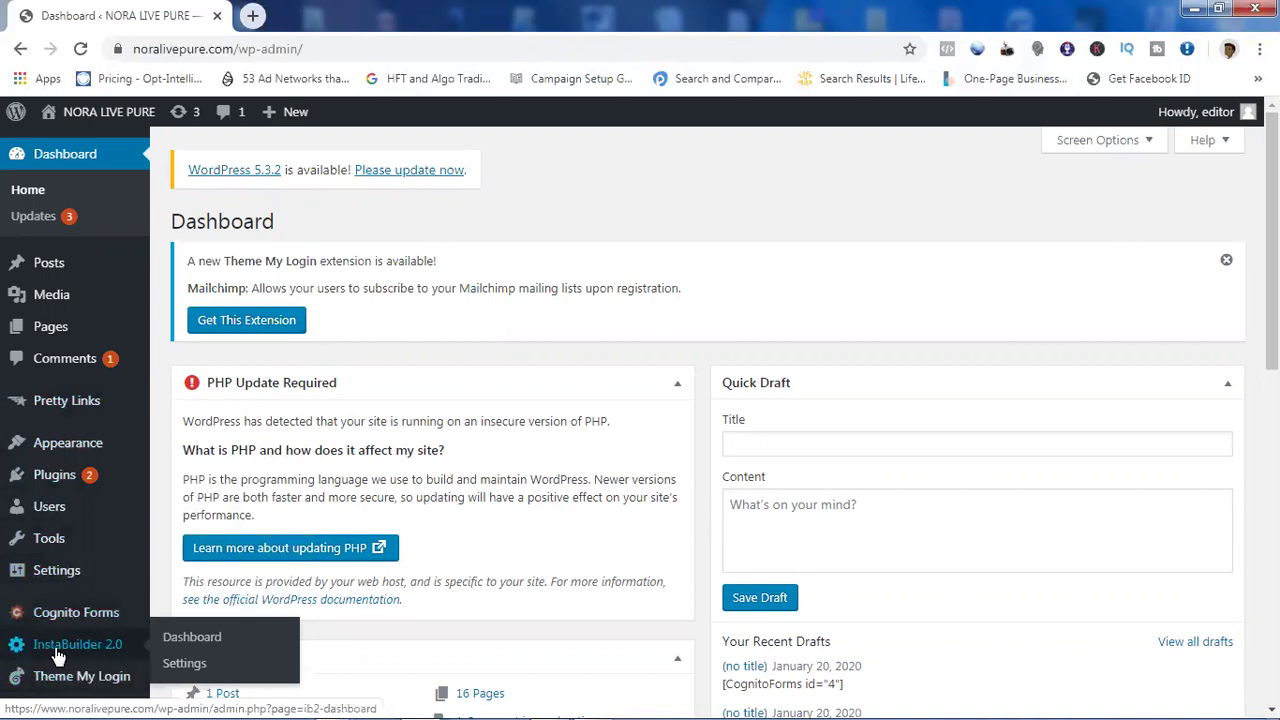
left_click(90, 648)
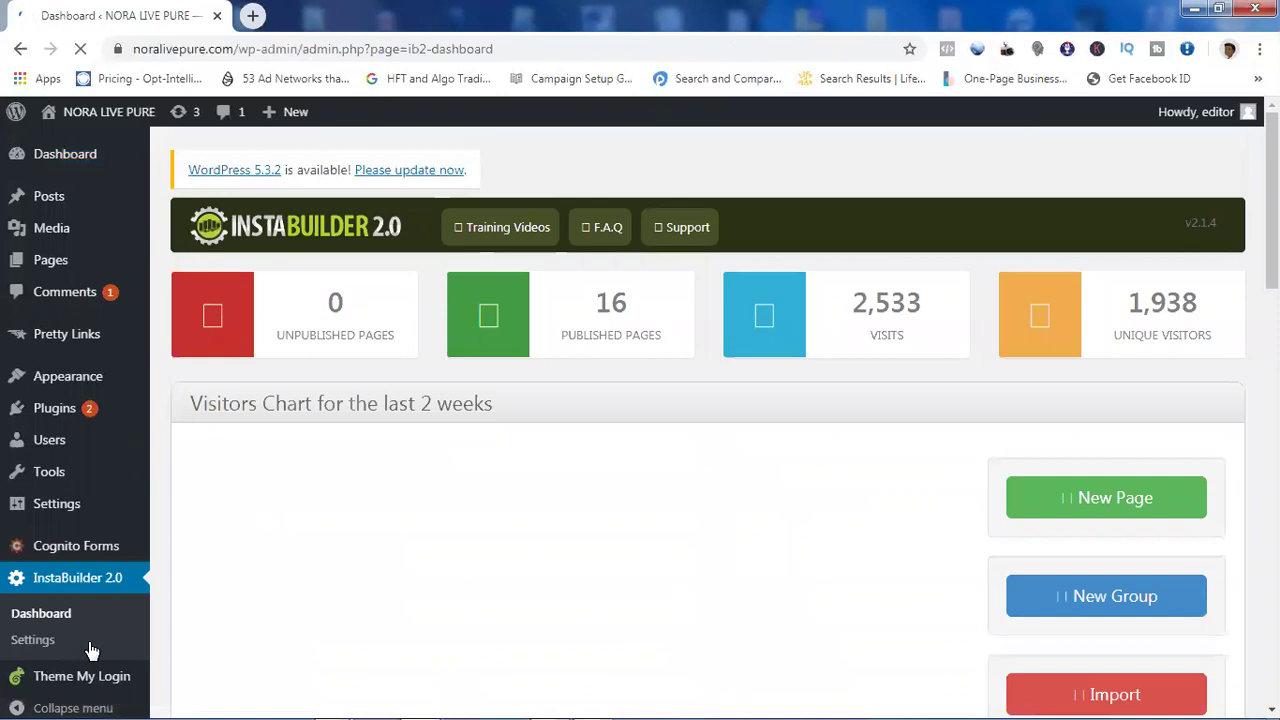
Step: Copy the InstaBuilder dashboard's address and load it in a second browser tab
left_click(306, 48)
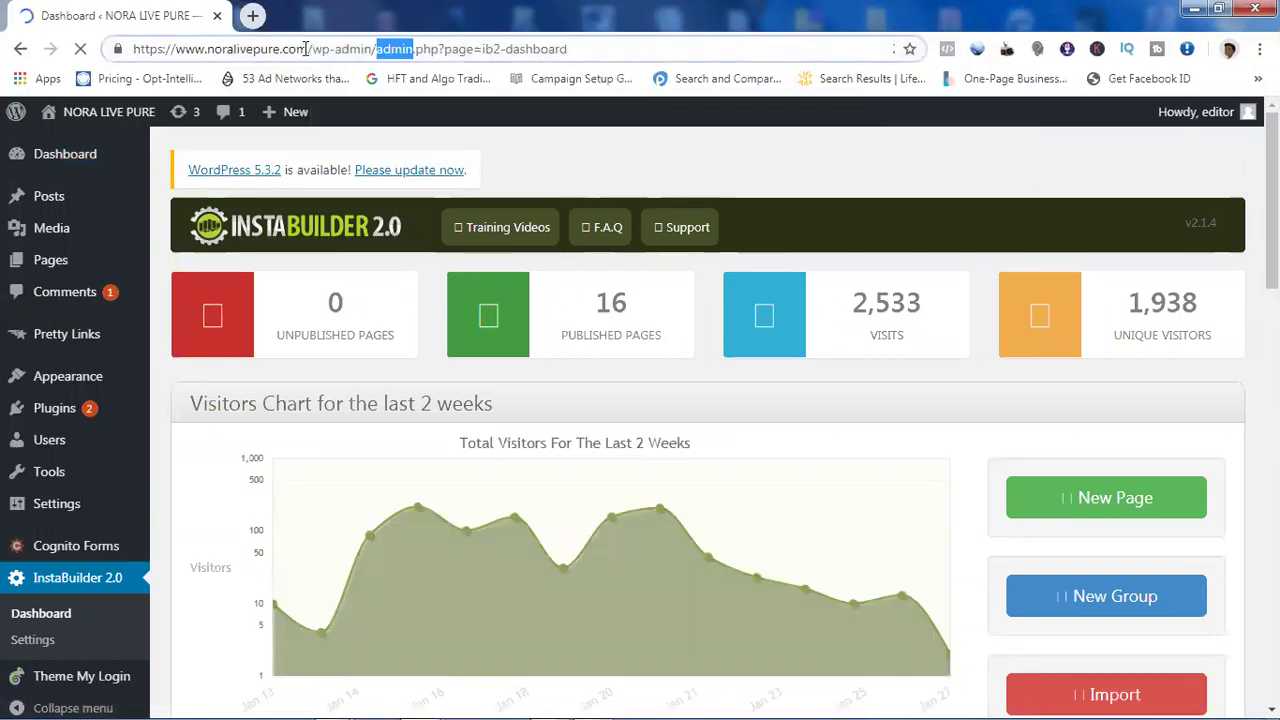
right_click(306, 50)
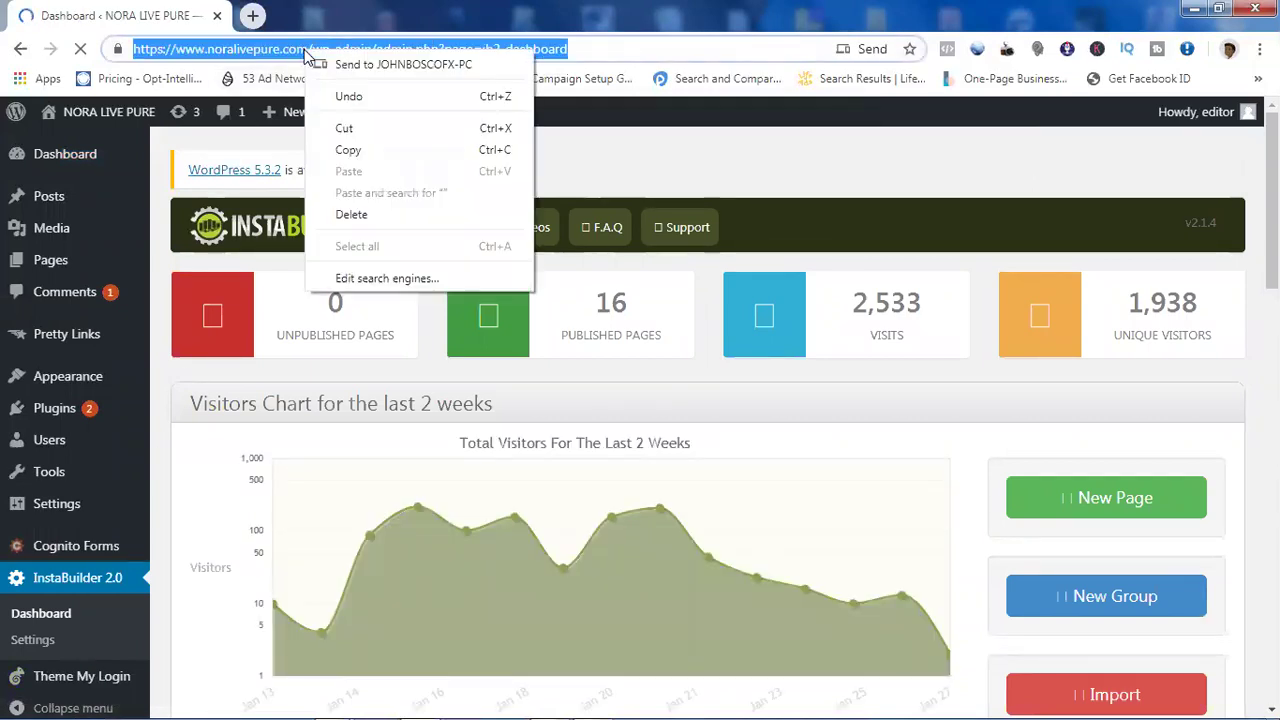
left_click(386, 160)
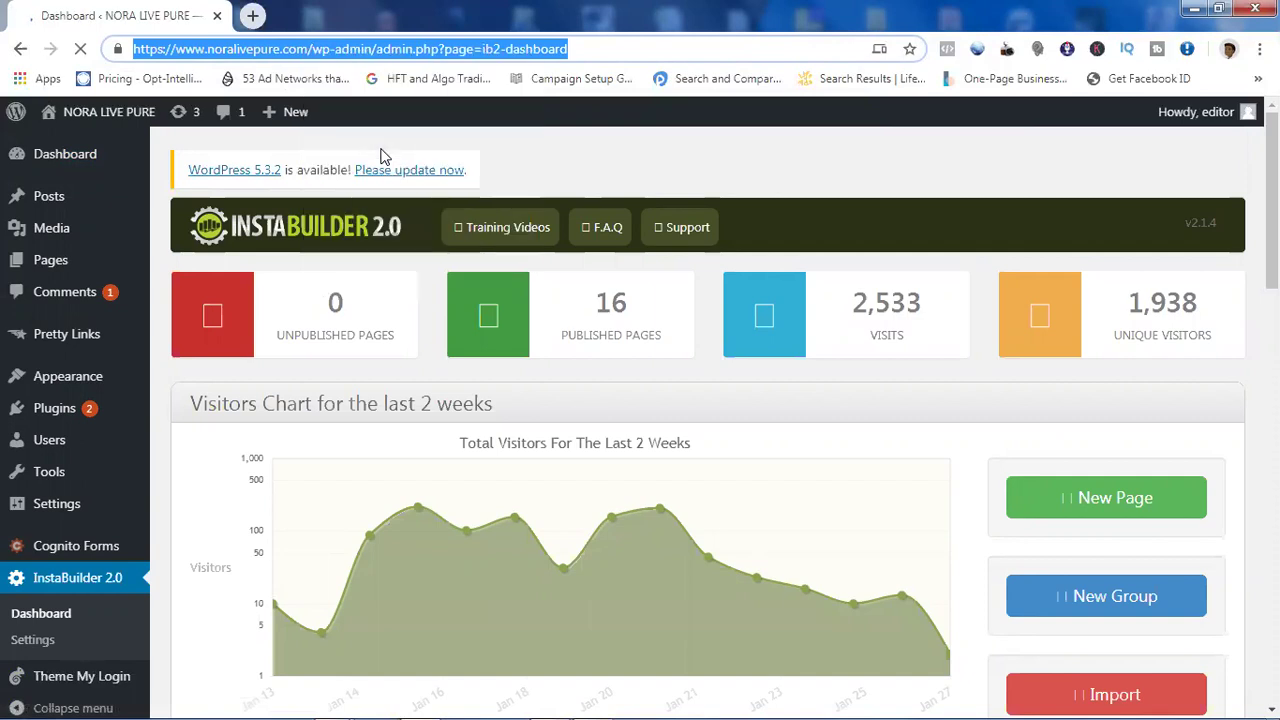
left_click(252, 17)
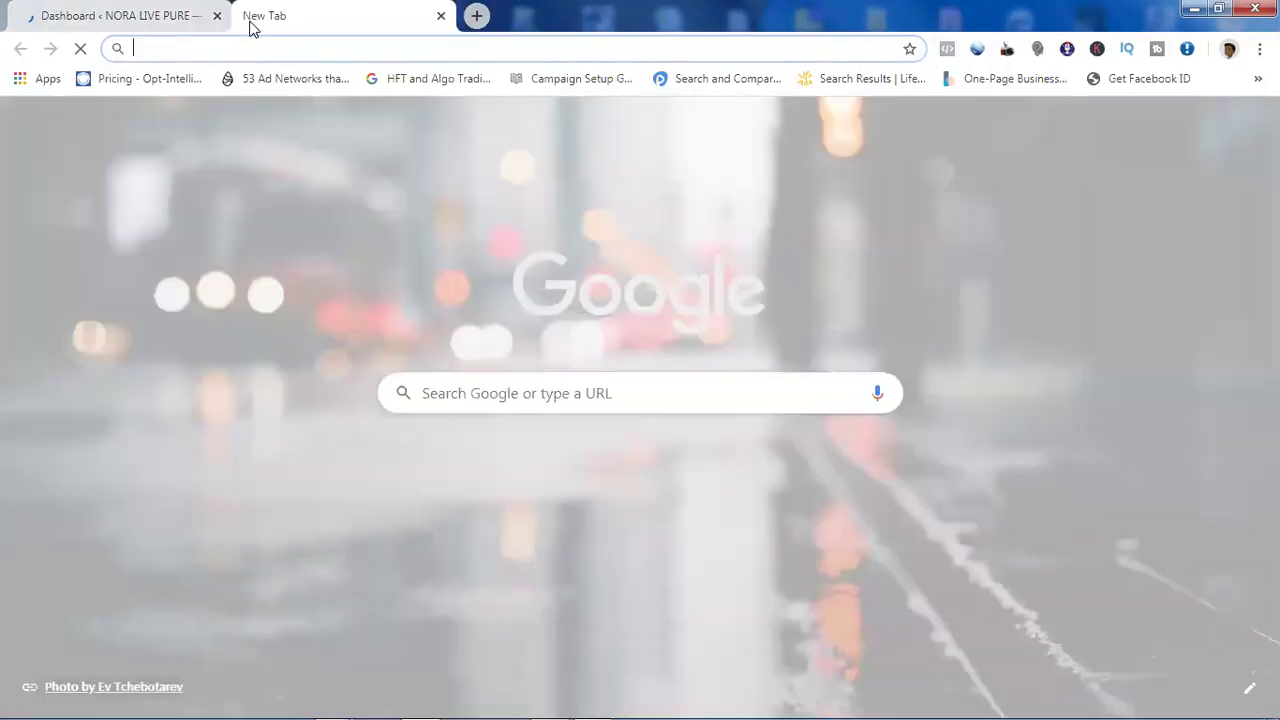
key("ctrl+v")
key("Return")
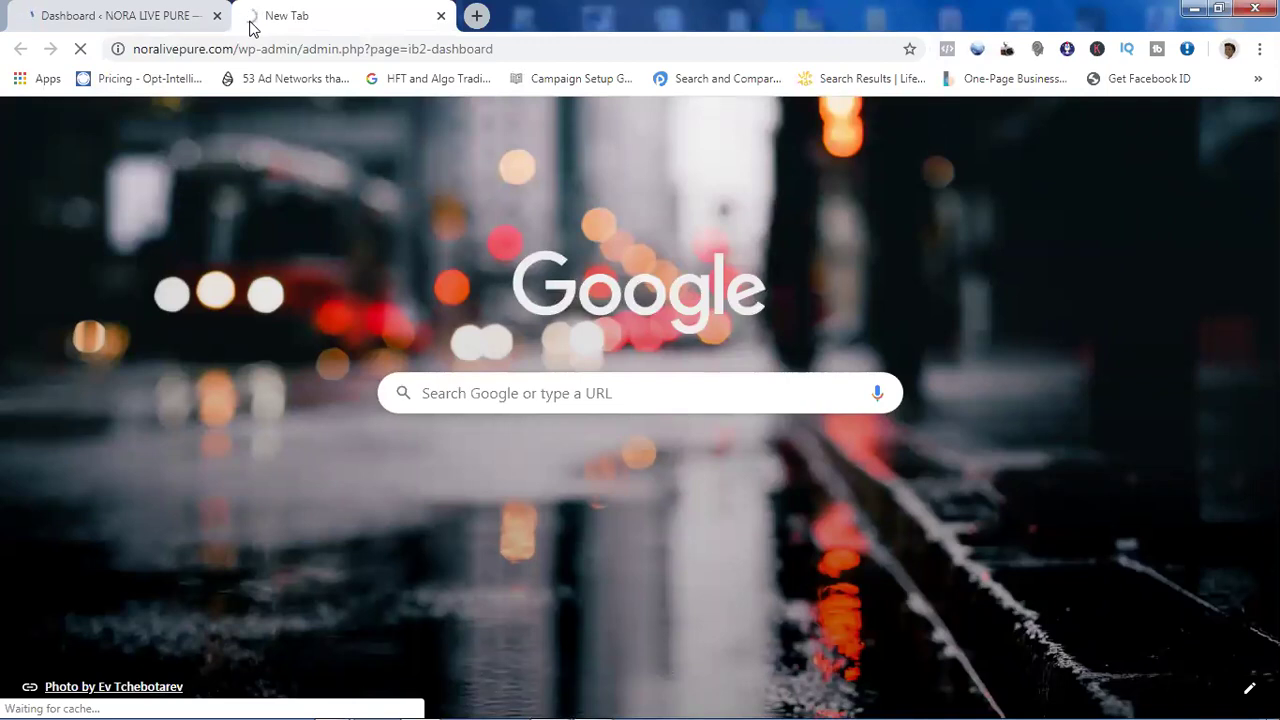
Step: Return to the first dashboard tab and open the Happy Body landing page in the InstaBuilder editor
left_click(130, 16)
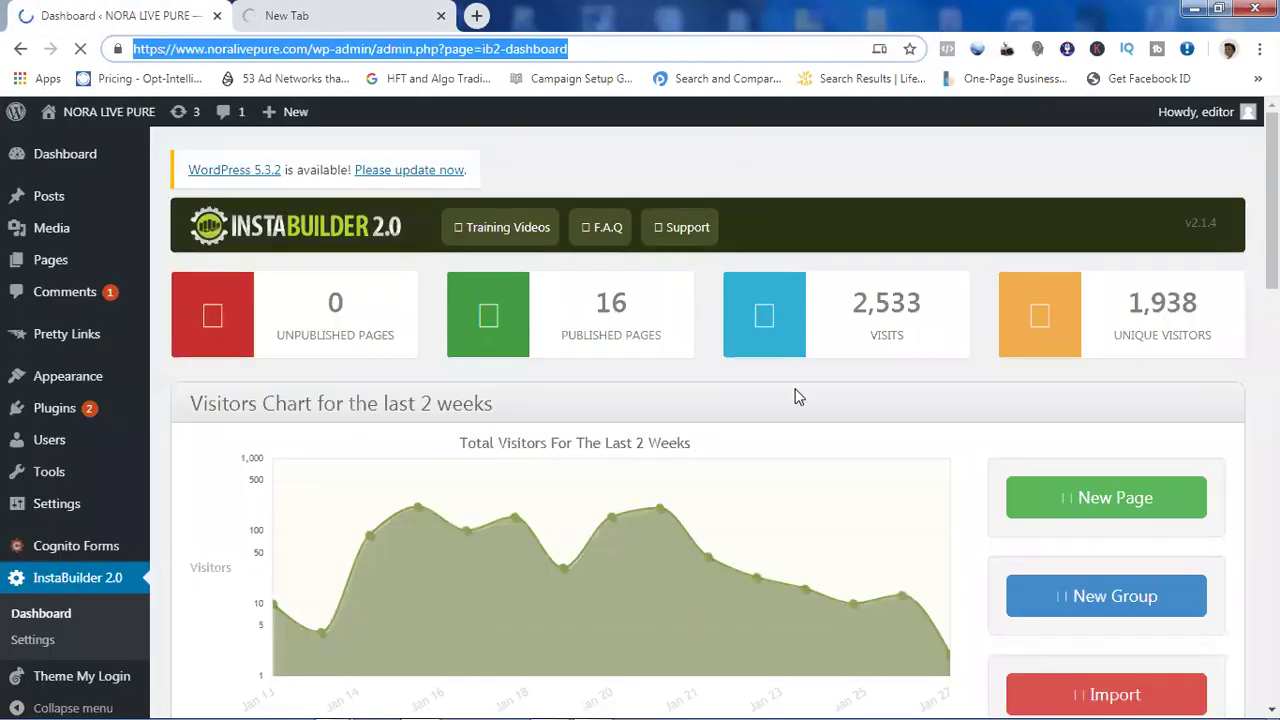
scroll(708, 420, "down", 7)
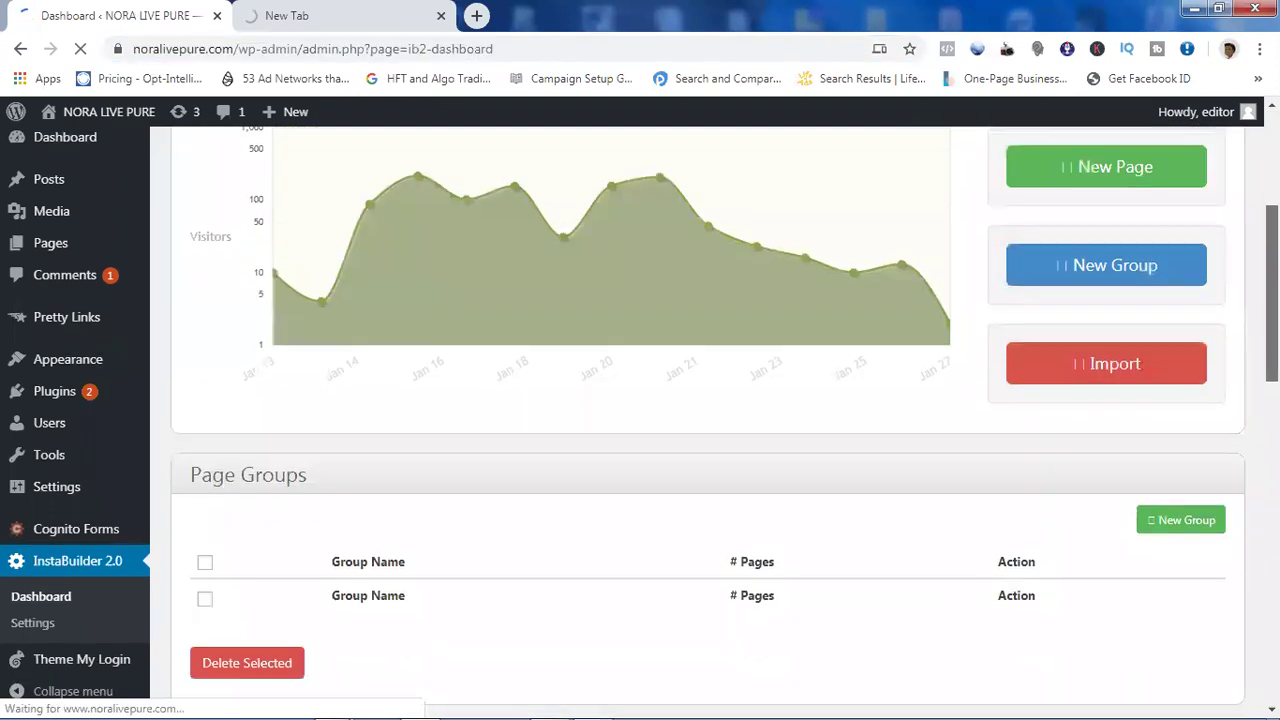
scroll(424, 466, "down", 4)
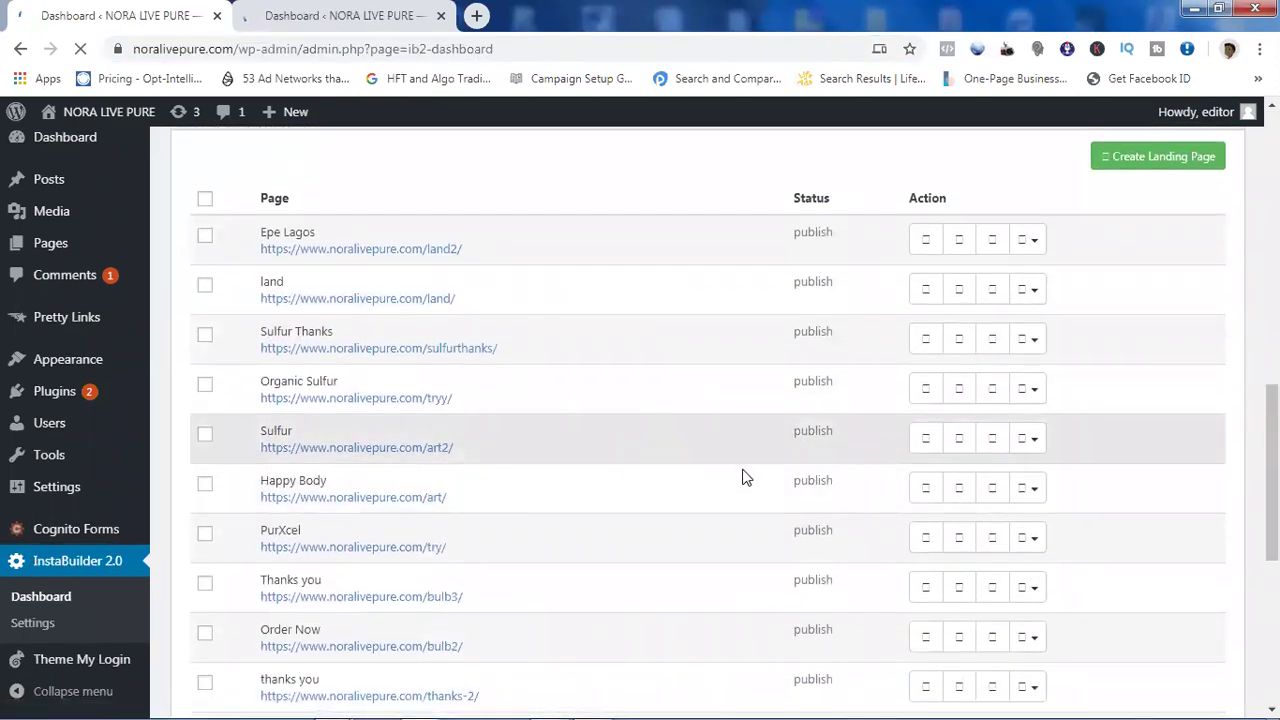
left_click(923, 490)
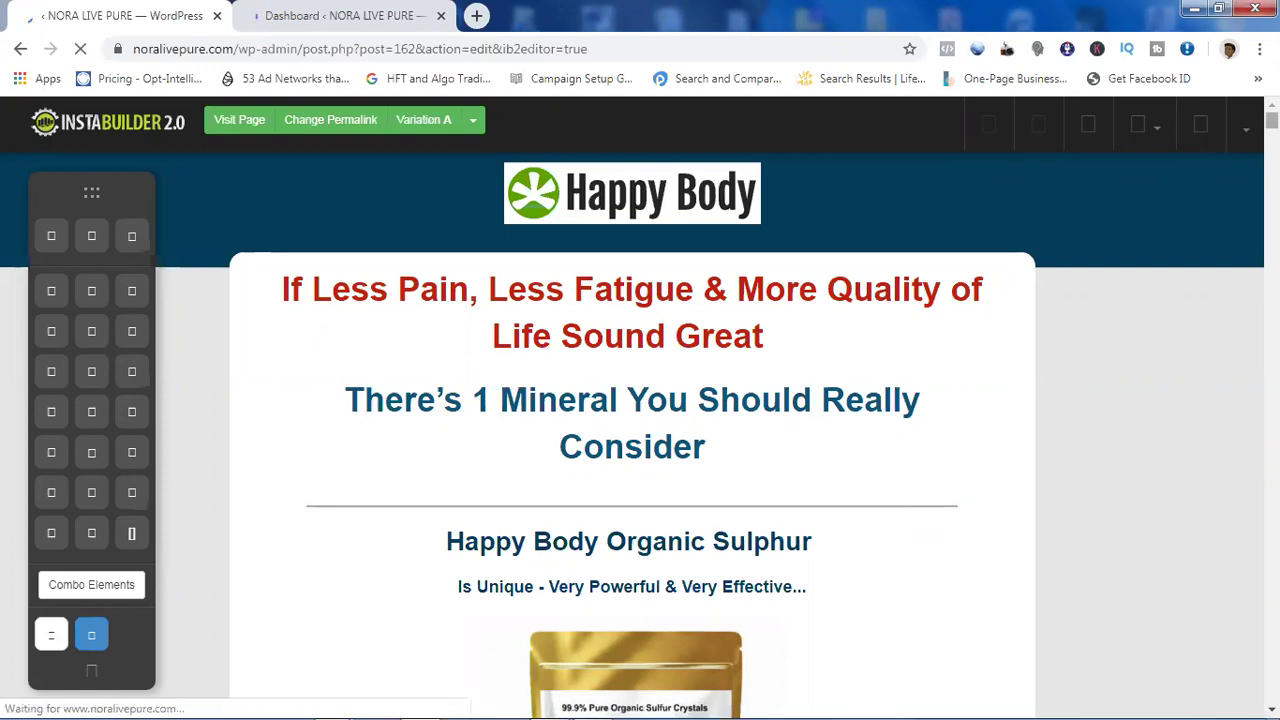
Step: Look through the Happy Body sales page down to the code element below the order instructions and red arrows
scroll(640, 430, "down", 5)
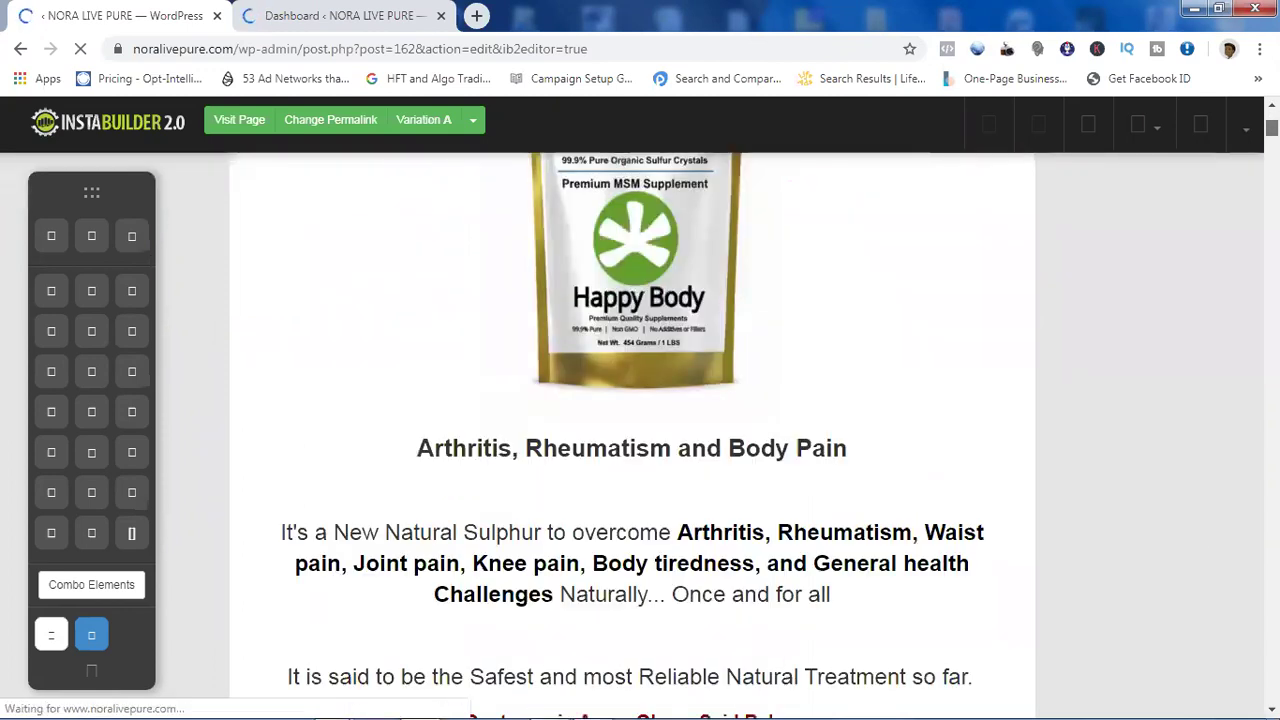
scroll(633, 436, "down", 1)
scroll(640, 430, "down", 20)
scroll(640, 430, "down", 20)
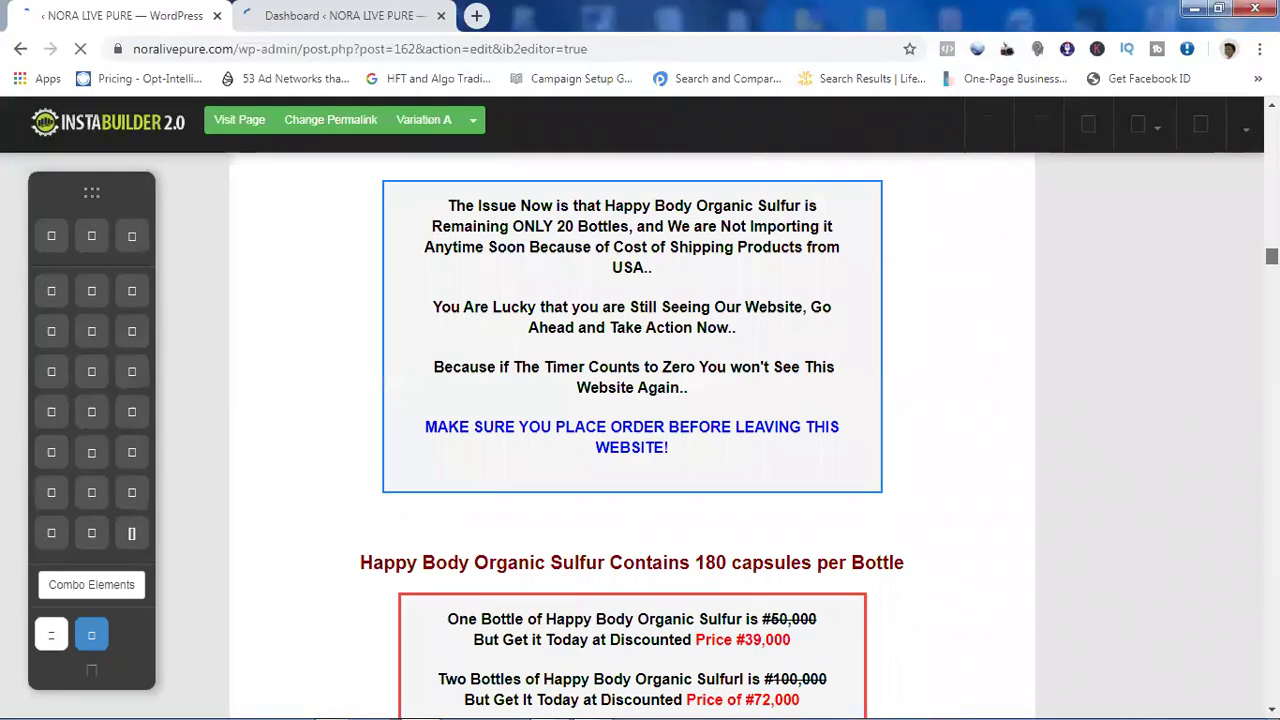
scroll(772, 505, "down", 10)
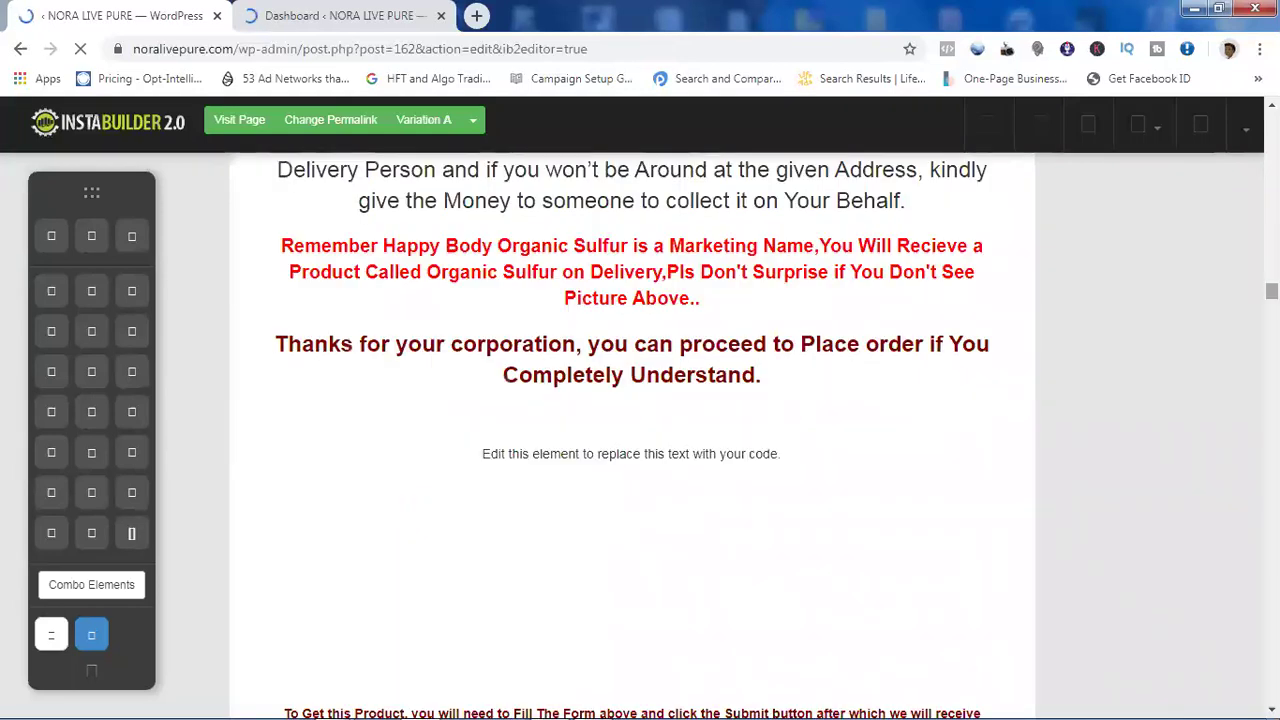
left_click(592, 484)
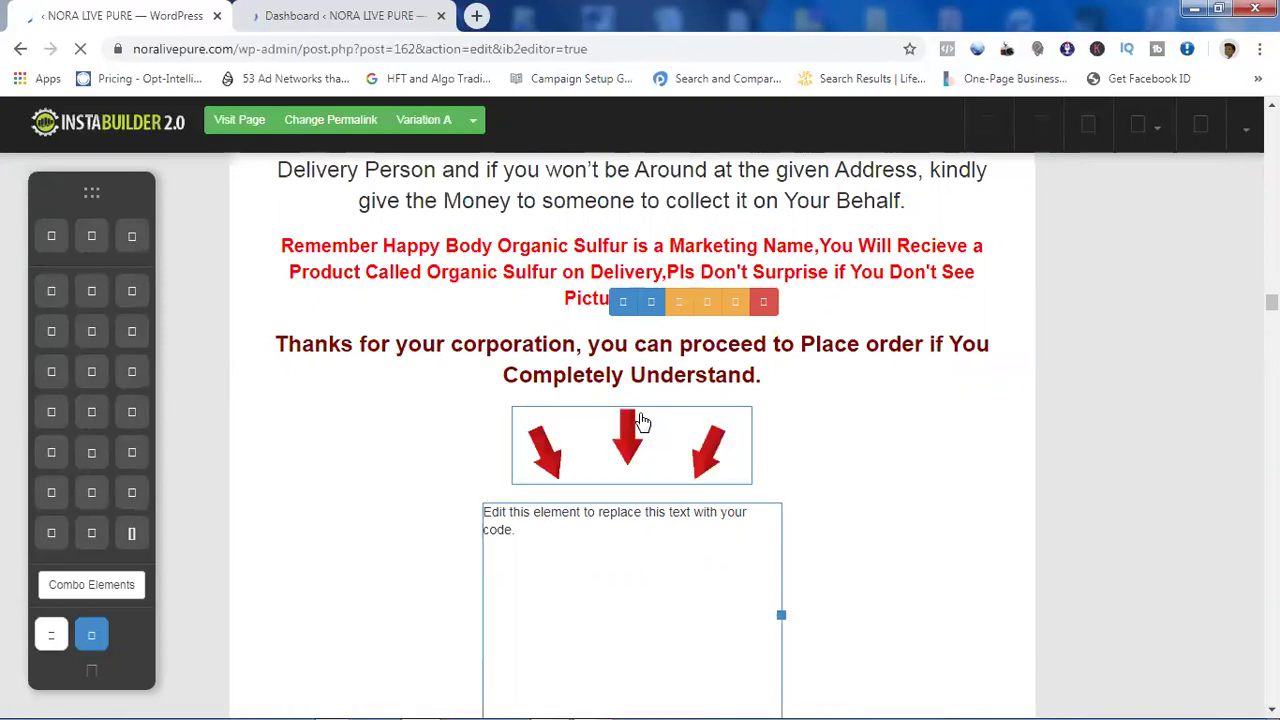
left_click(895, 425)
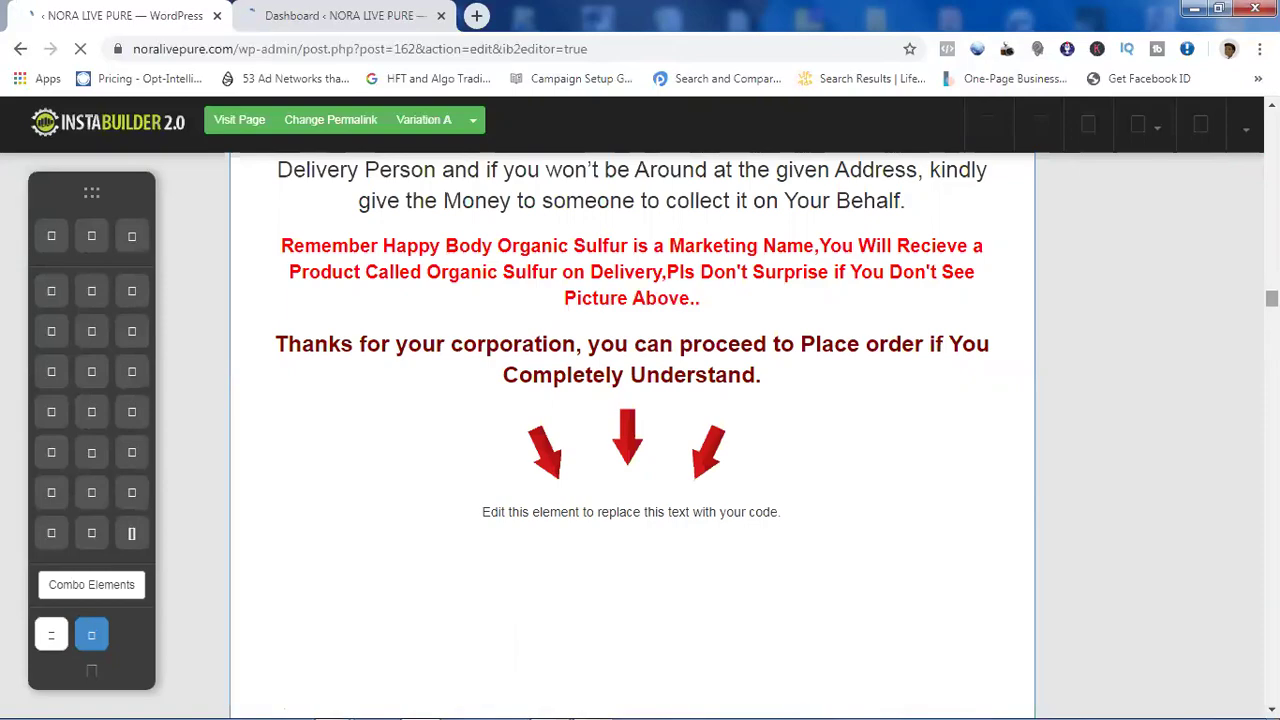
Step: Skim the page's testimonials, benefit sections, countdown timer and guarantee, ending back at the main headline
scroll(632, 435, "up", 20)
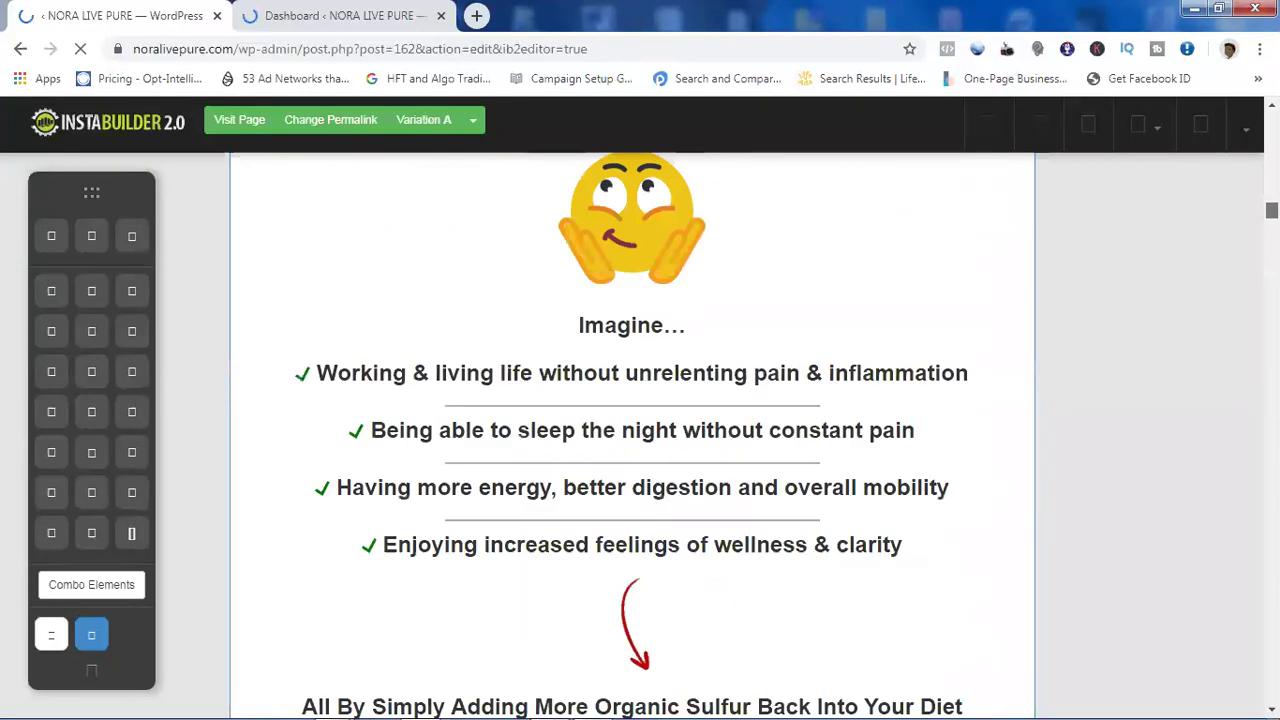
scroll(632, 435, "down", 20)
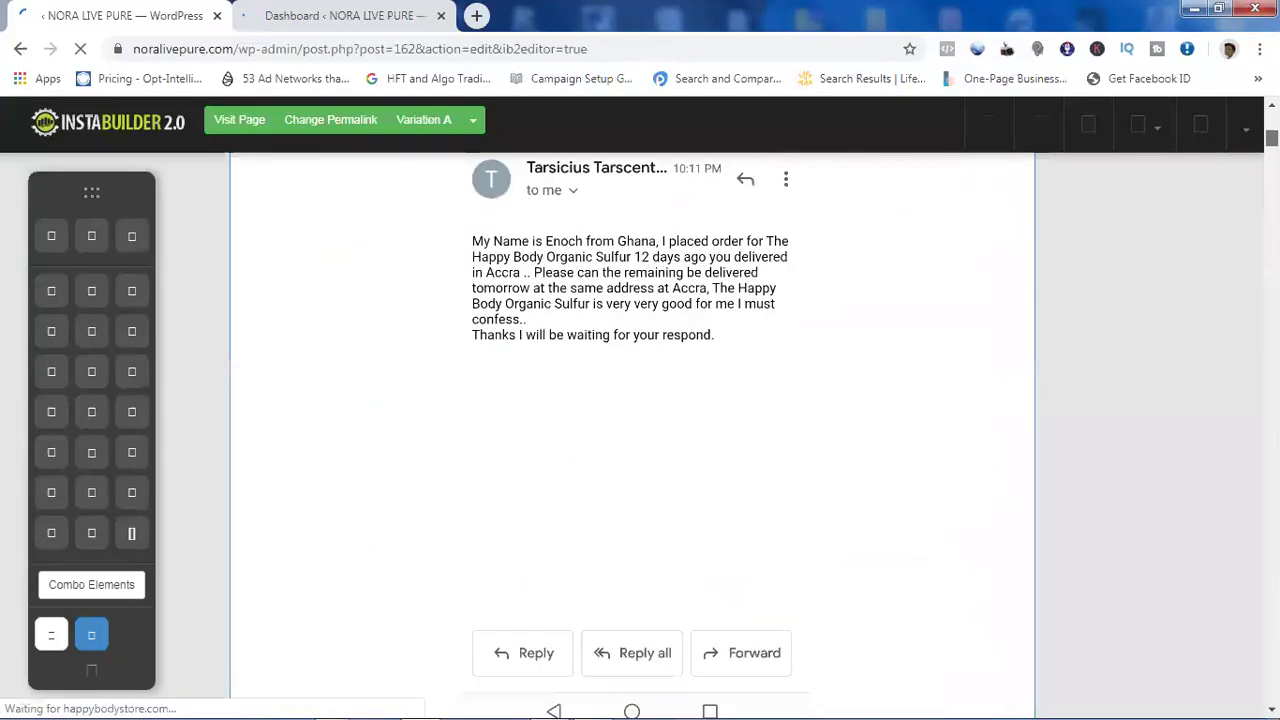
scroll(632, 435, "down", 20)
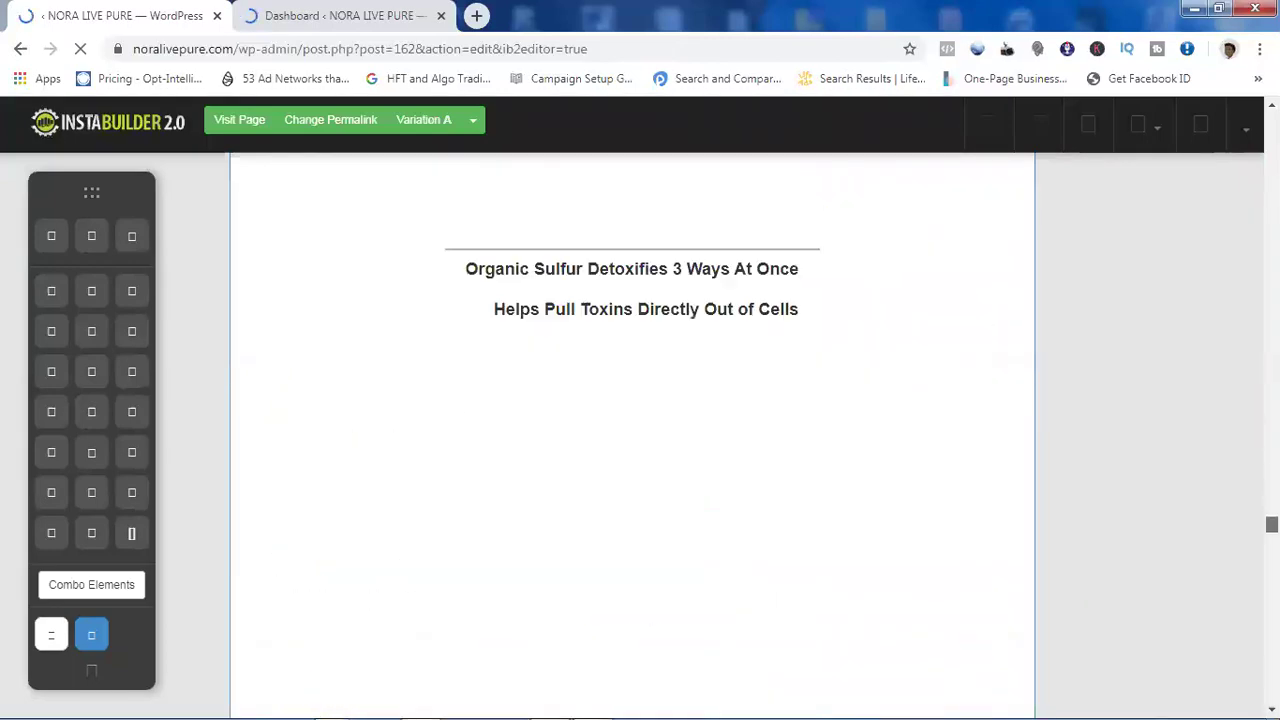
scroll(632, 435, "down", 20)
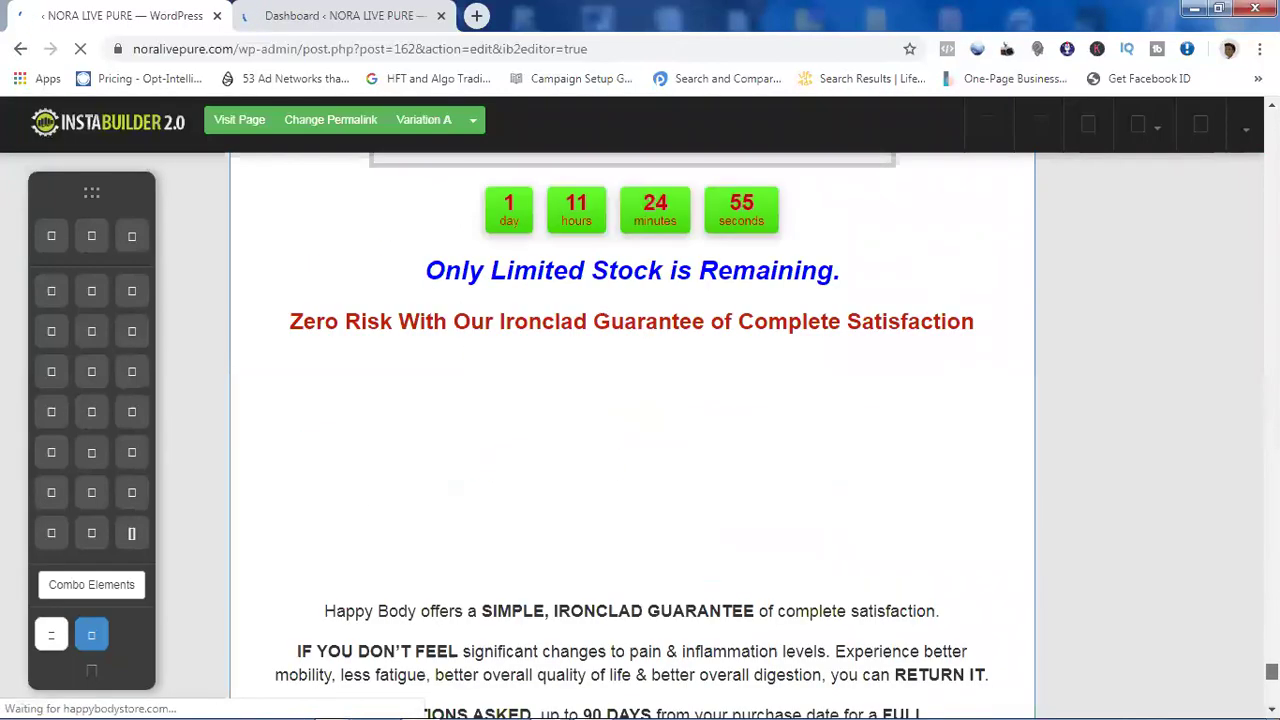
scroll(632, 435, "up", 20)
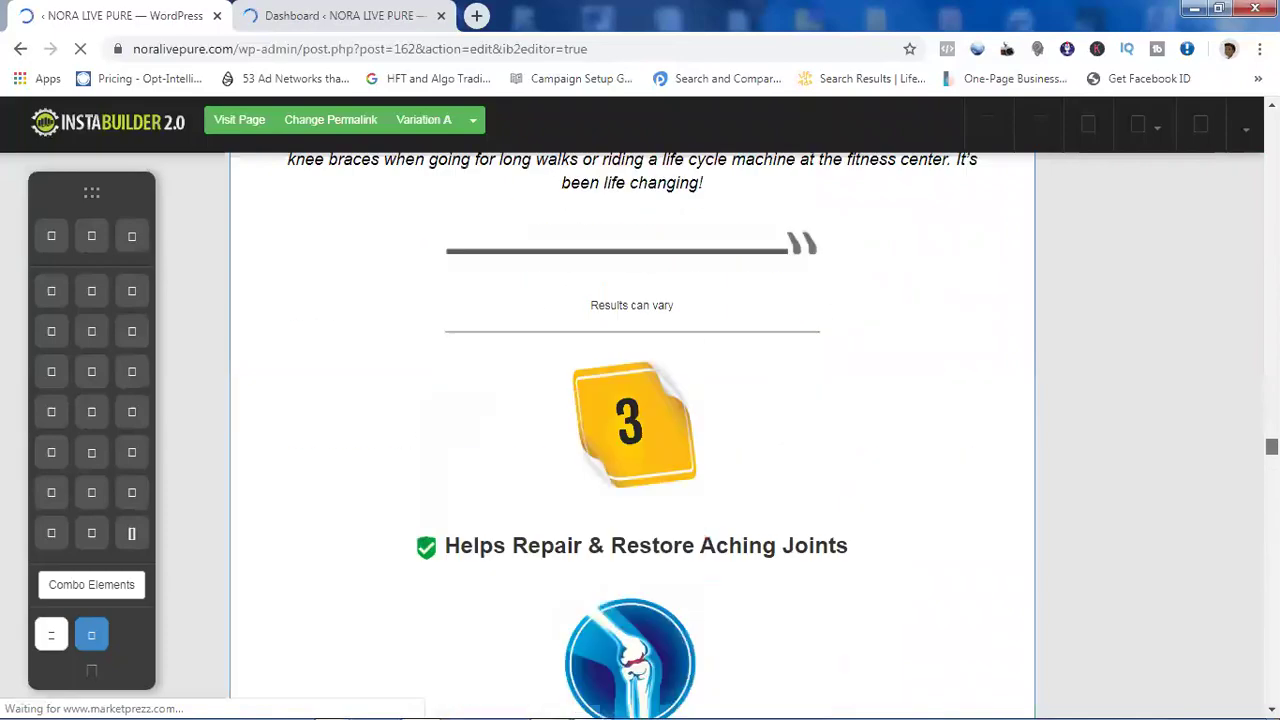
scroll(632, 435, "up", 20)
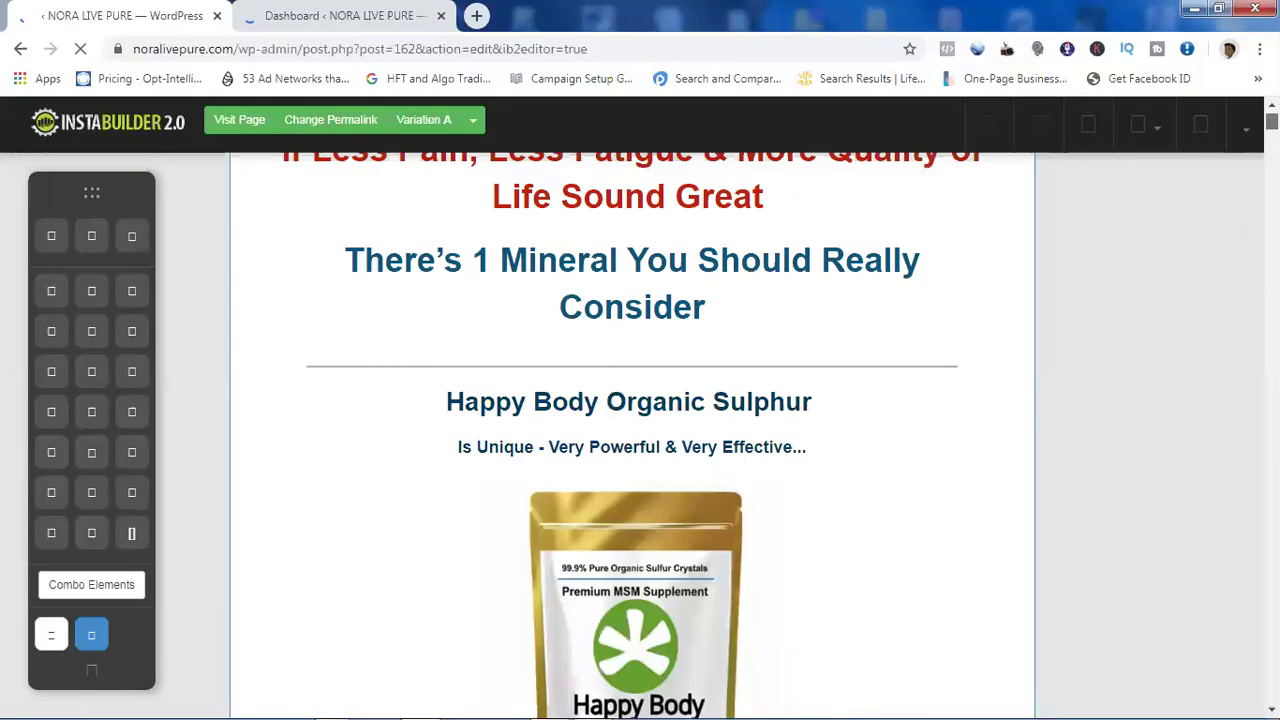
scroll(632, 435, "up", 2)
Step: Review the page from the product explanation through the prices and order form placeholder to the customer stories beneath it
scroll(632, 435, "down", 15)
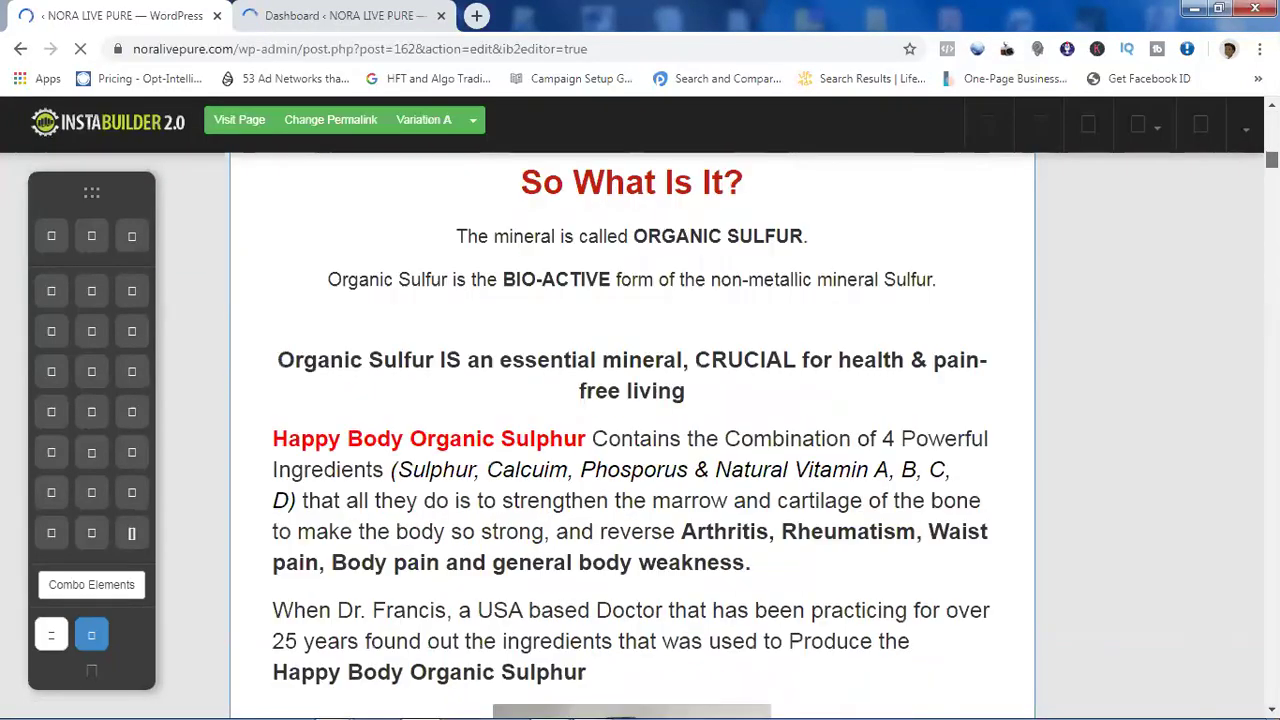
scroll(632, 435, "down", 20)
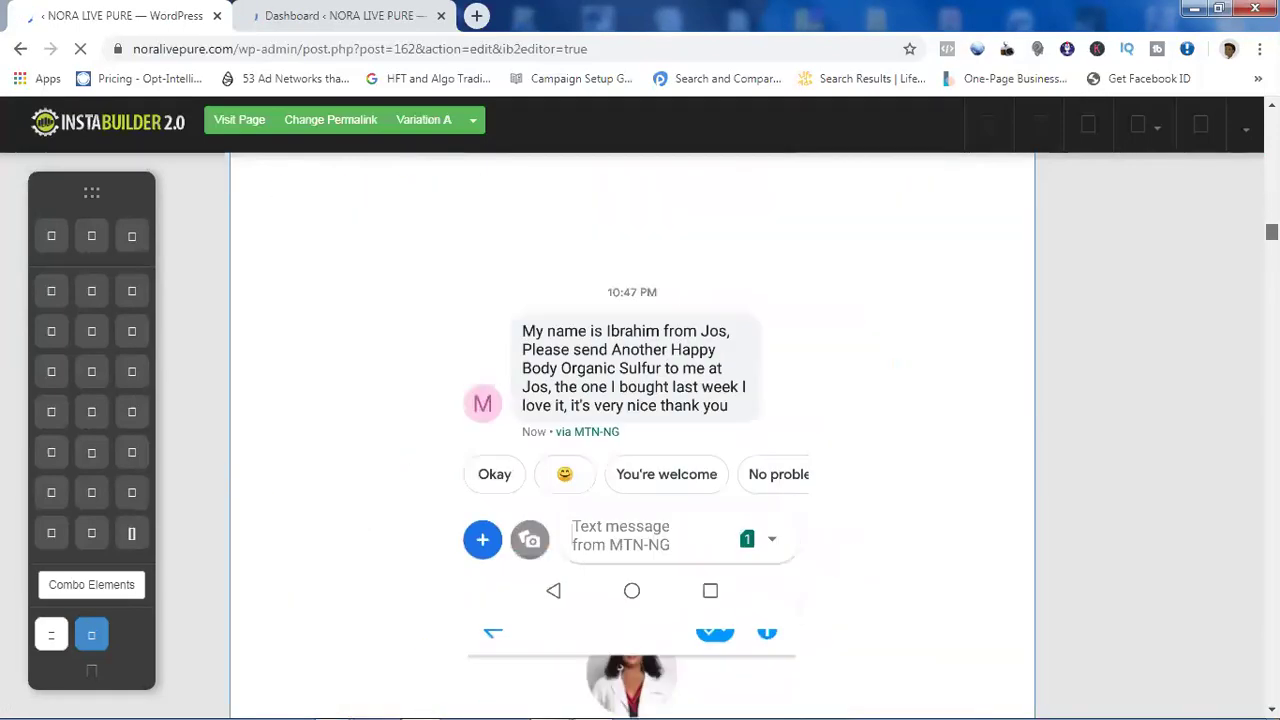
scroll(632, 435, "down", 20)
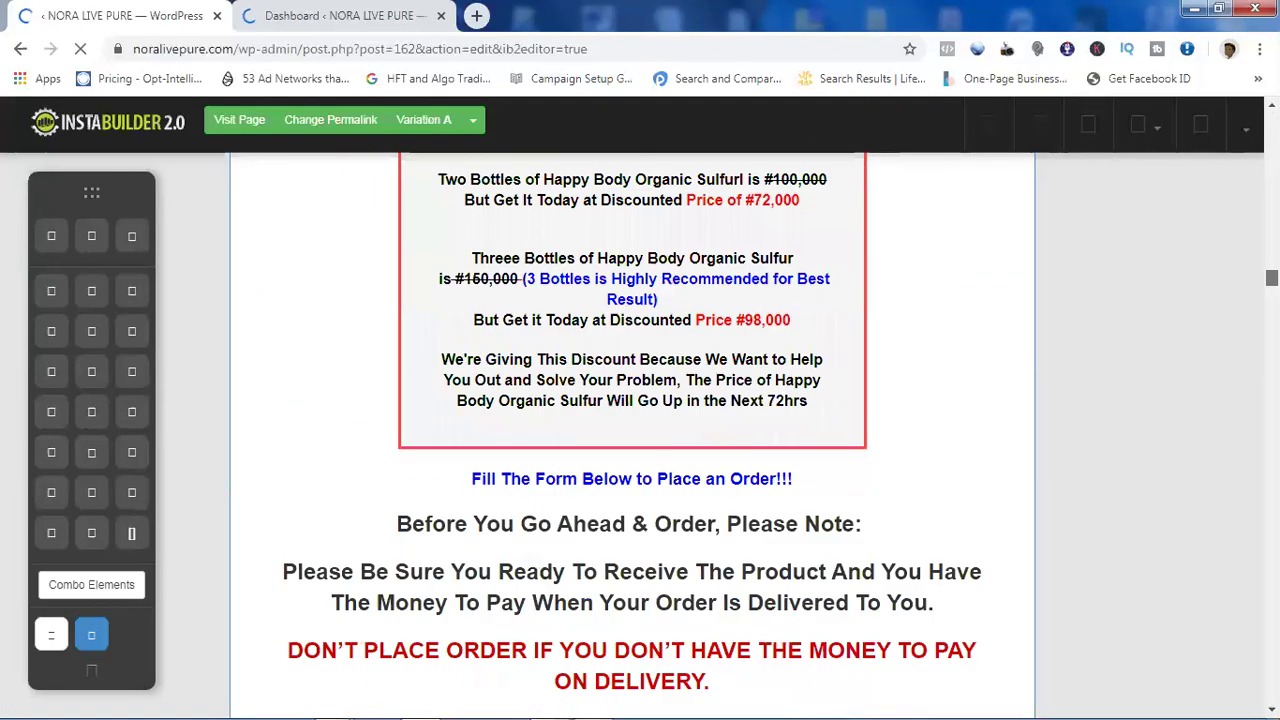
scroll(1245, 301, "down", 6)
scroll(1245, 301, "up", 5)
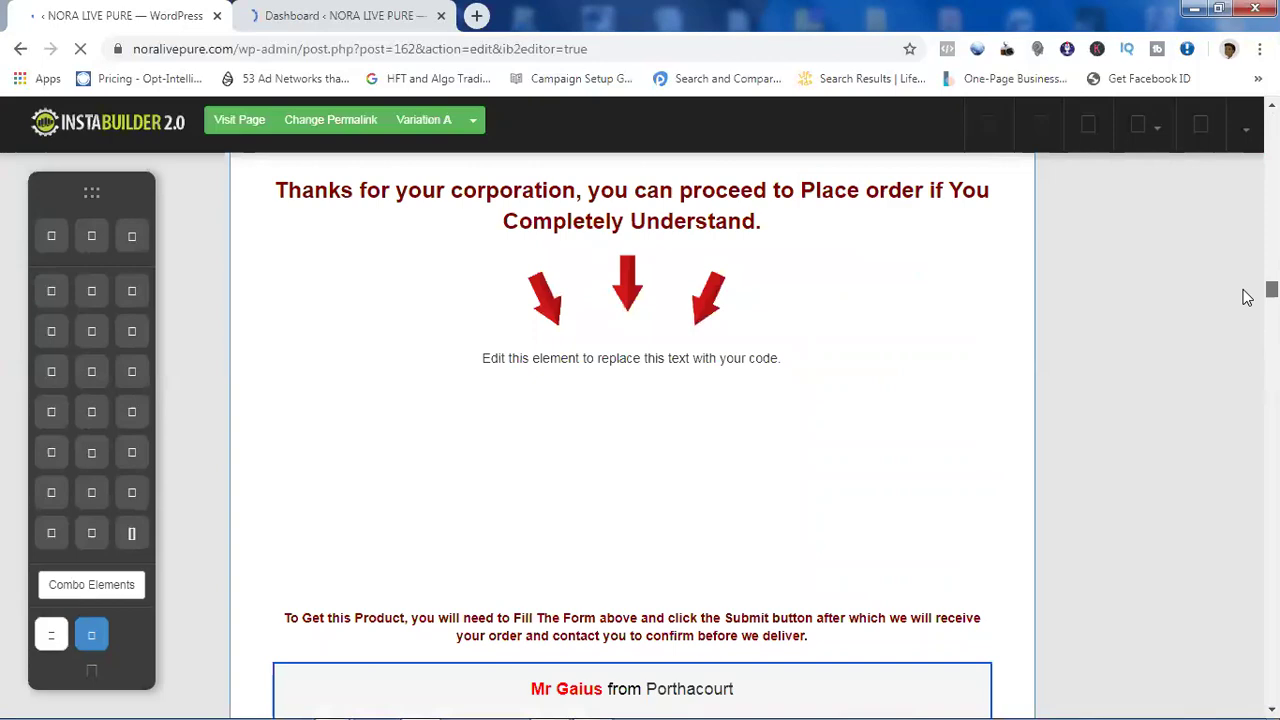
scroll(1245, 301, "down", 3)
scroll(1242, 305, "down", 6)
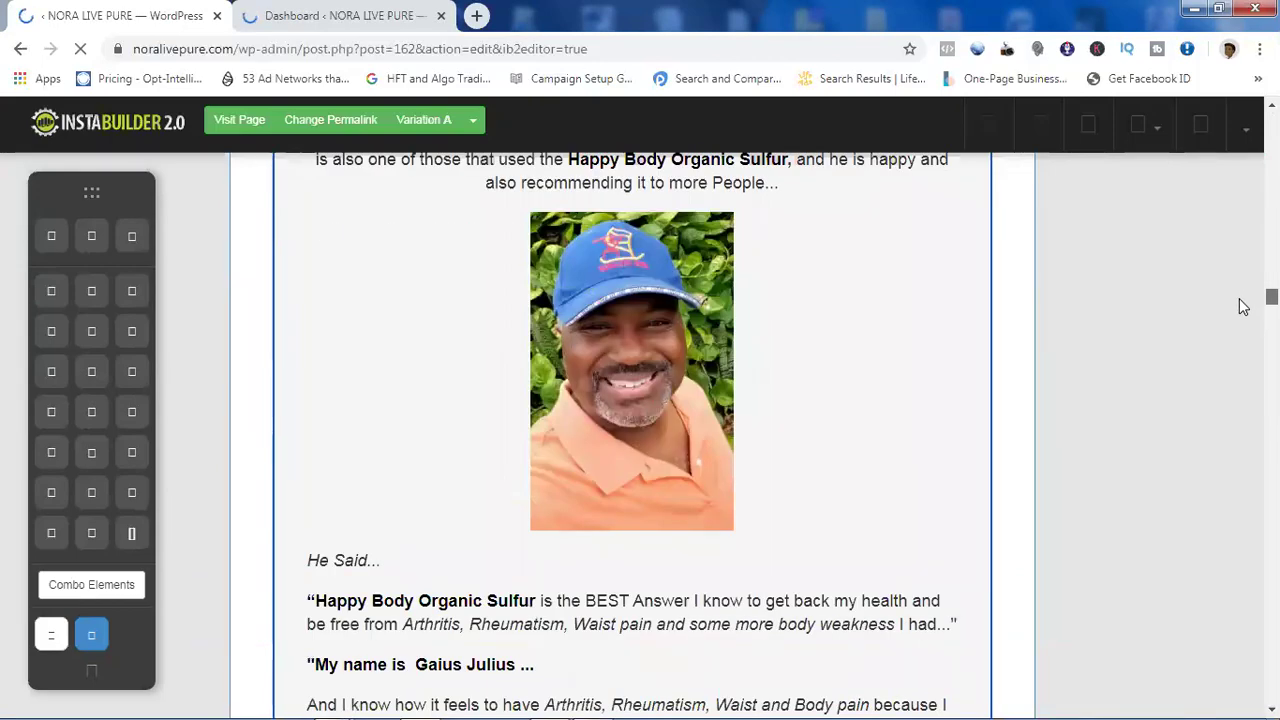
scroll(1240, 318, "down", 6)
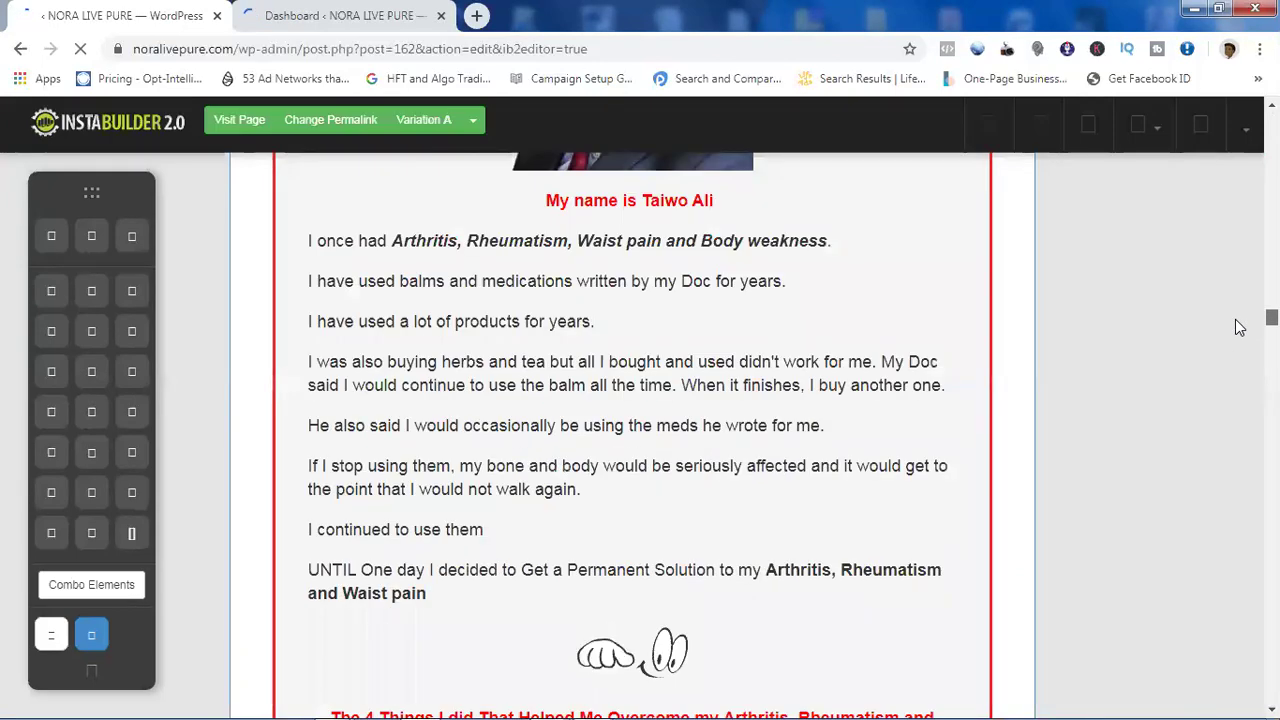
scroll(1240, 327, "down", 4)
scroll(1240, 331, "up", 3)
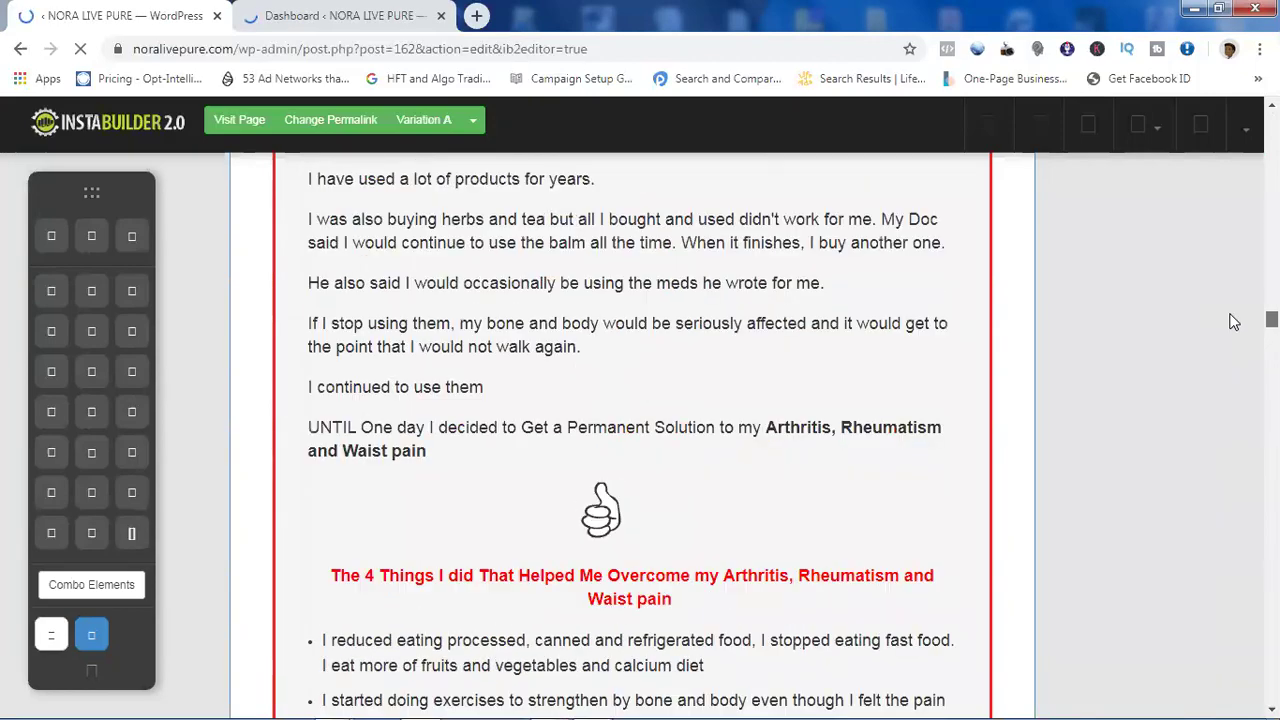
Step: Examine the product images, discounted bottle prices and pre-order notes above the order form area
scroll(1232, 315, "up", 15)
scroll(1230, 301, "down", 3)
scroll(1228, 290, "up", 11)
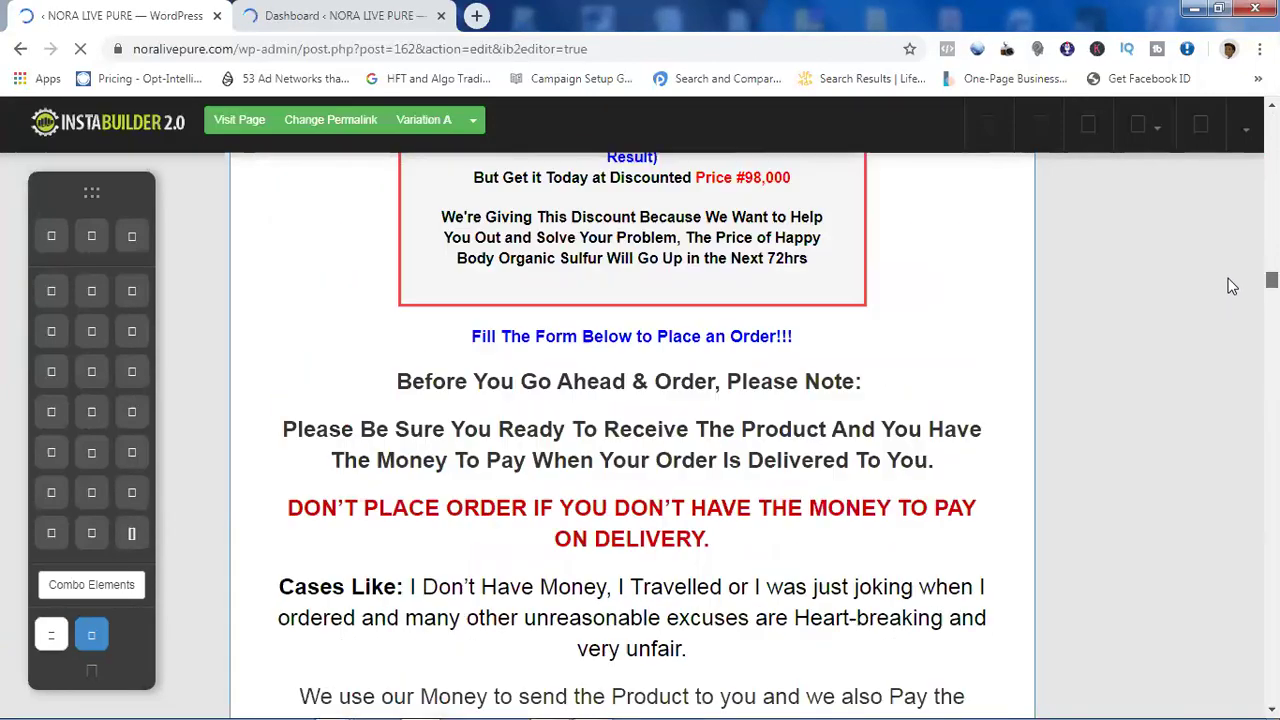
scroll(1232, 287, "up", 3)
scroll(1228, 280, "up", 3)
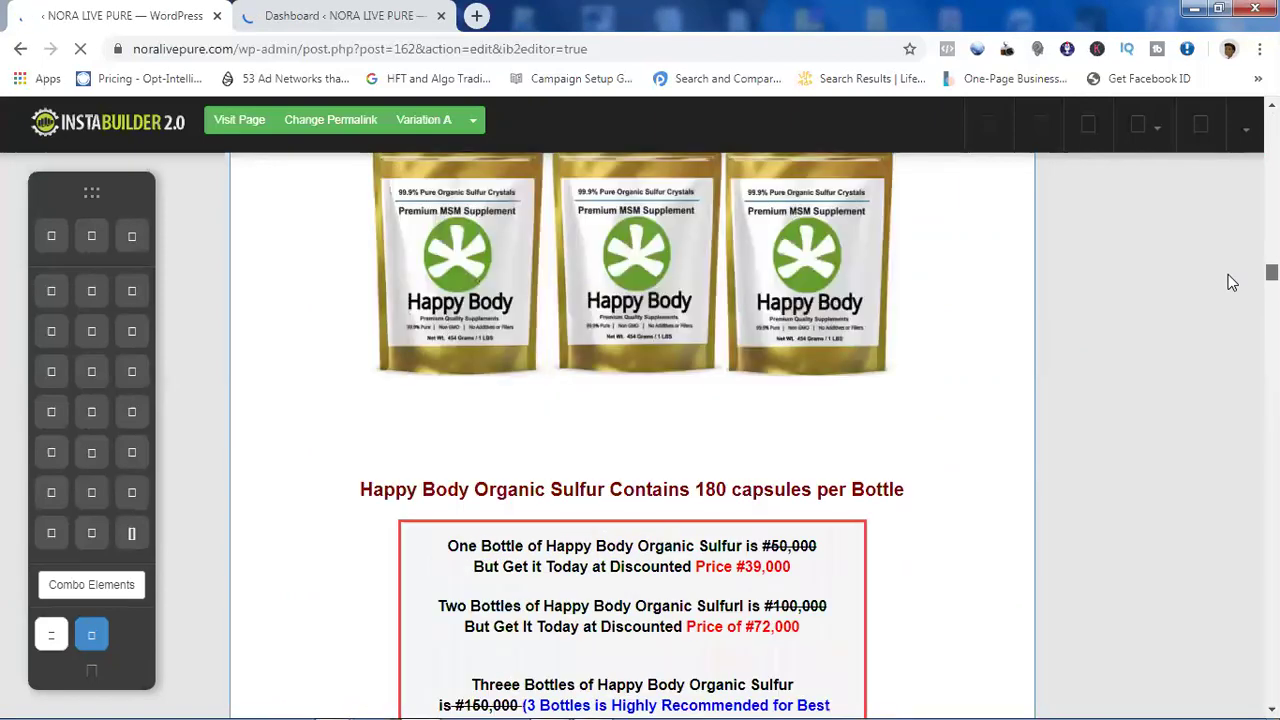
scroll(1226, 276, "down", 4)
scroll(1226, 286, "down", 2)
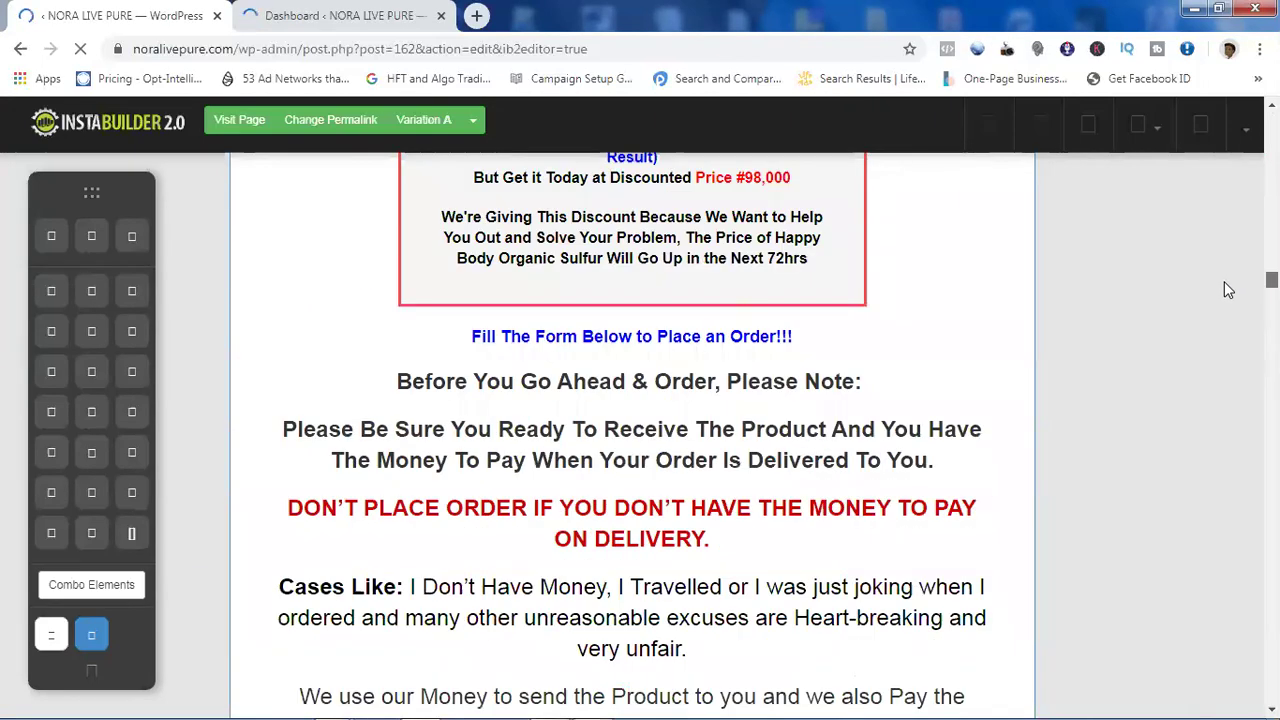
Step: Reload the sales page editor, accepting that unsaved changes are discarded
scroll(1228, 290, "down", 10)
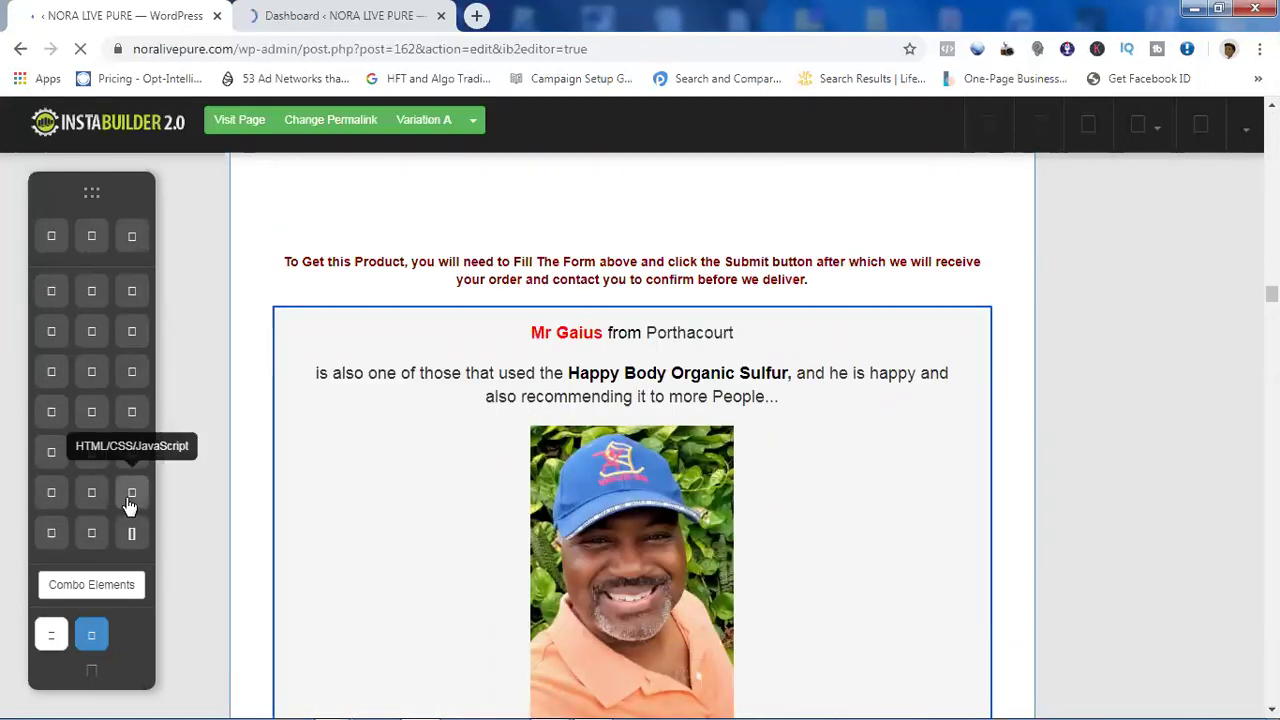
left_click(81, 66)
left_click(82, 66)
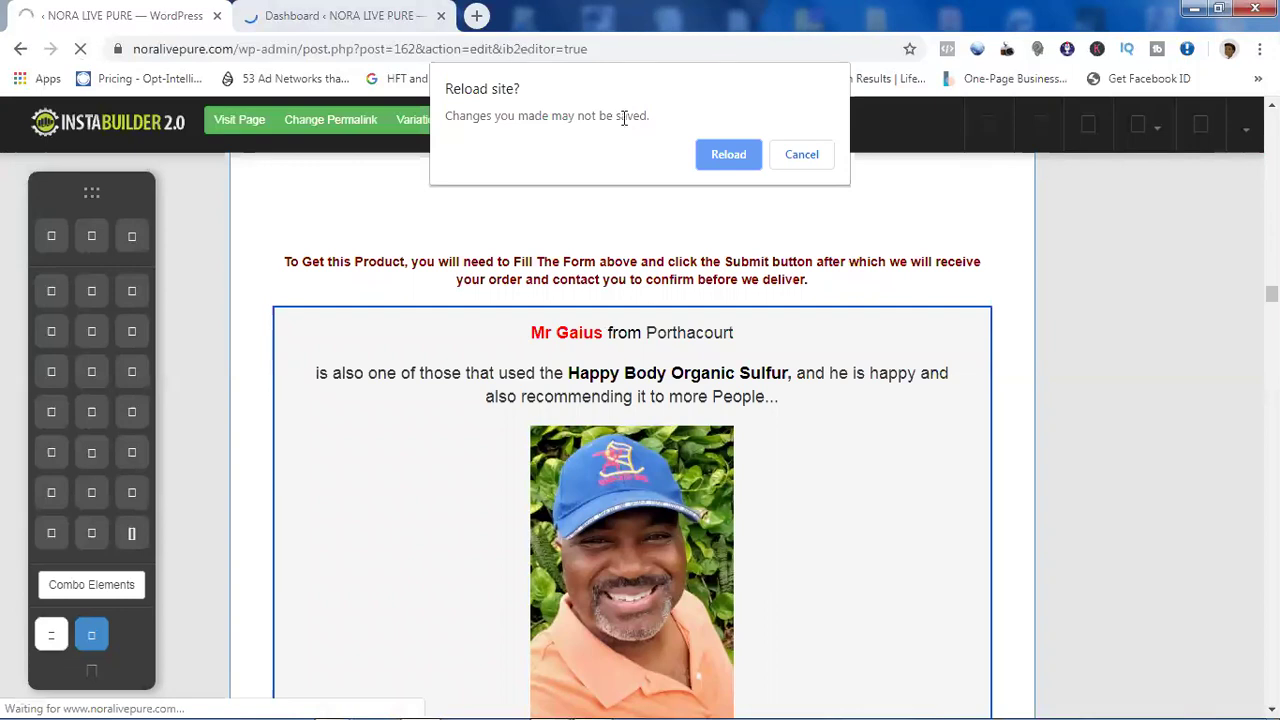
left_click(729, 154)
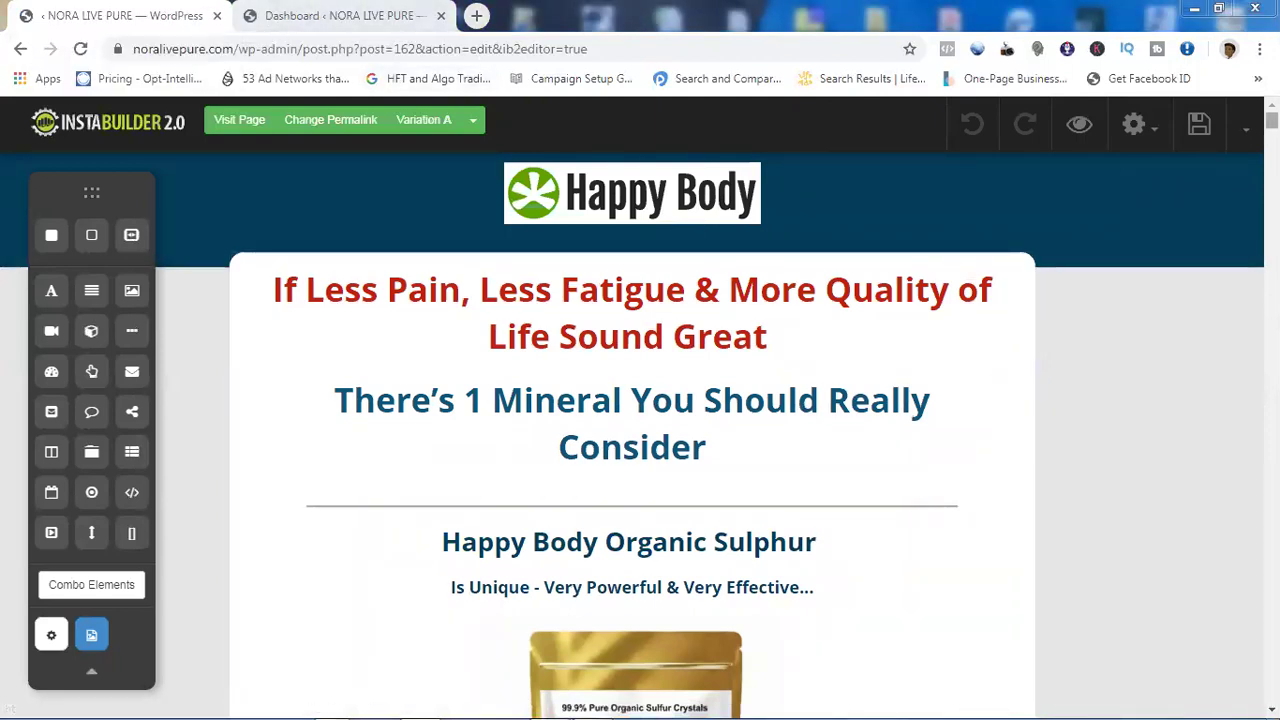
Step: Delete the placeholder code element beneath the red arrows in the order form area
scroll(632, 430, "down", 20)
scroll(632, 430, "down", 10)
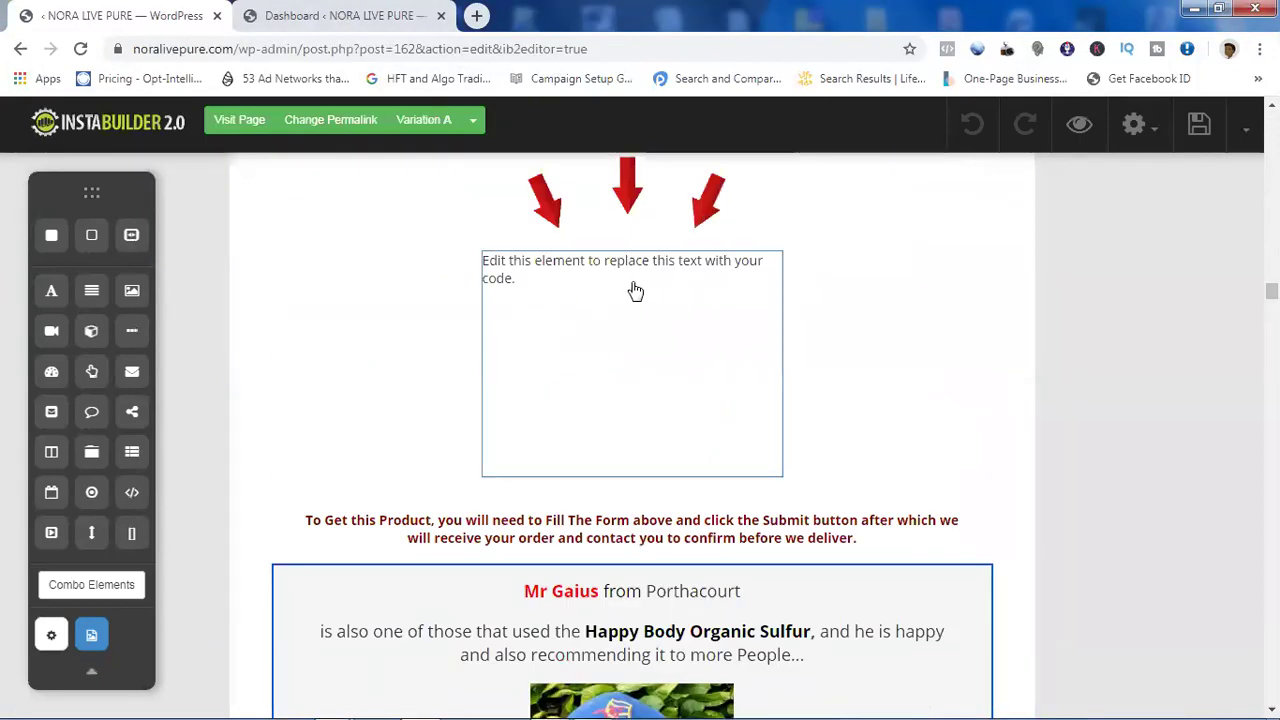
left_click(635, 290)
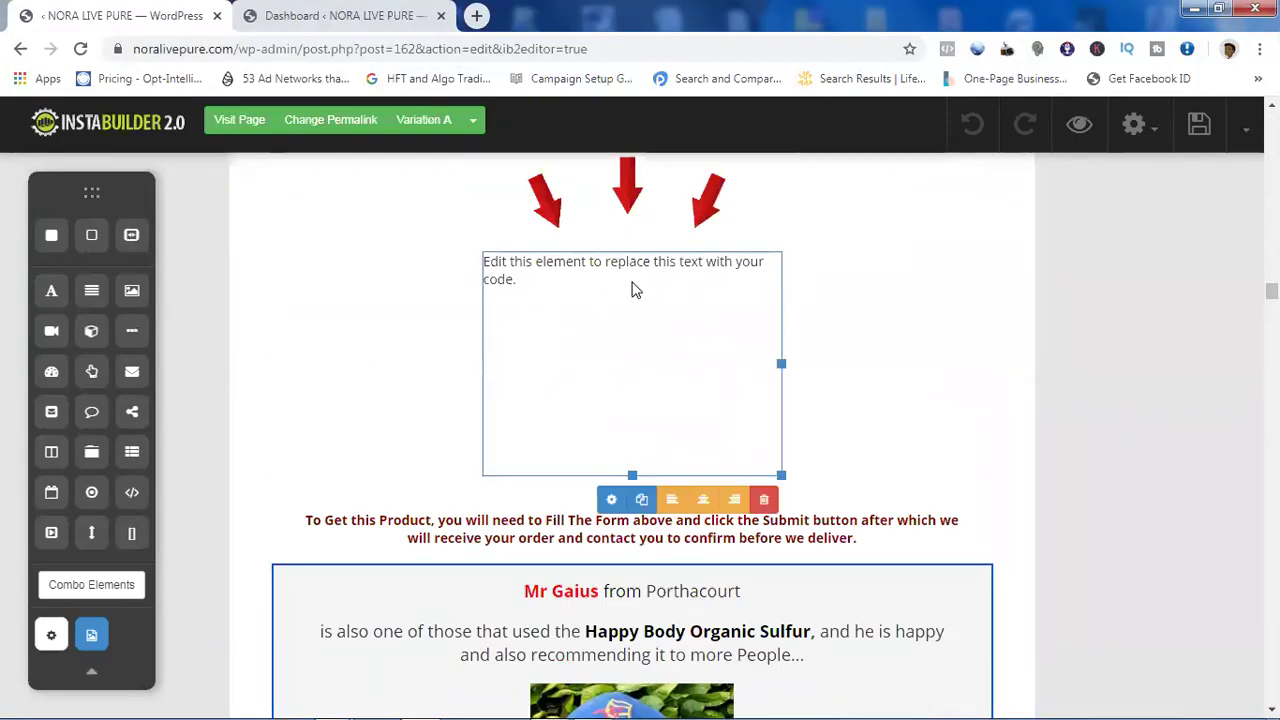
left_click(764, 500)
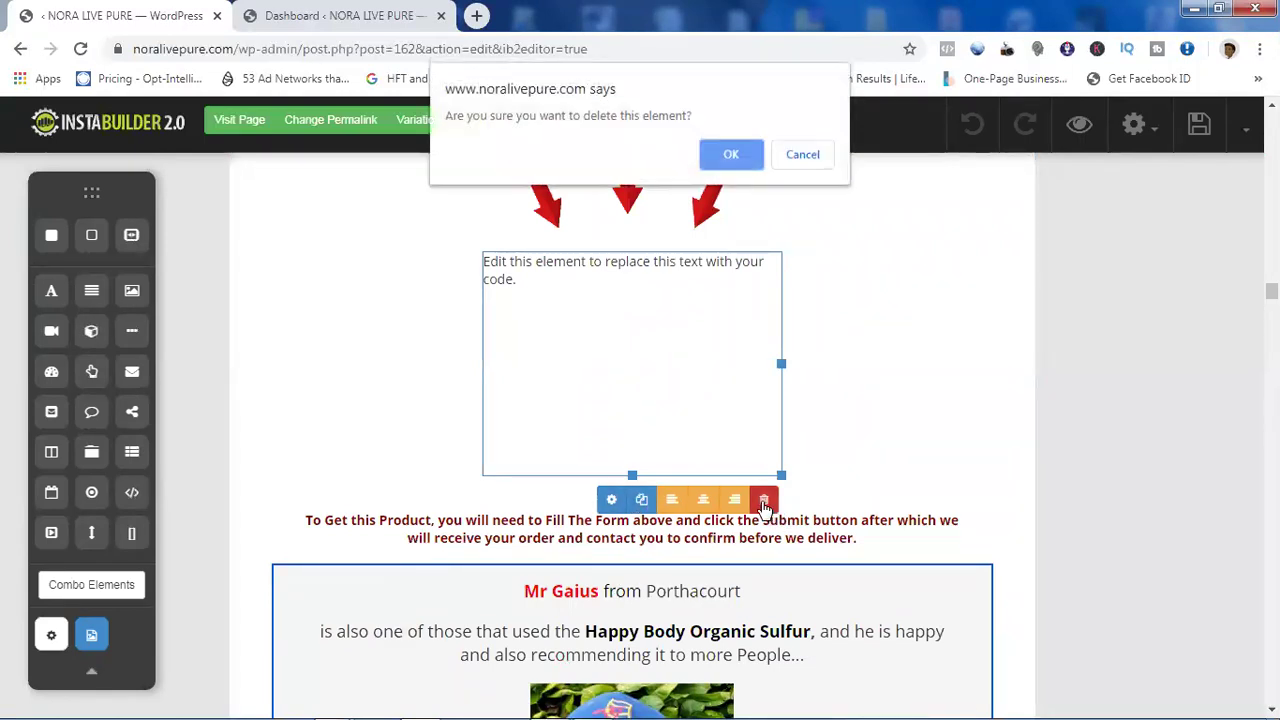
left_click(727, 155)
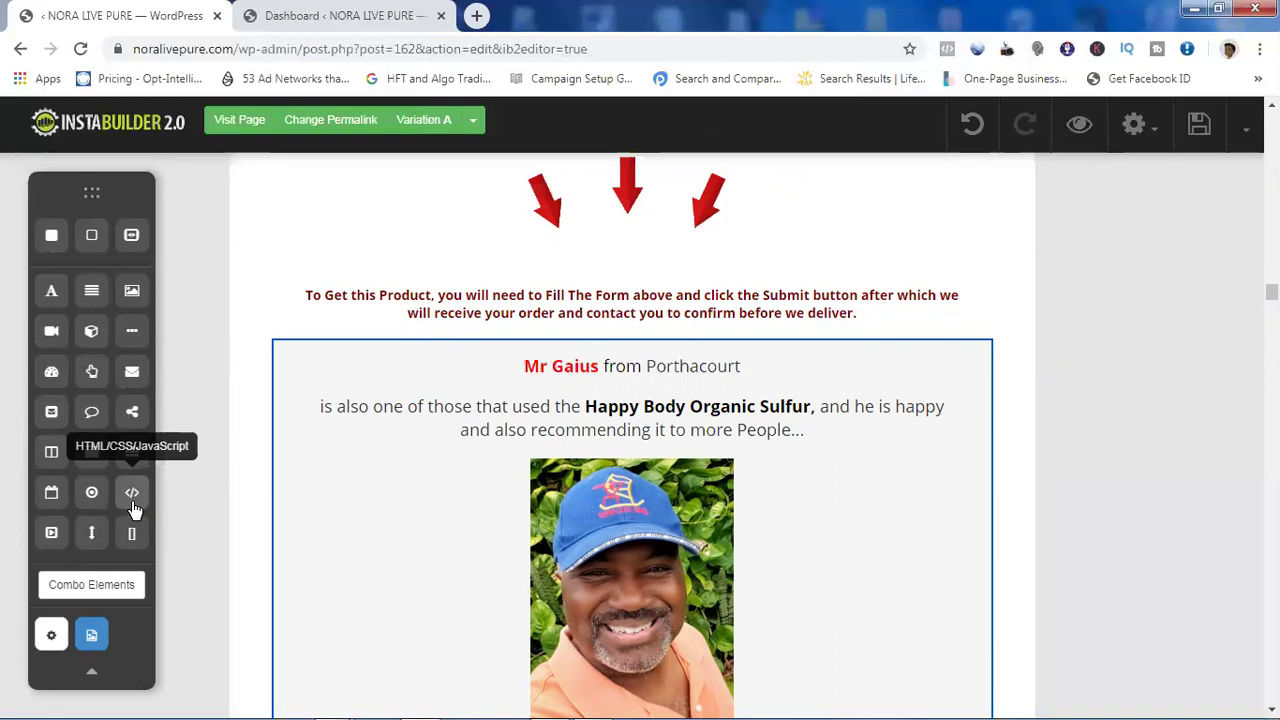
Step: Add a new HTML/CSS/JavaScript element beneath the red arrows and centre it
left_click_drag(133, 508, 638, 270)
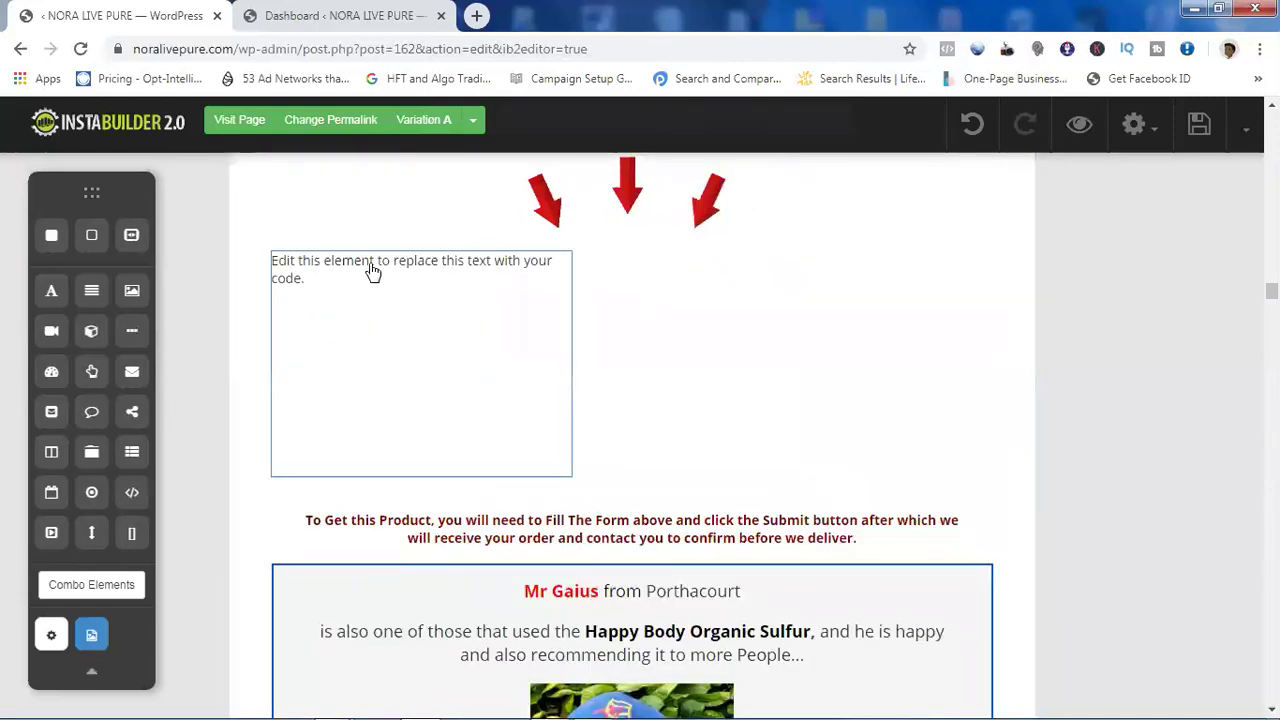
left_click(372, 270)
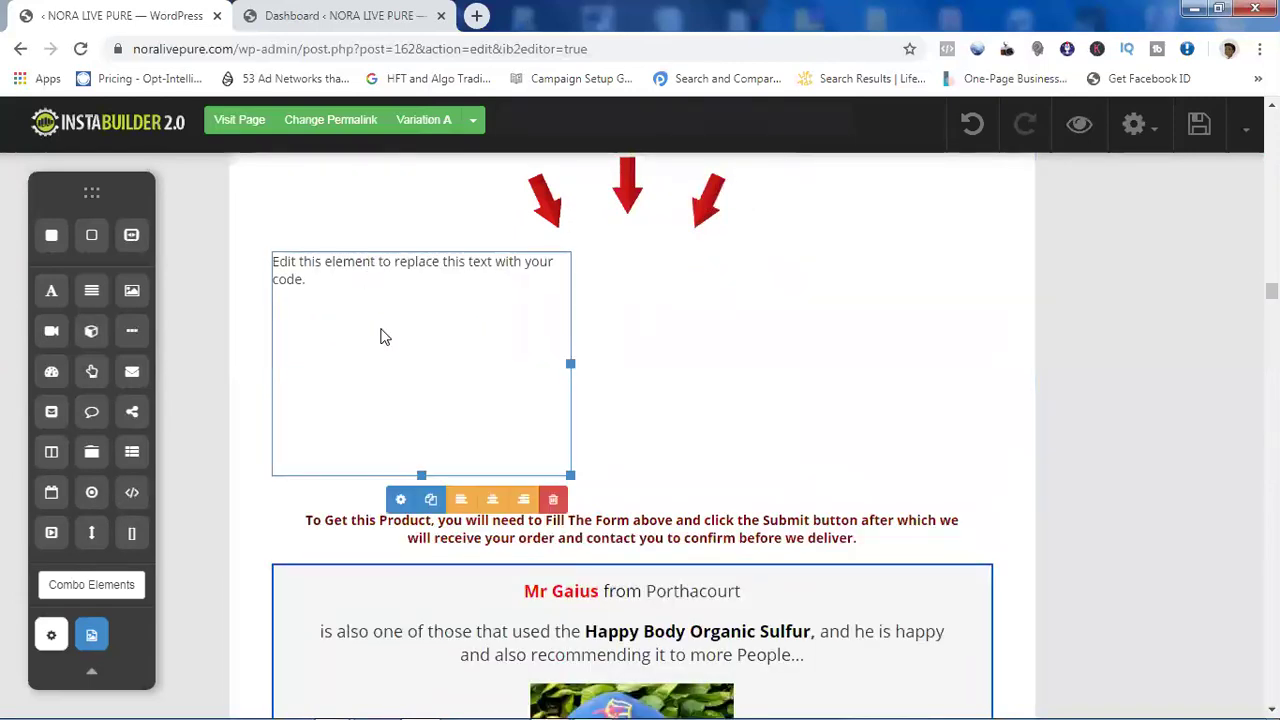
left_click(492, 499)
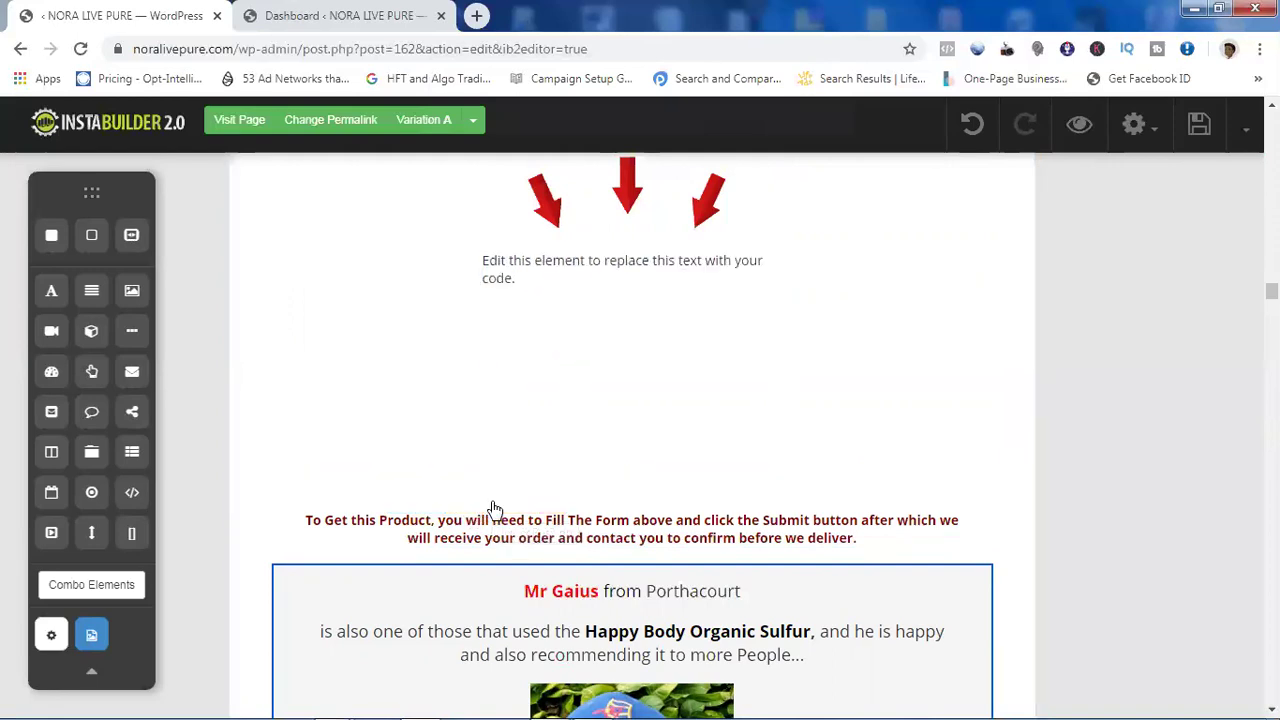
Step: Try the right position for the new code element, then return it to the centre
left_click(562, 434)
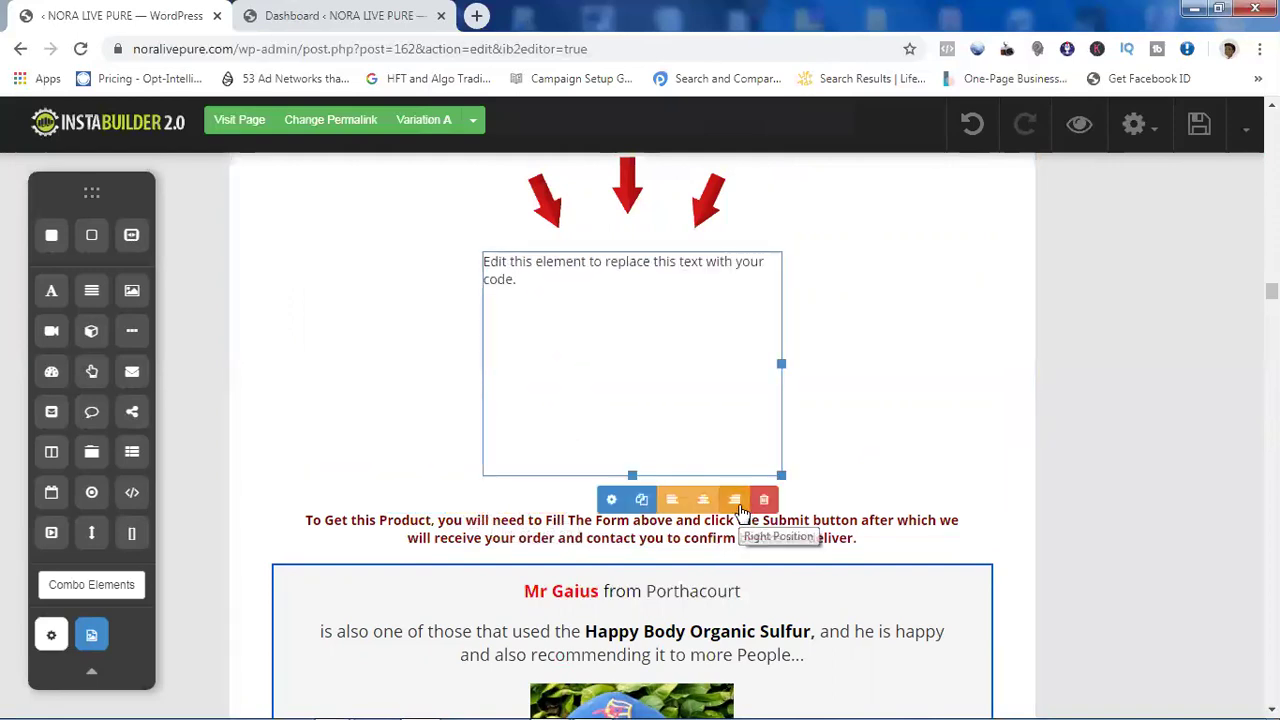
left_click(740, 510)
left_click(892, 403)
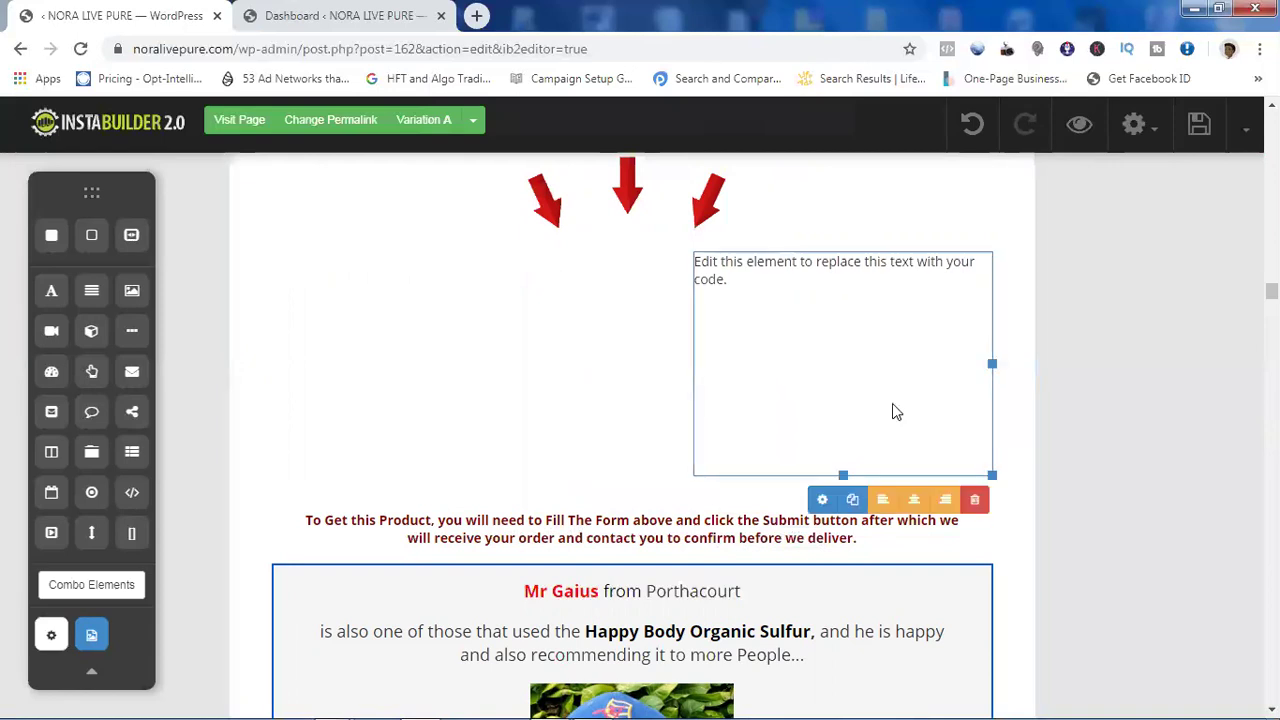
left_click(910, 502)
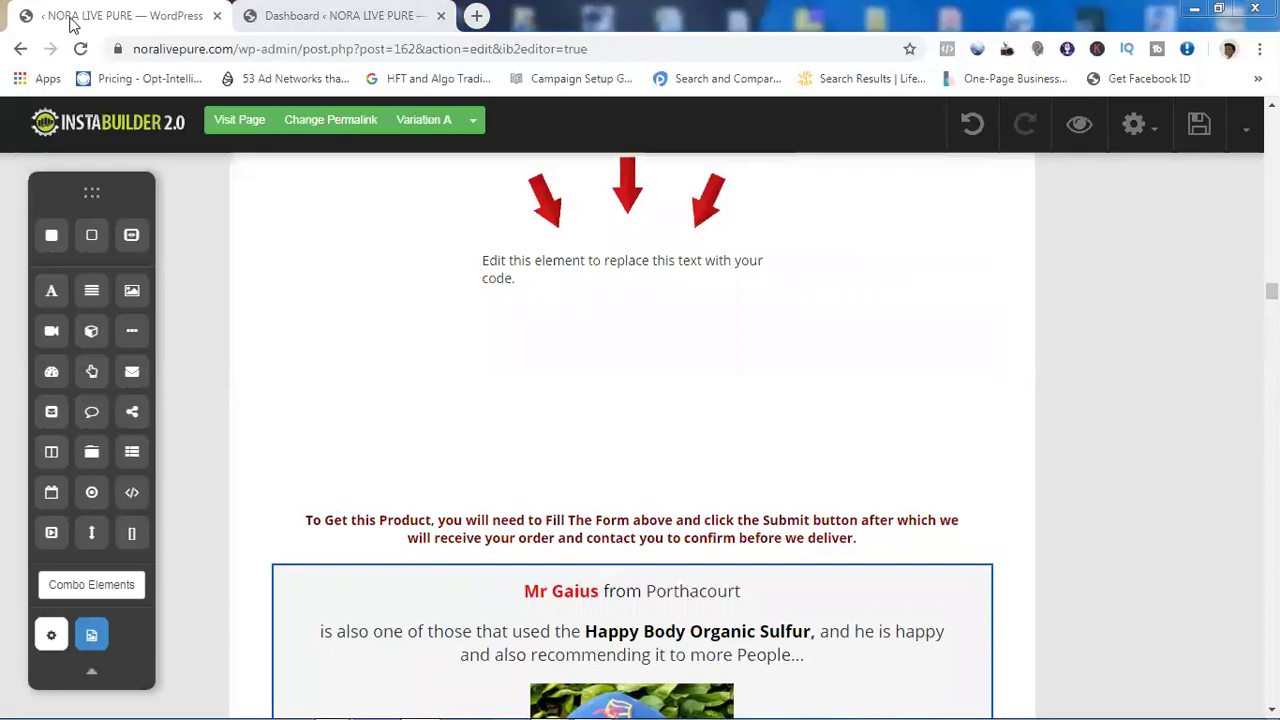
Step: Switch to the WordPress dashboard and start a new post
left_click(318, 20)
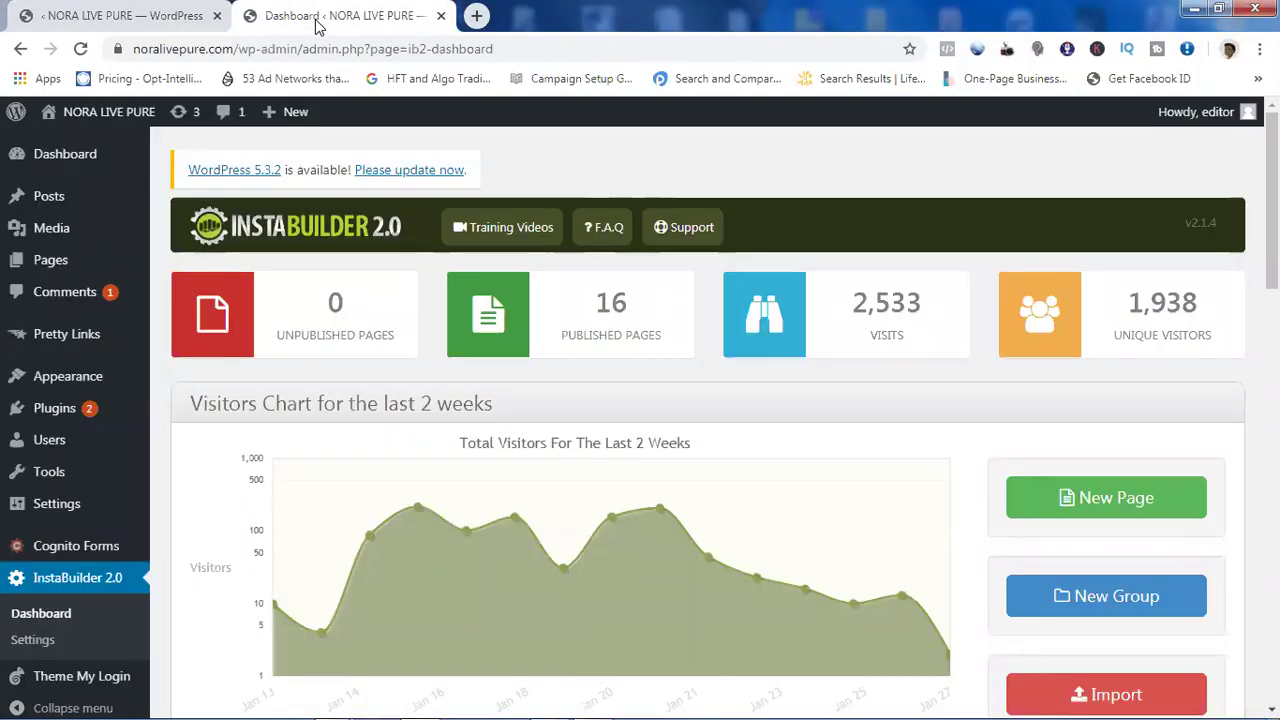
mouse_move(48, 207)
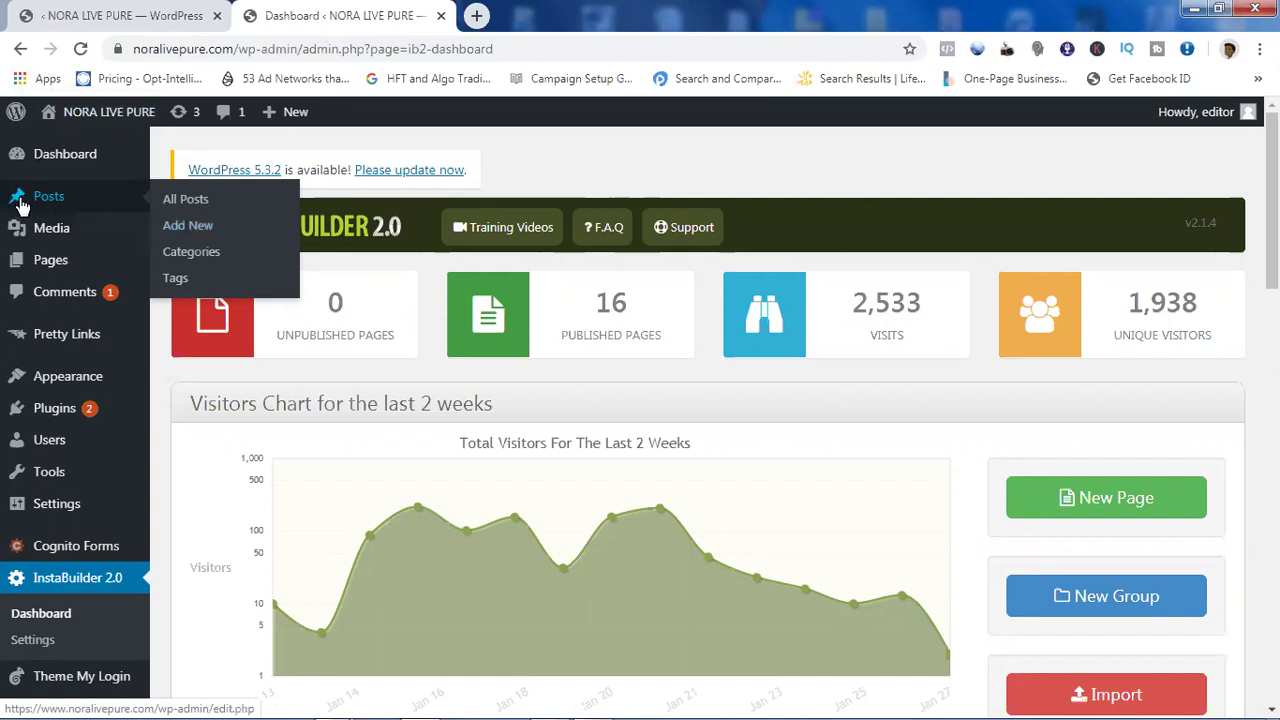
left_click(198, 232)
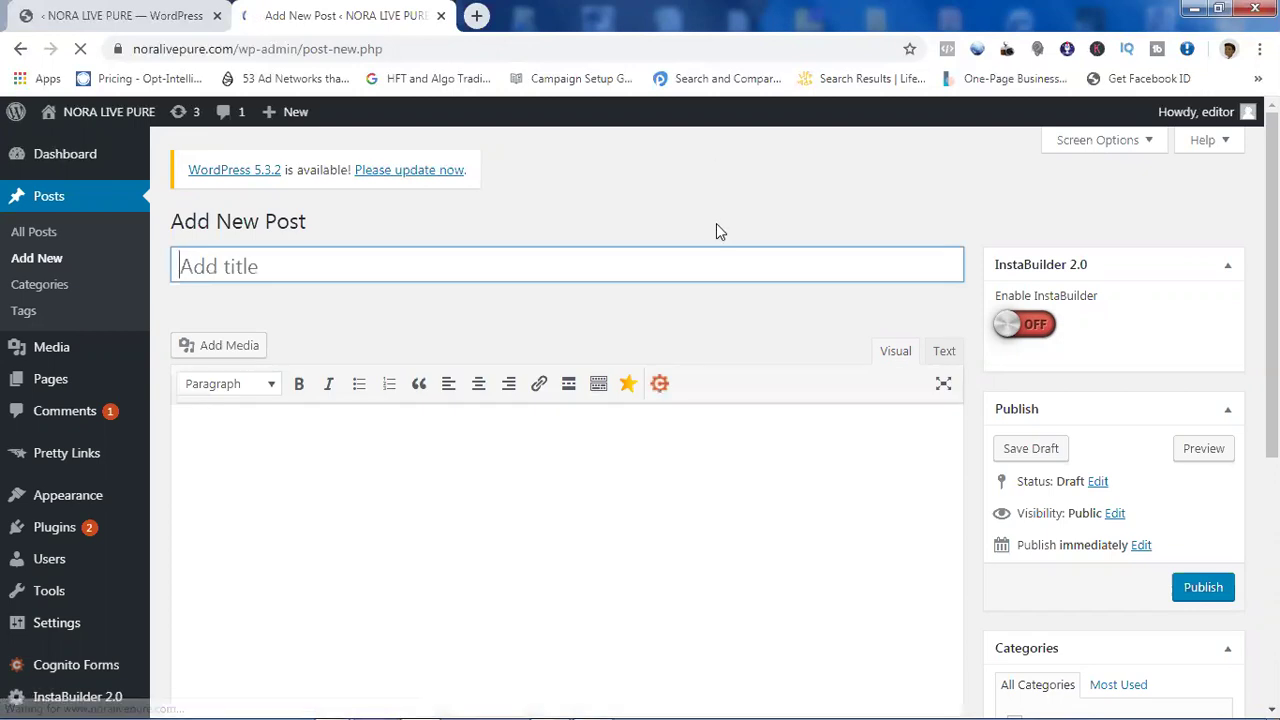
Step: Embed the Cognito form "FILL THE FORM TO BUY HAPPY ORGANIC SULFUR" in the post body
left_click(659, 388)
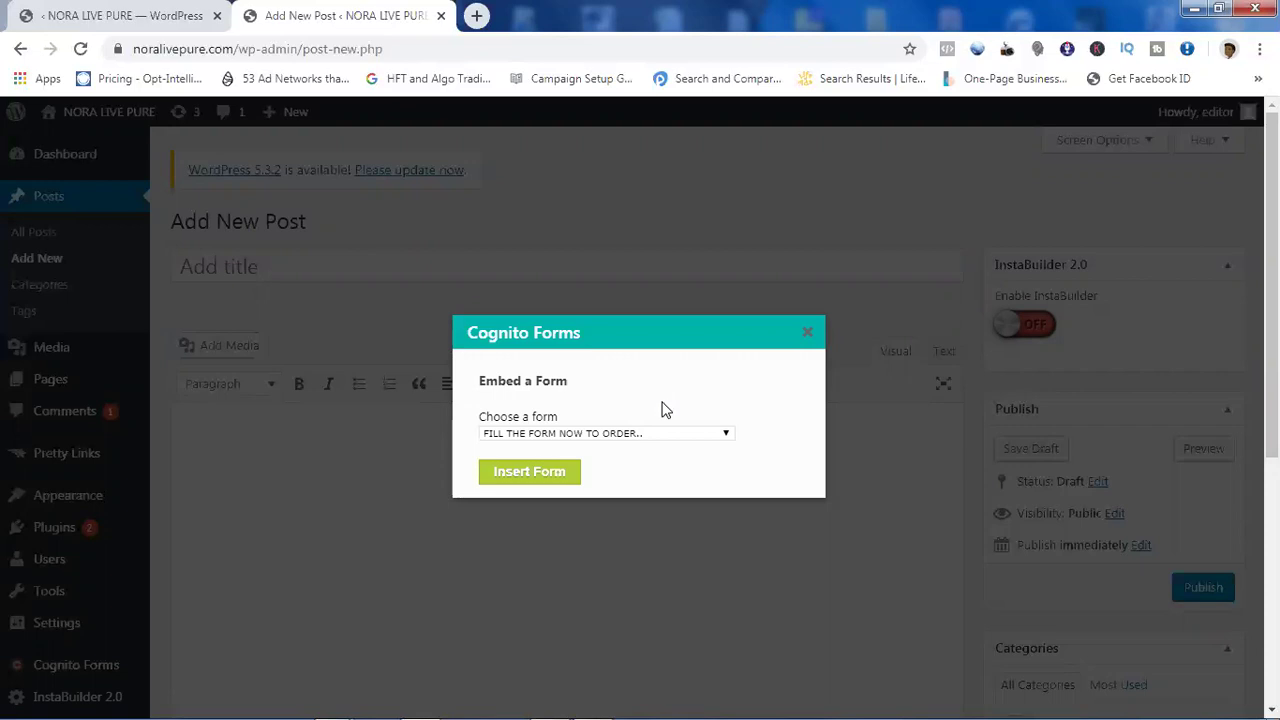
left_click(711, 437)
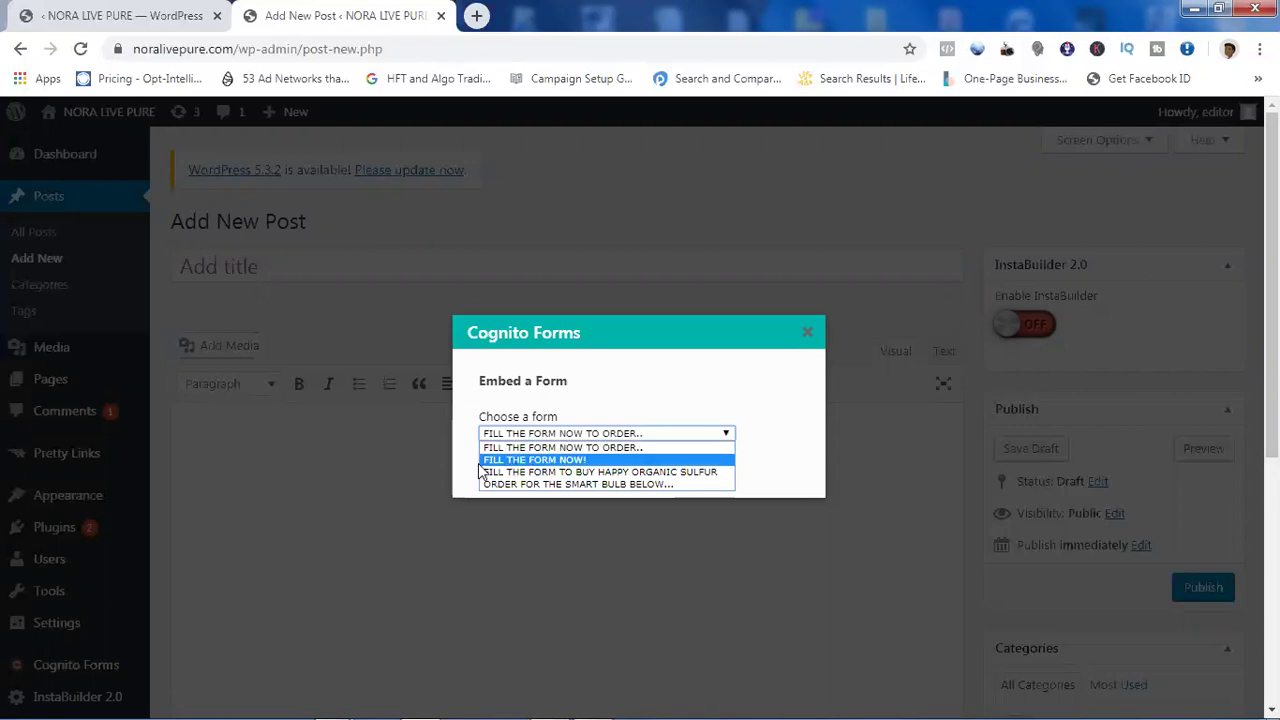
left_click(615, 472)
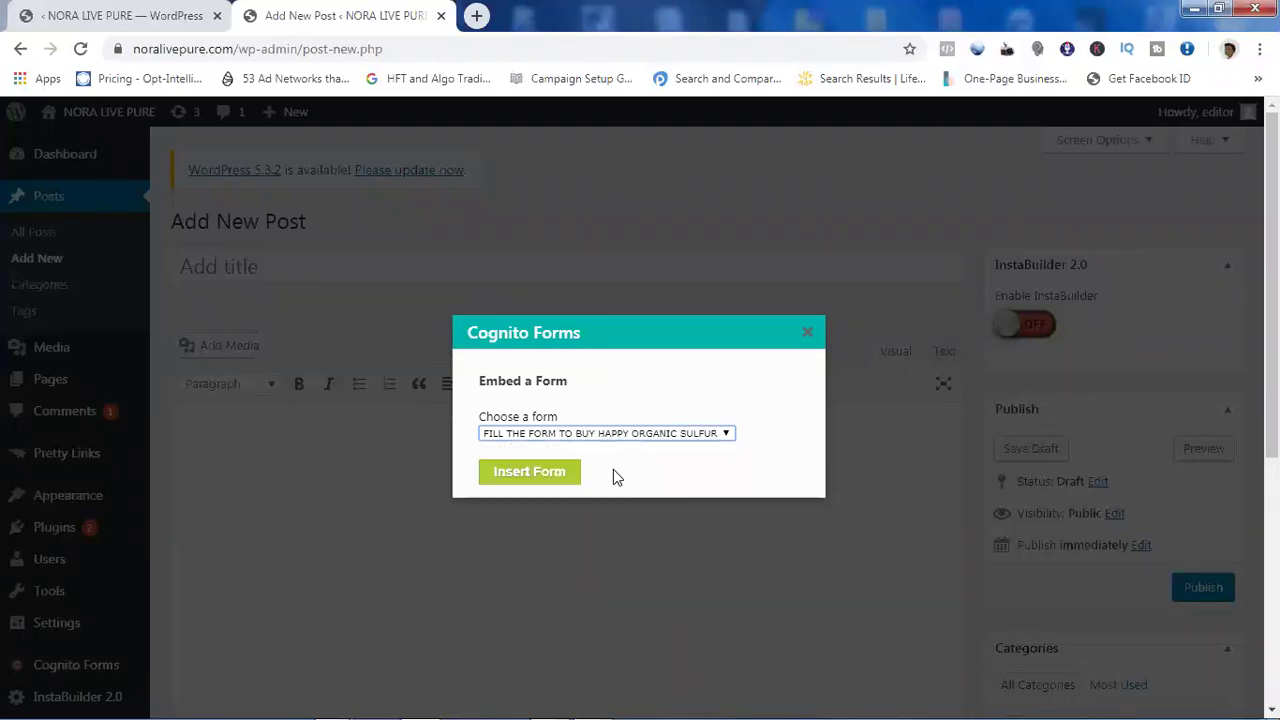
left_click(540, 476)
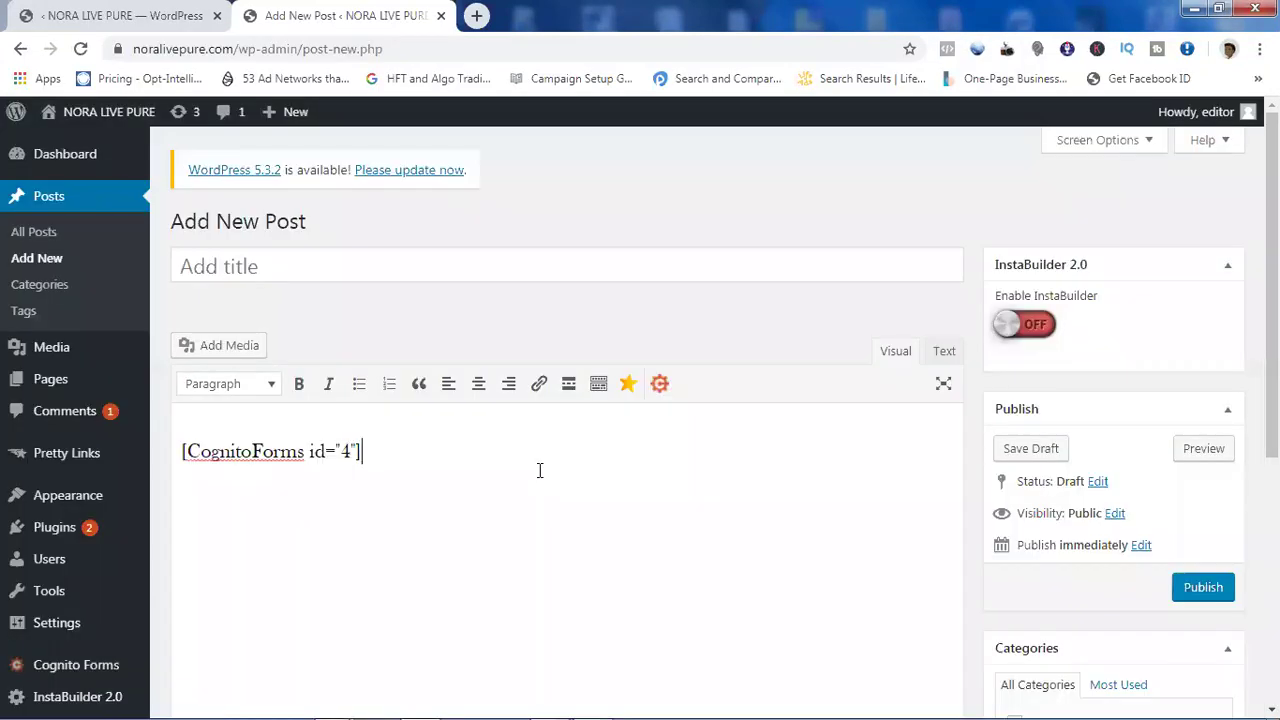
Step: Copy the complete Cognito Forms shortcode from the post body
left_click_drag(362, 451, 166, 451)
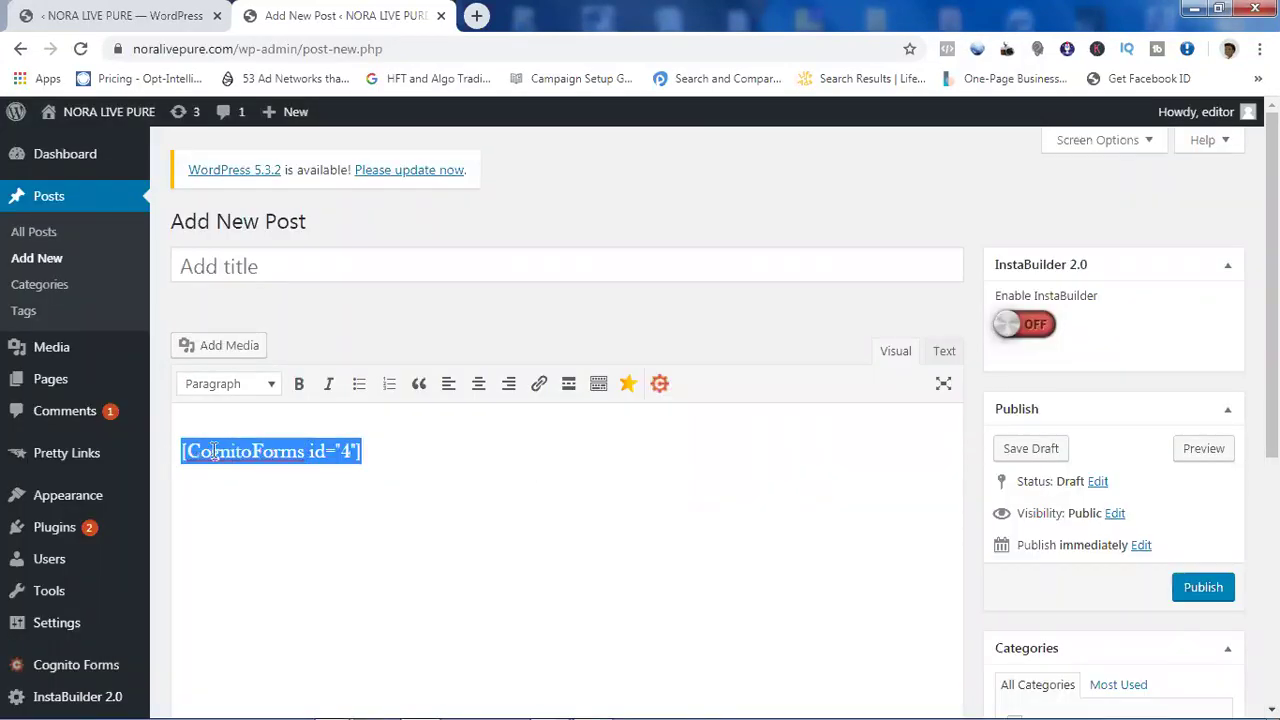
right_click(213, 451)
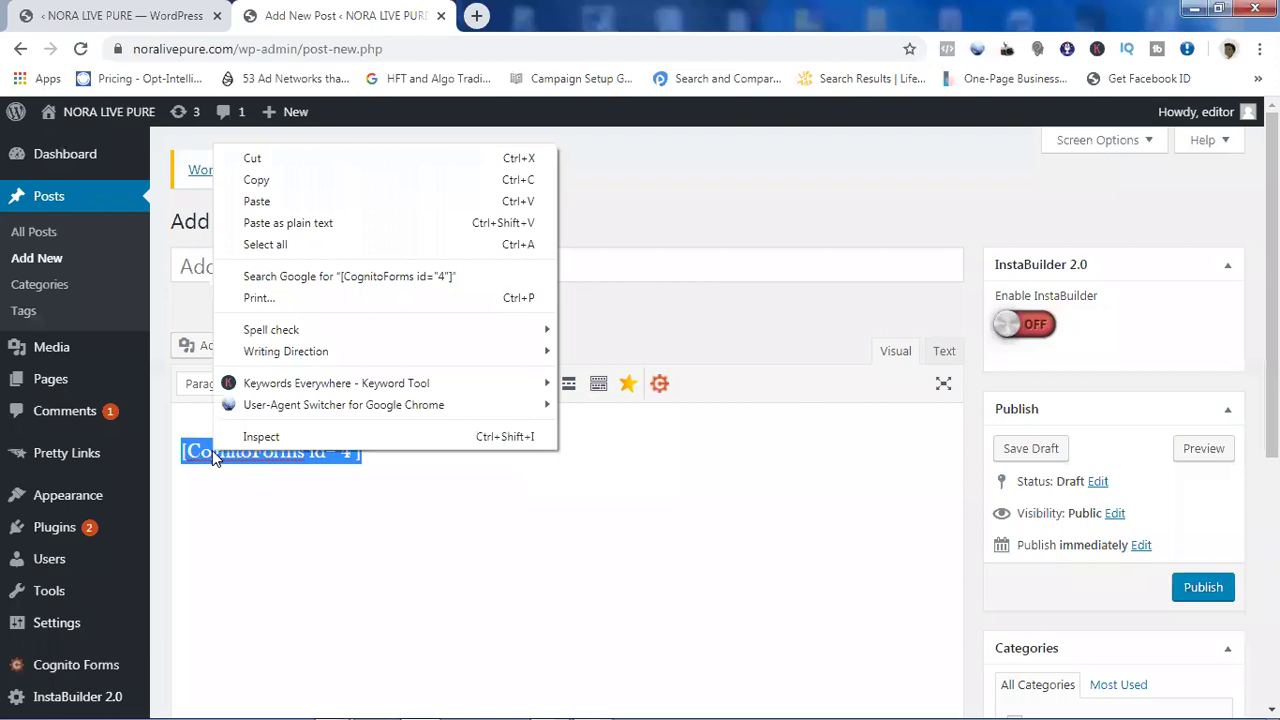
left_click(279, 182)
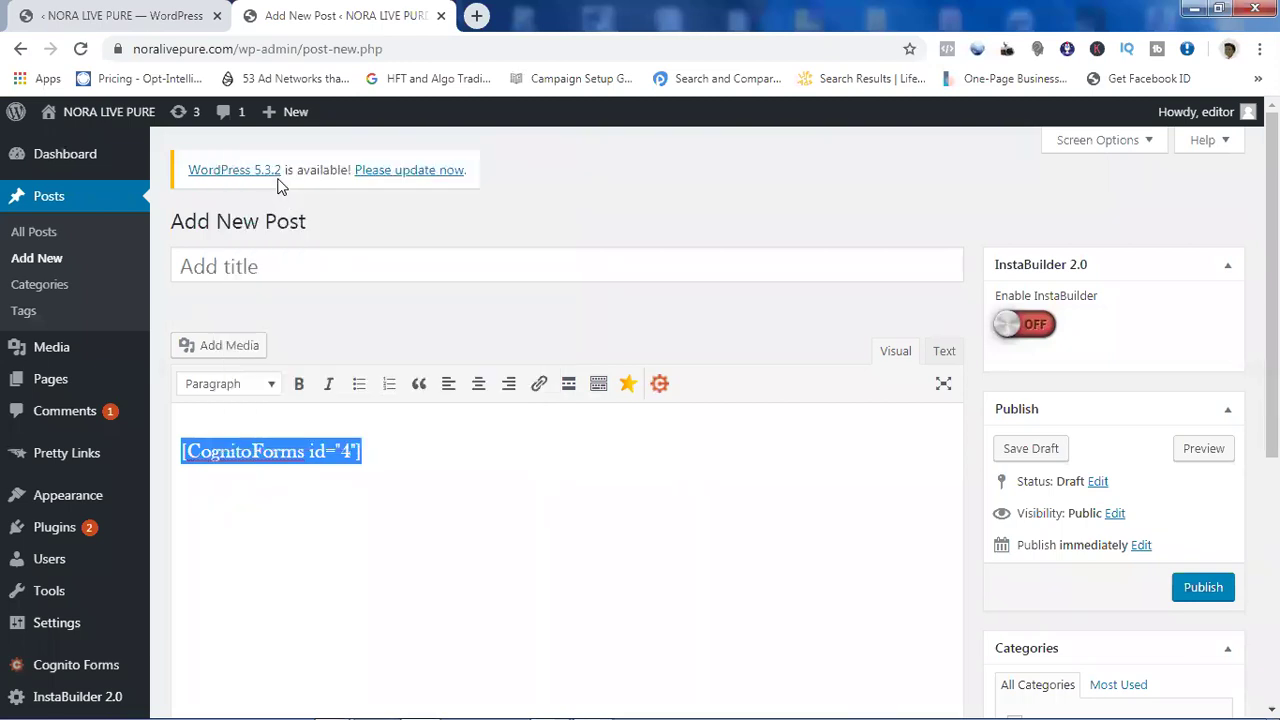
Step: In the sales page editor, replace the code element's placeholder text between the paragraph tags with [CognitoForms id="4"] and close its settings
left_click(145, 15)
left_click(569, 340)
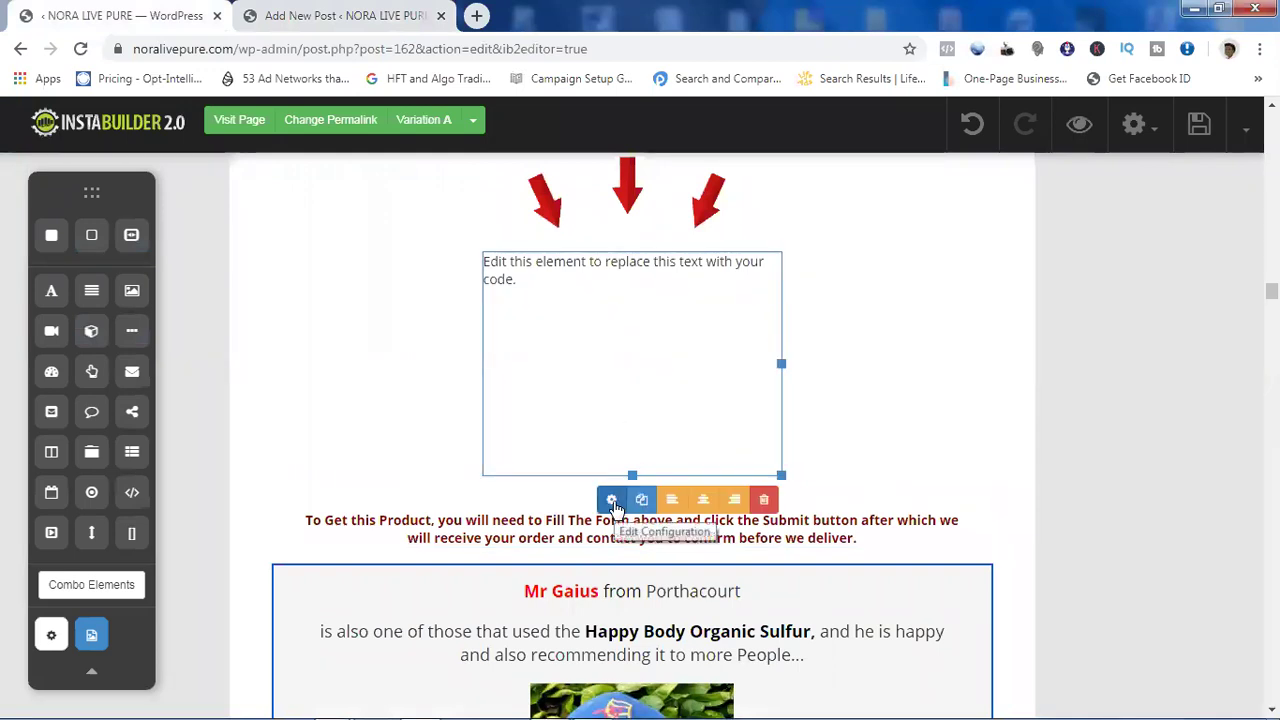
left_click(612, 500)
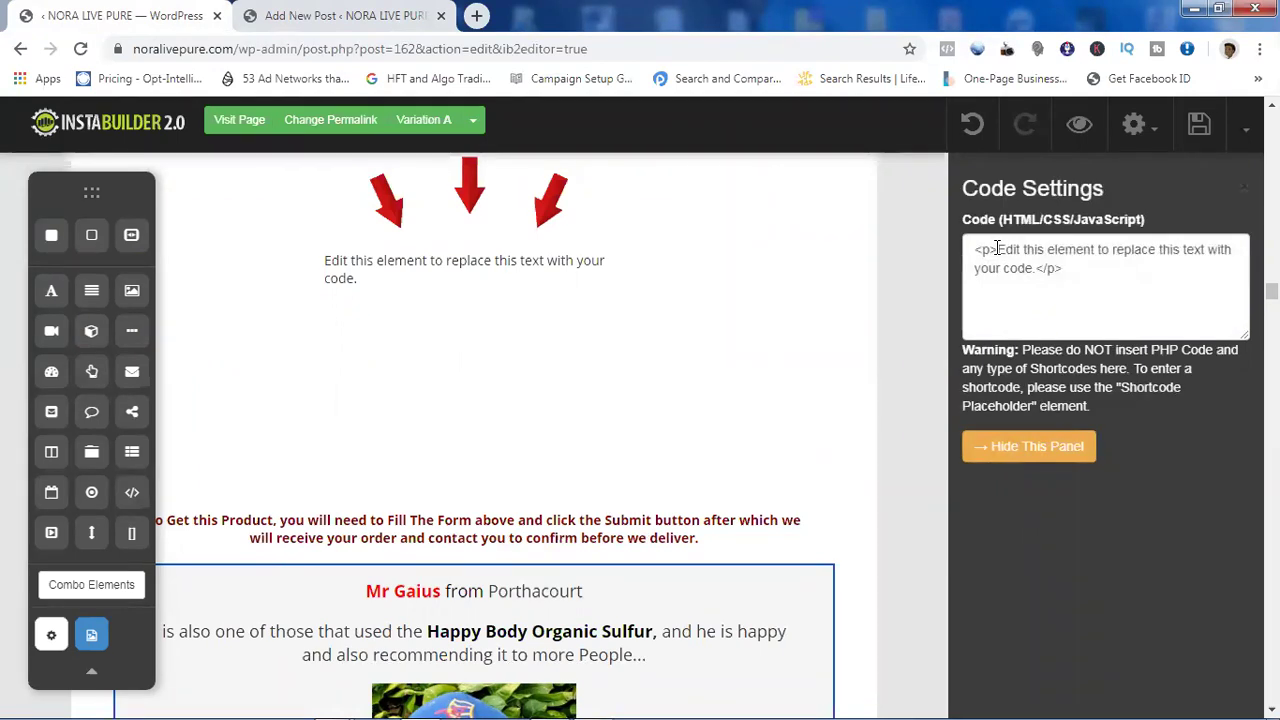
left_click_drag(997, 248, 1038, 274)
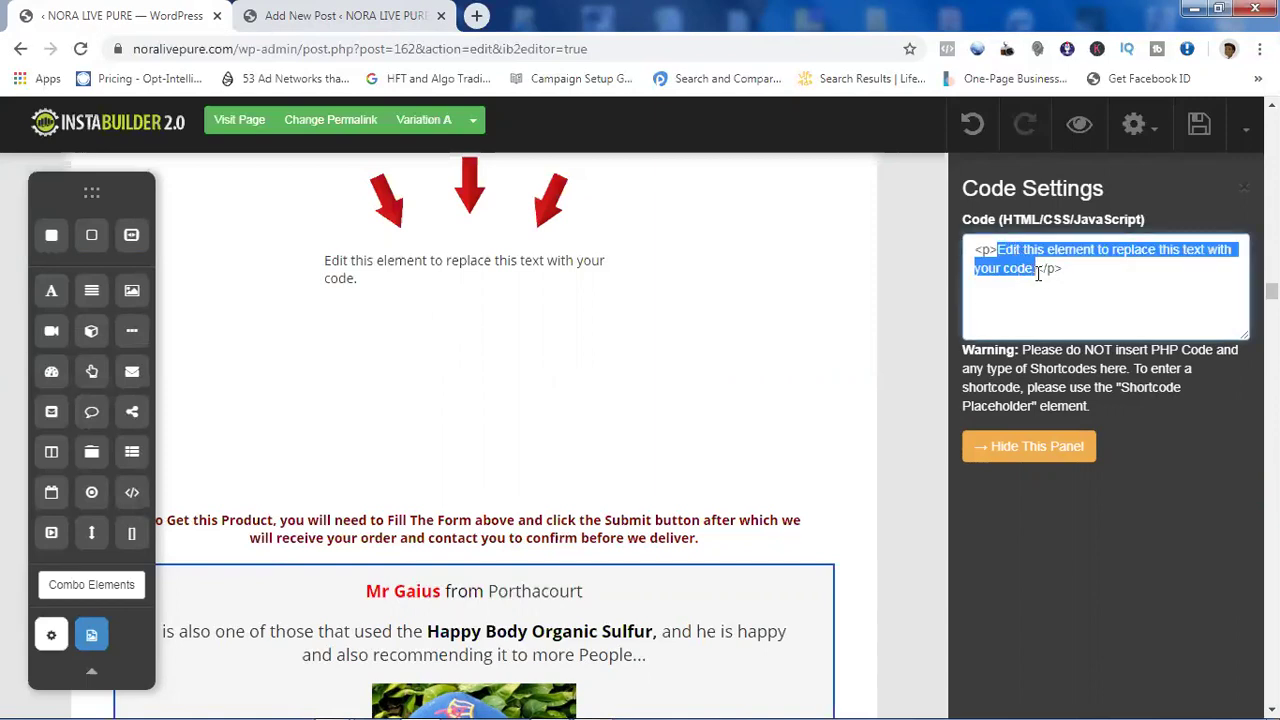
key("BackSpace")
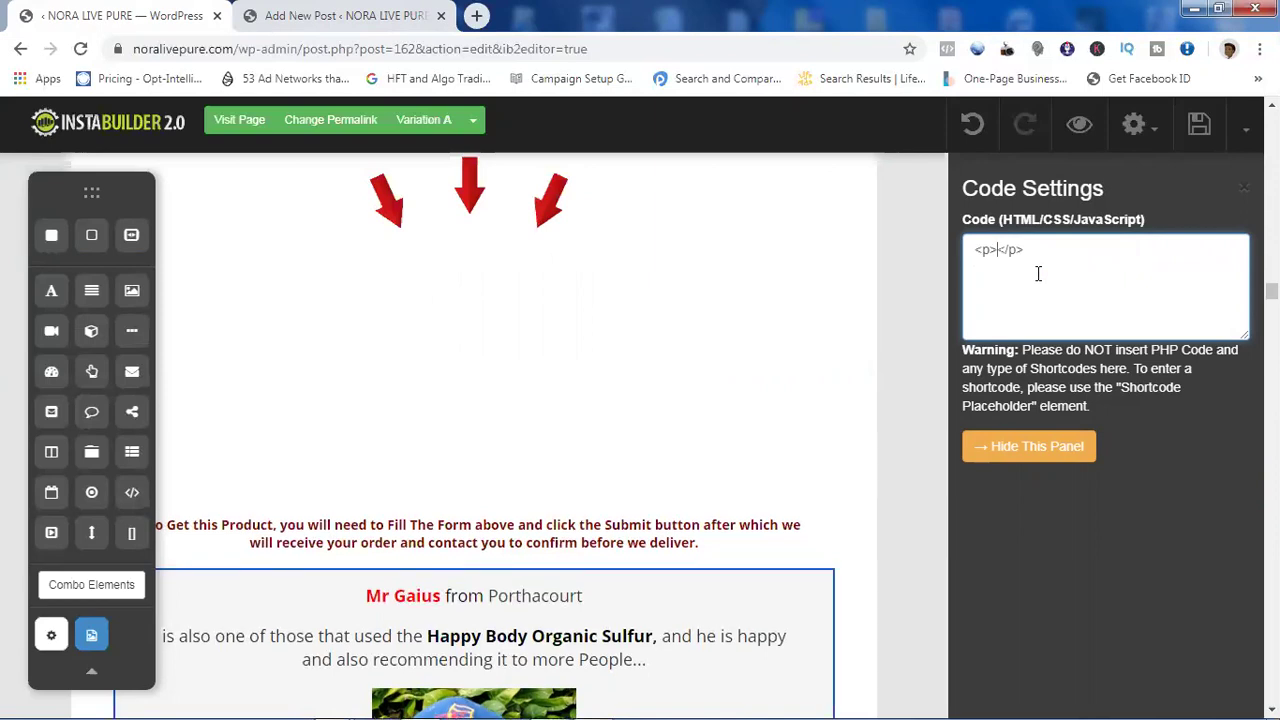
key("ctrl+v")
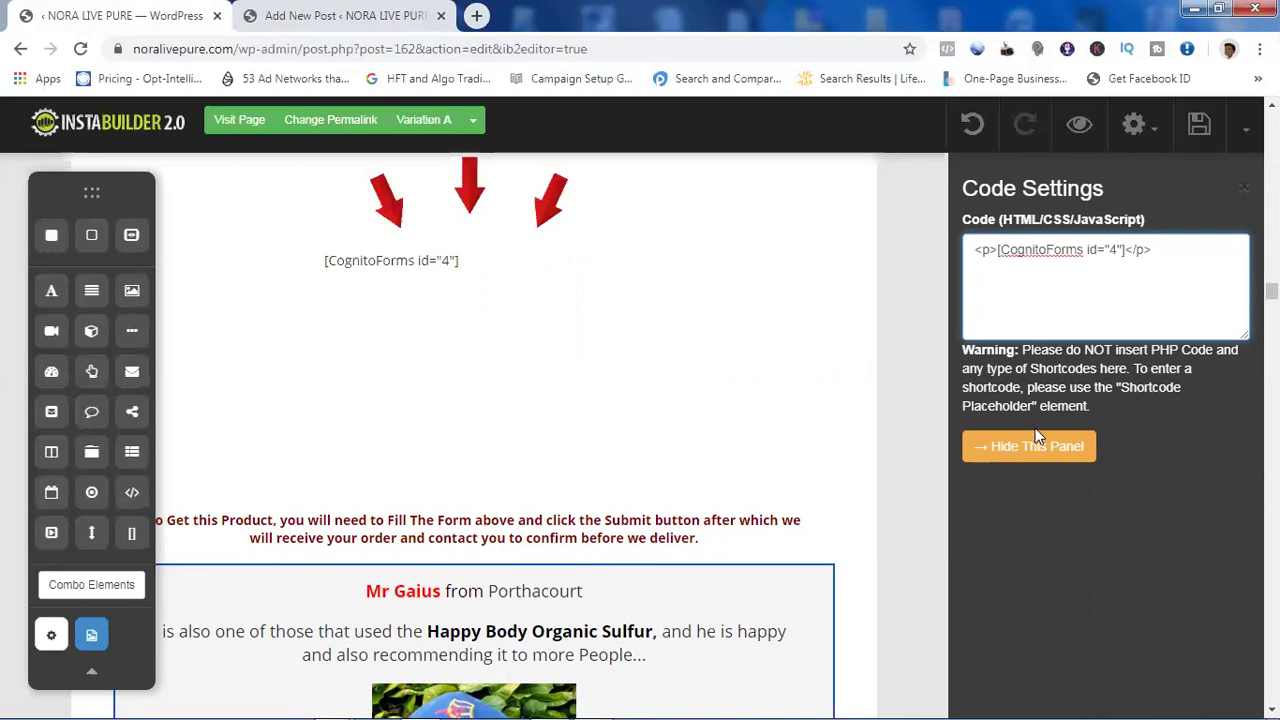
left_click(1030, 449)
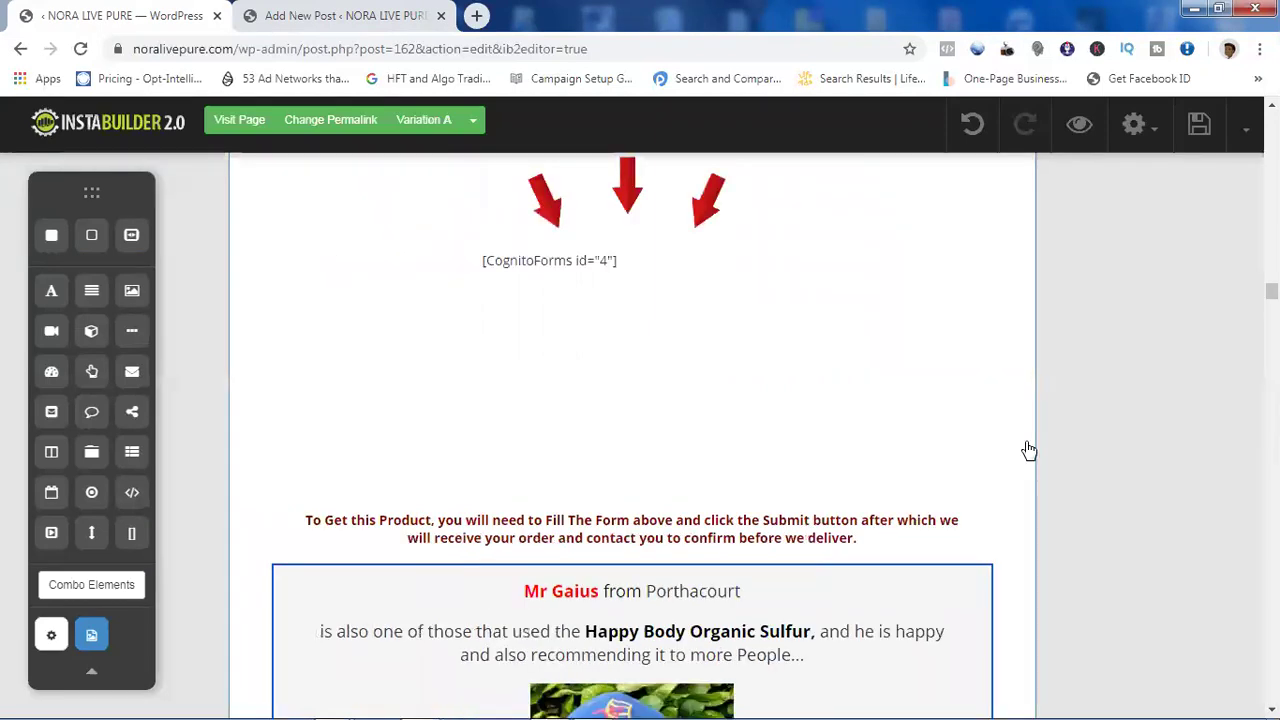
Step: Save the sales page and preview it down to the order form below the red arrows
left_click(1200, 125)
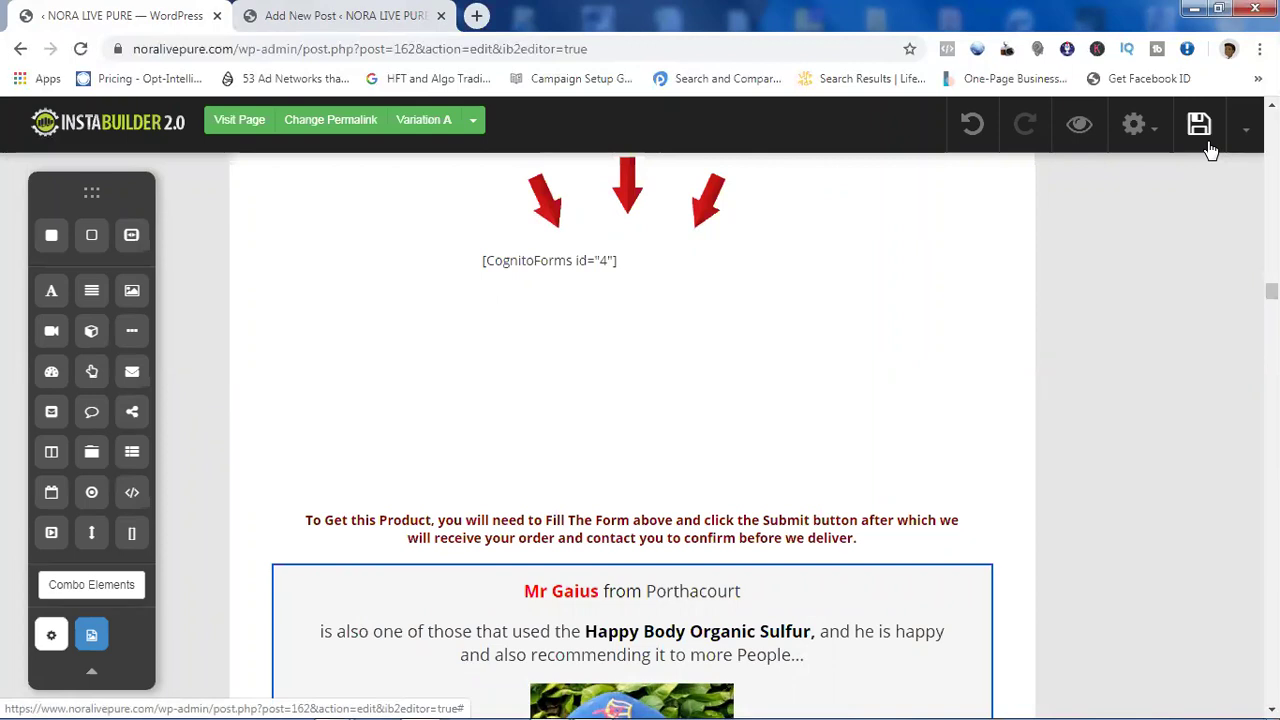
left_click(1080, 125)
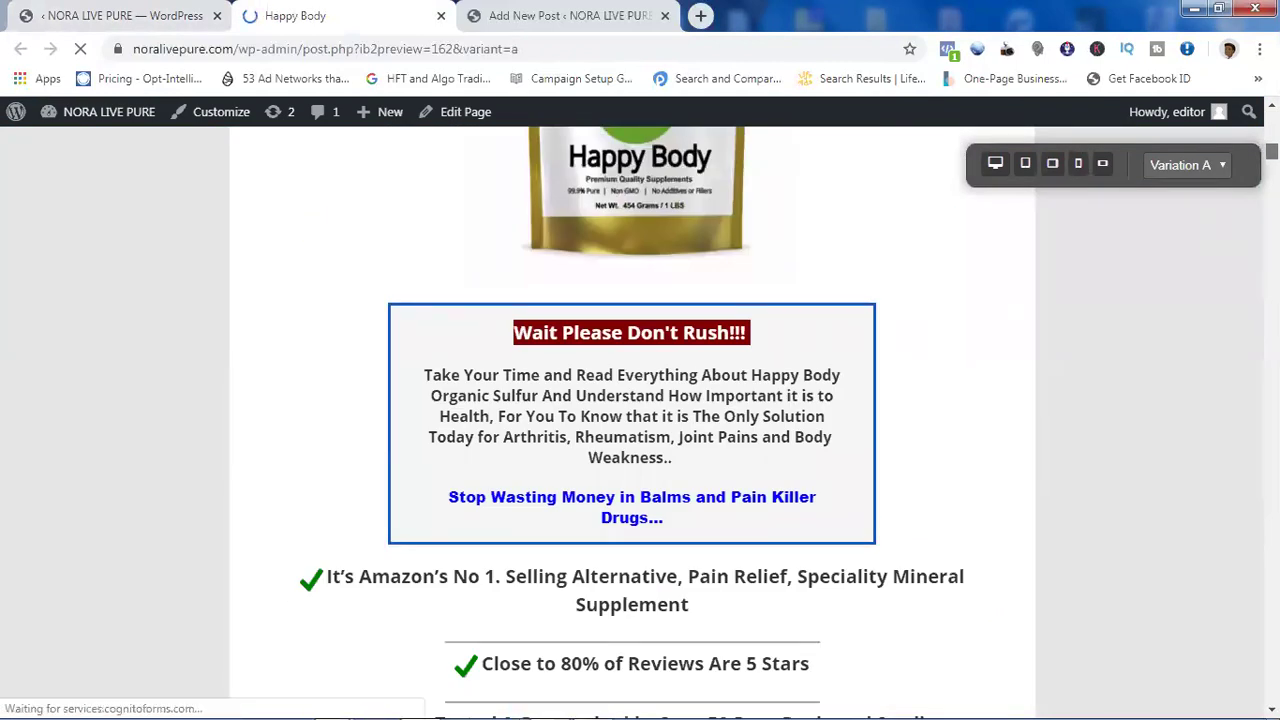
scroll(632, 420, "down", 15)
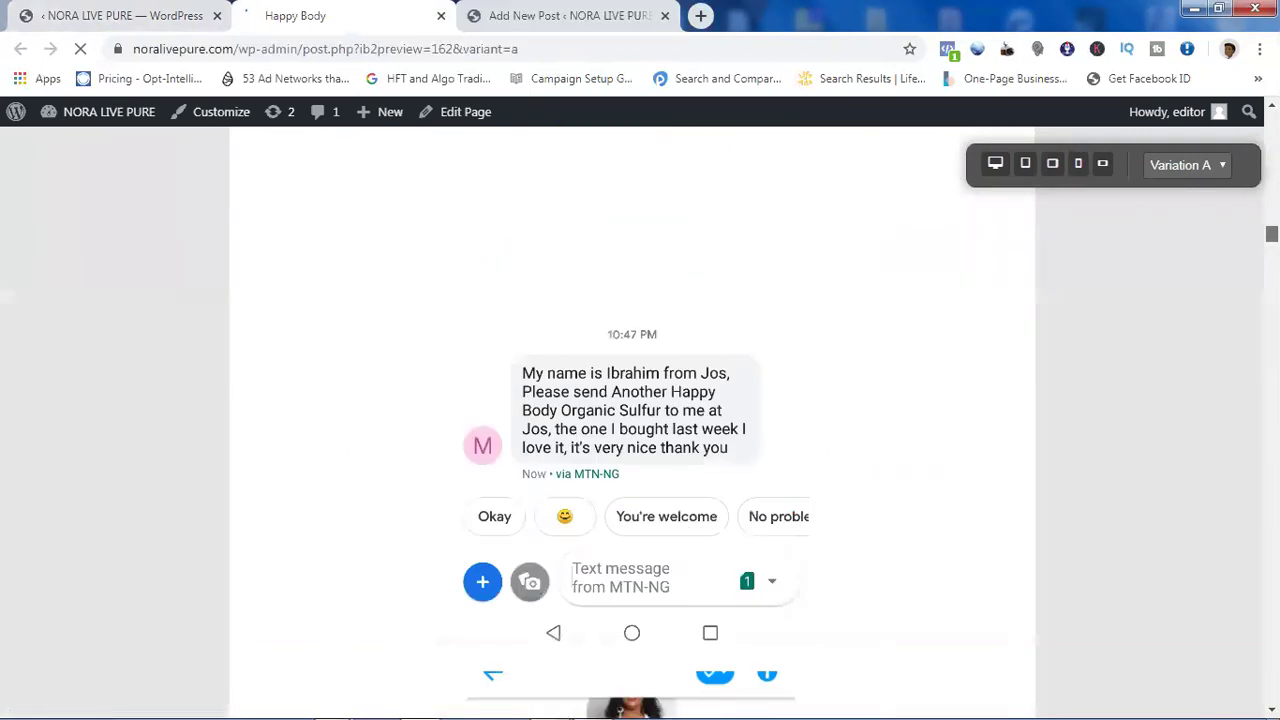
scroll(632, 420, "down", 5)
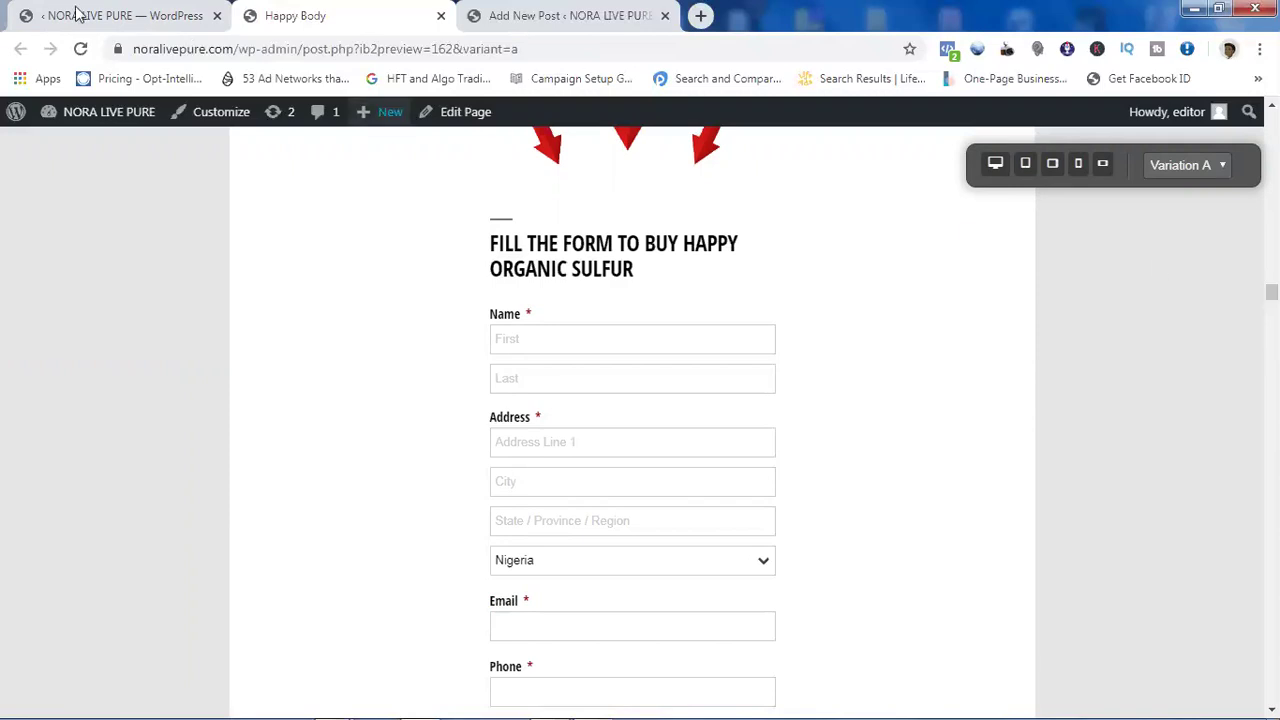
Step: Return to the sales page editor, and from there to the new post holding the form shortcode
left_click(120, 17)
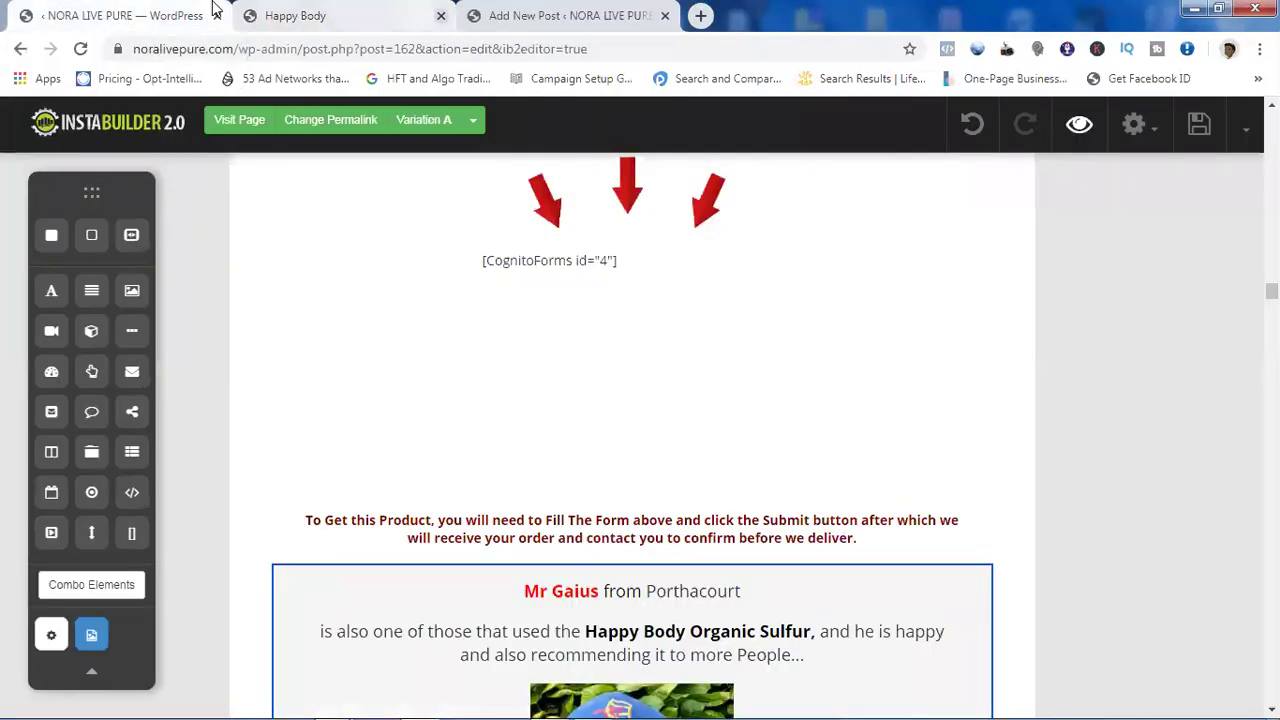
key("ctrl+3")
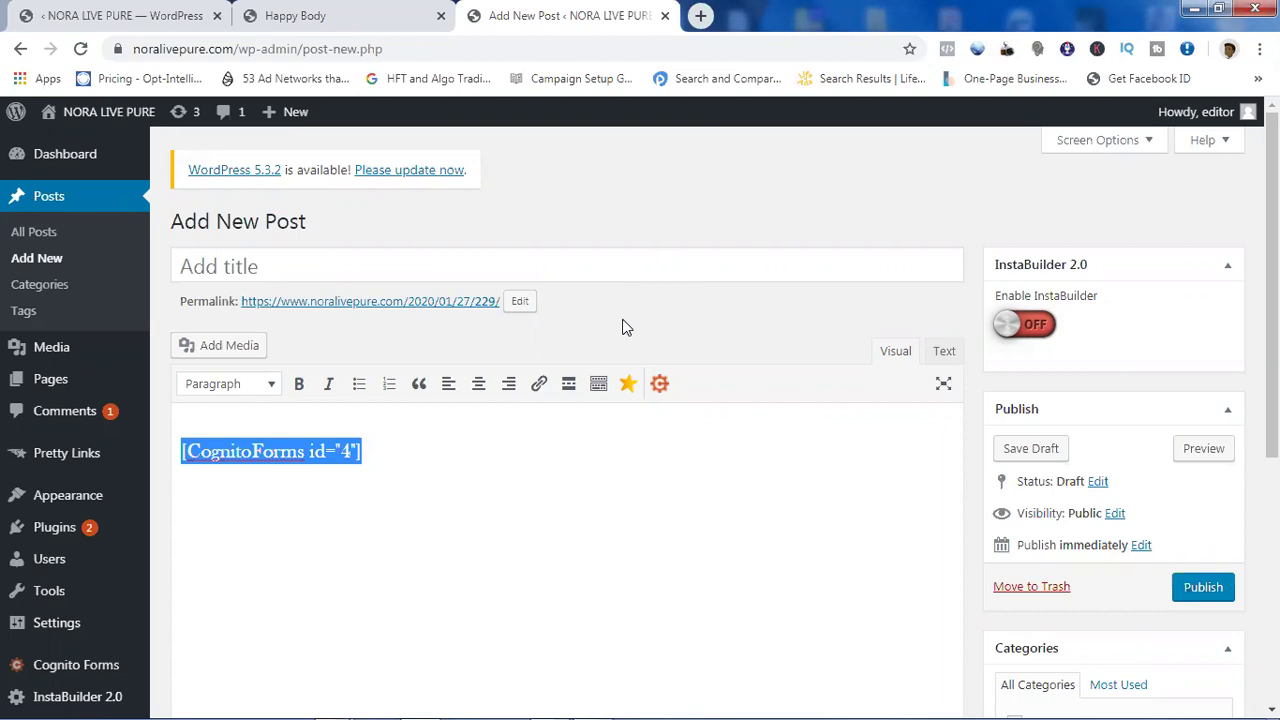
Step: Leave the unsaved post and open the Cognito Forms plugin page
mouse_move(20, 594)
mouse_move(60, 672)
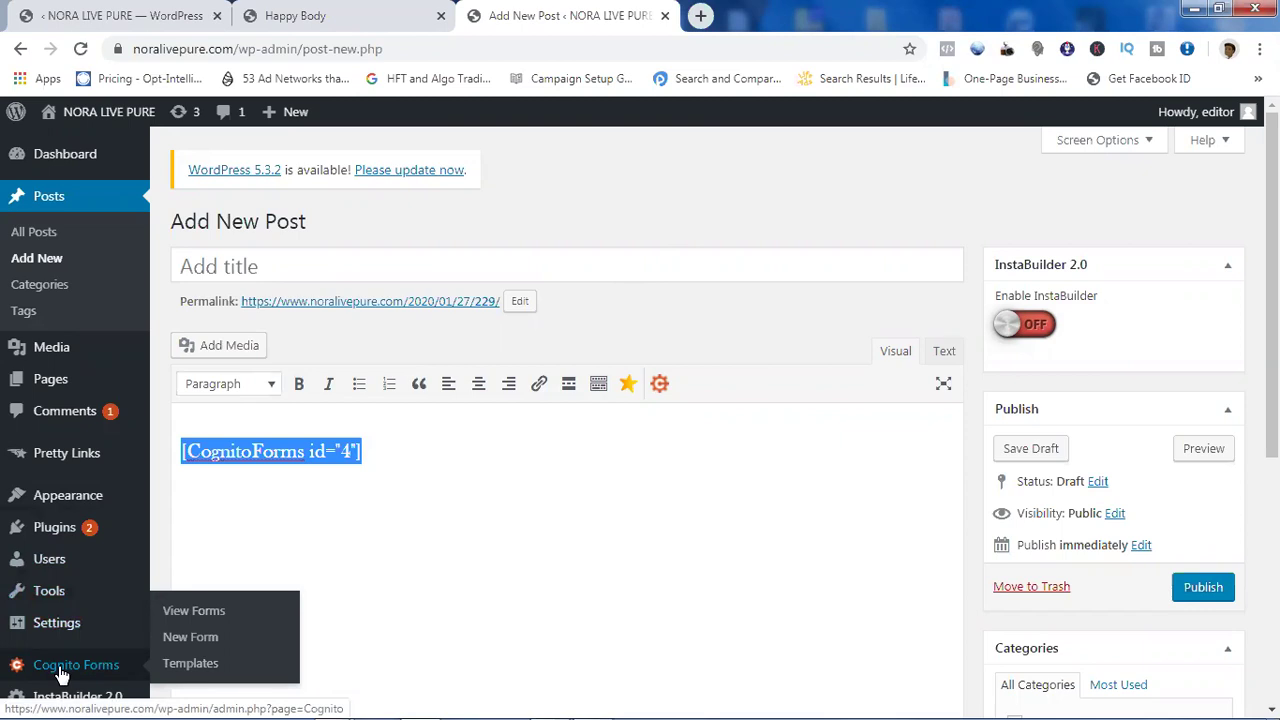
left_click(60, 672)
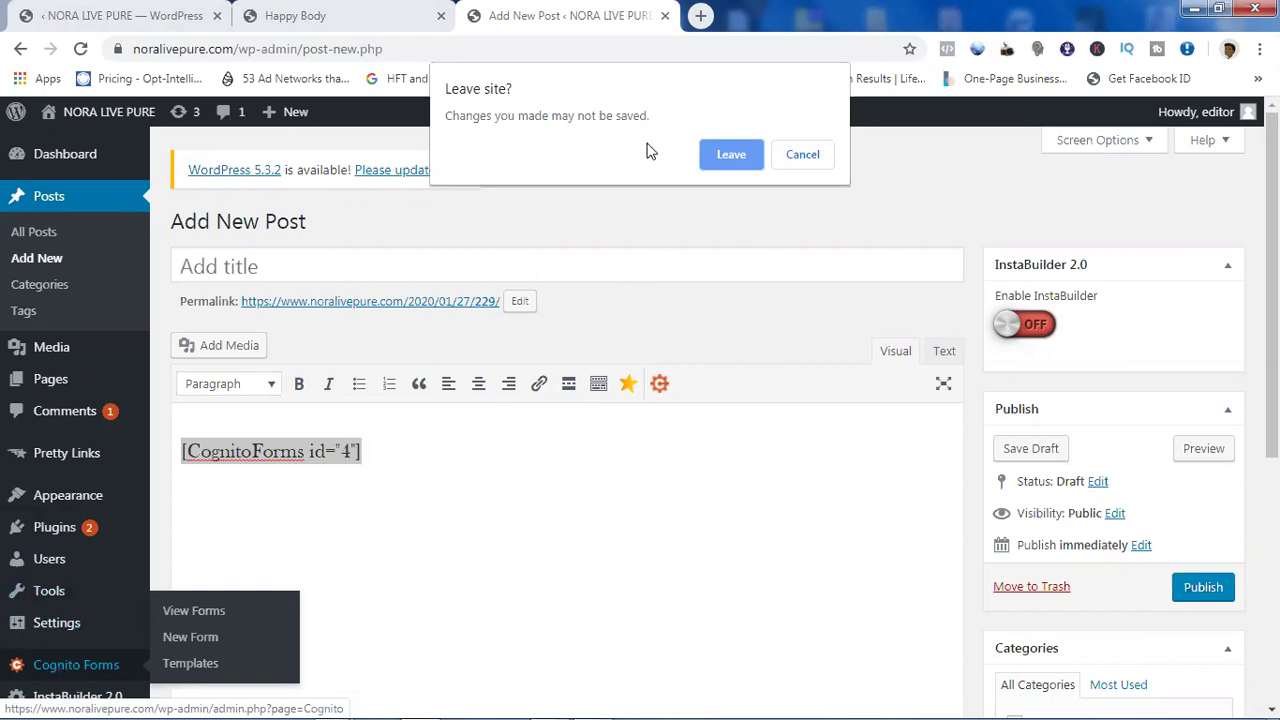
left_click(722, 156)
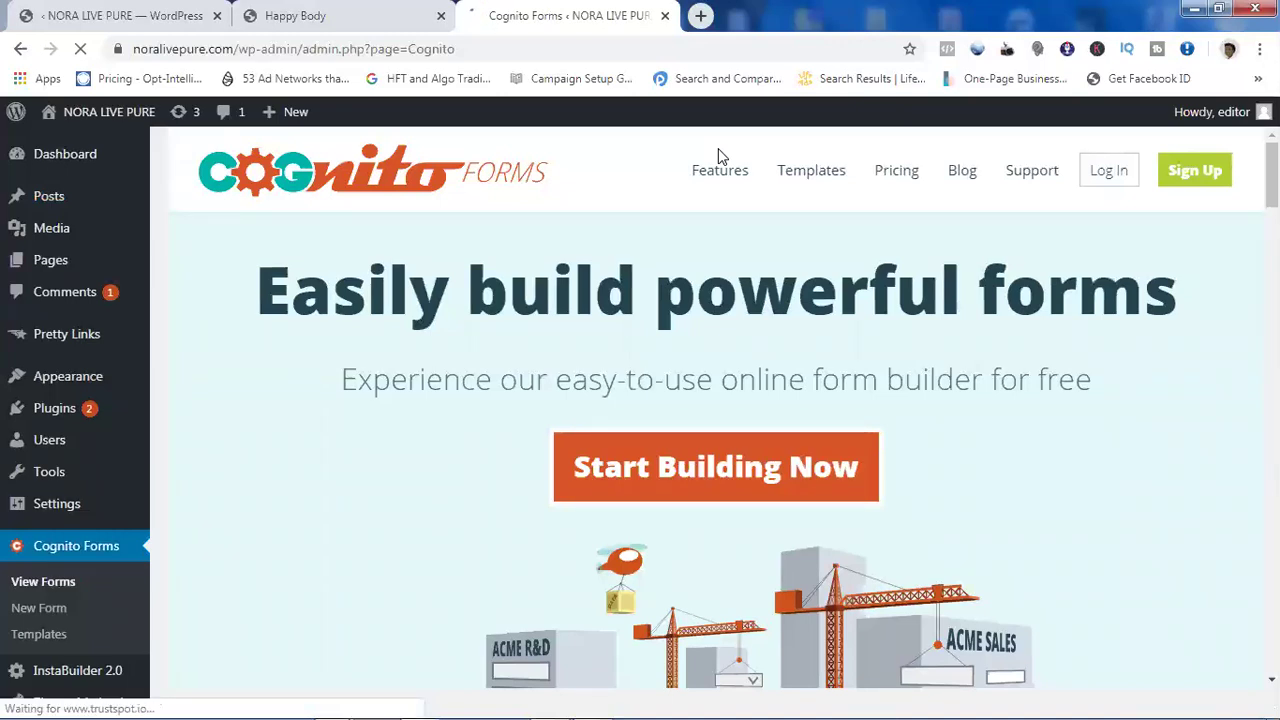
Step: Log in to Cognito Forms with the saved account e-mail and password
mouse_move(1117, 163)
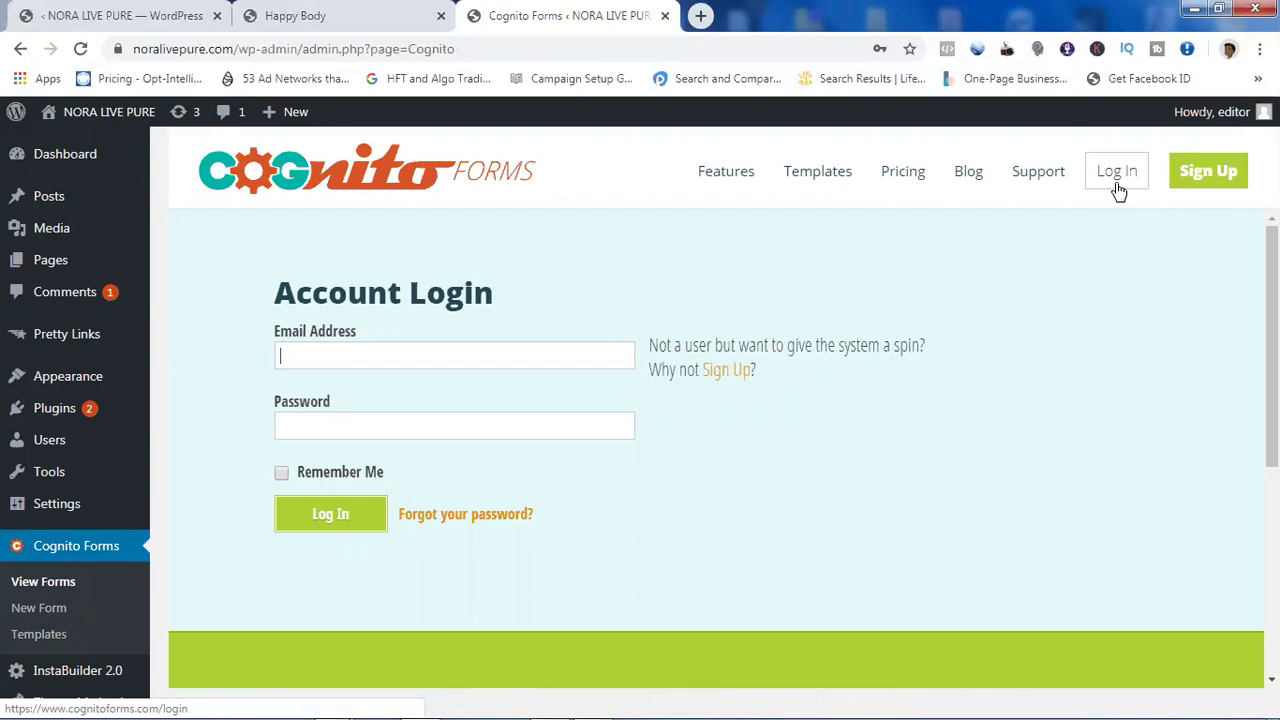
left_click(367, 352)
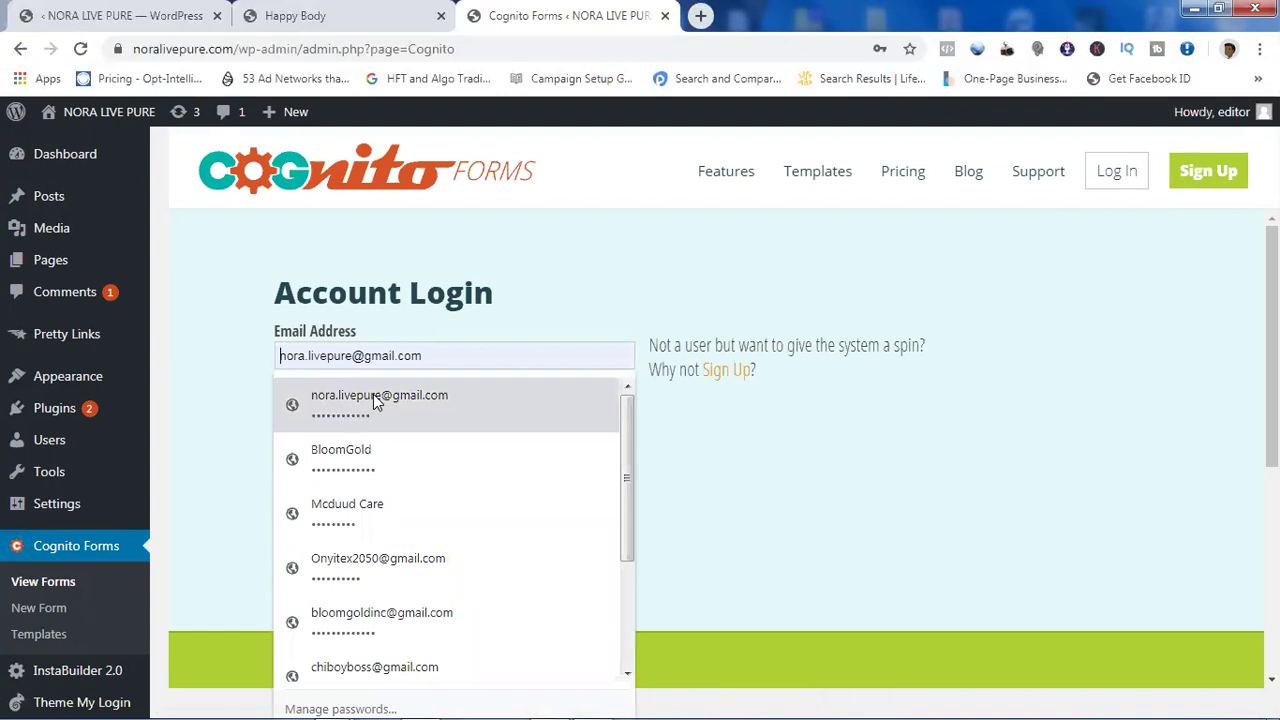
left_click(375, 400)
left_click(320, 515)
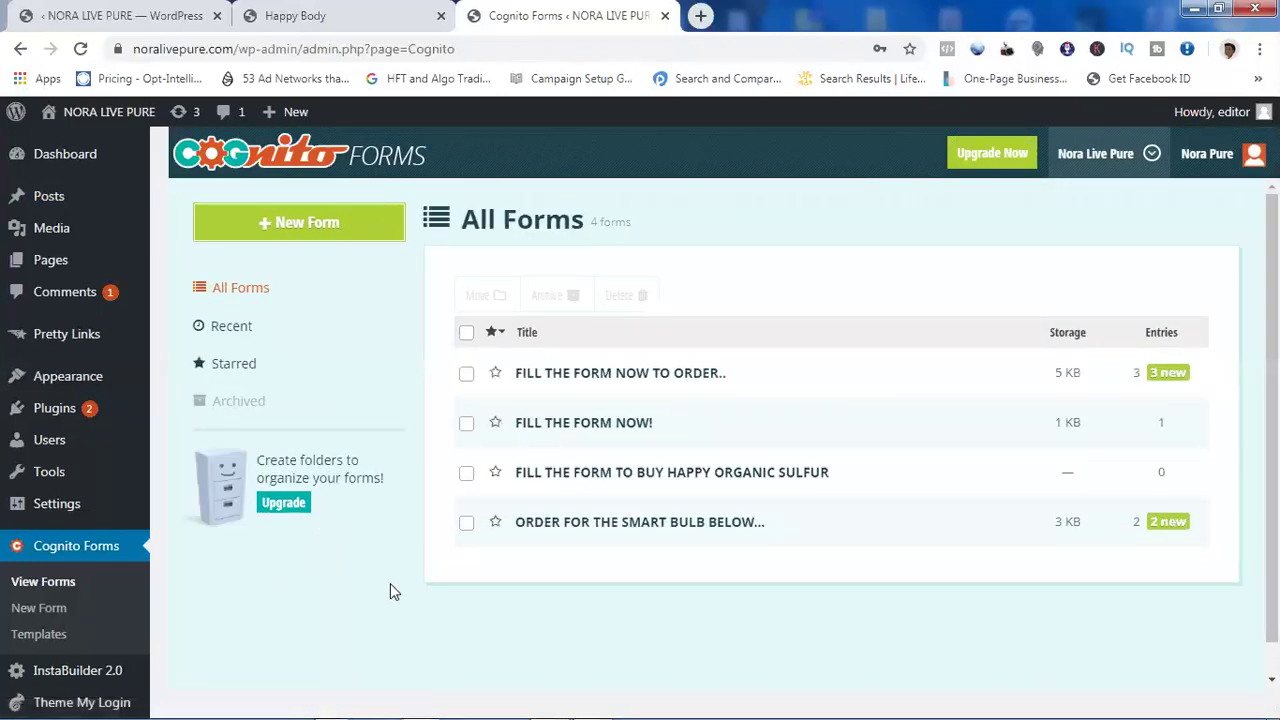
Step: Create a new form from scratch and title it huritp
mouse_move(708, 384)
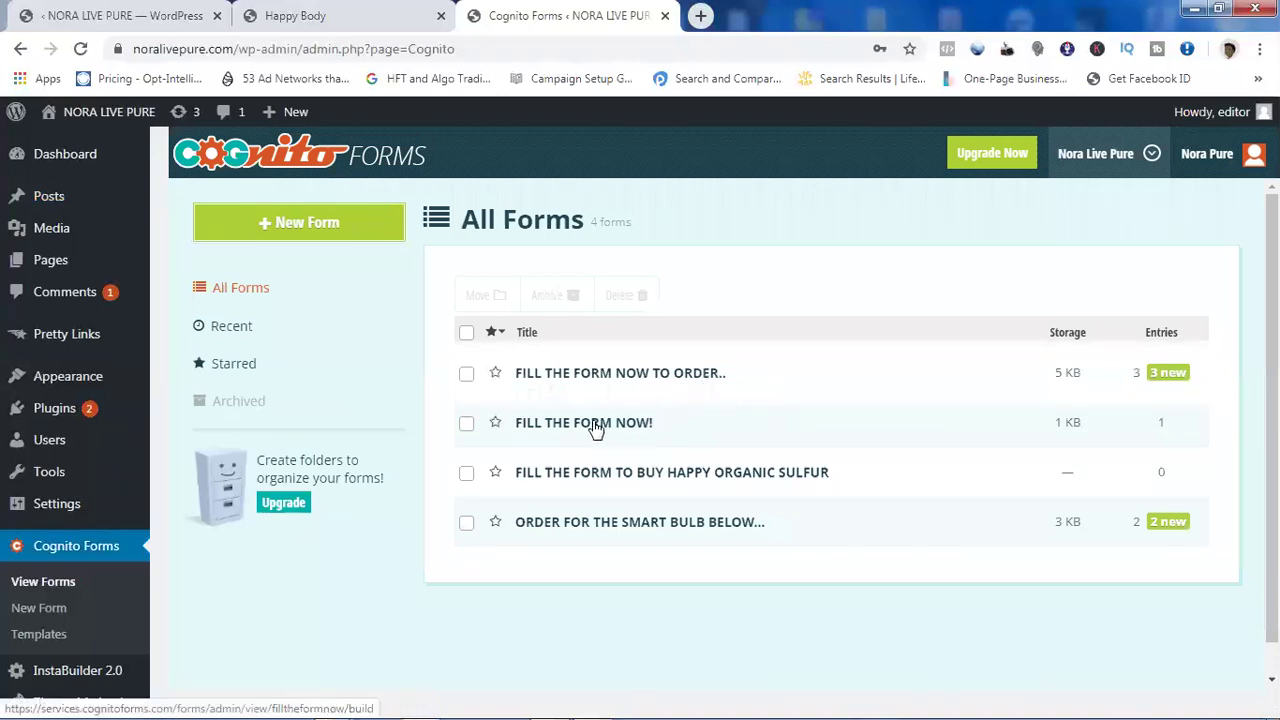
mouse_move(650, 485)
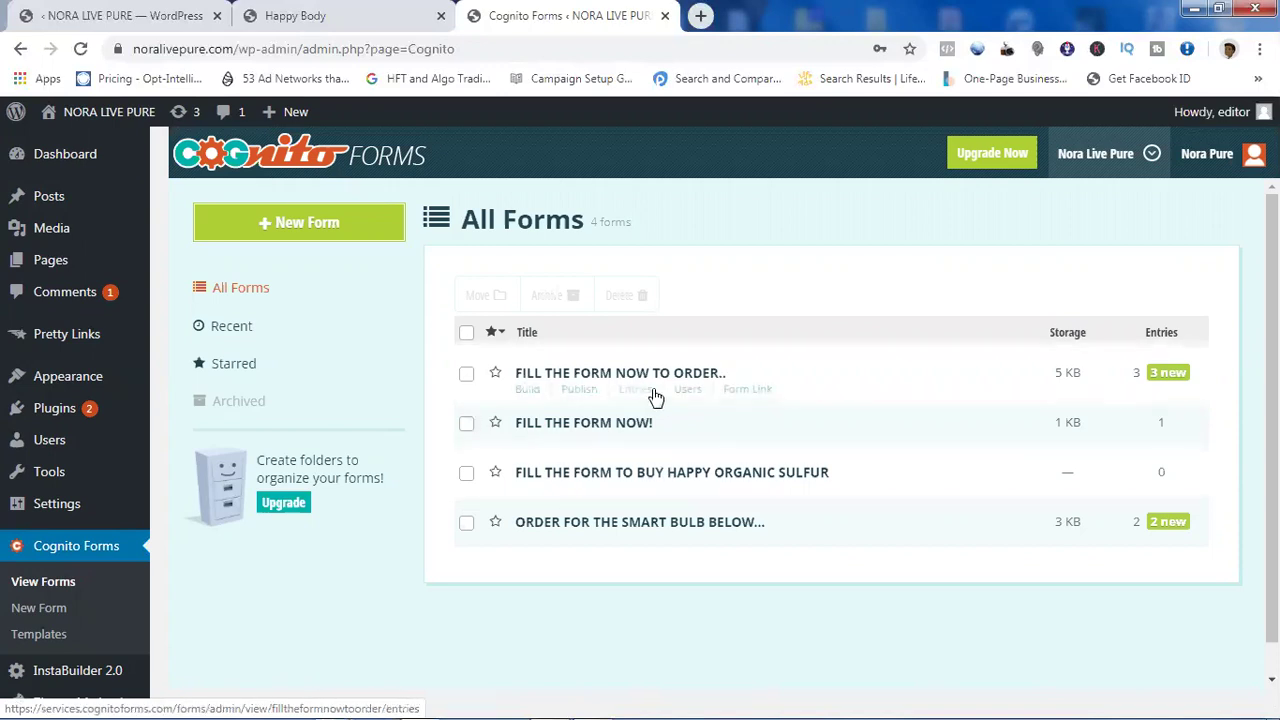
left_click(279, 228)
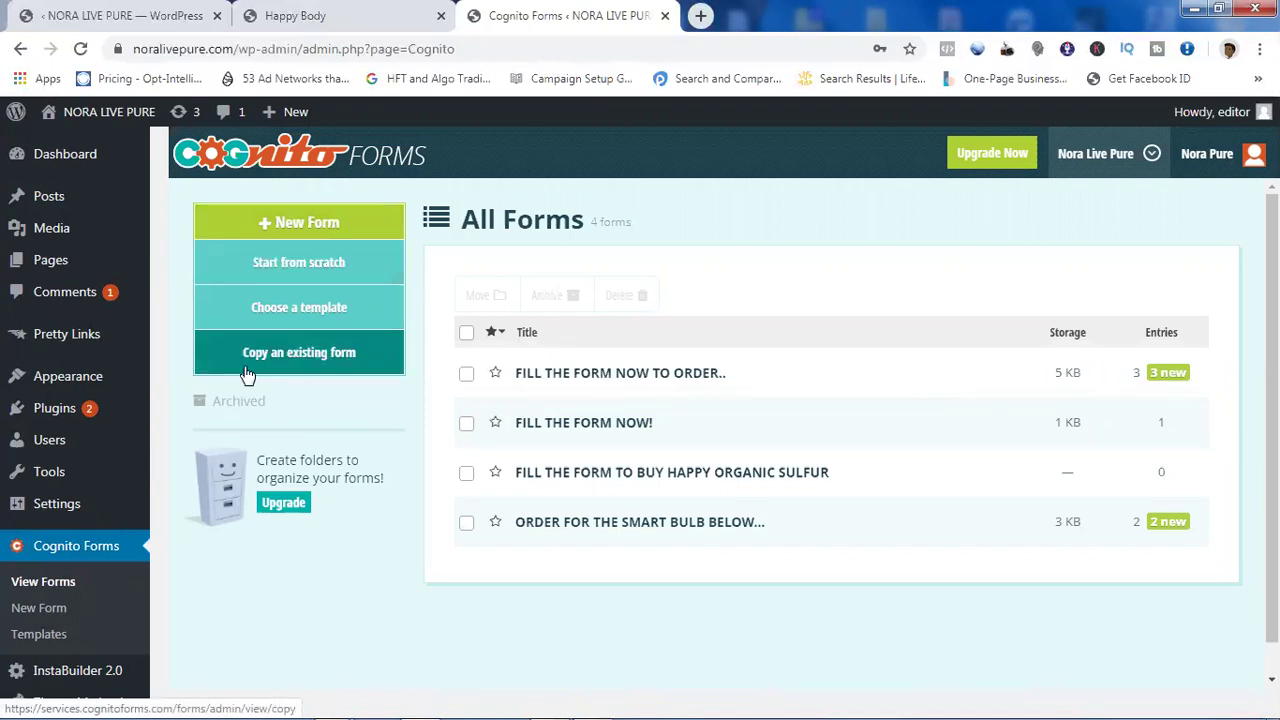
left_click(325, 364)
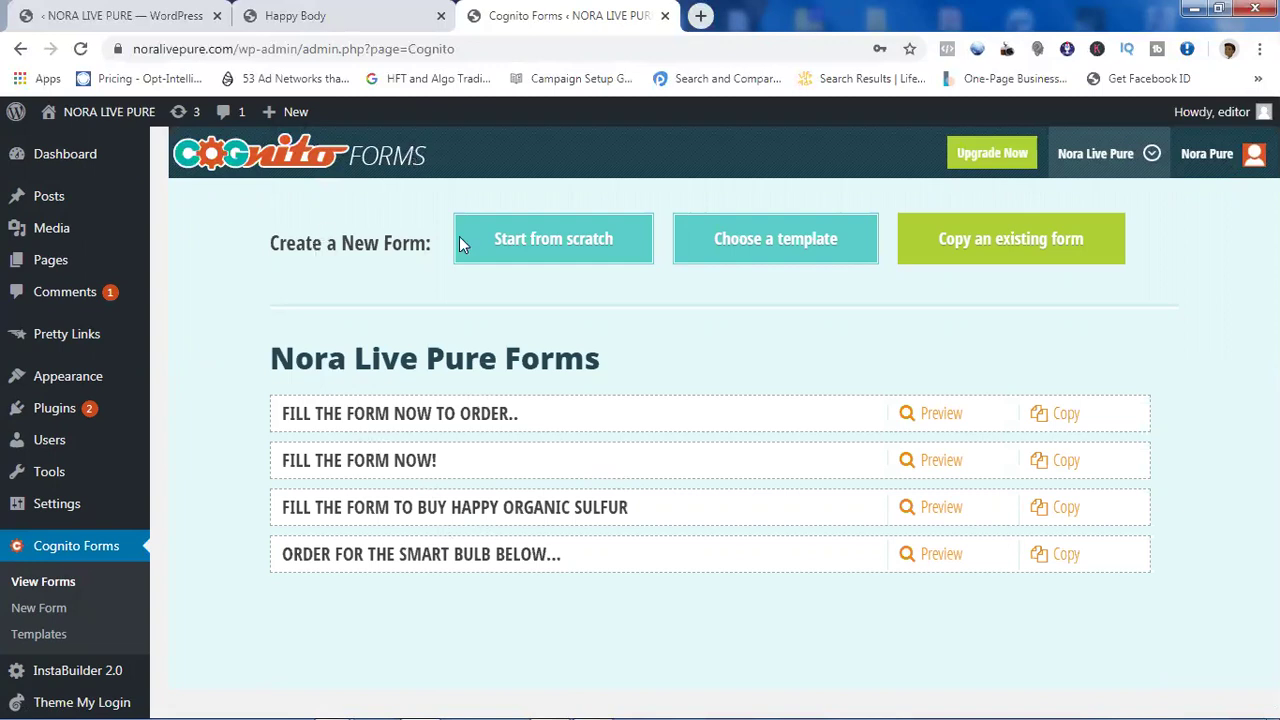
left_click(548, 250)
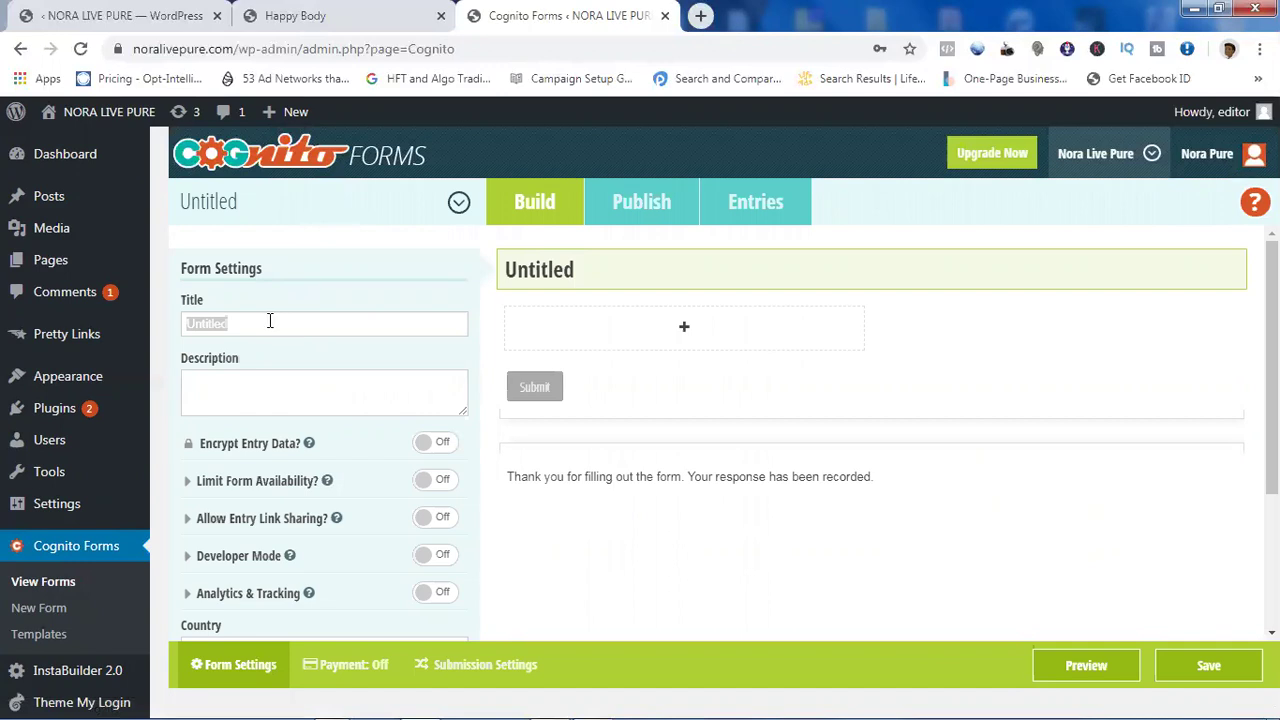
type("huritp")
left_click(322, 356)
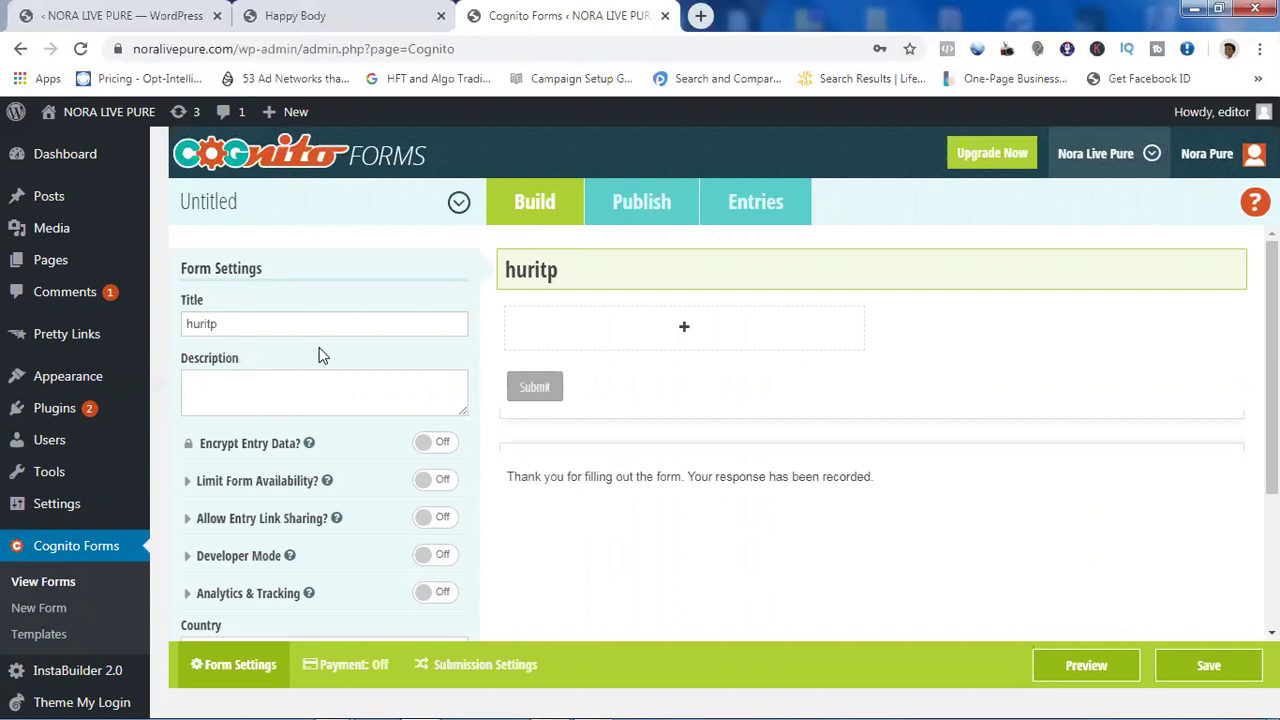
Step: Add a Name field as the first field of the form
left_click(687, 331)
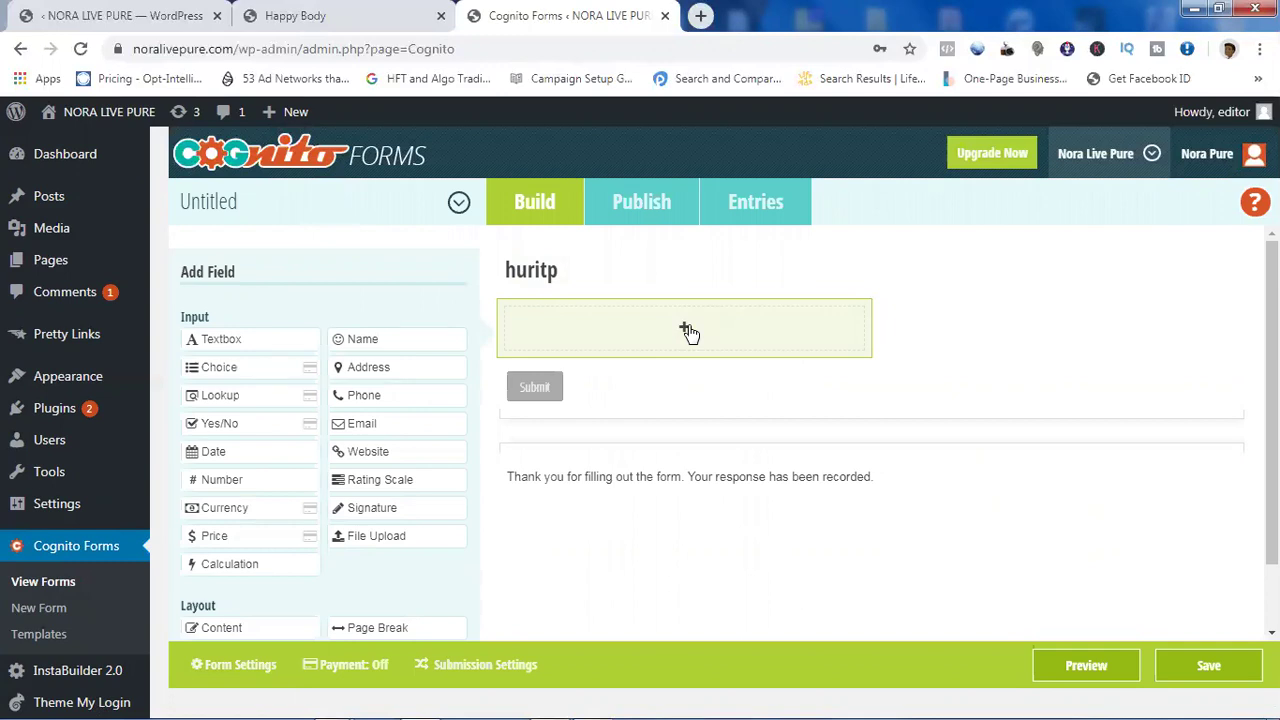
left_click(371, 347)
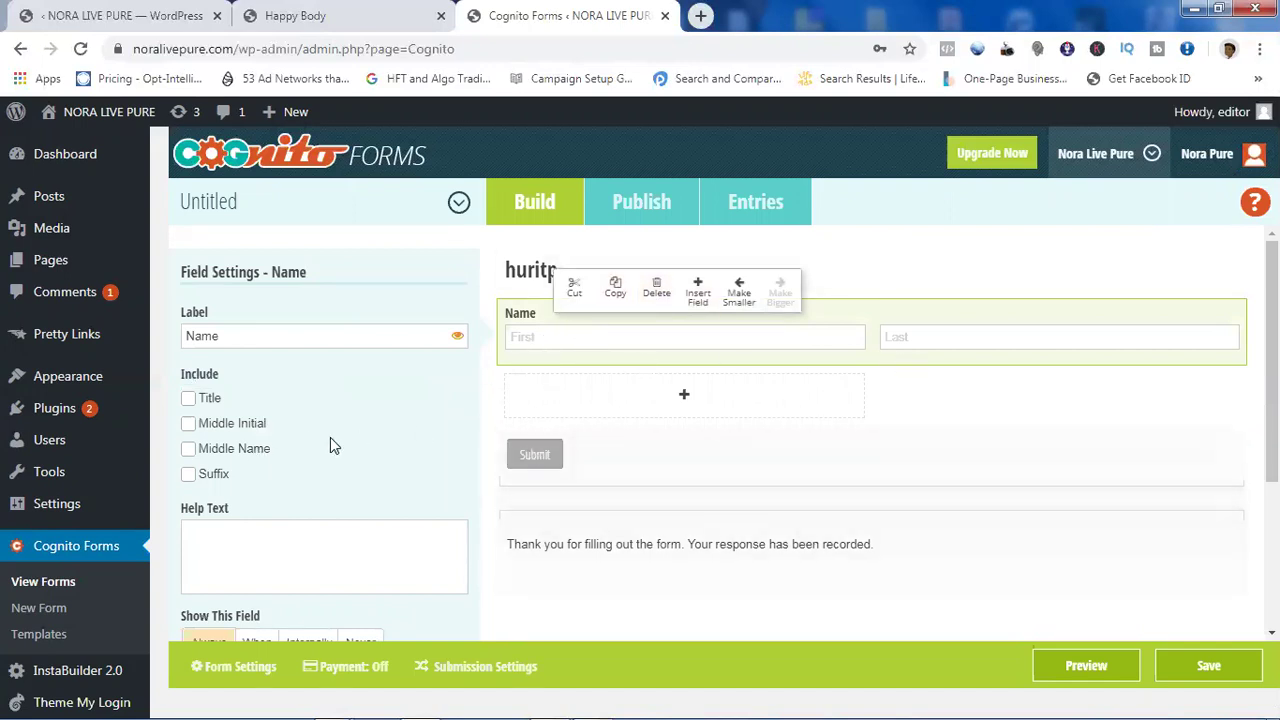
left_click(188, 426)
left_click(188, 426)
left_click(188, 400)
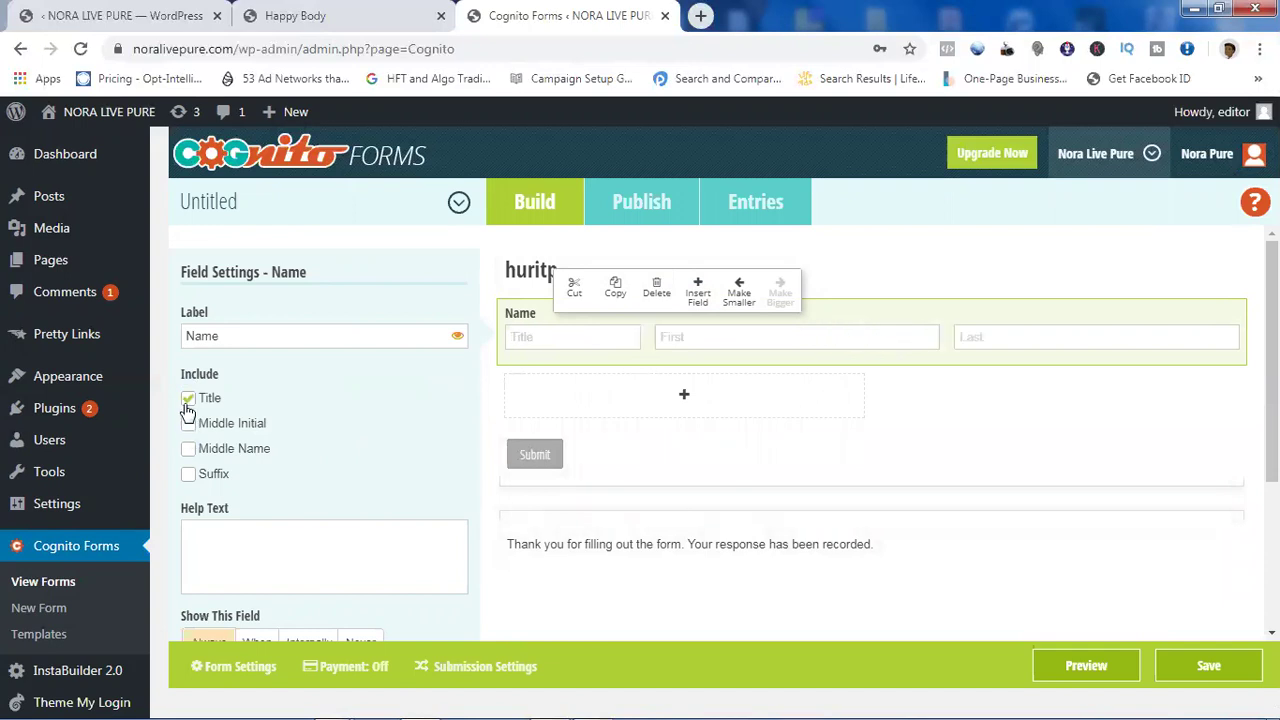
left_click(188, 400)
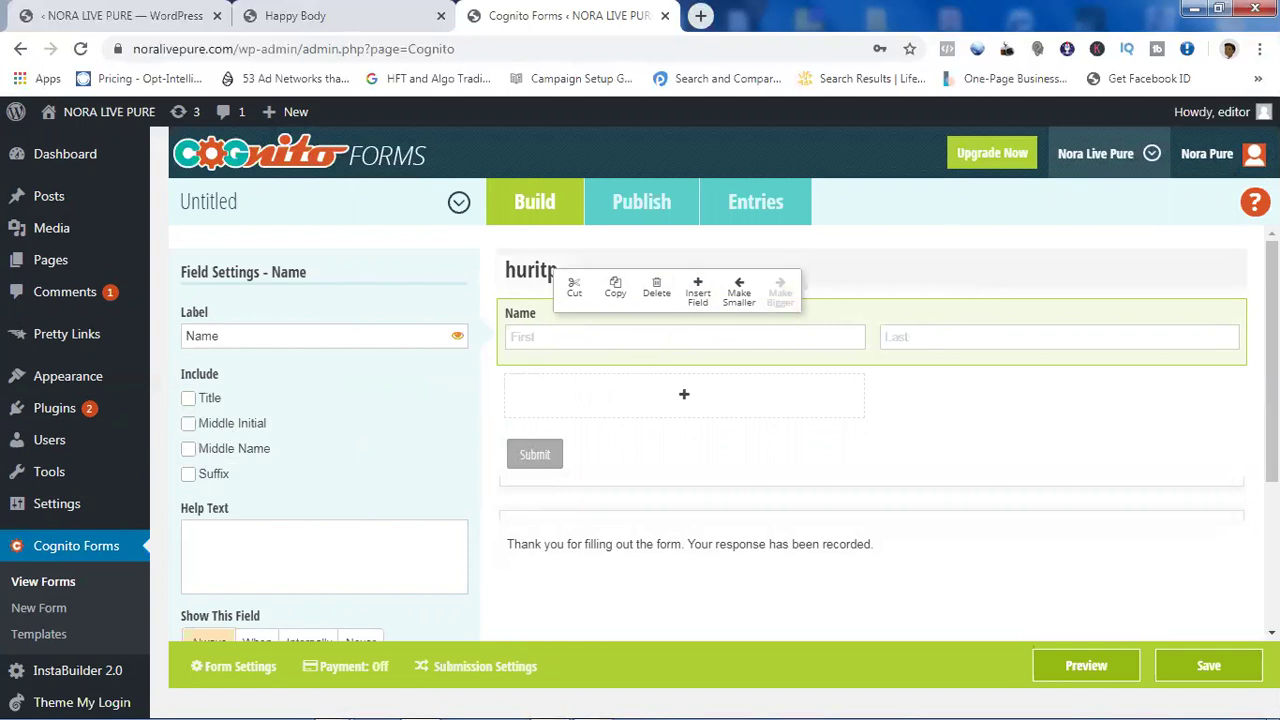
Step: Set the Name field to be always required
scroll(433, 448, "down", 3)
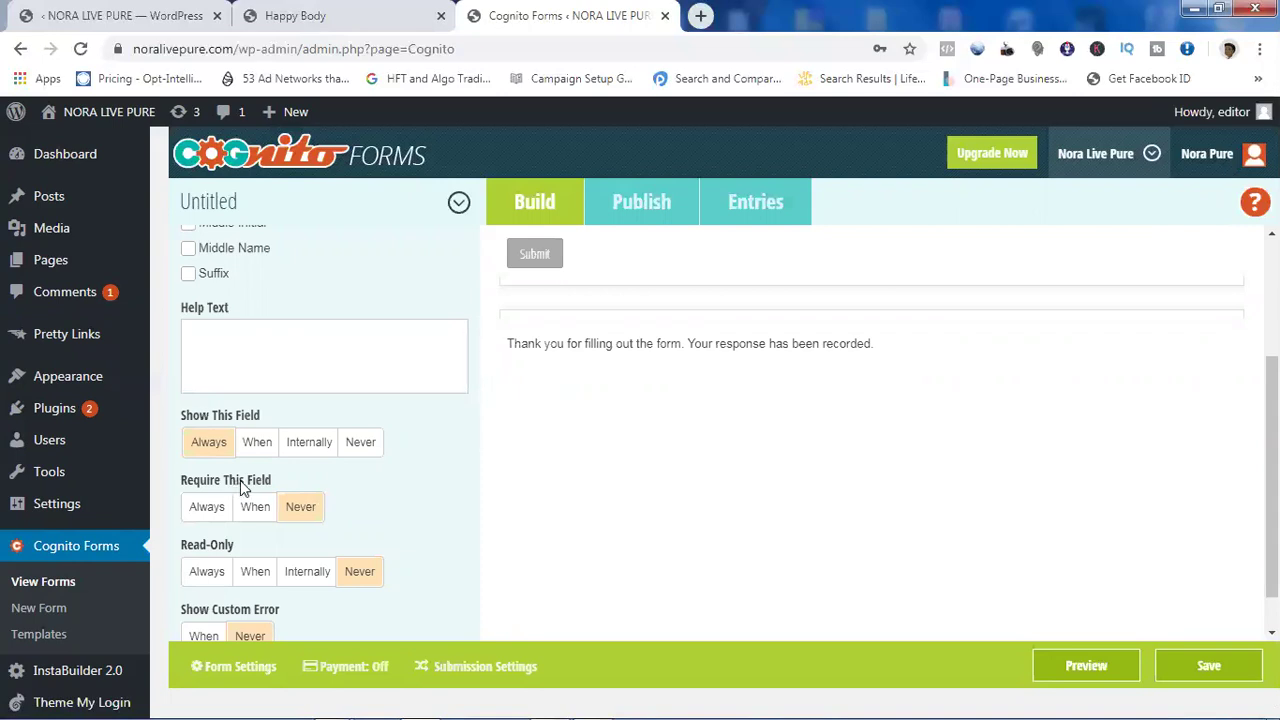
left_click(204, 511)
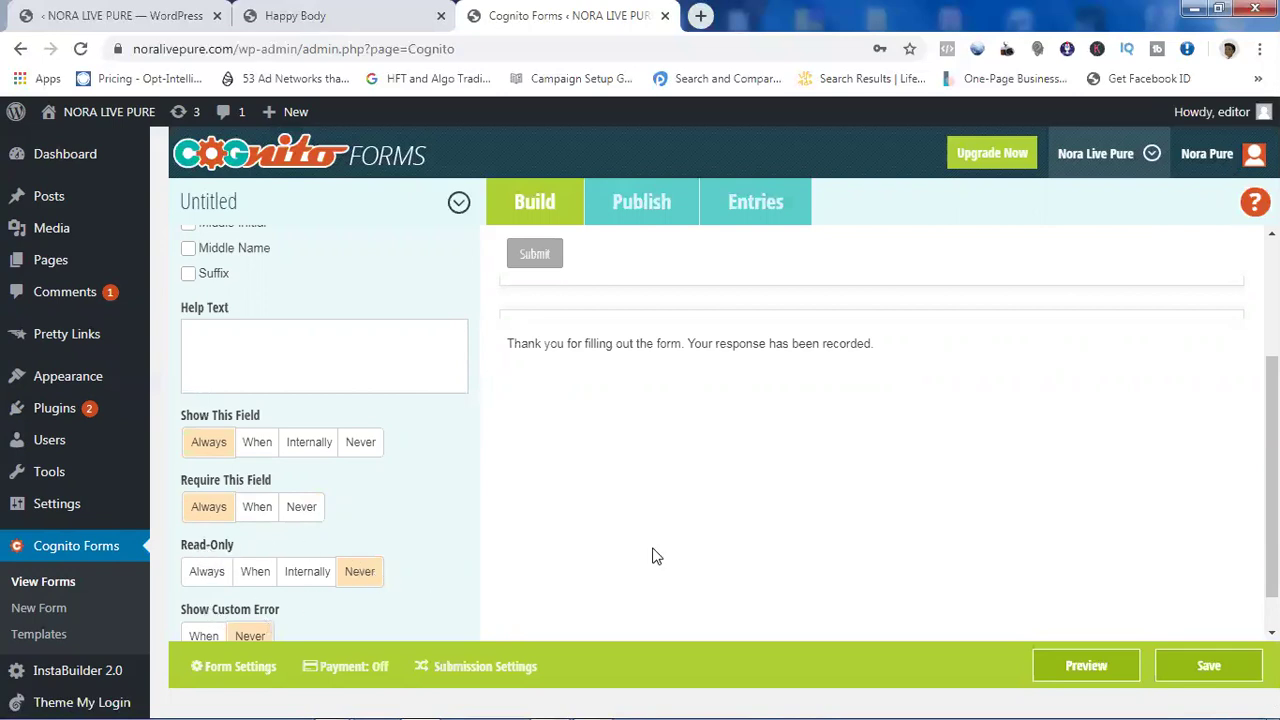
scroll(1272, 475, "down", 1)
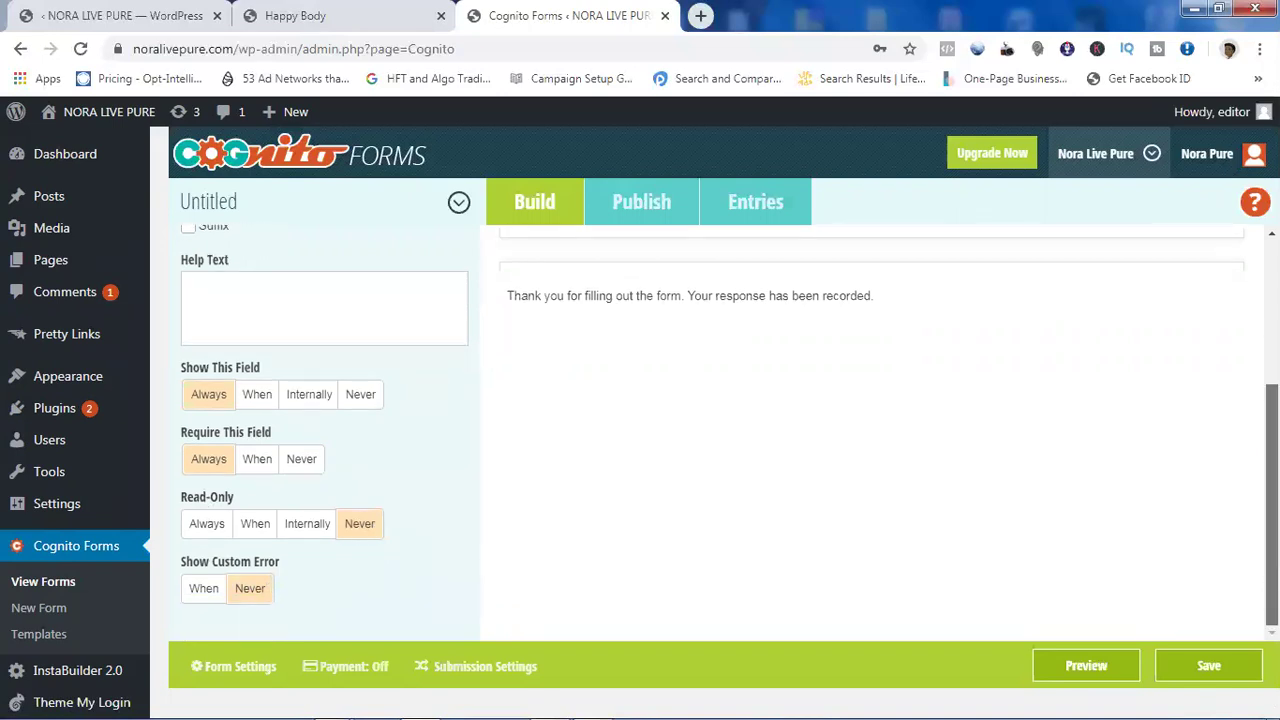
Step: Add an Address field below Name and exclude Postal / Zip Code and Address Line 2 from it
scroll(661, 386, "up", 5)
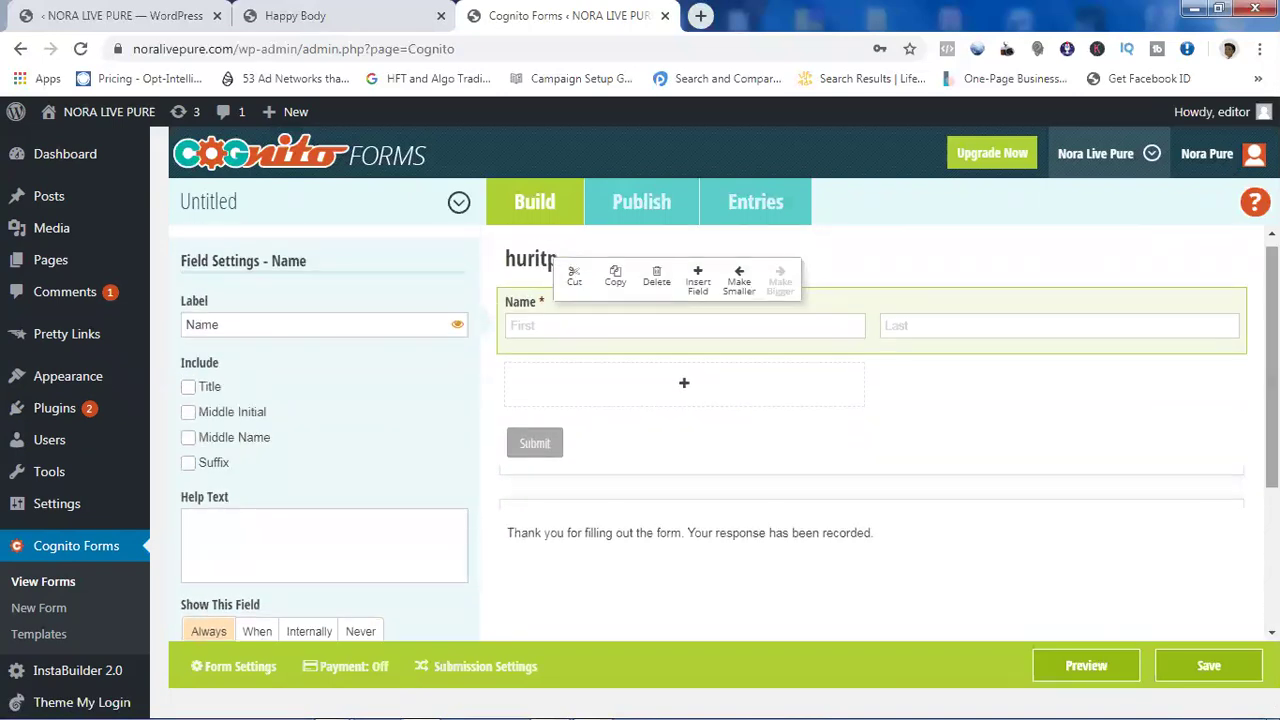
left_click(684, 385)
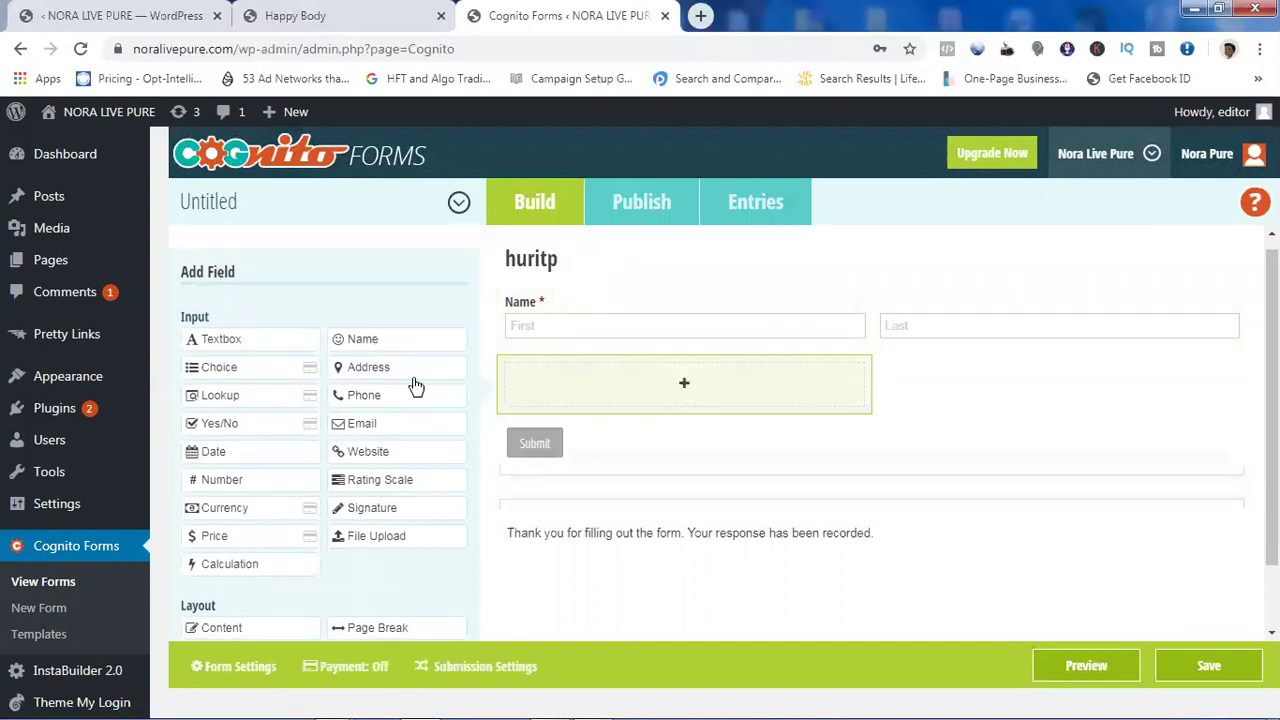
left_click(370, 368)
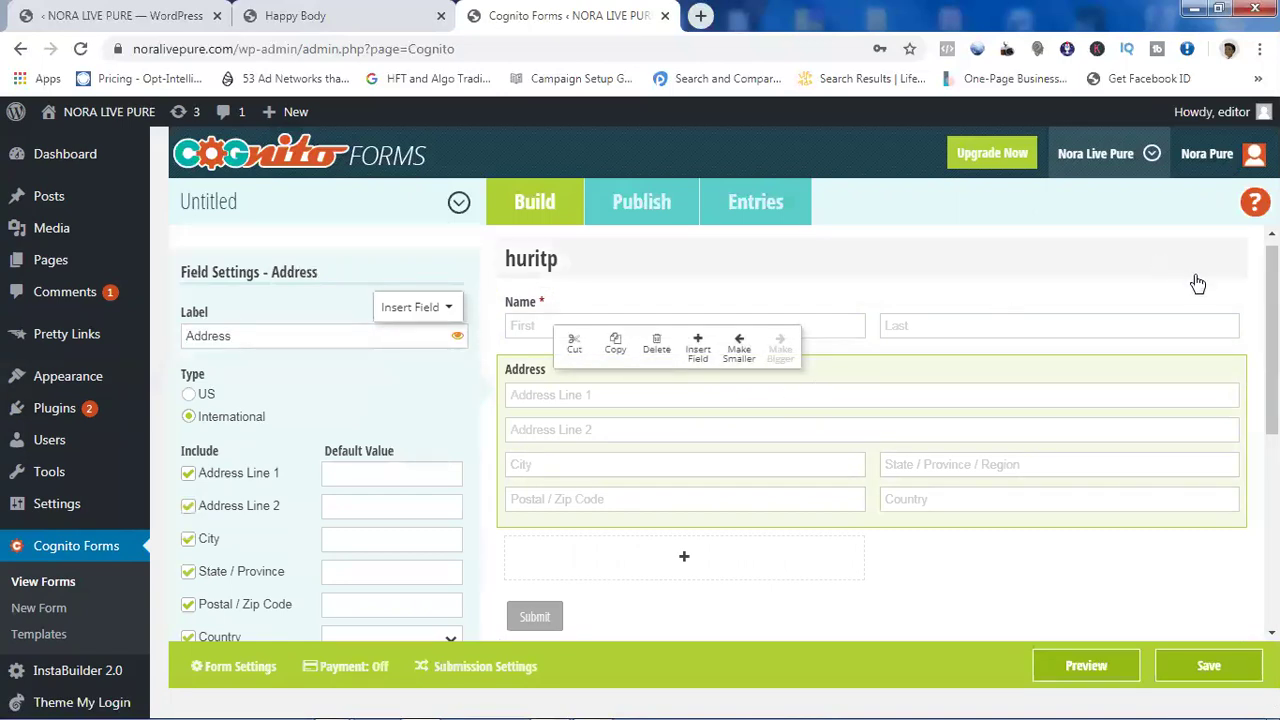
scroll(433, 428, "down", 2)
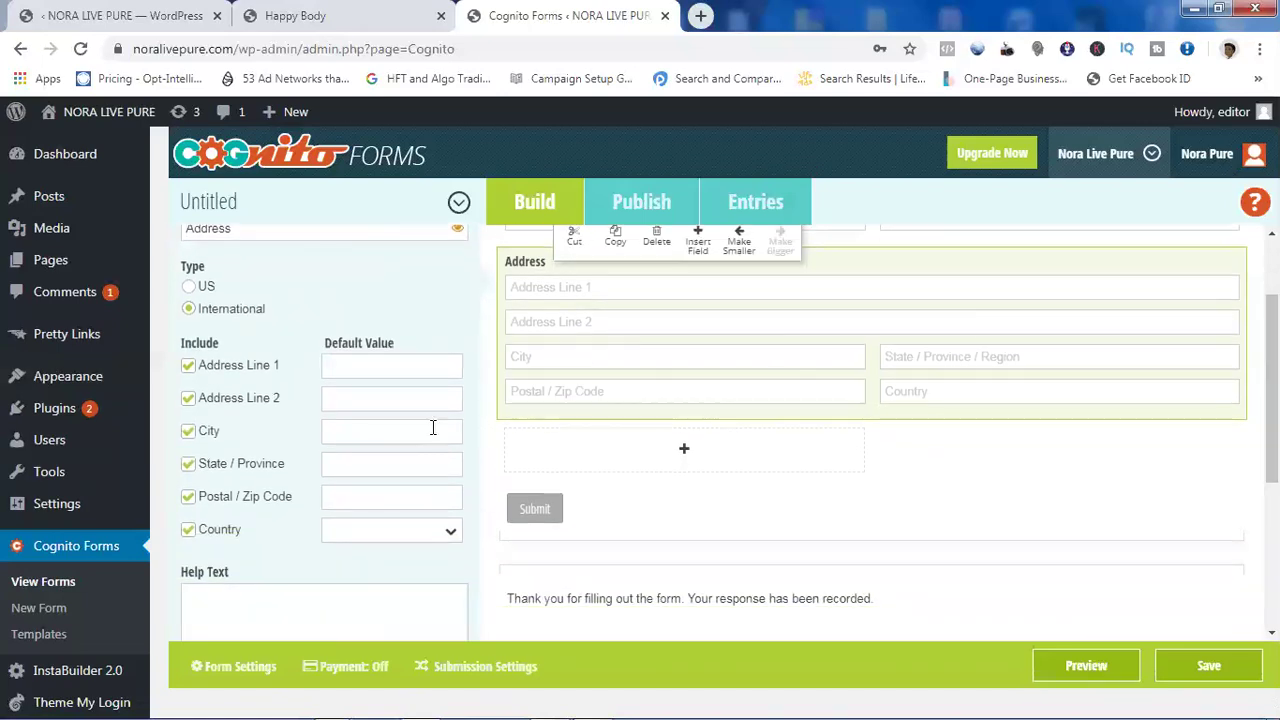
left_click(188, 498)
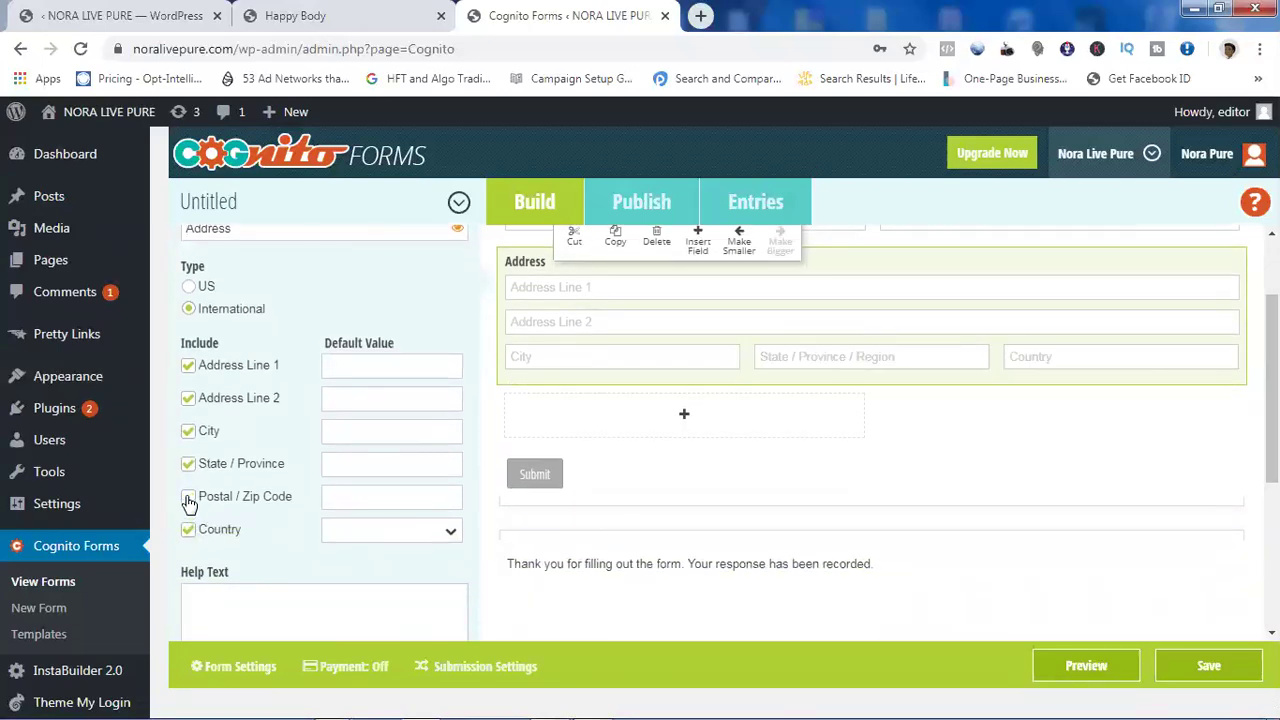
left_click(189, 400)
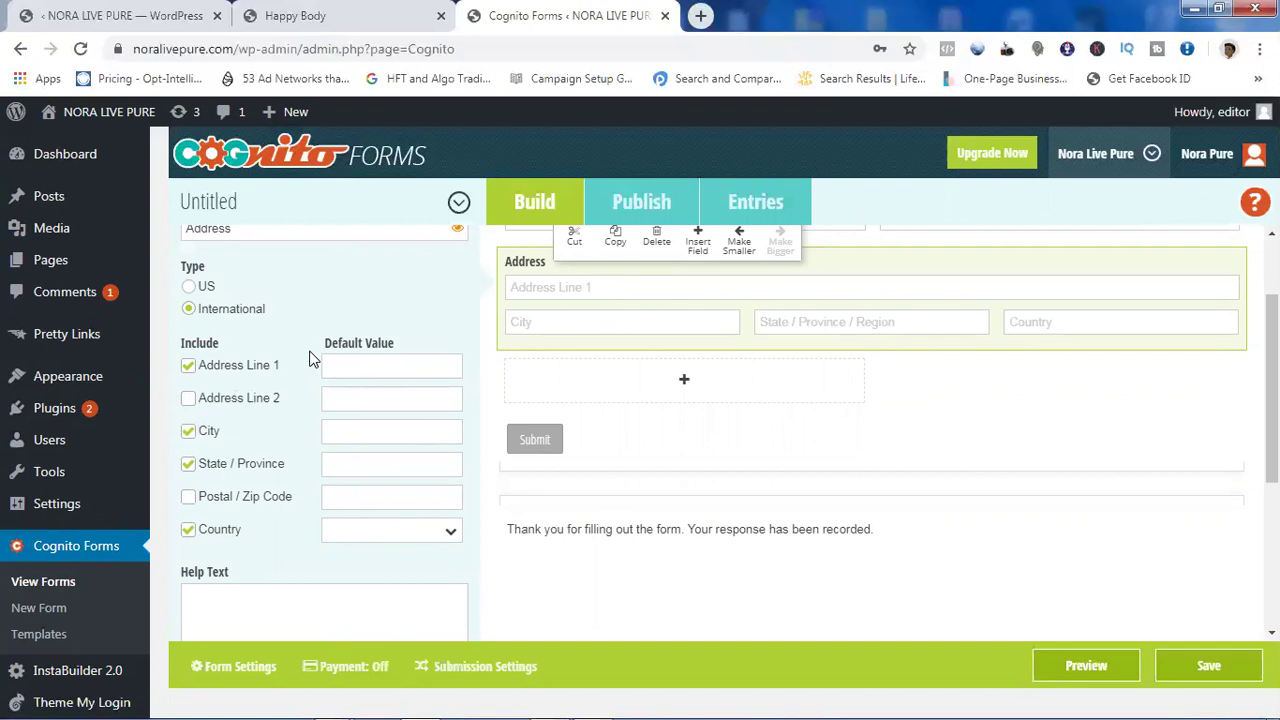
Step: Set the Address field's default country to Nigeria
left_click(386, 537)
scroll(410, 490, "down", 1)
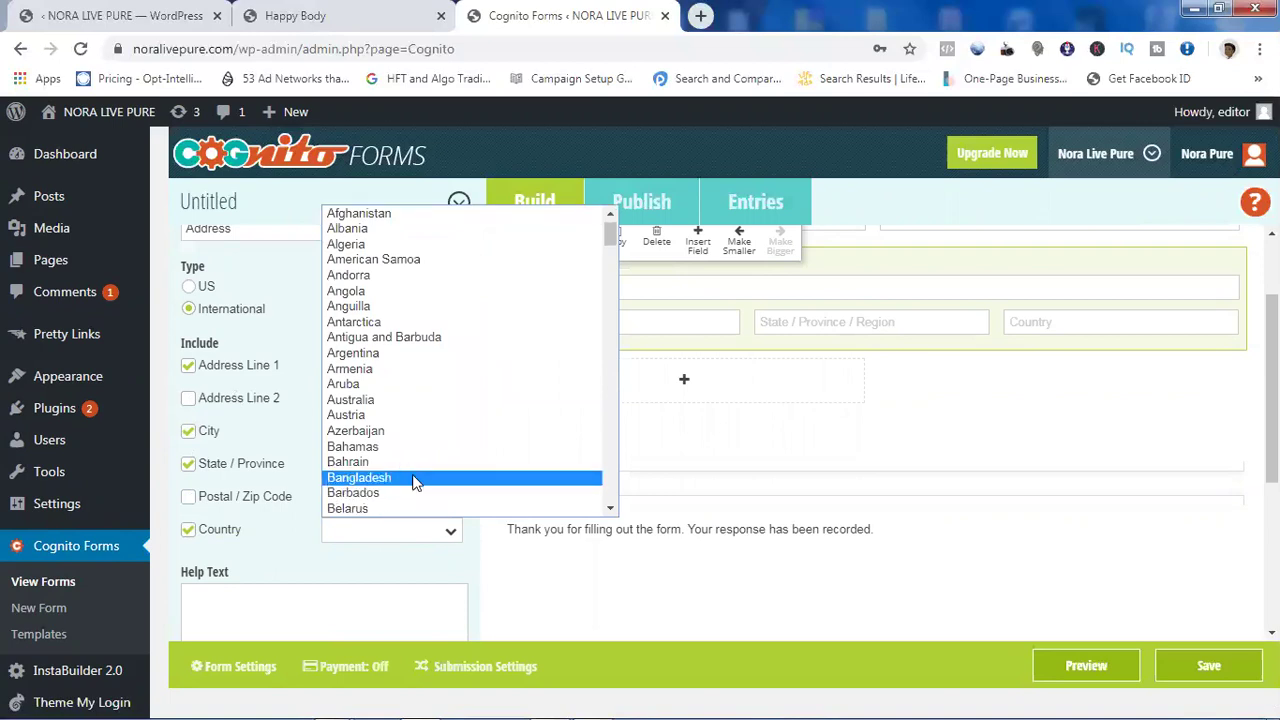
key("n")
key("n")
key("n")
key("n")
key("n")
key("n")
key("n")
key("n")
key("n")
key("n")
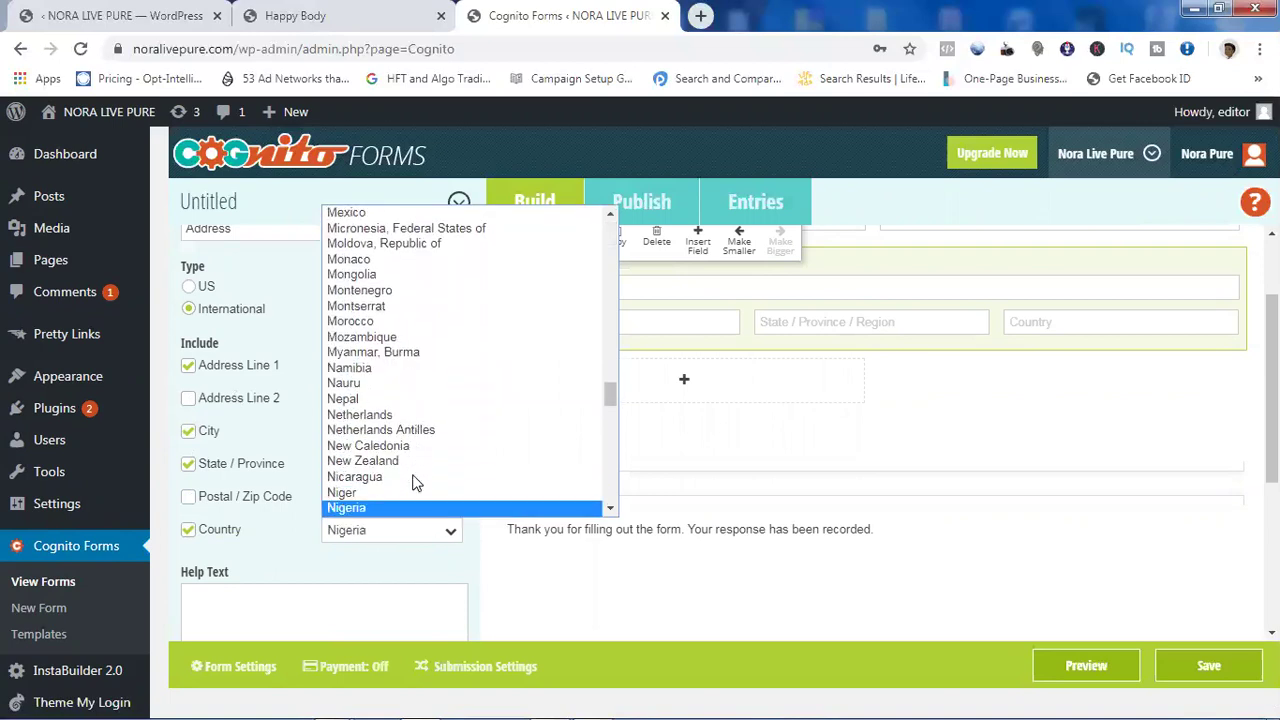
scroll(400, 490, "down", 1)
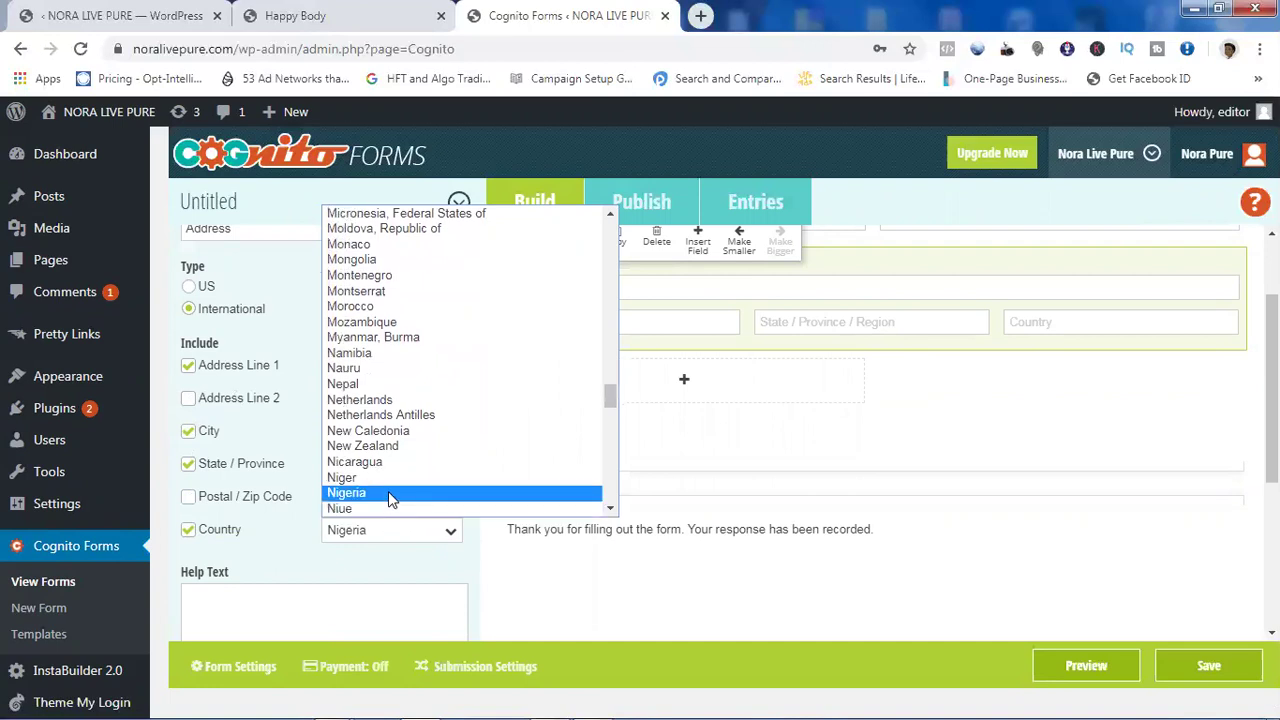
left_click(388, 491)
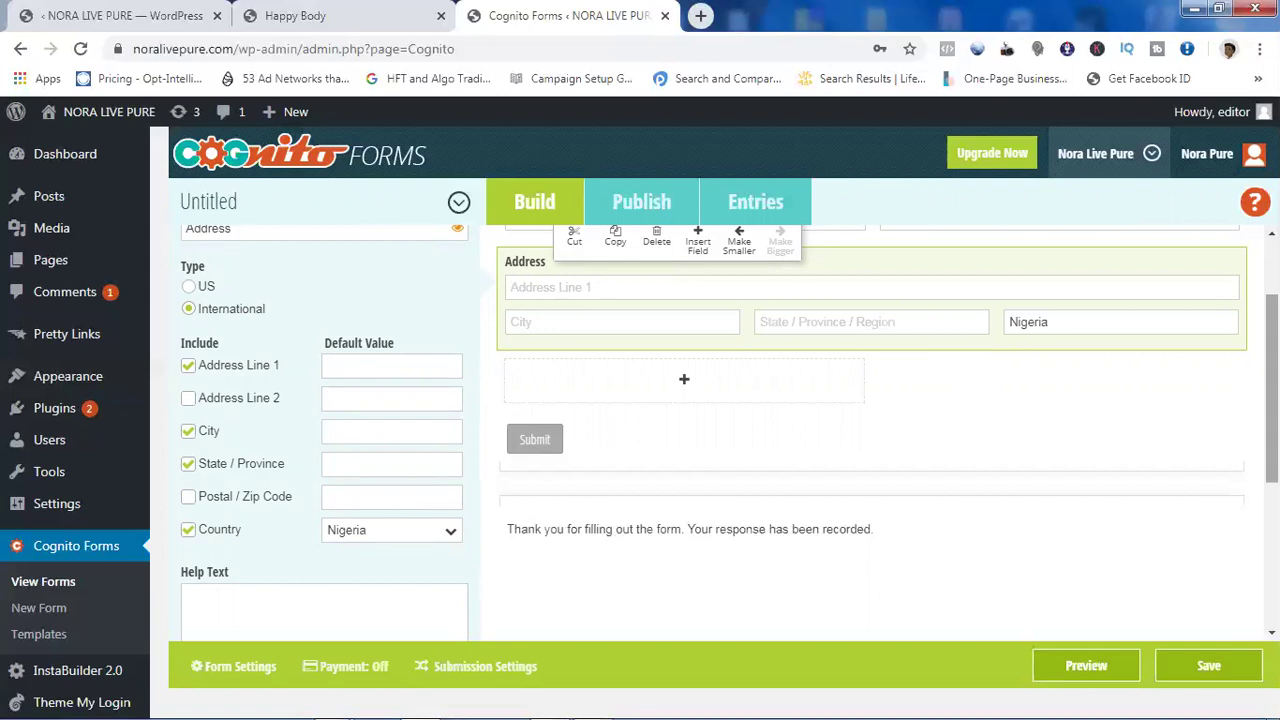
Step: Set the Address field to be always required
scroll(1272, 400, "down", 1)
scroll(939, 448, "down", 2)
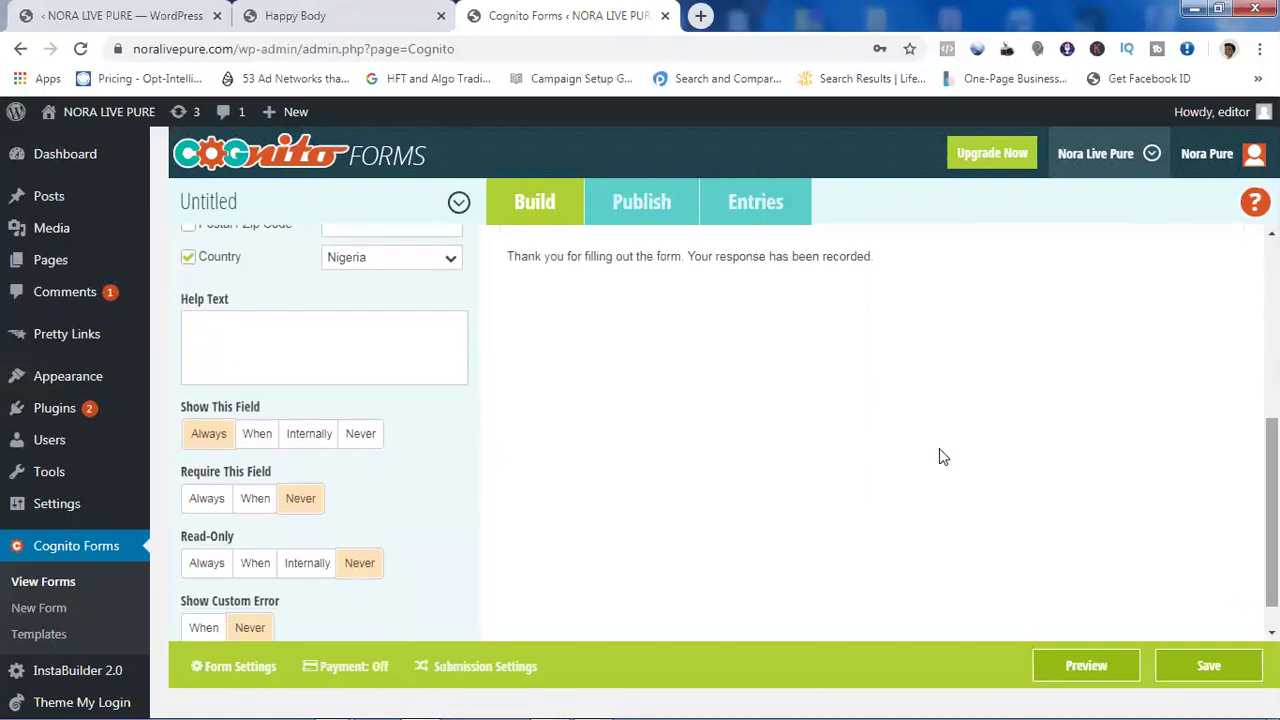
left_click(207, 499)
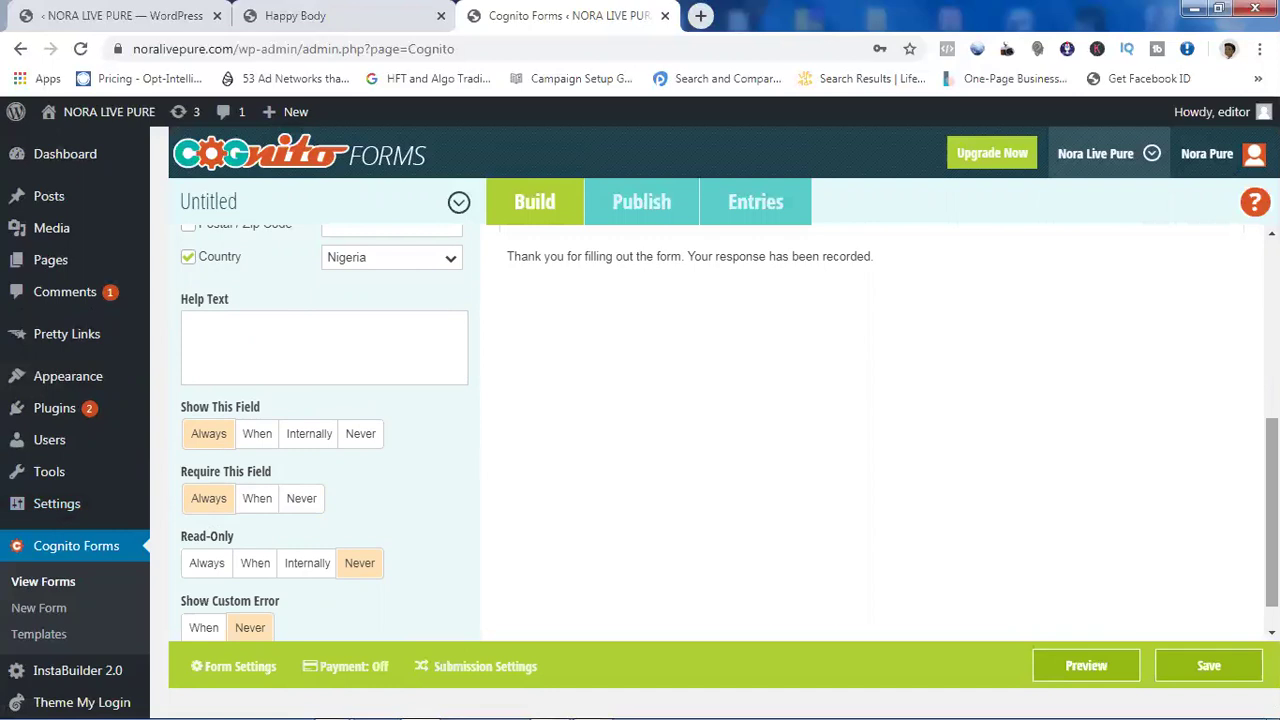
Step: Add an Email field below the Address field and set it to be always required
left_click_drag(1272, 510, 1272, 342)
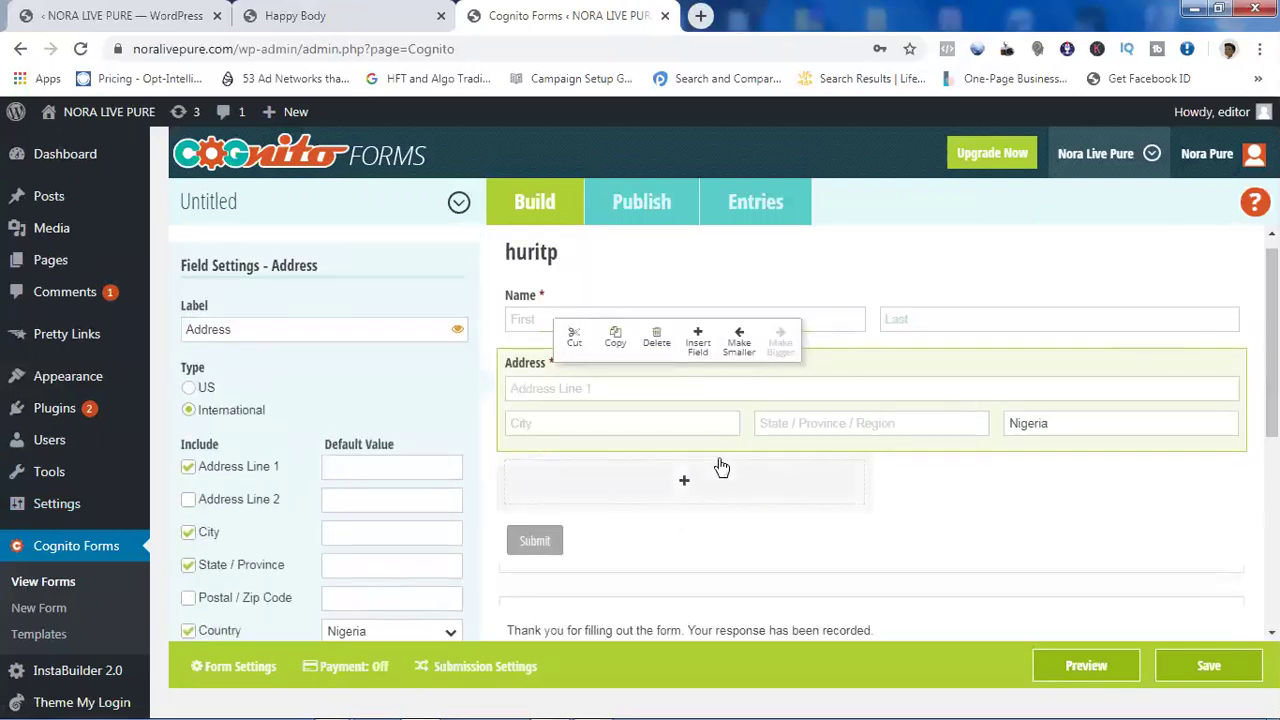
left_click(687, 486)
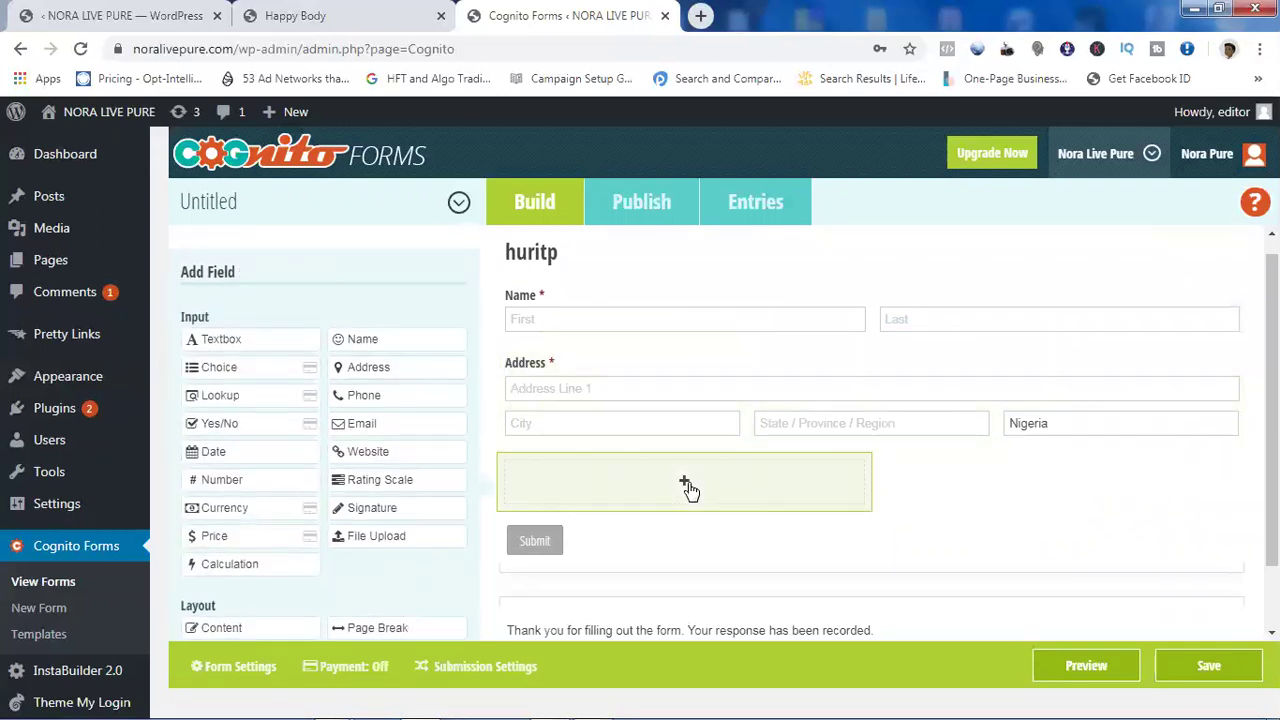
left_click(366, 423)
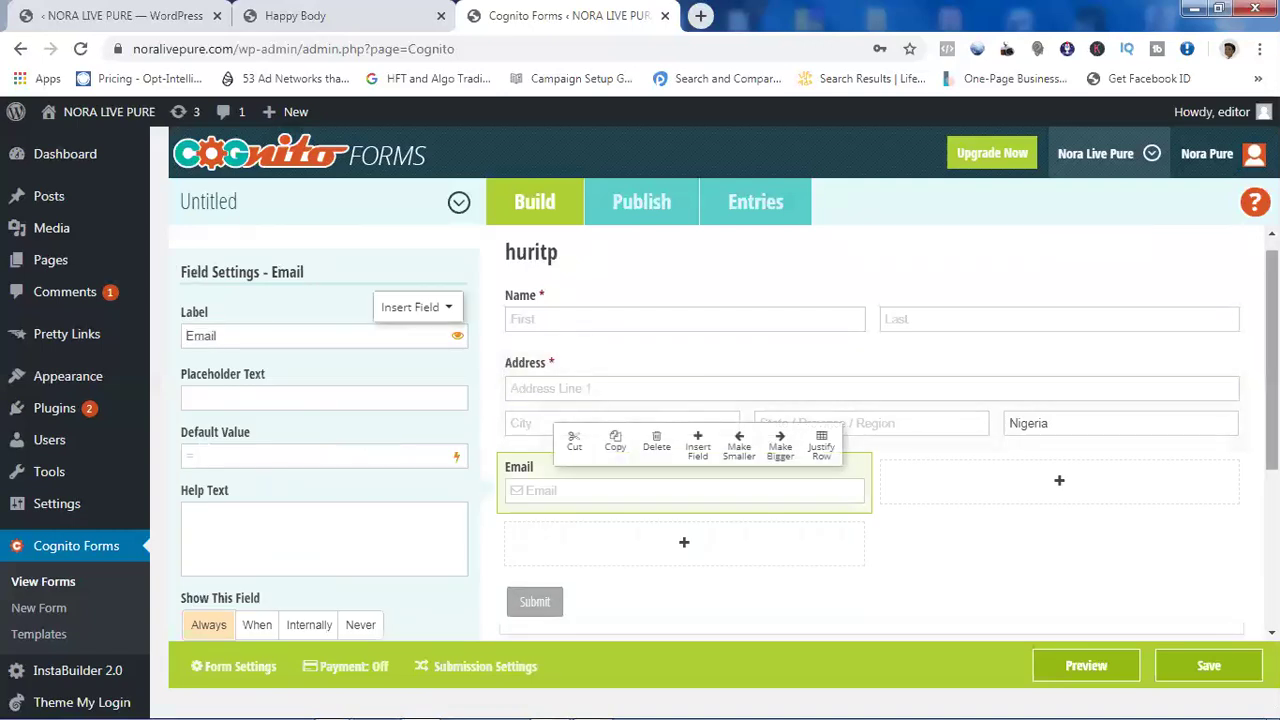
scroll(478, 478, "down", 3)
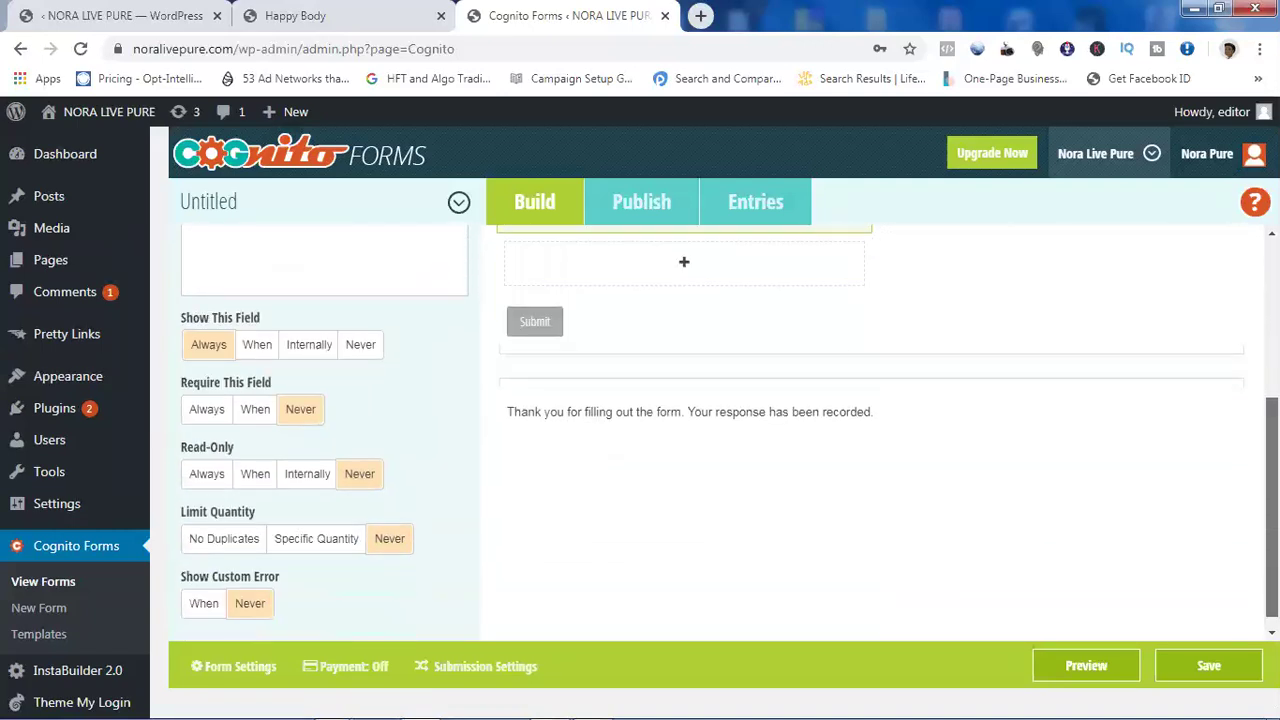
left_click(202, 414)
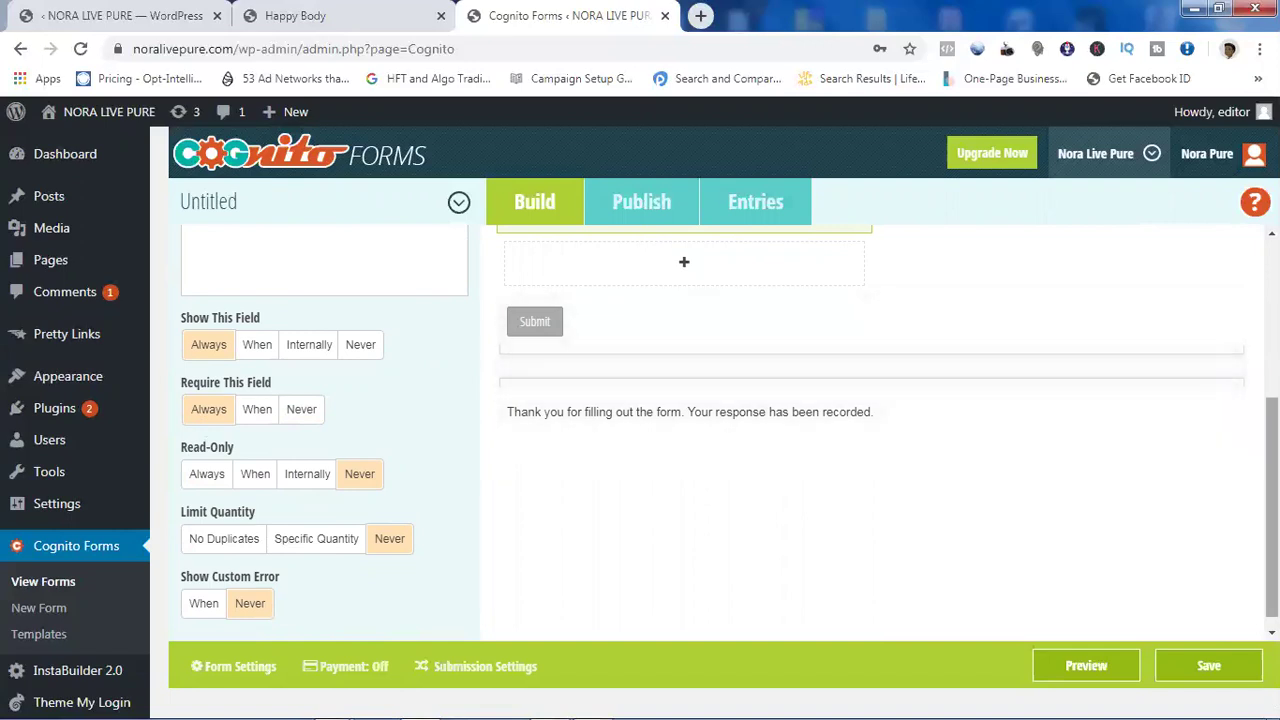
scroll(870, 430, "up", 5)
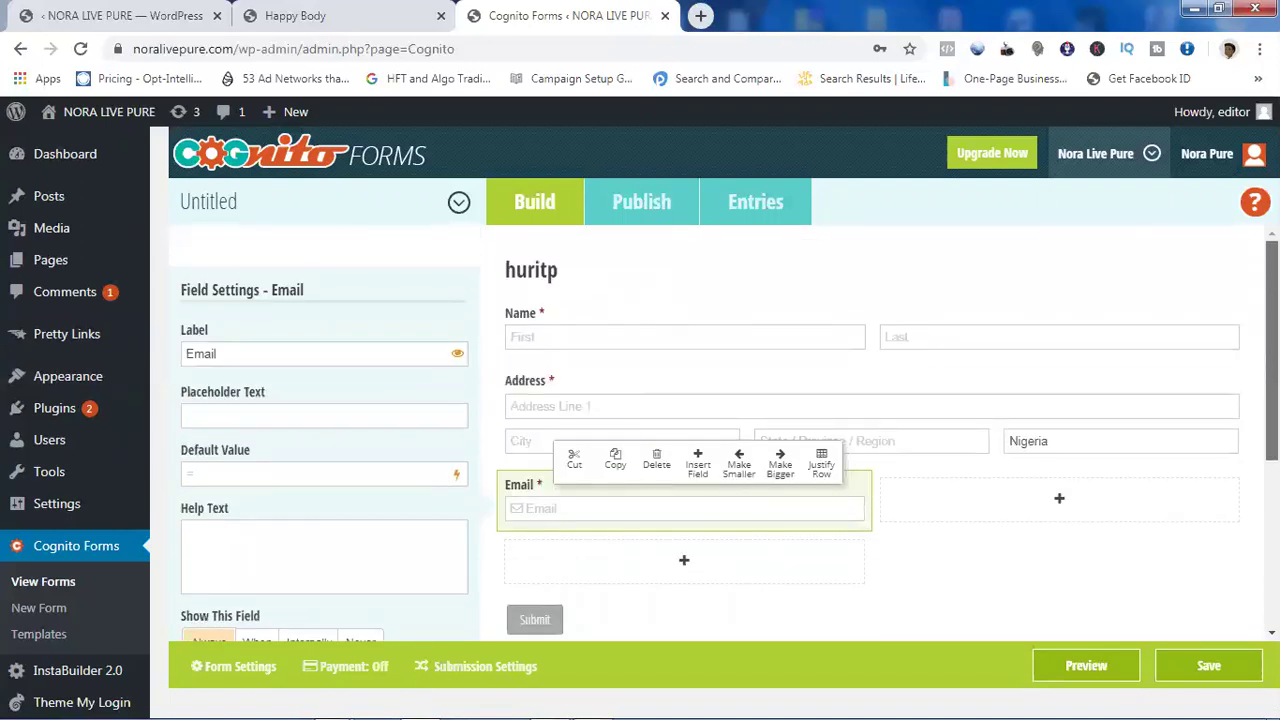
Step: Add a Phone field beside the Email field and set it to be always required
scroll(1243, 414, "down", 3)
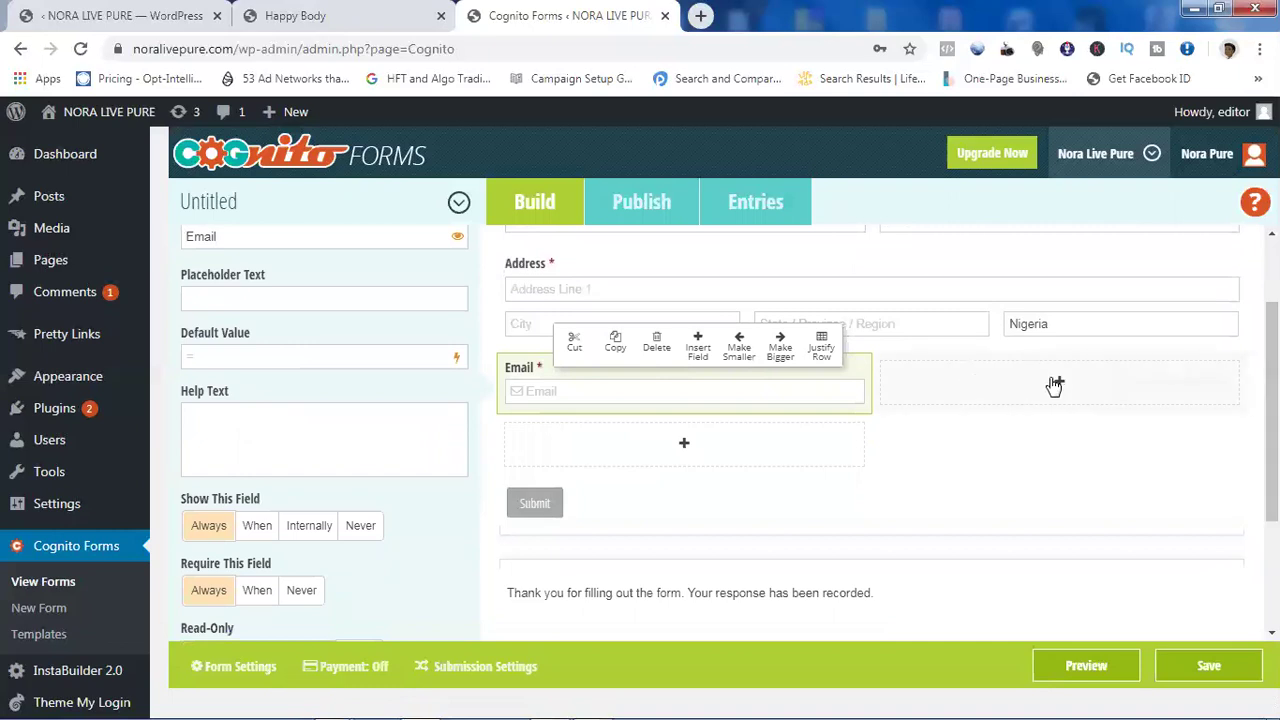
left_click(1042, 397)
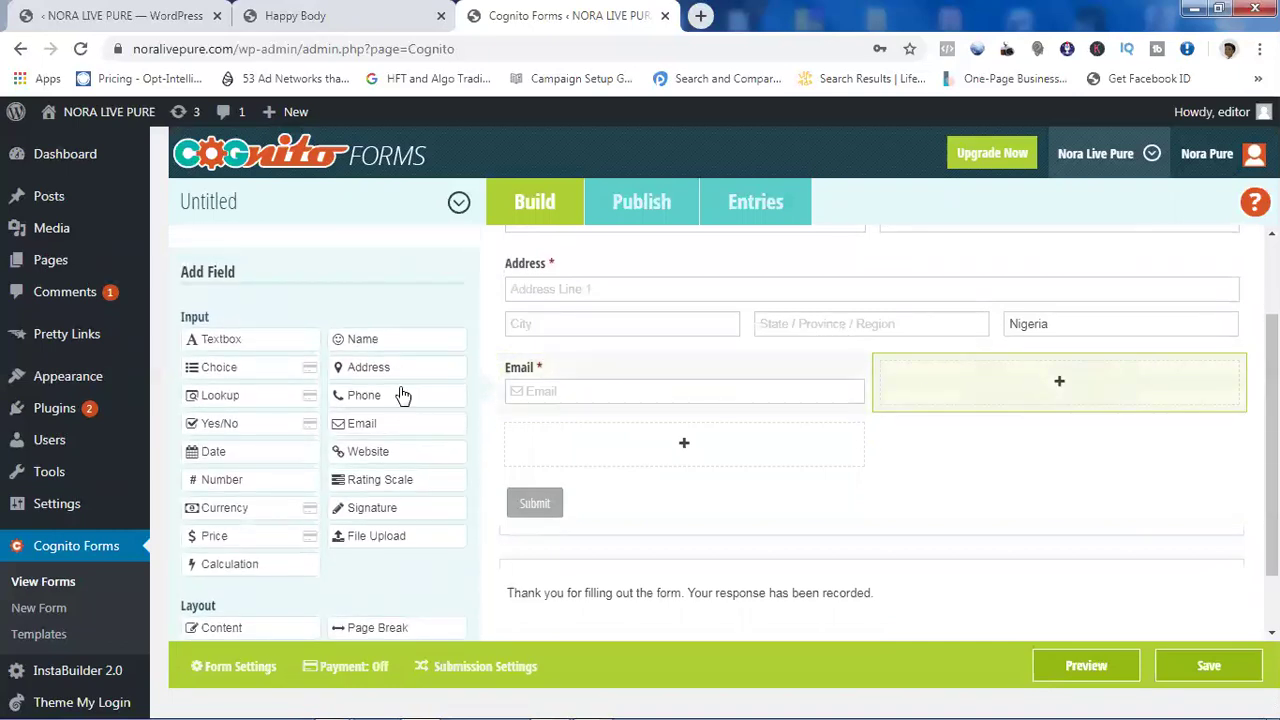
left_click(372, 400)
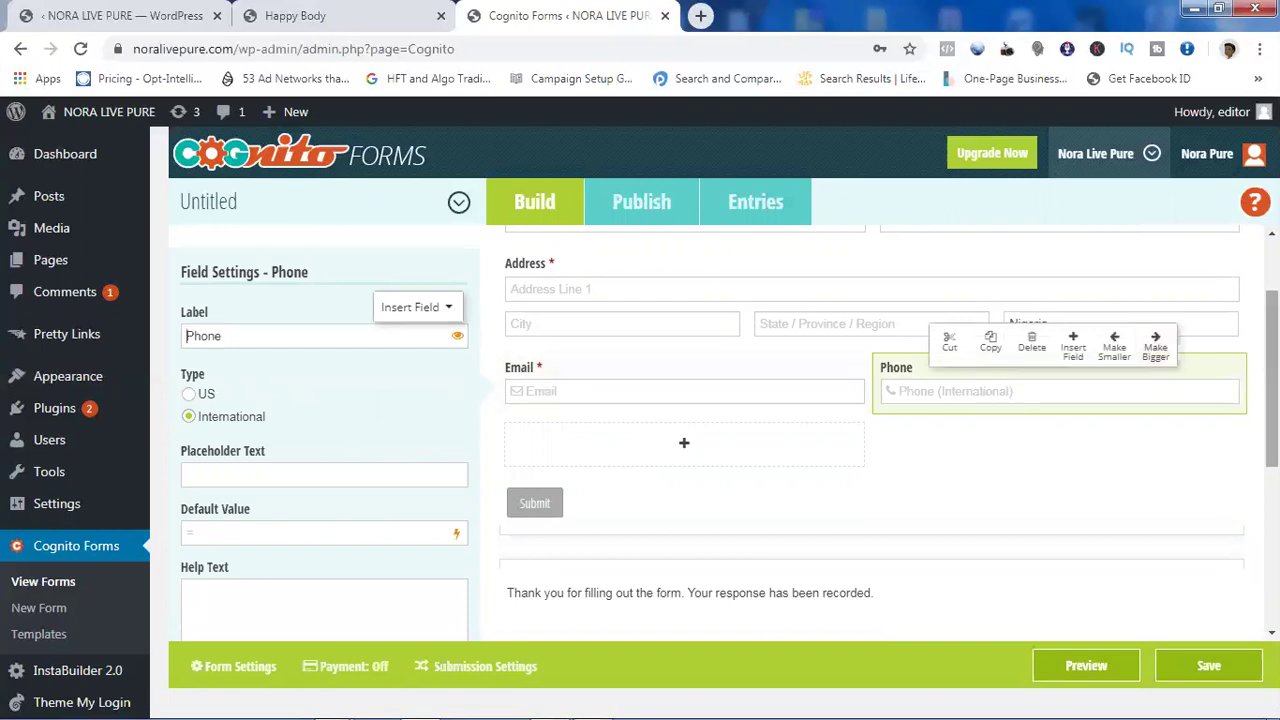
scroll(422, 510, "down", 5)
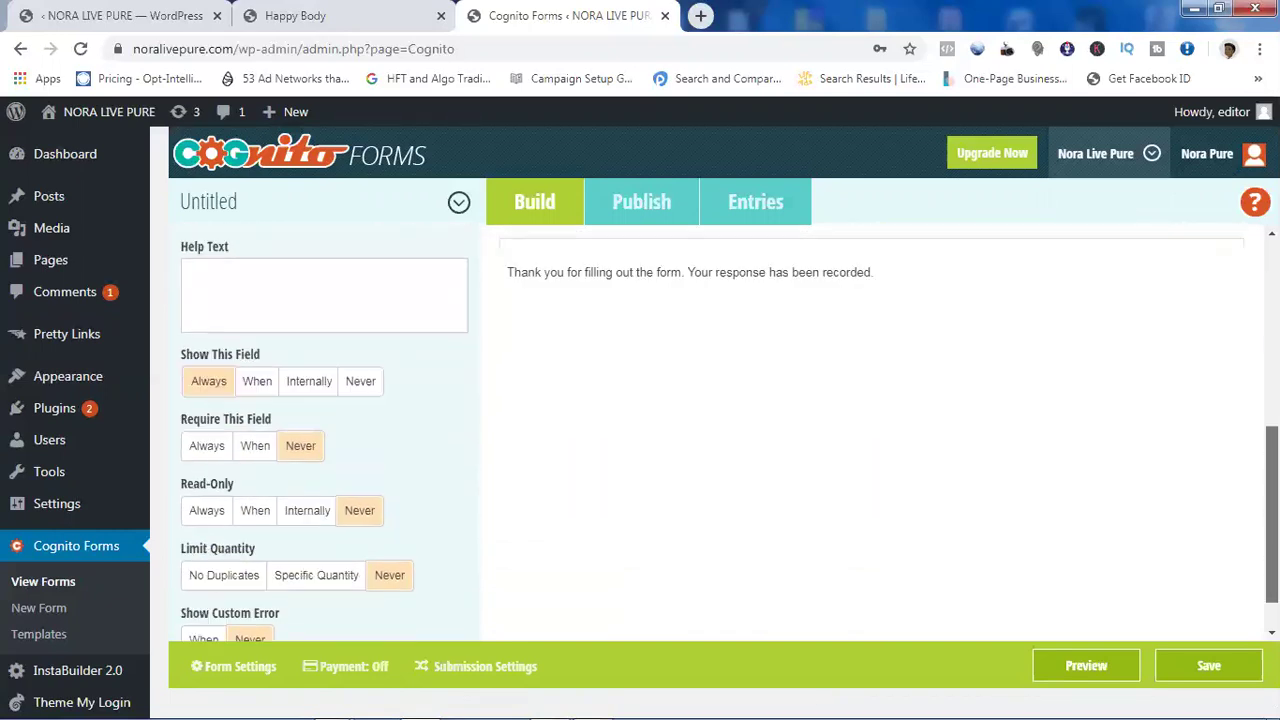
left_click(206, 445)
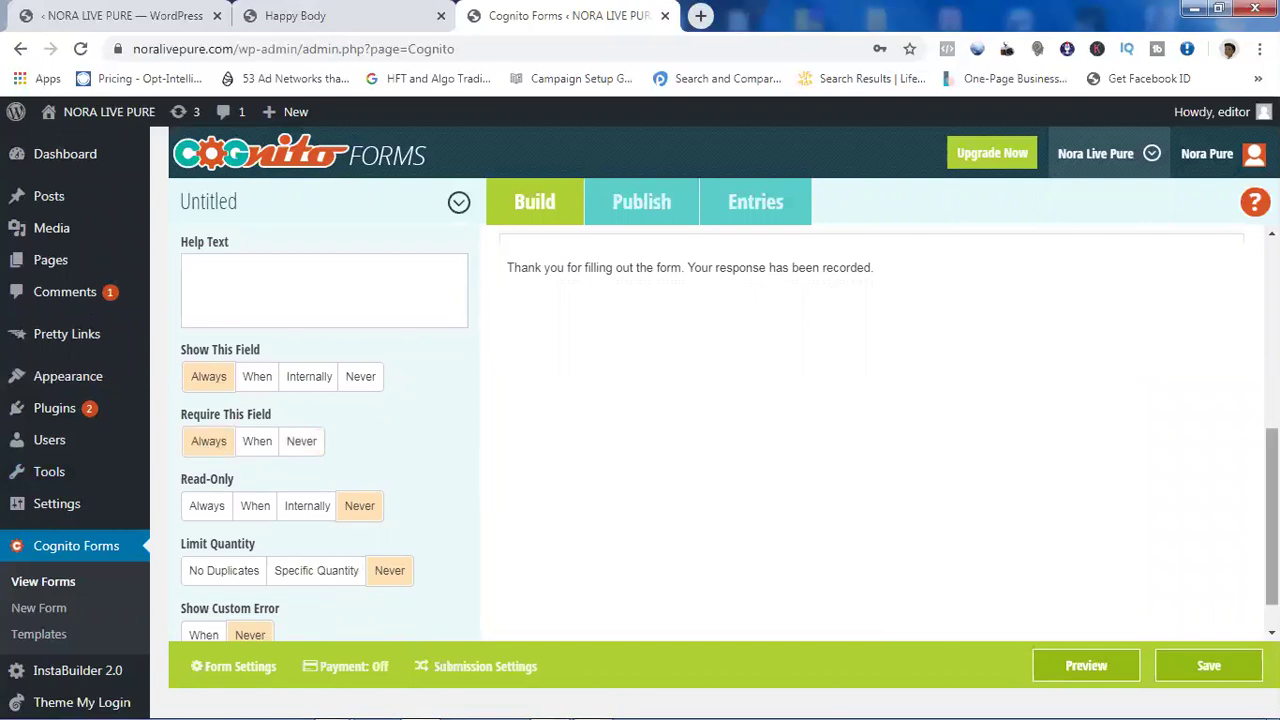
scroll(720, 430, "down", 1)
scroll(720, 430, "up", 5)
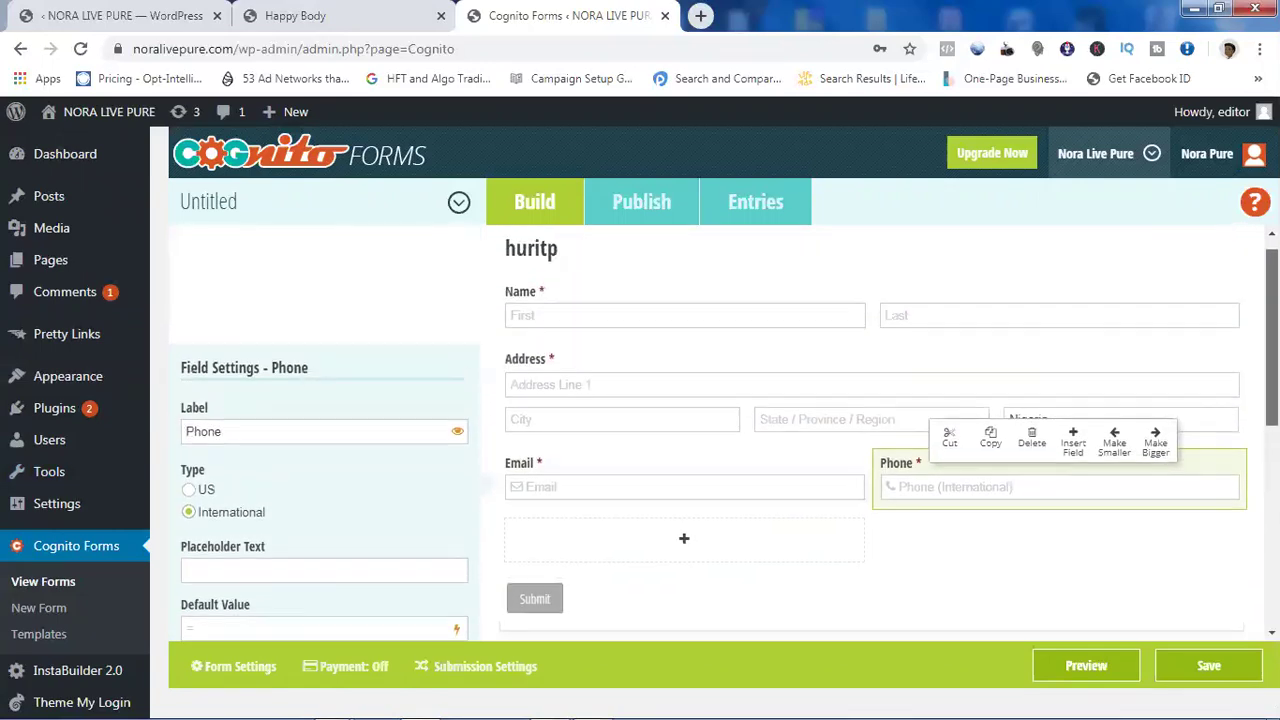
Step: Add a Choice field below the Email field and label it "how Untitled"
scroll(606, 417, "down", 1)
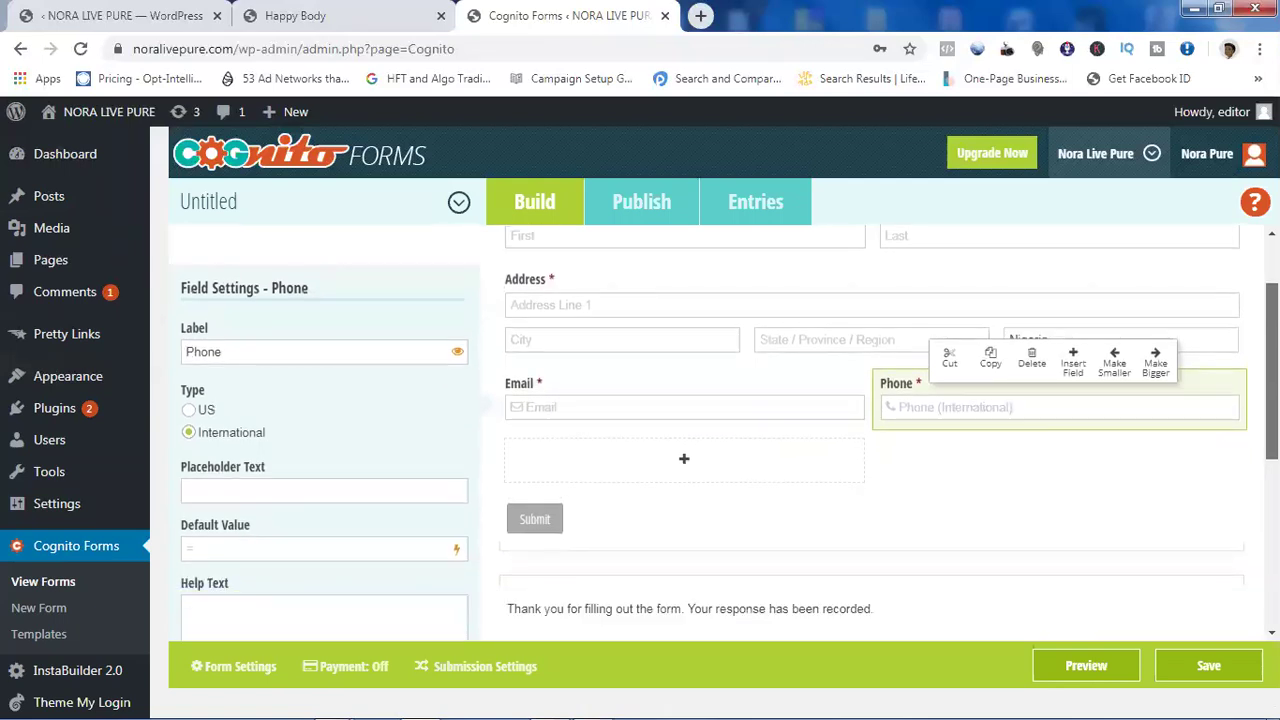
left_click(675, 465)
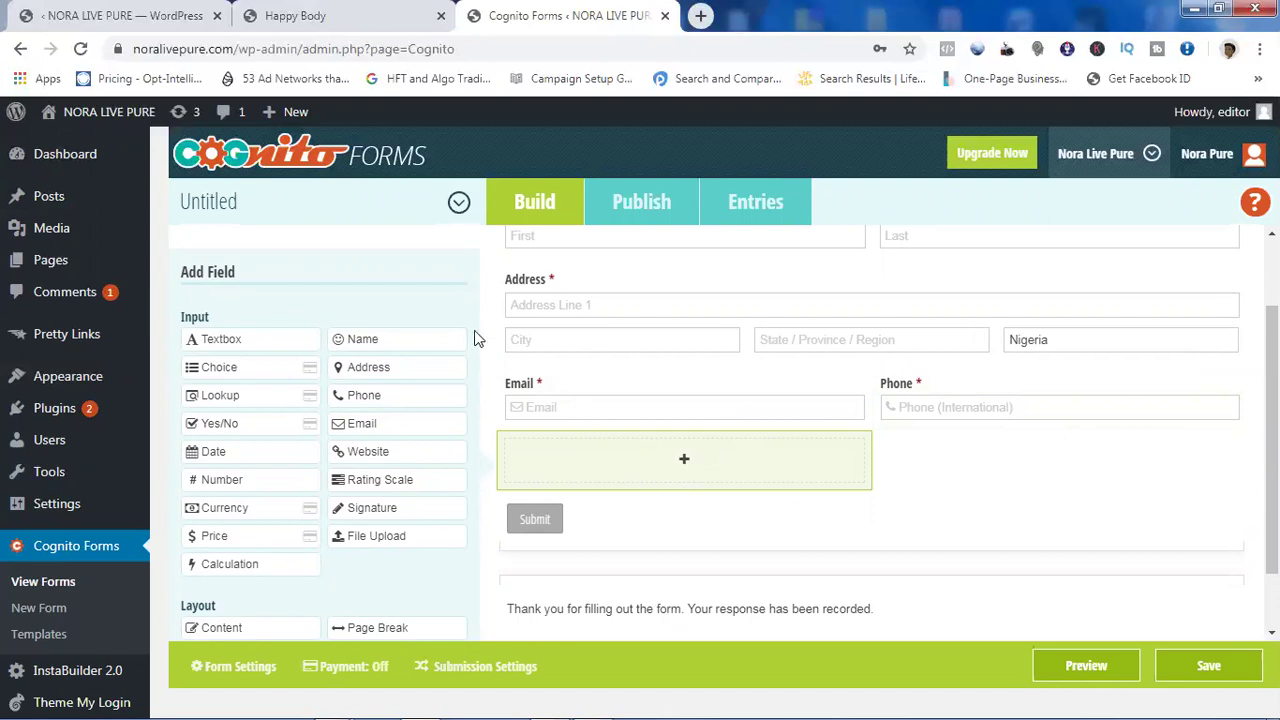
left_click(228, 370)
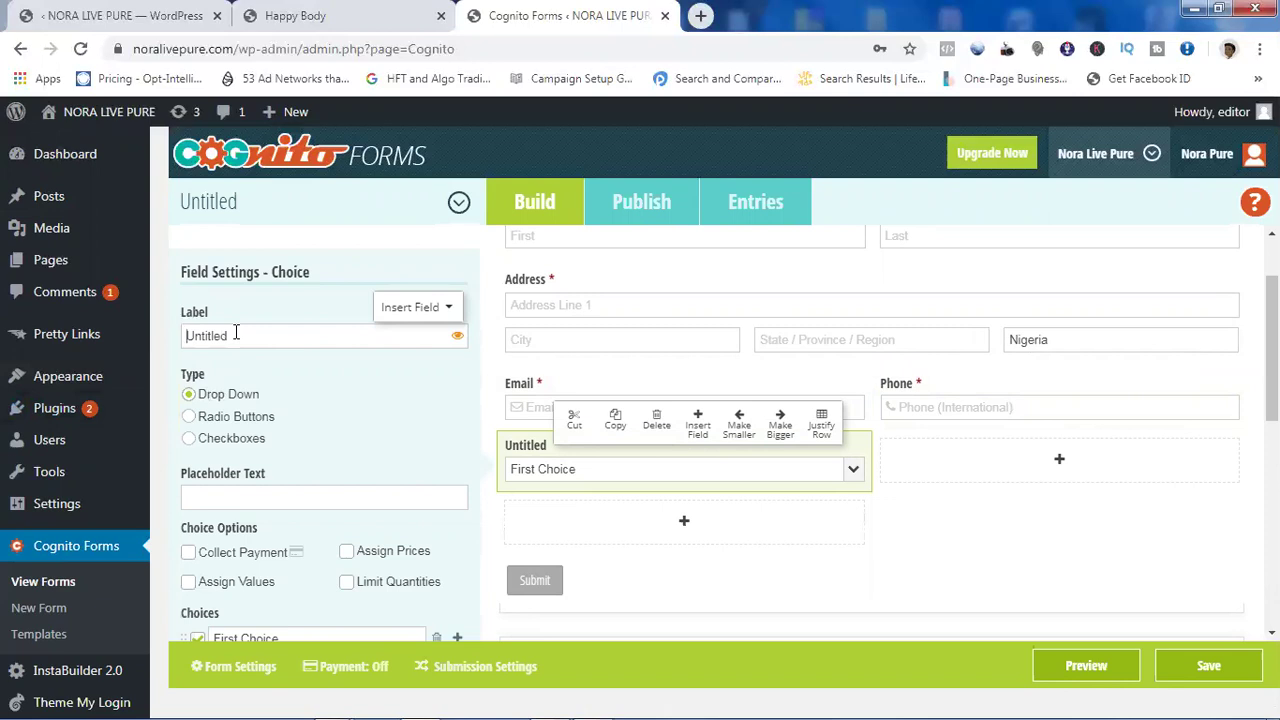
type("how n")
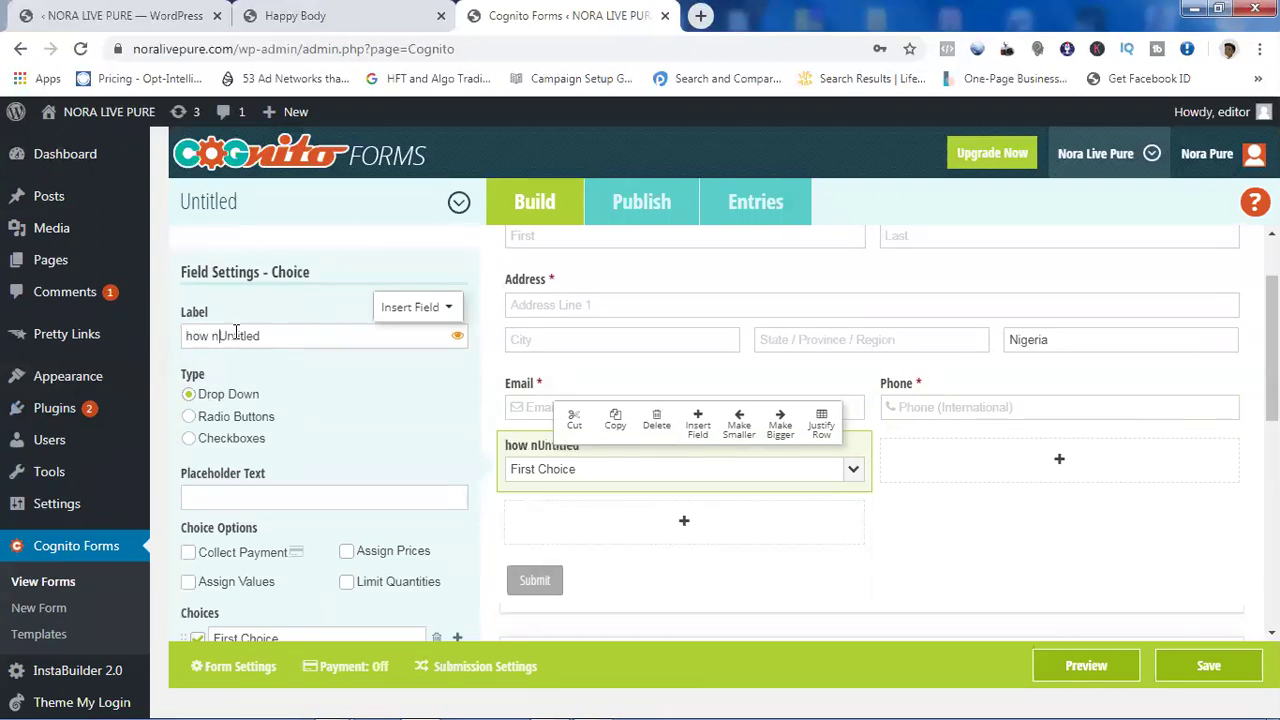
key("BackSpace")
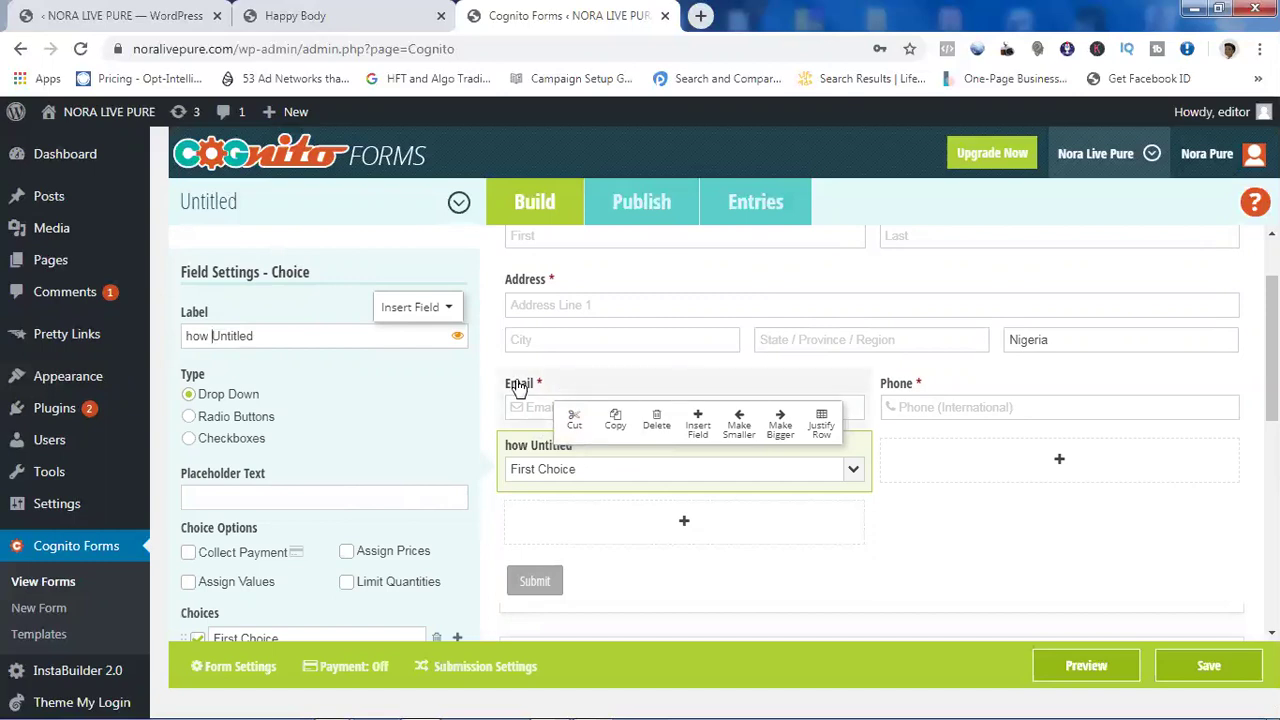
Step: Set the Choice field's type to Checkboxes and its layout to One Column
left_click(190, 418)
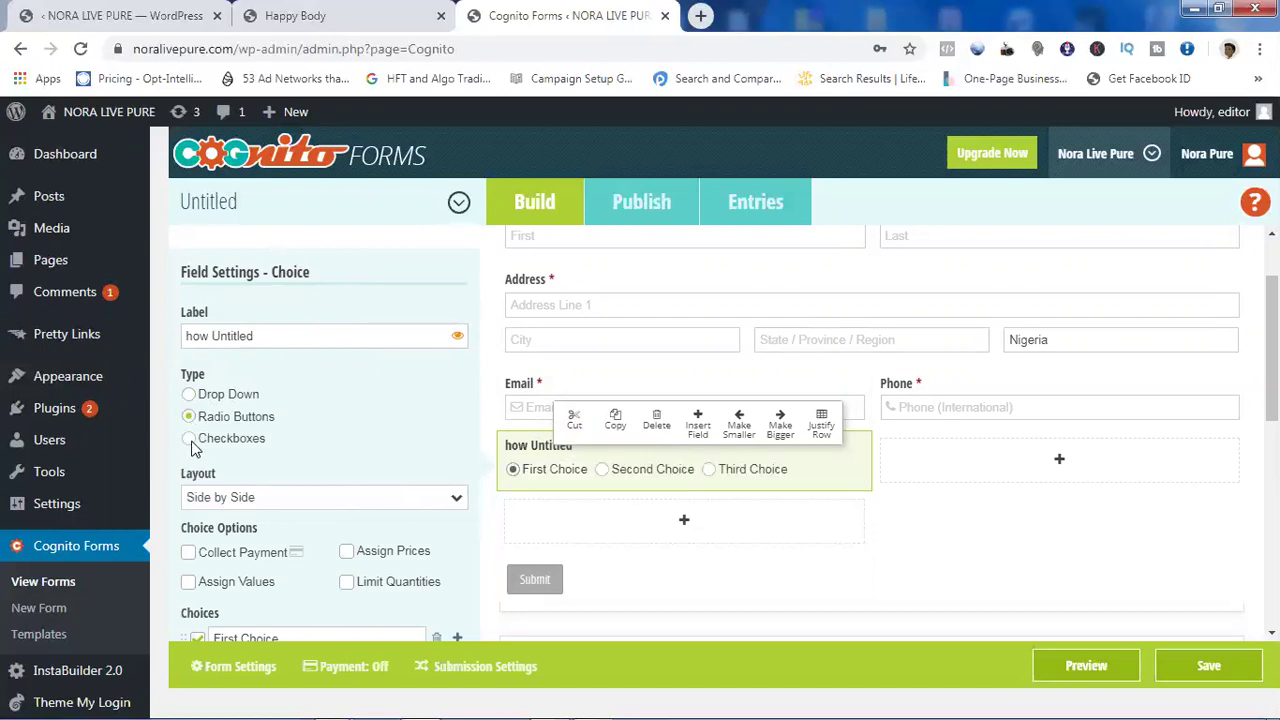
left_click(190, 440)
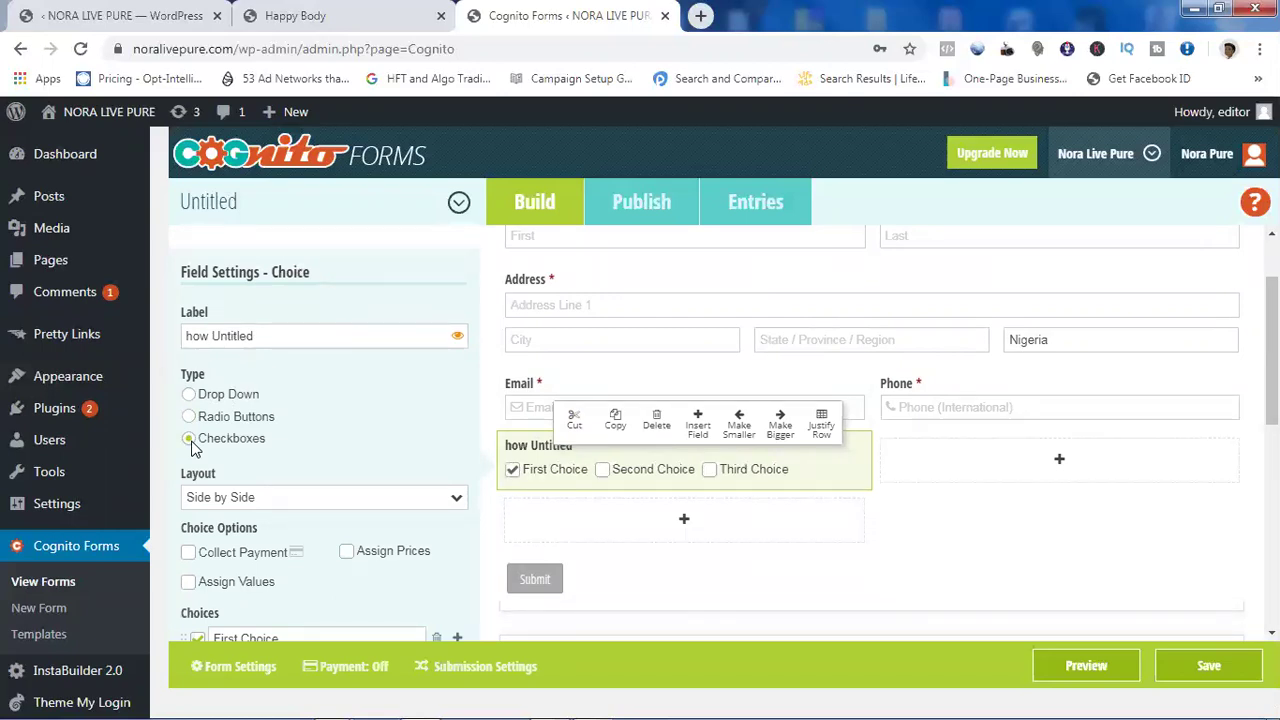
left_click(285, 504)
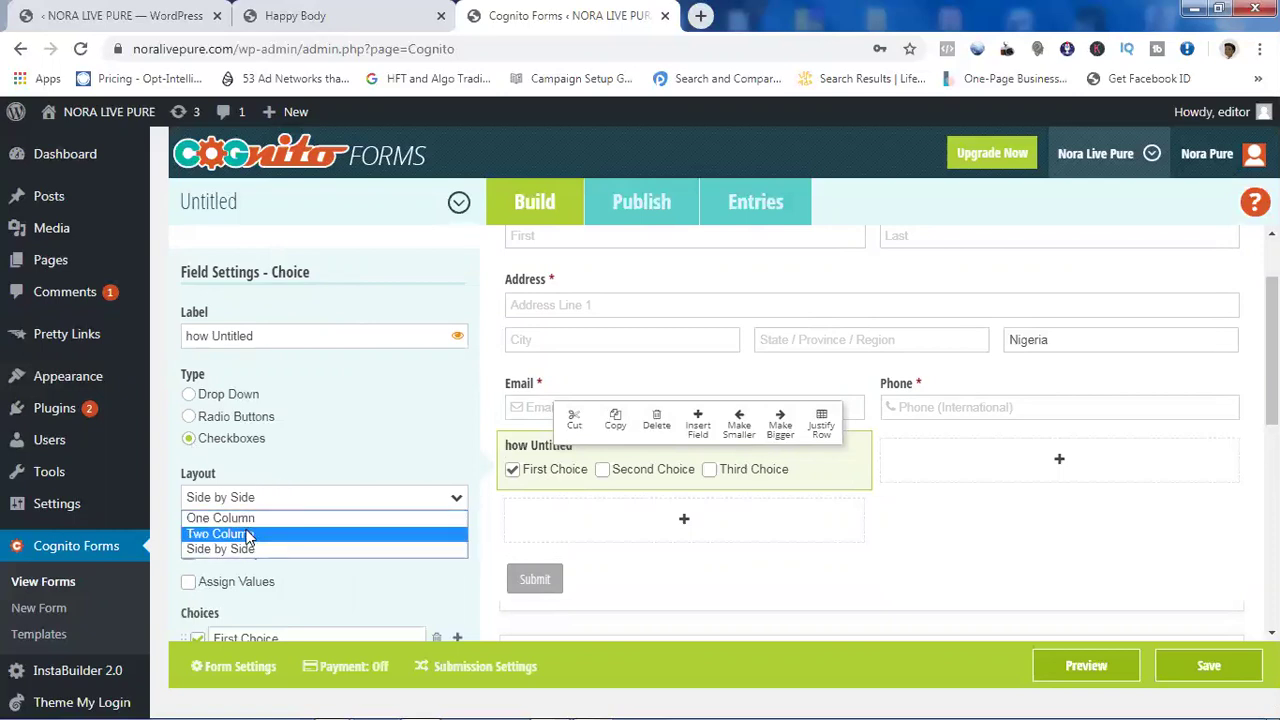
left_click(249, 534)
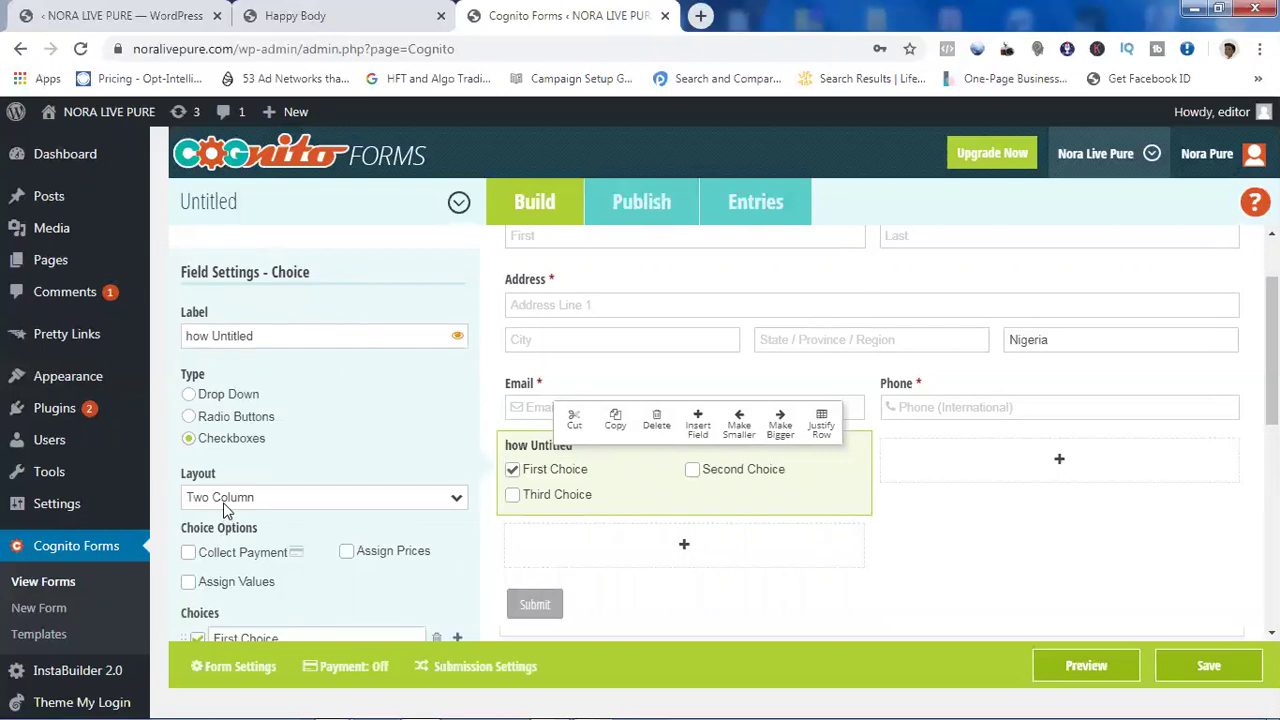
left_click(226, 506)
left_click(238, 519)
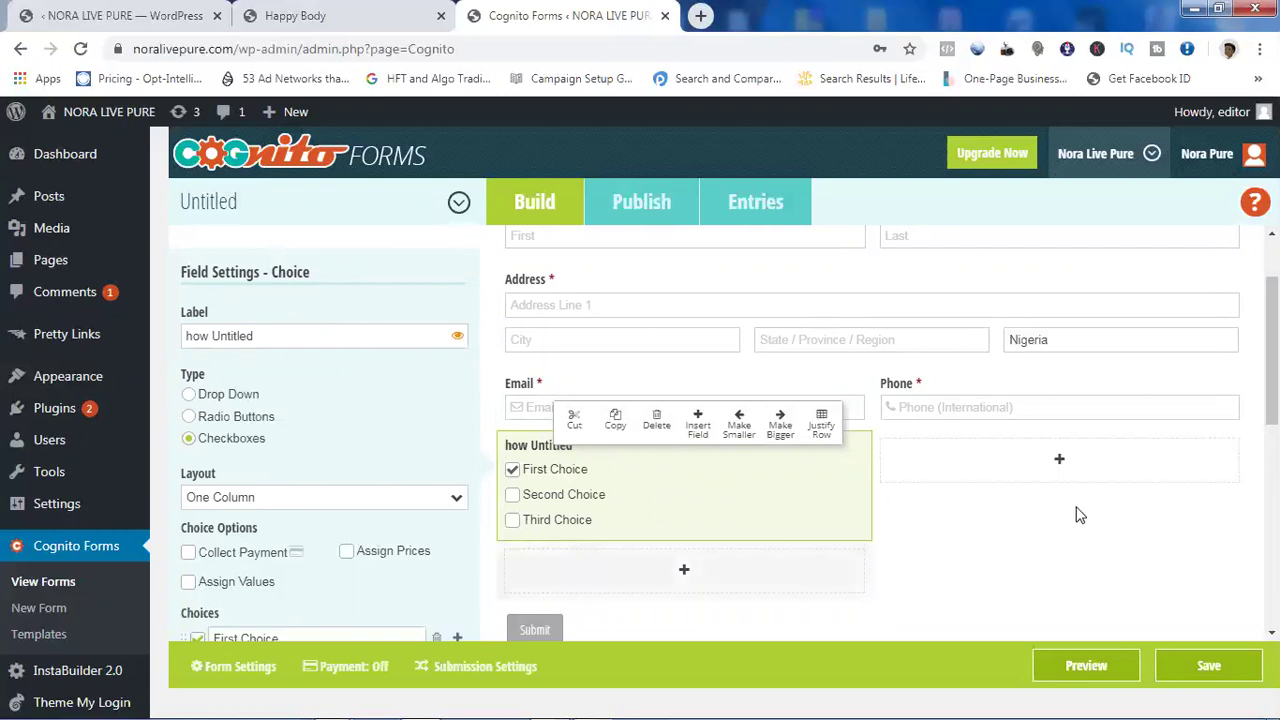
Step: Rename the Choice field's first option as "on"
scroll(408, 511, "down", 2)
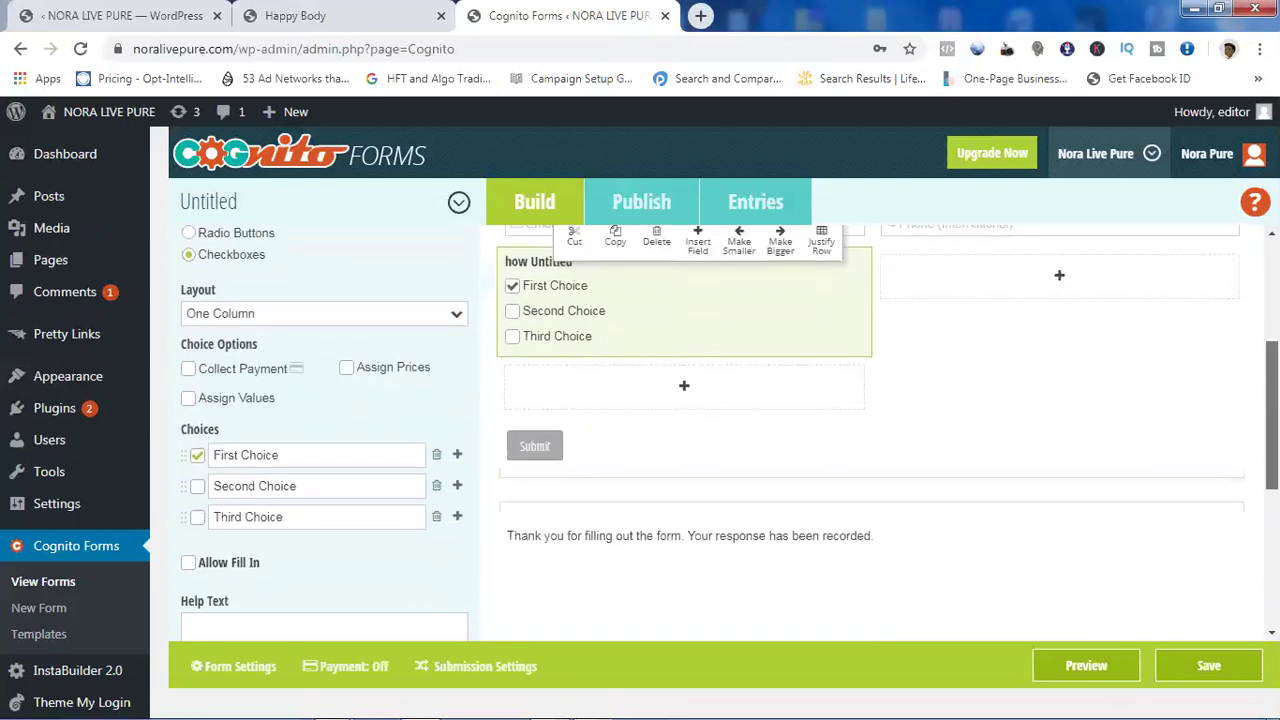
left_click(299, 441)
key("BackSpace")
key("BackSpace")
key("BackSpace")
key("BackSpace")
key("BackSpace")
key("BackSpace")
key("BackSpace")
key("BackSpace")
key("BackSpace")
key("BackSpace")
key("BackSpace")
key("BackSpace")
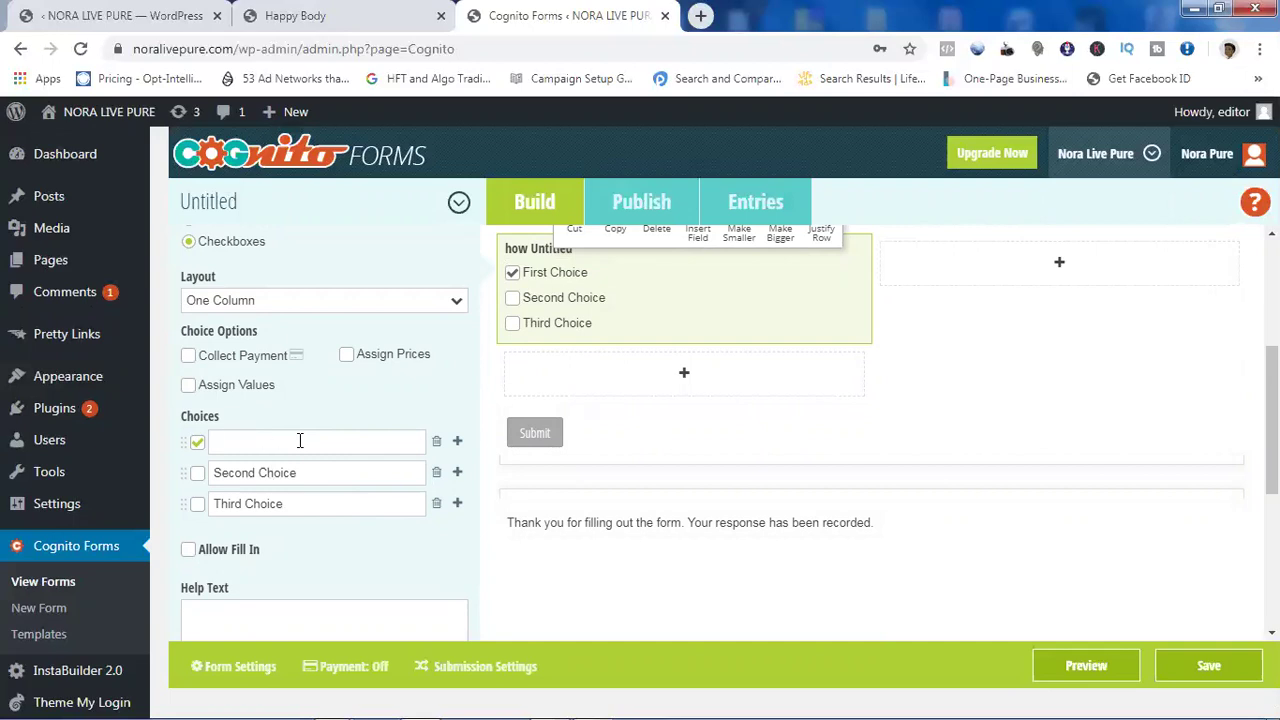
type("on")
Step: Add a blank fourth option to the Choice field and delete it together with the third option
left_click(457, 504)
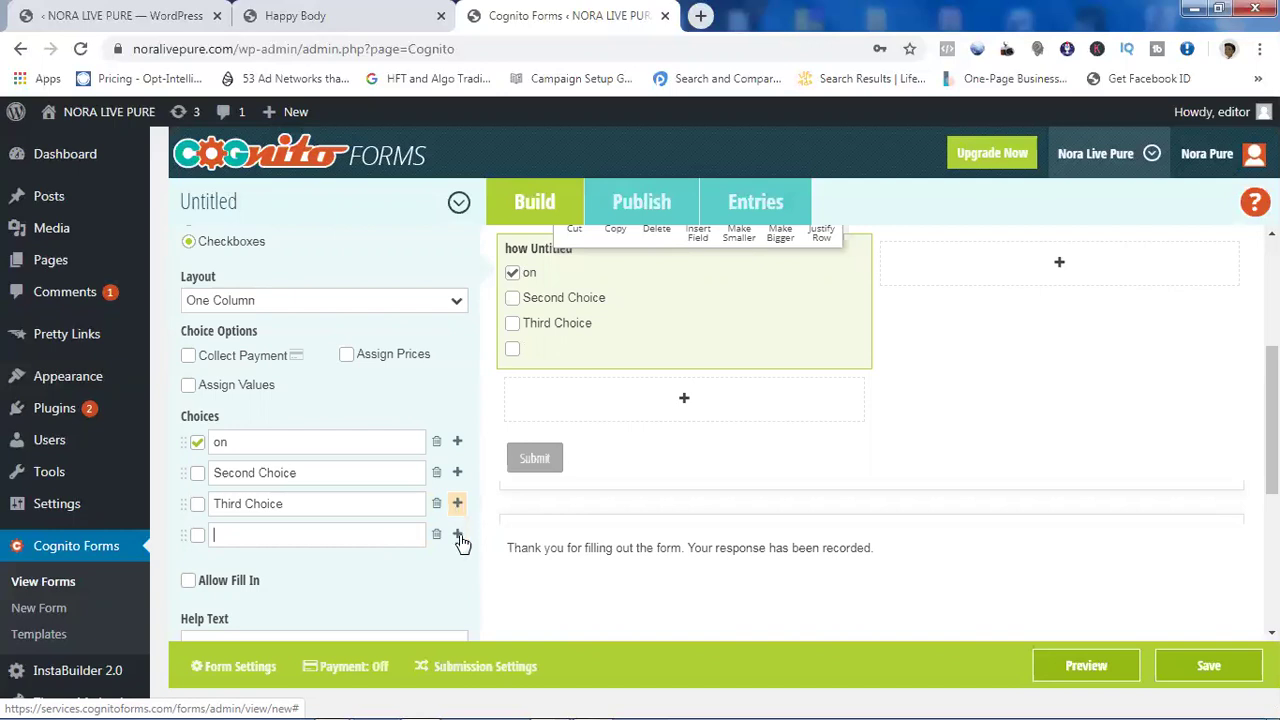
left_click(437, 536)
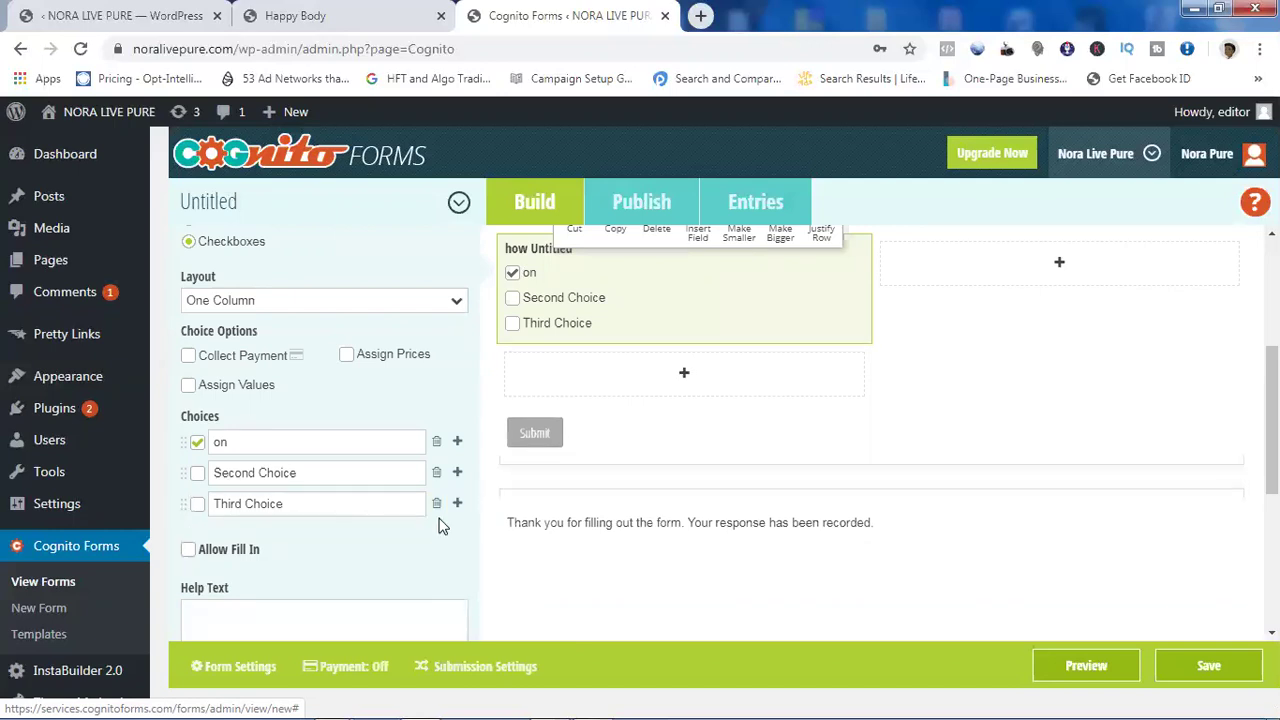
left_click(436, 503)
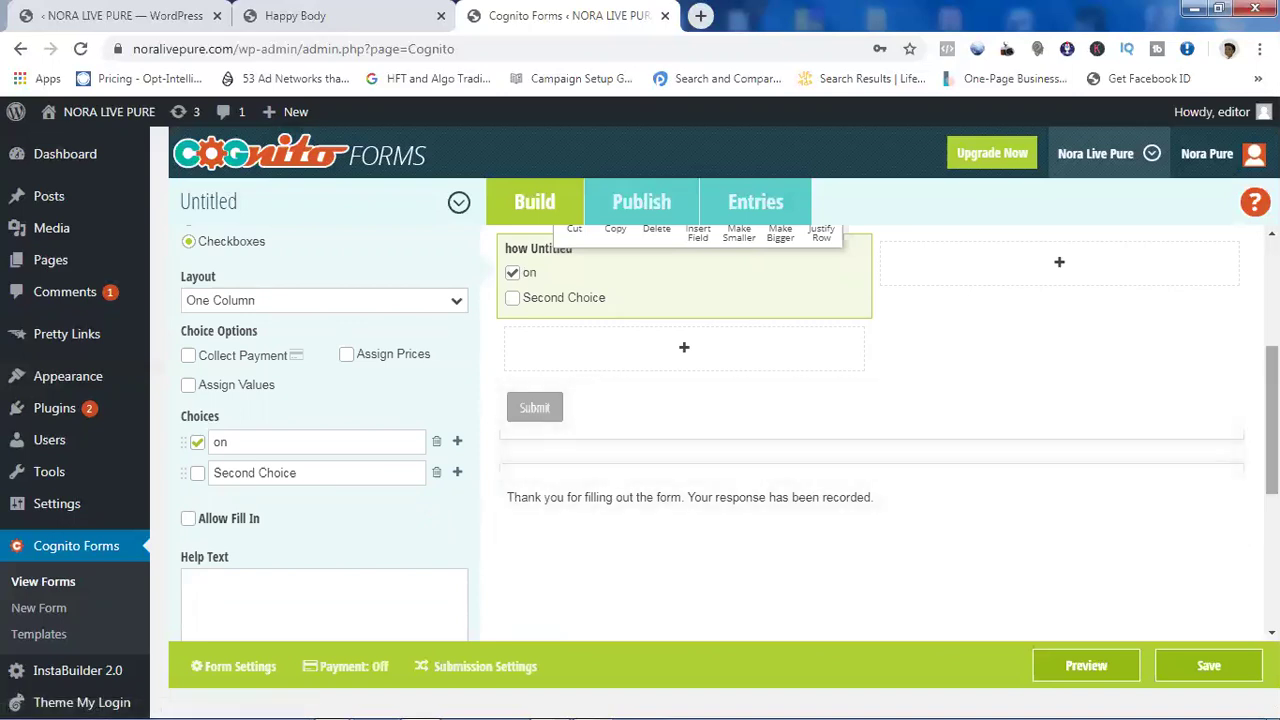
Step: Set the Choice field to be always required
scroll(324, 430, "down", 3)
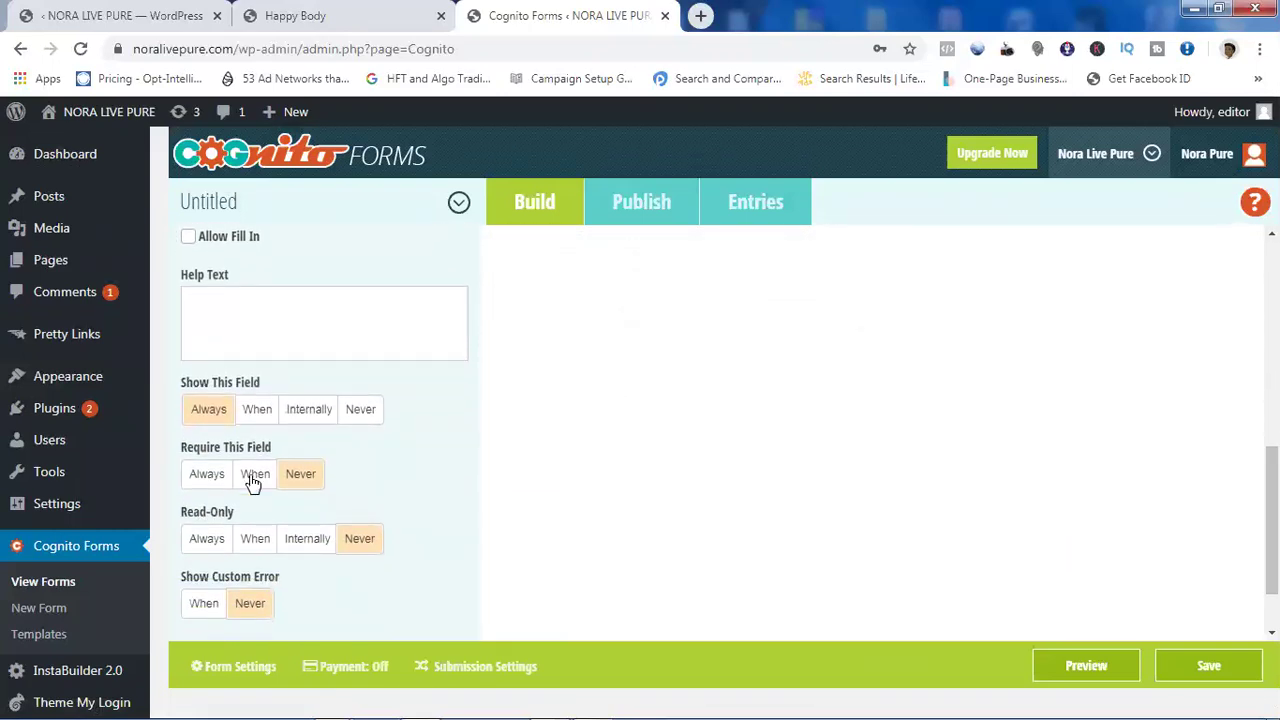
left_click(214, 486)
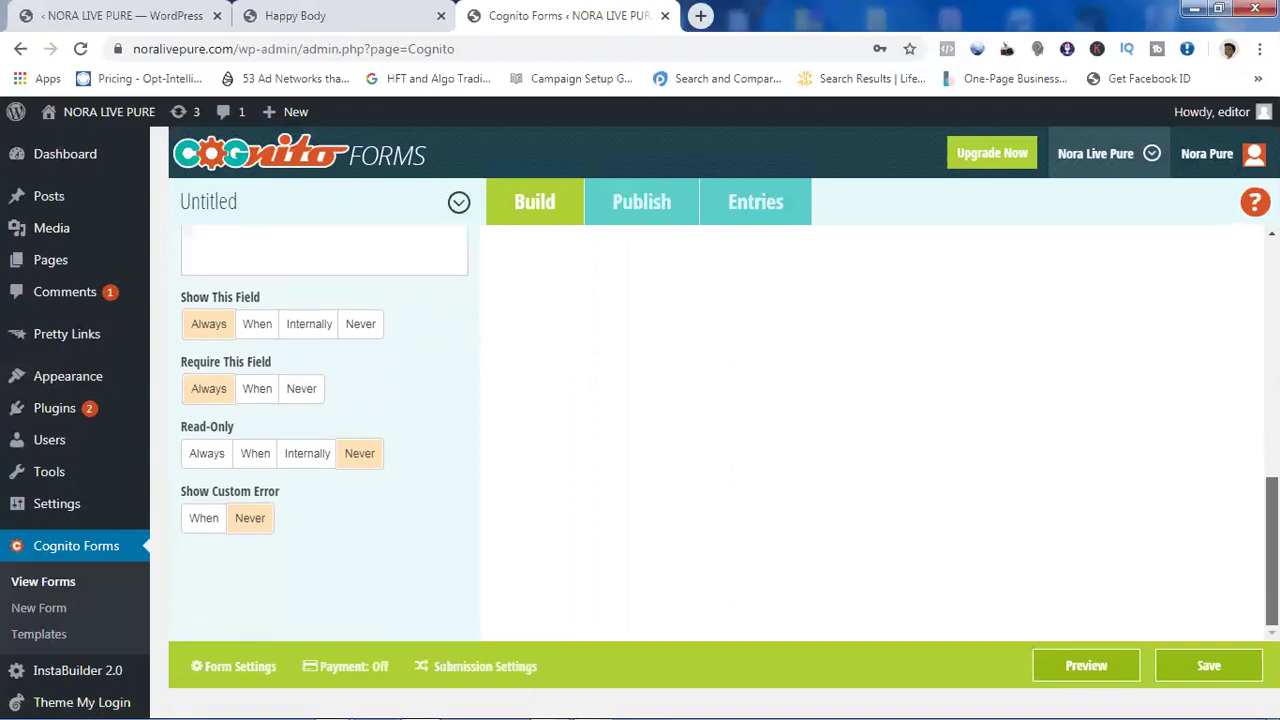
scroll(730, 433, "up", 5)
scroll(1035, 409, "up", 2)
scroll(1035, 409, "down", 3)
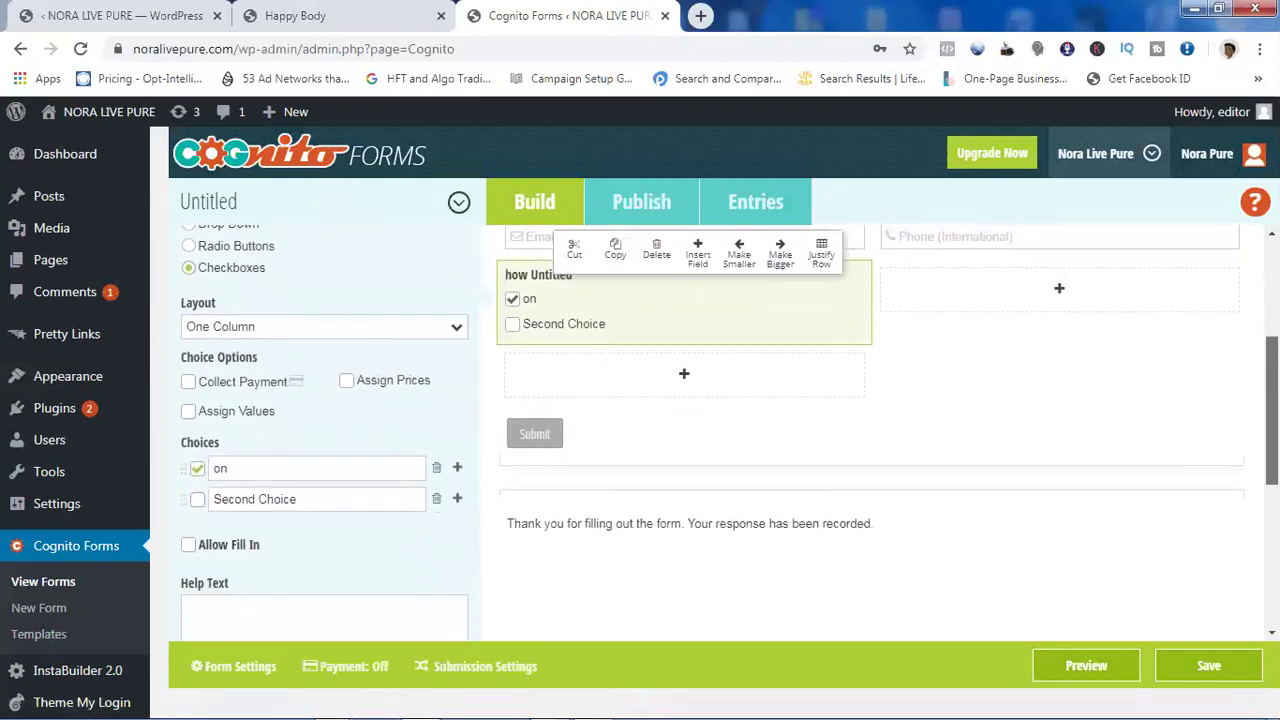
left_click(1054, 291)
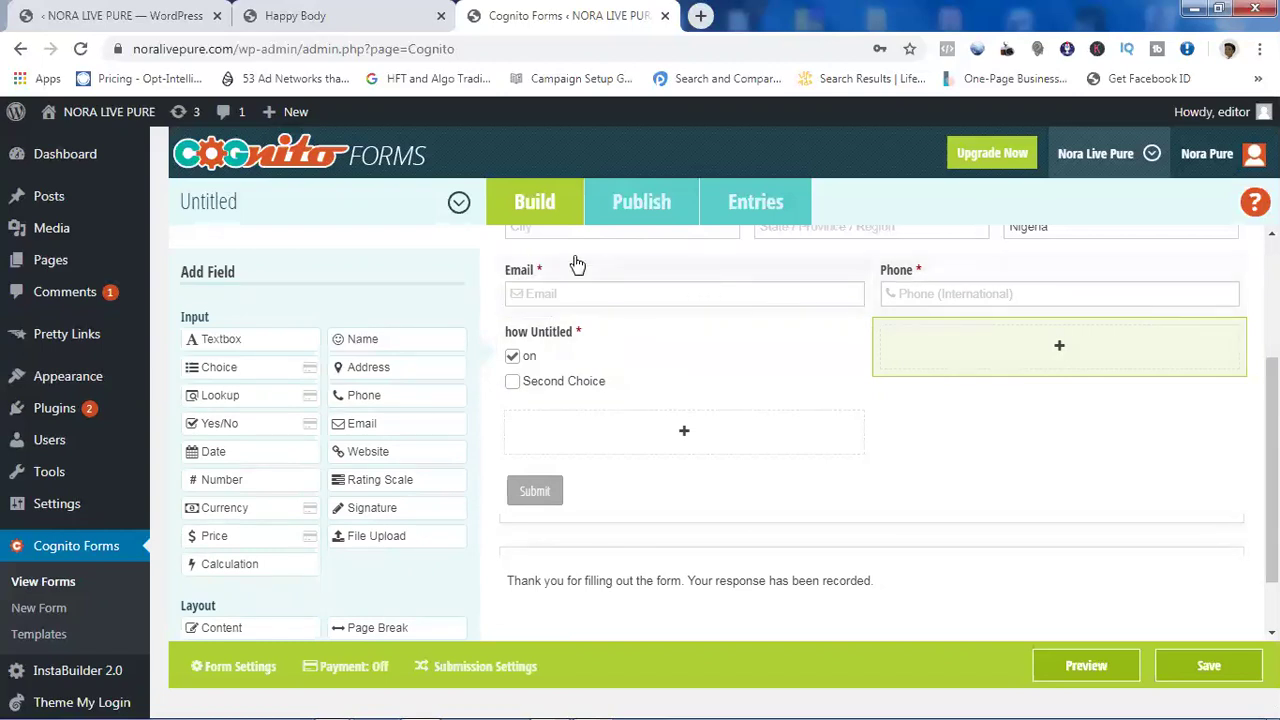
left_click(218, 340)
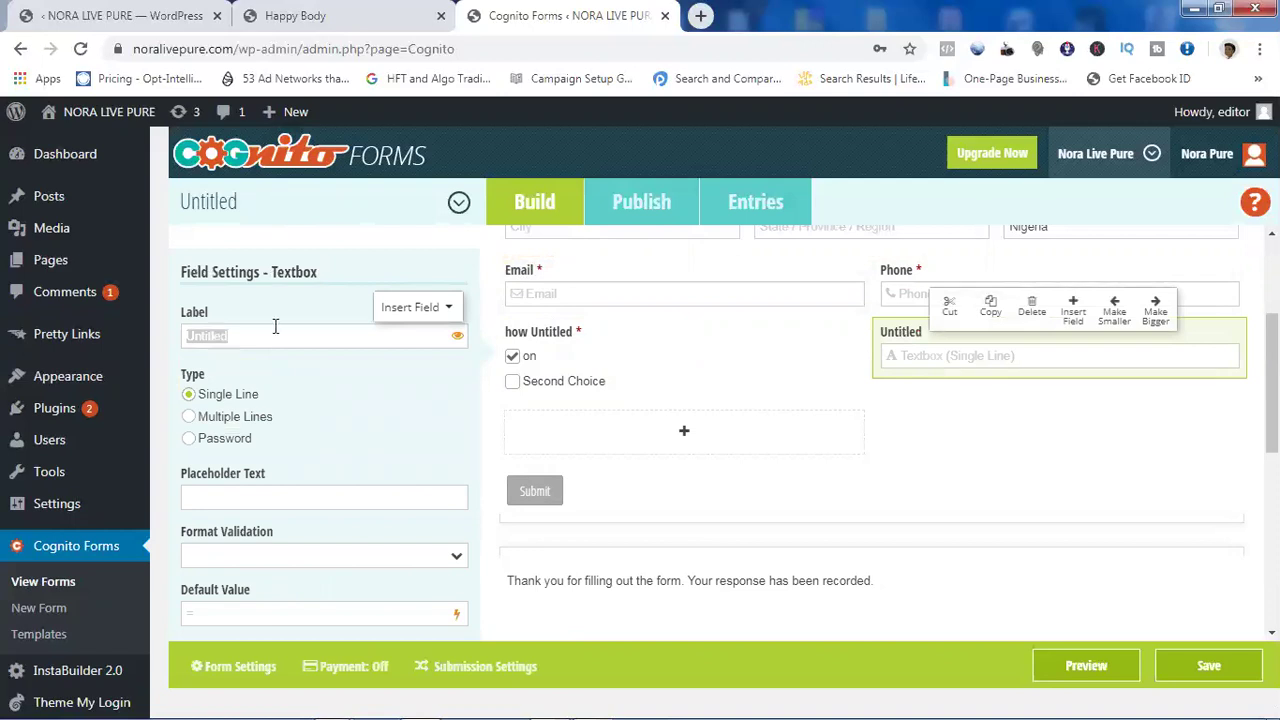
left_click(1033, 314)
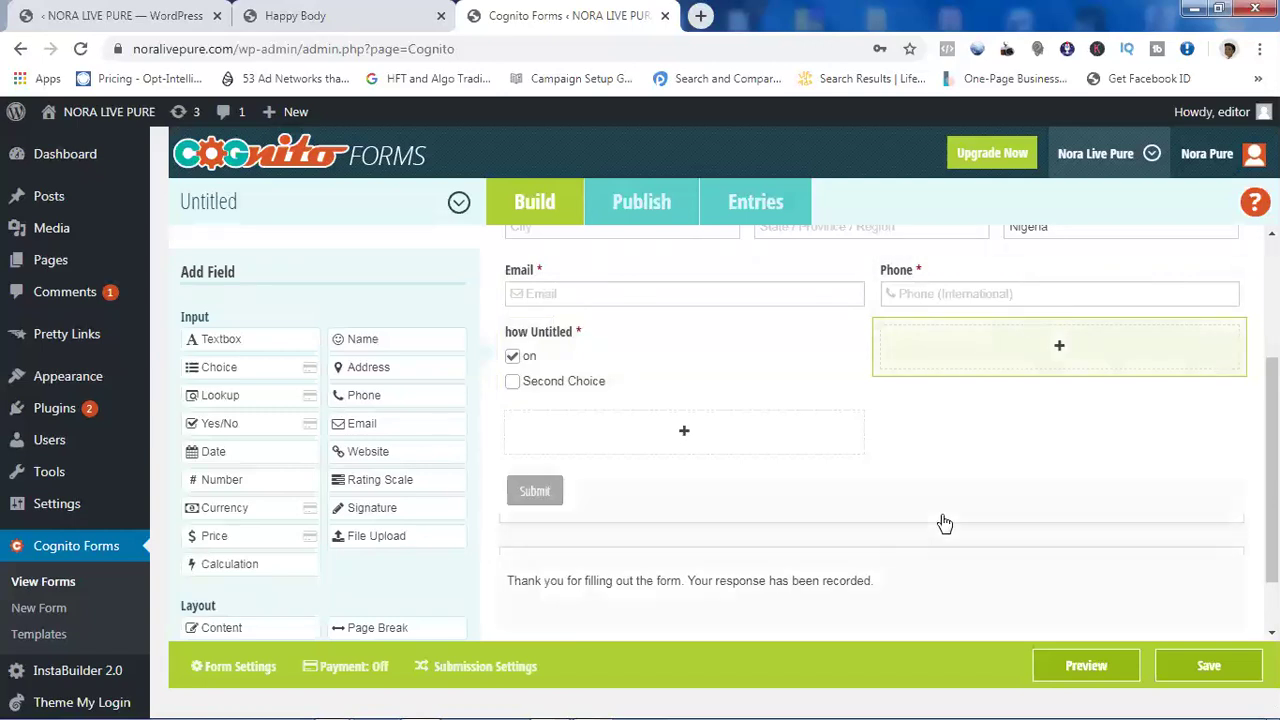
Step: Save the form
scroll(870, 430, "down", 1)
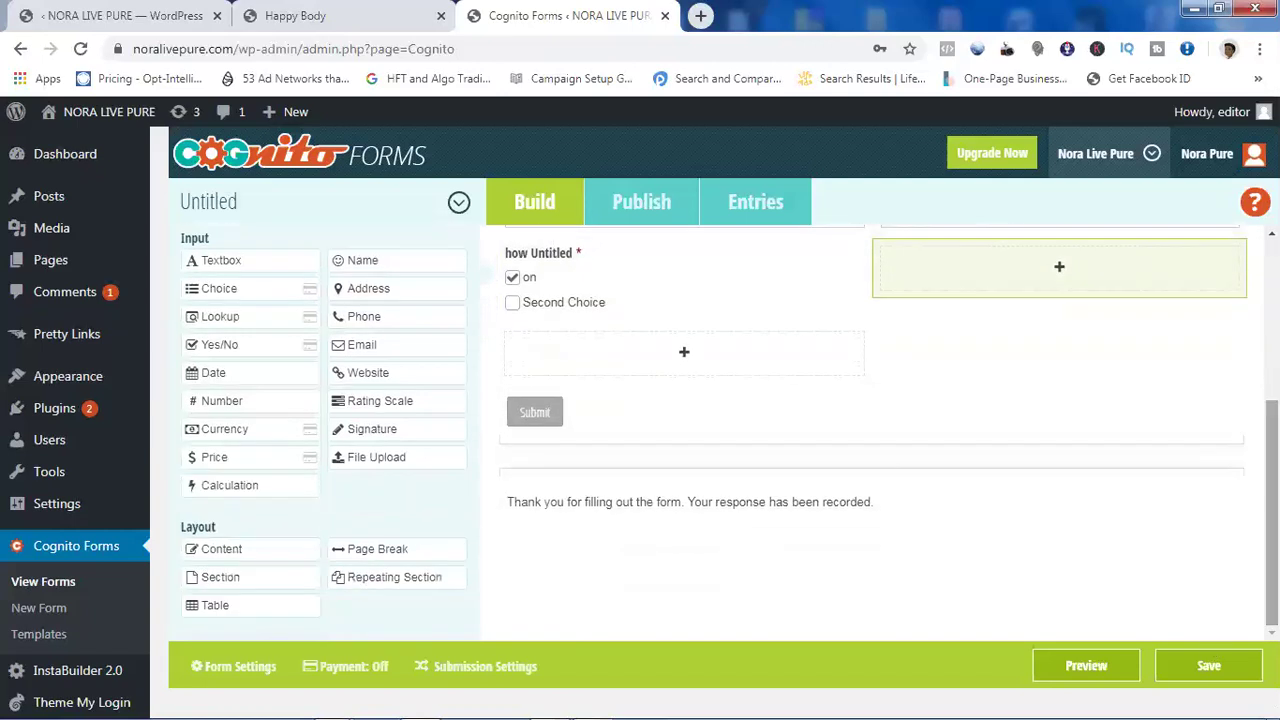
left_click(1210, 668)
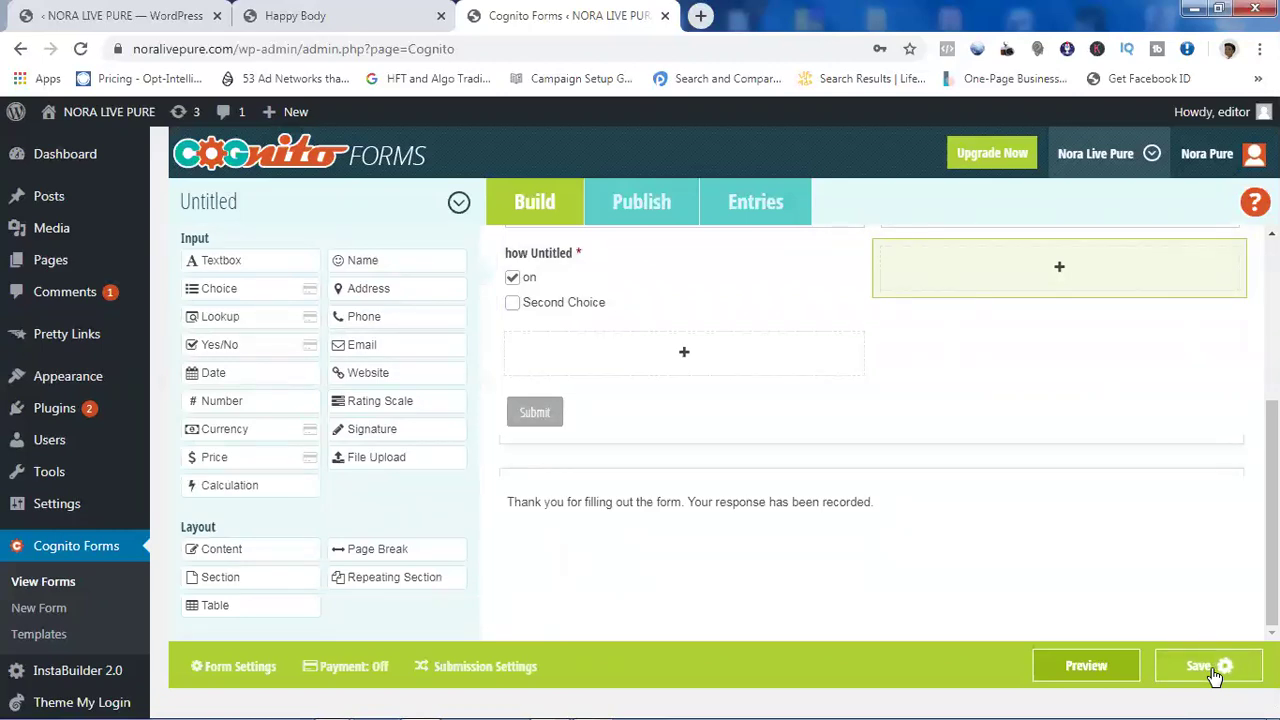
Step: Change the submit button text to "Submit Order" in the form's submission settings
left_click(452, 679)
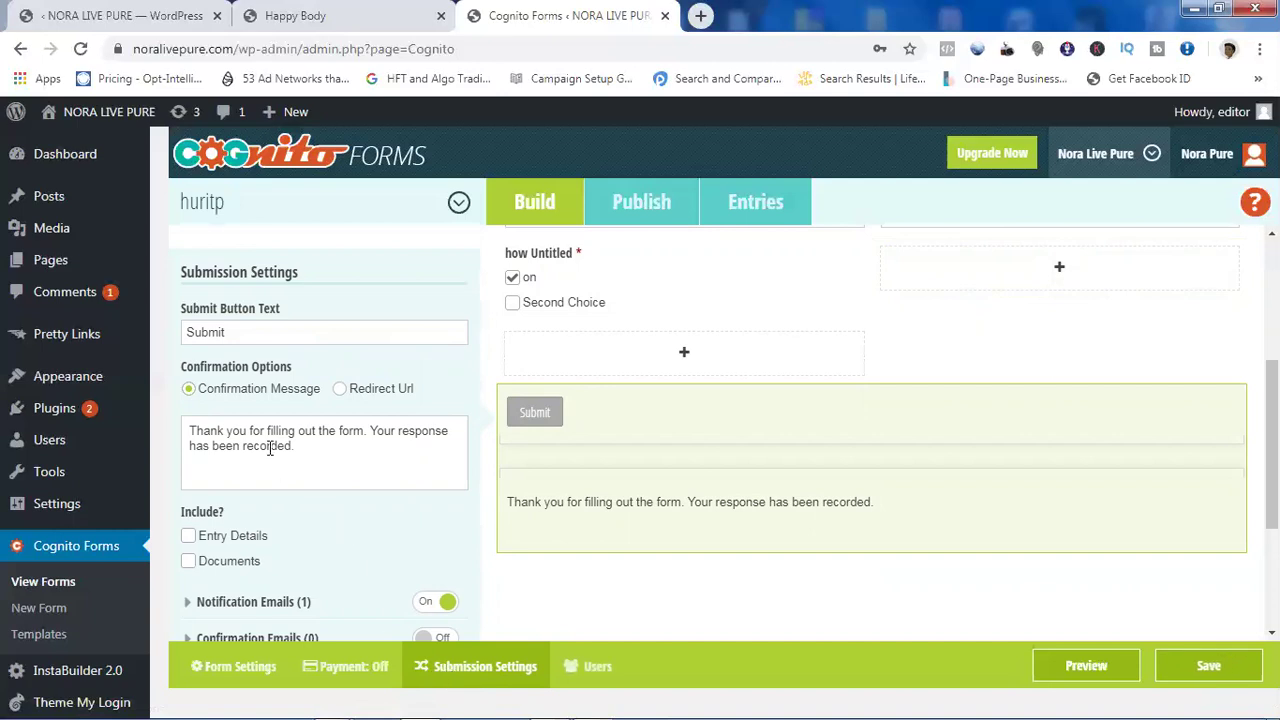
left_click(235, 337)
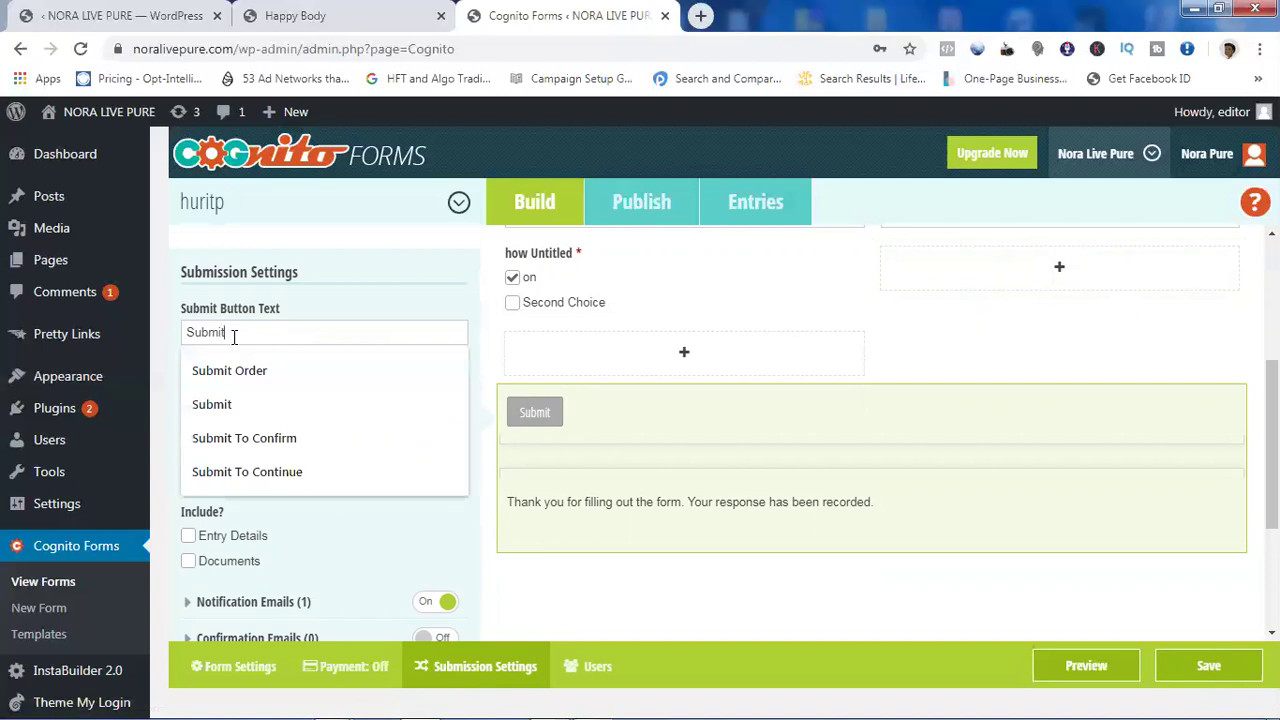
left_click(266, 383)
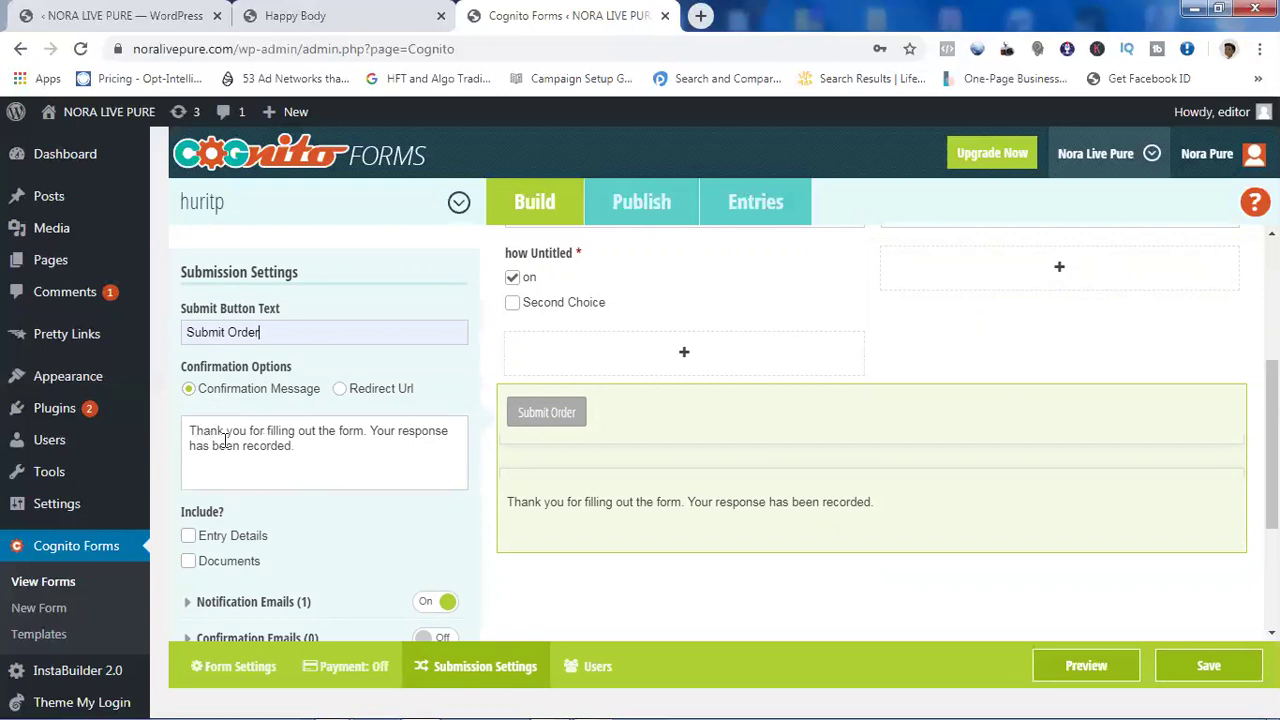
Step: Switch the form's confirmation option from Confirmation Message to Redirect Url
left_click(309, 445)
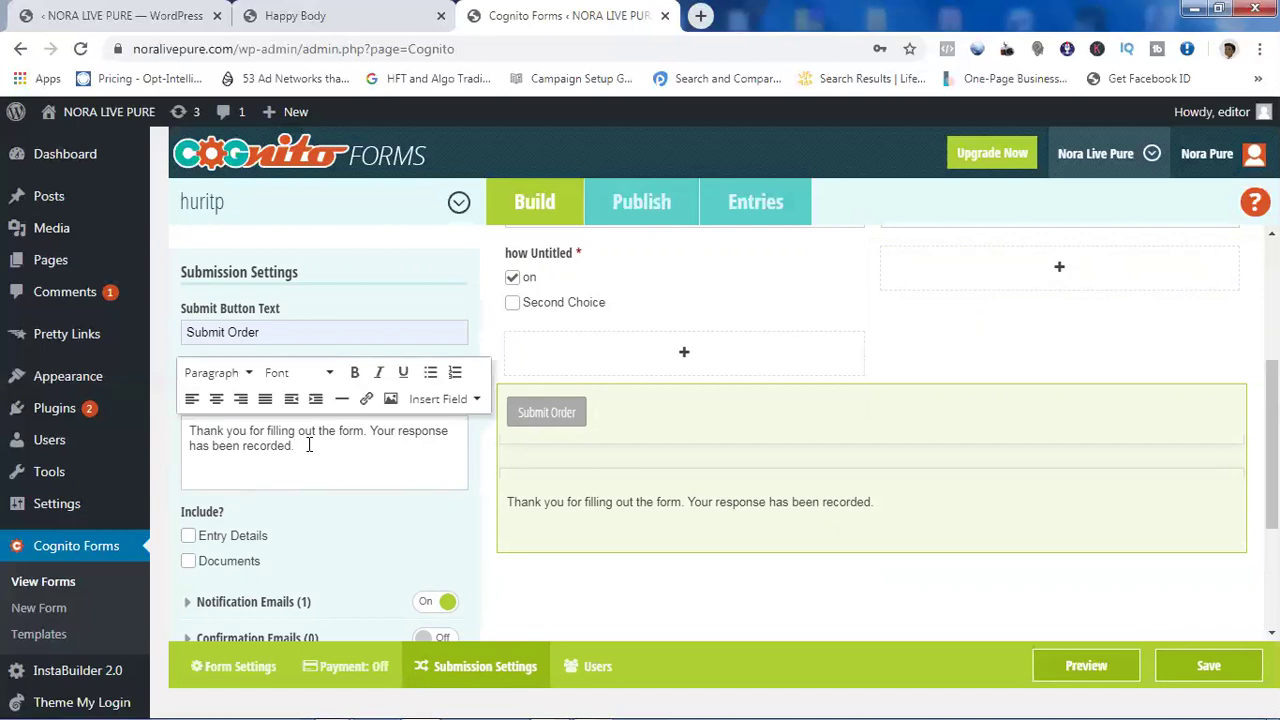
left_click(387, 535)
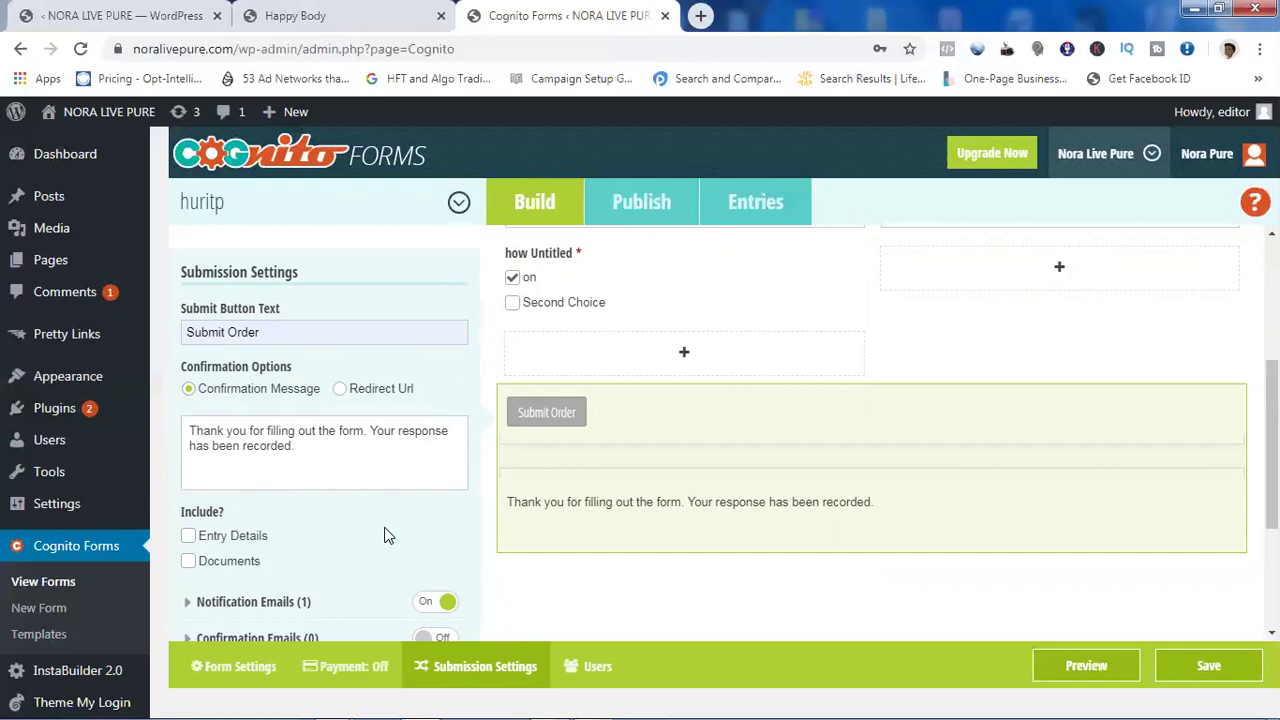
left_click(340, 390)
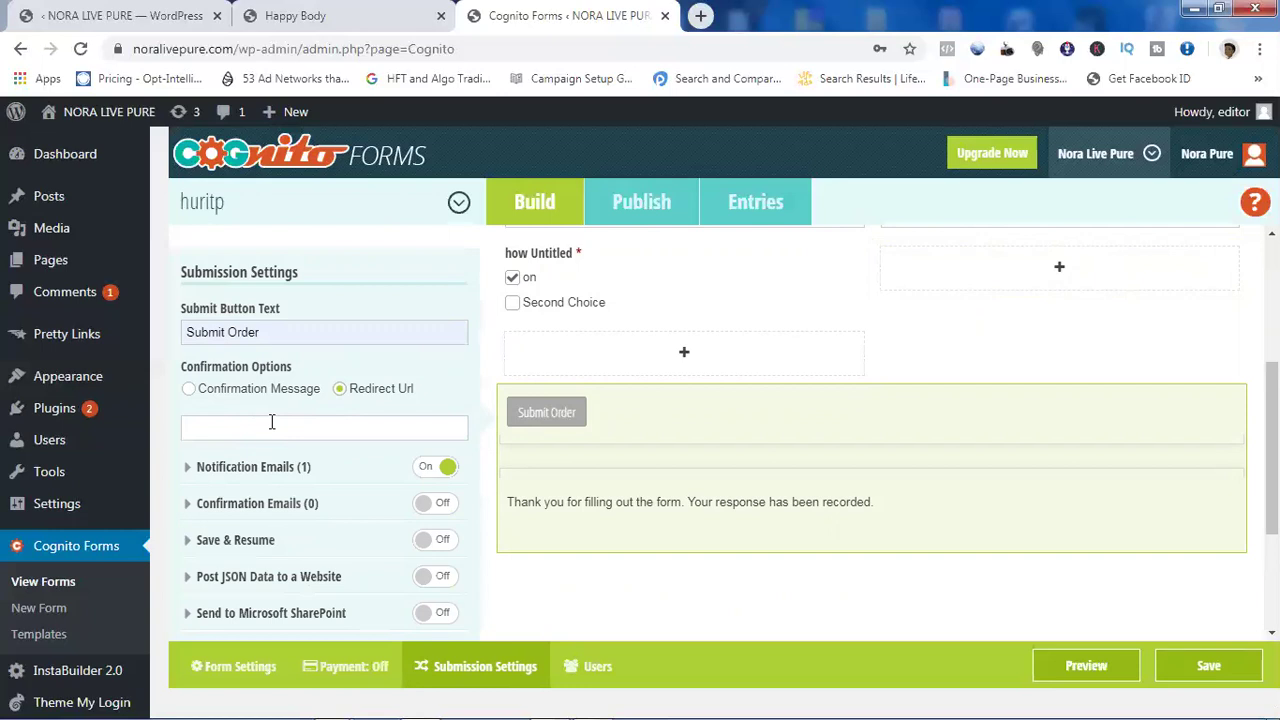
Step: Open the existing notification email and set its From field to Email
left_click(227, 478)
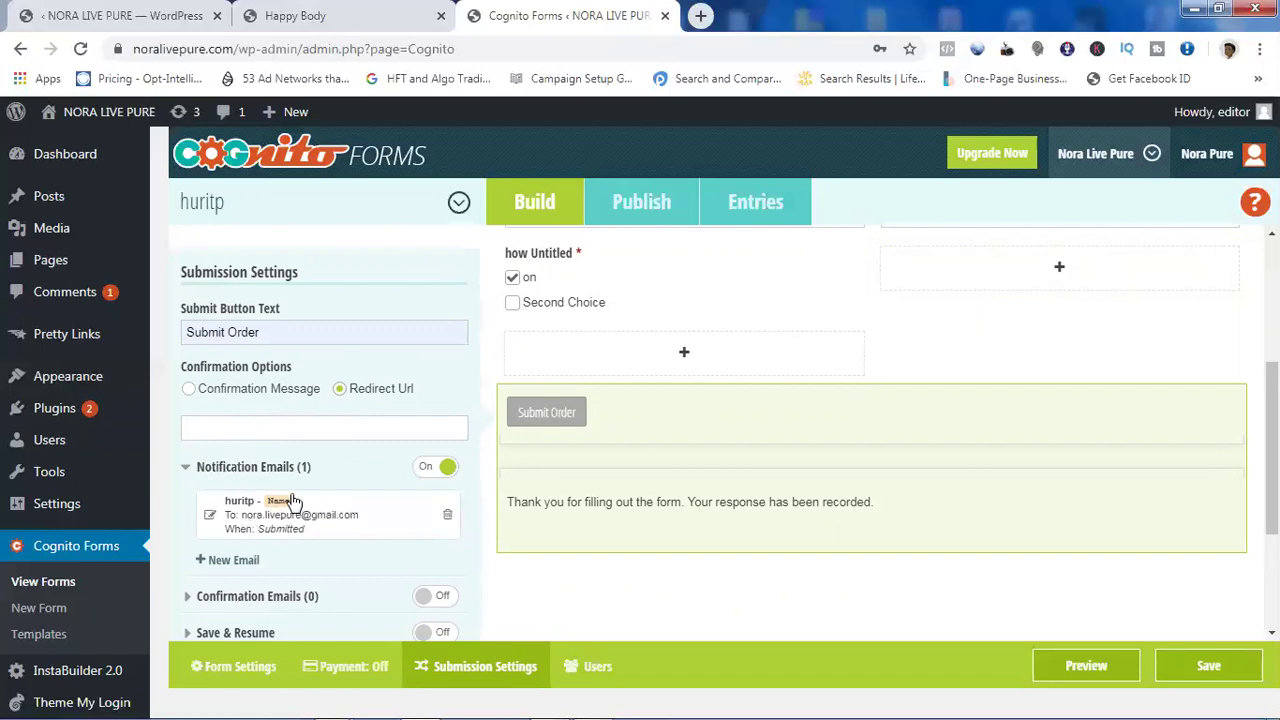
left_click(236, 510)
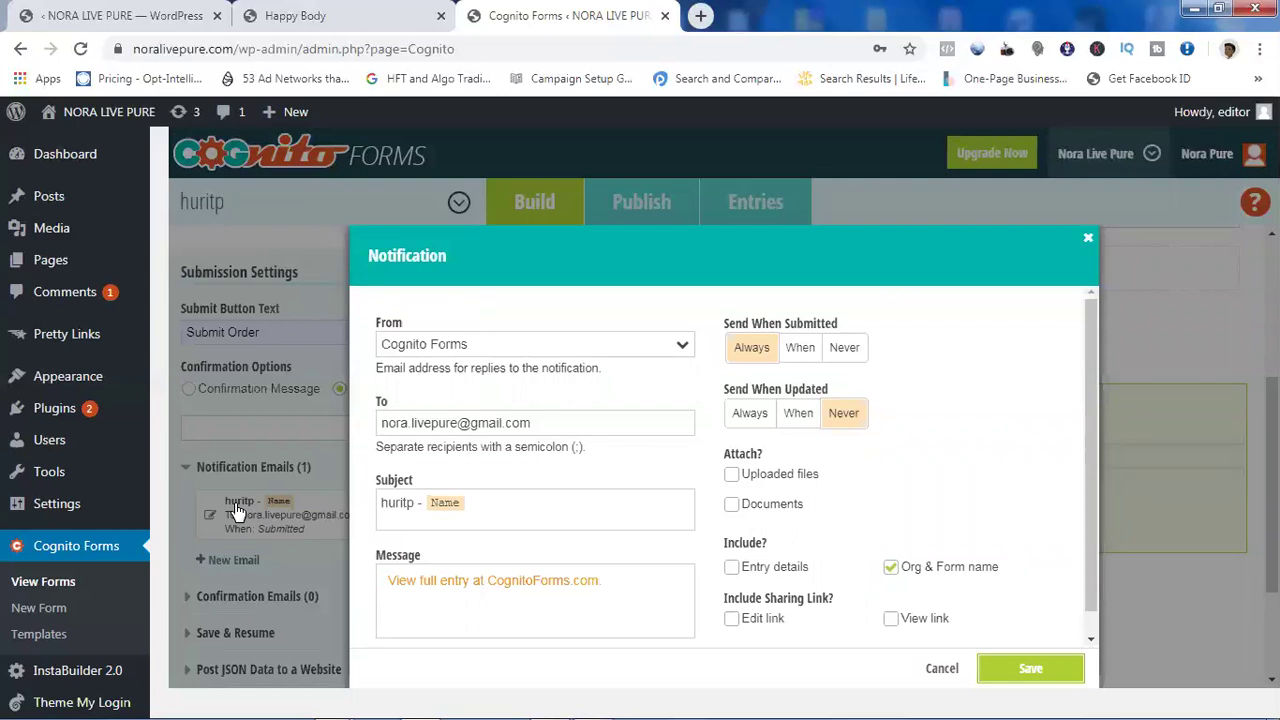
left_click(487, 345)
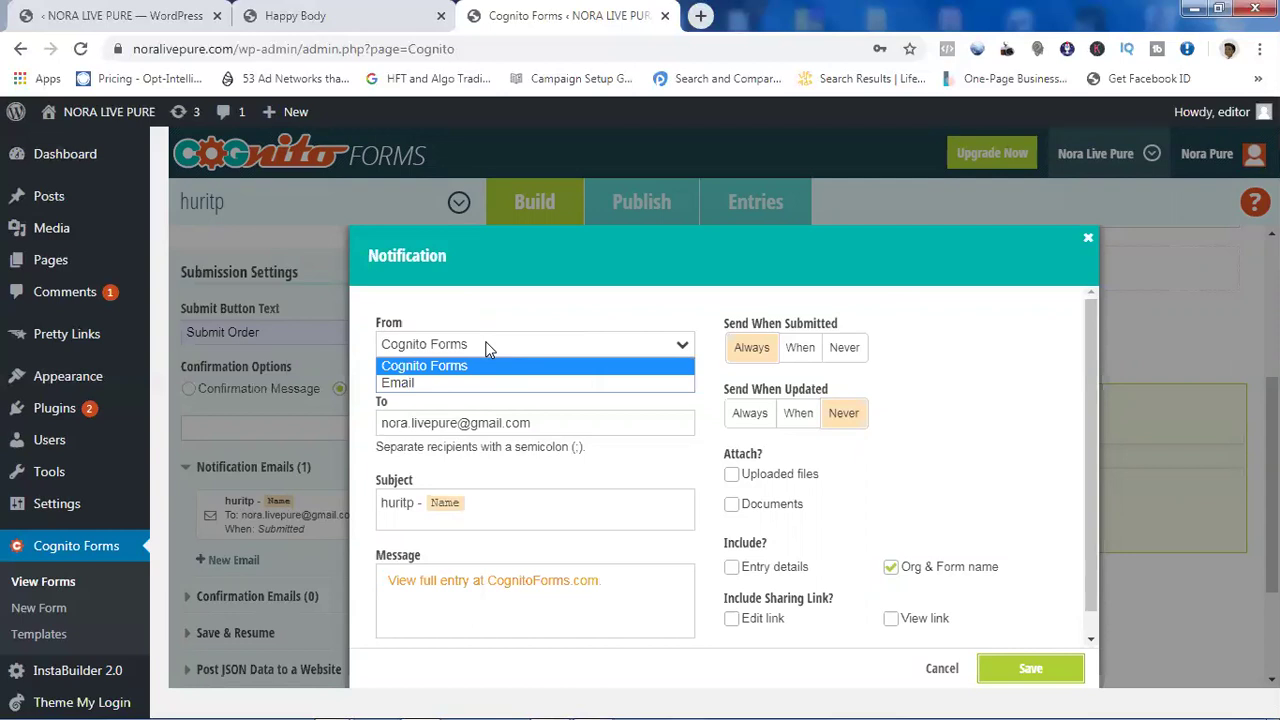
left_click(447, 384)
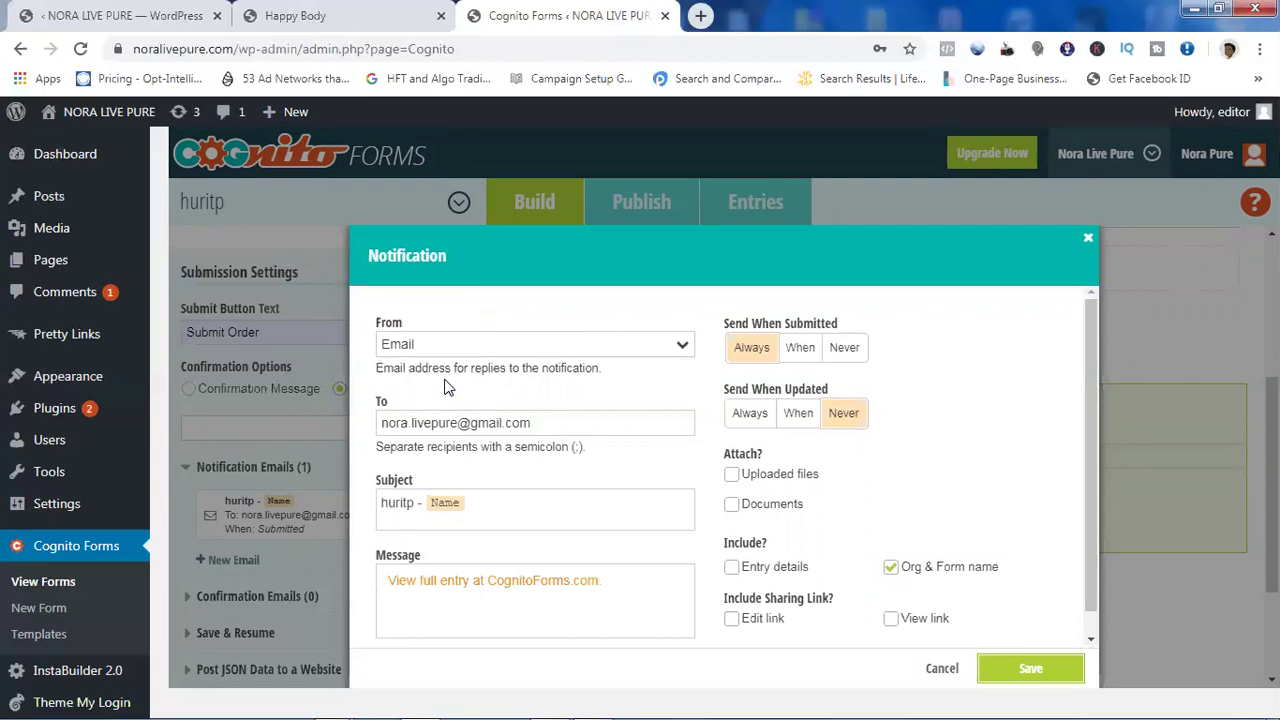
left_click(463, 346)
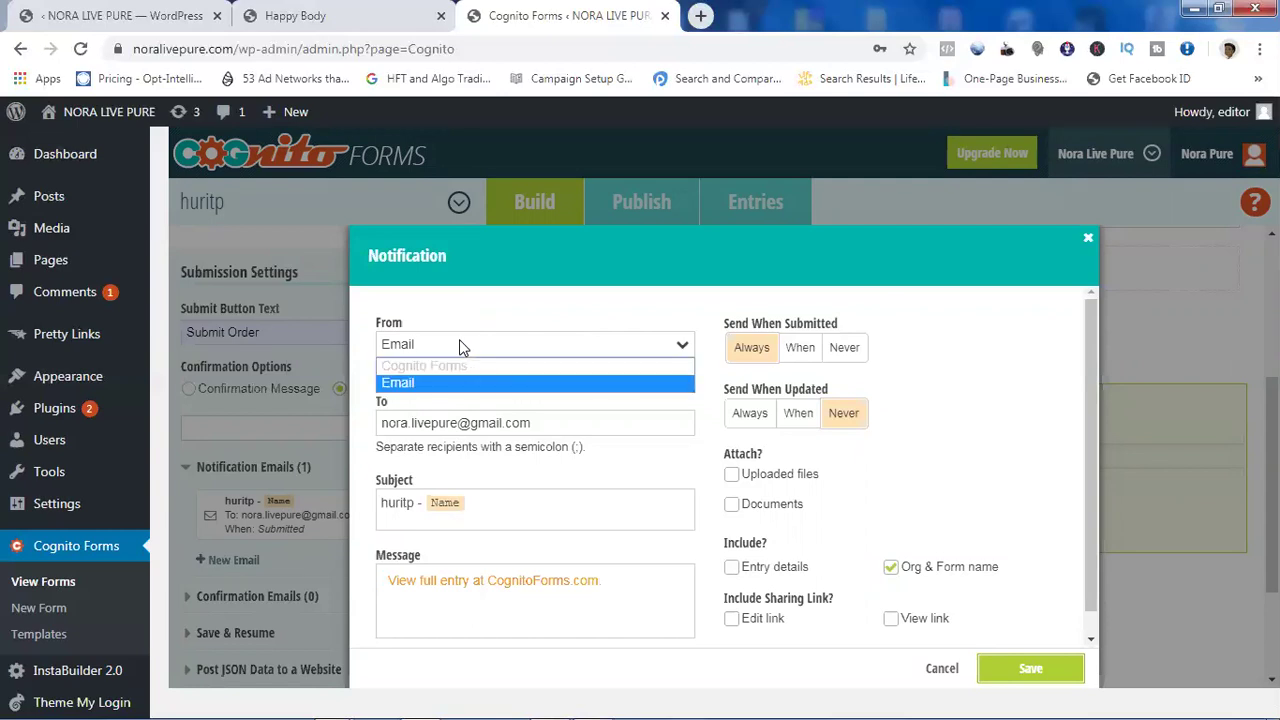
left_click(433, 386)
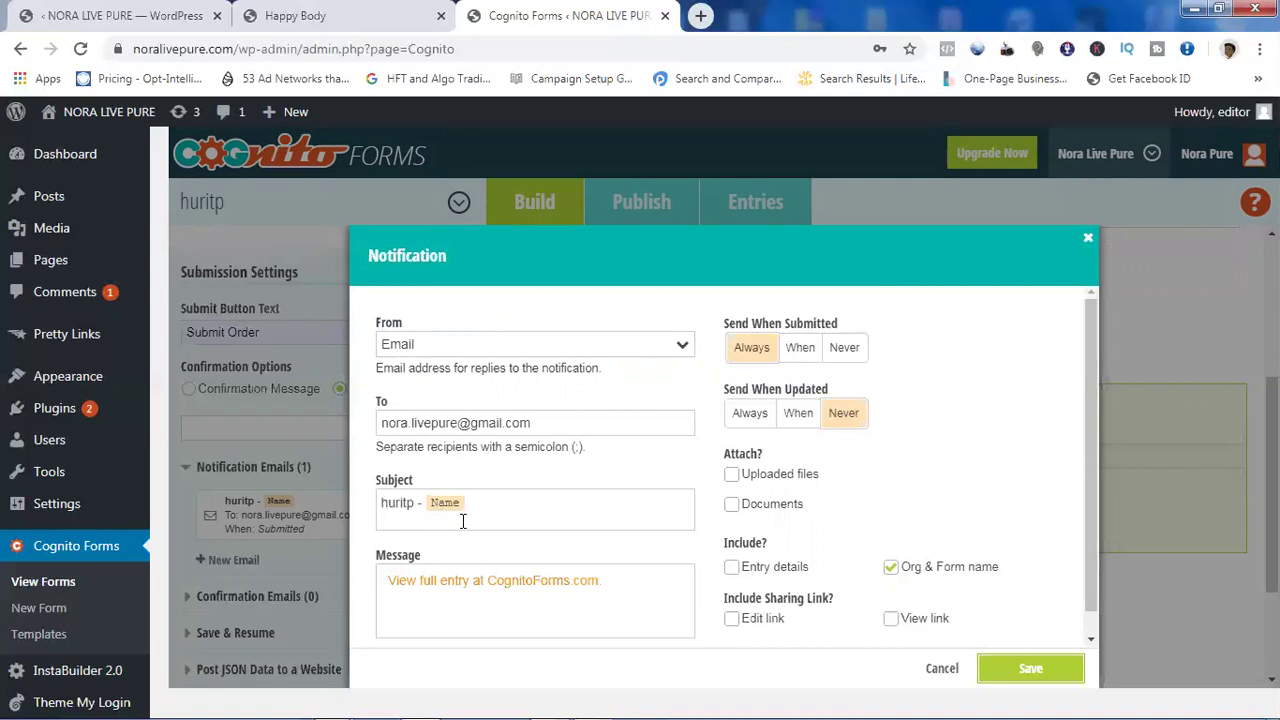
Step: Include entry details in the notification email and save it
left_click(733, 572)
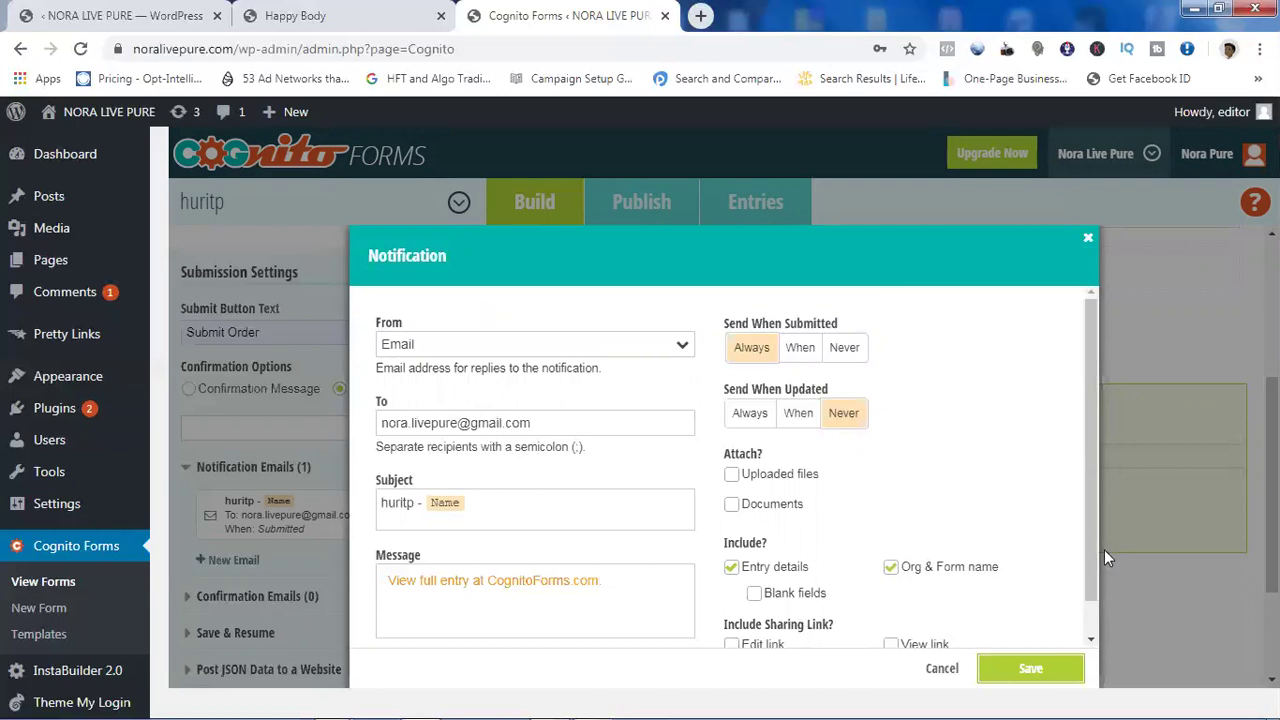
left_click_drag(1093, 458, 1106, 583)
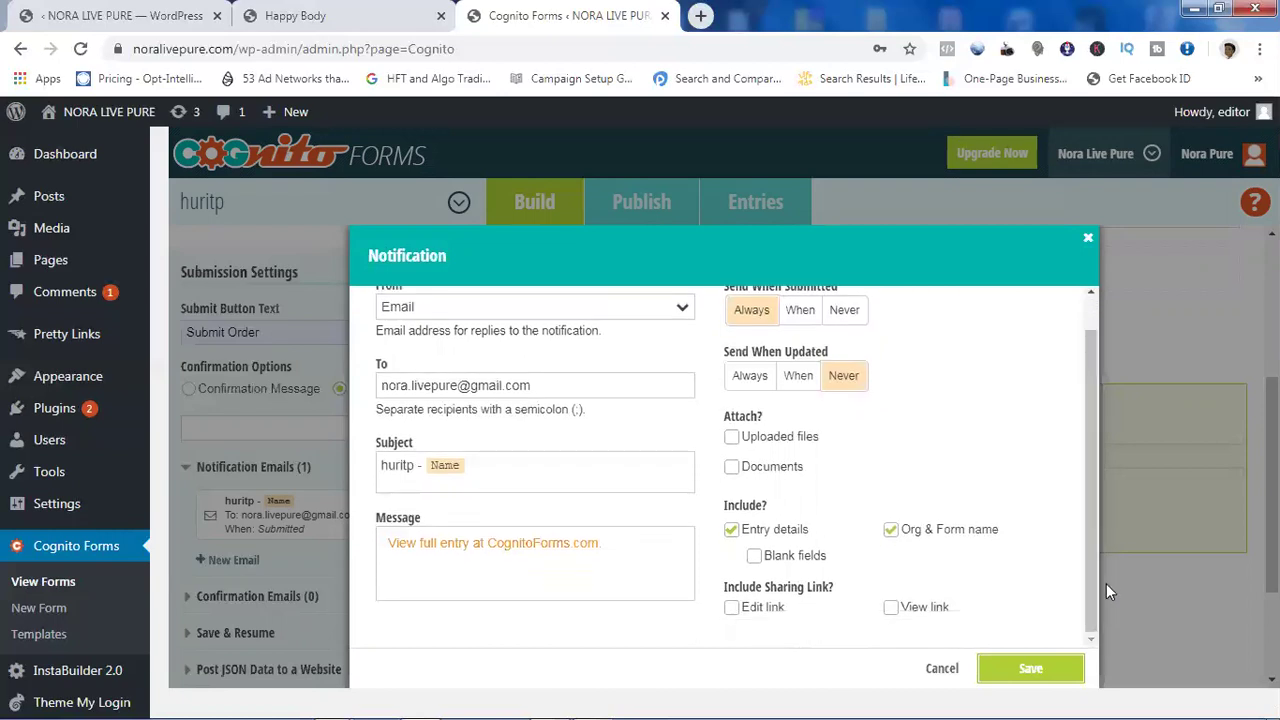
left_click(1030, 668)
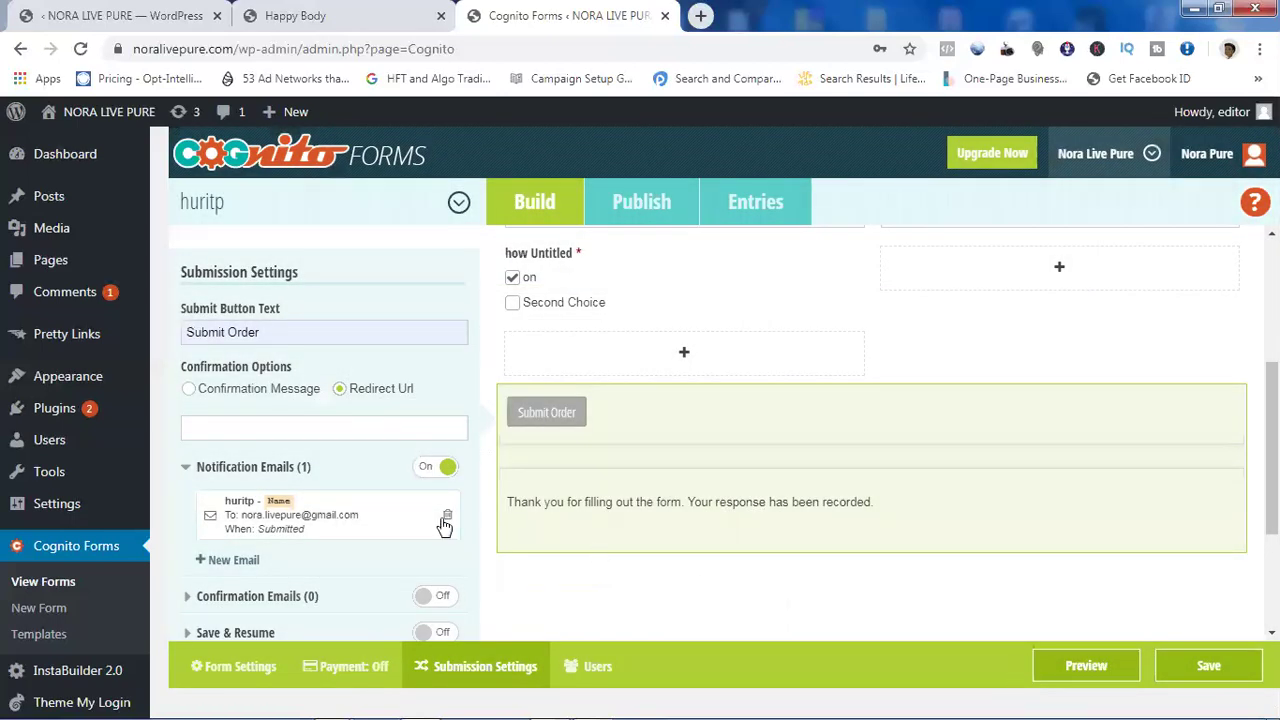
left_click(203, 464)
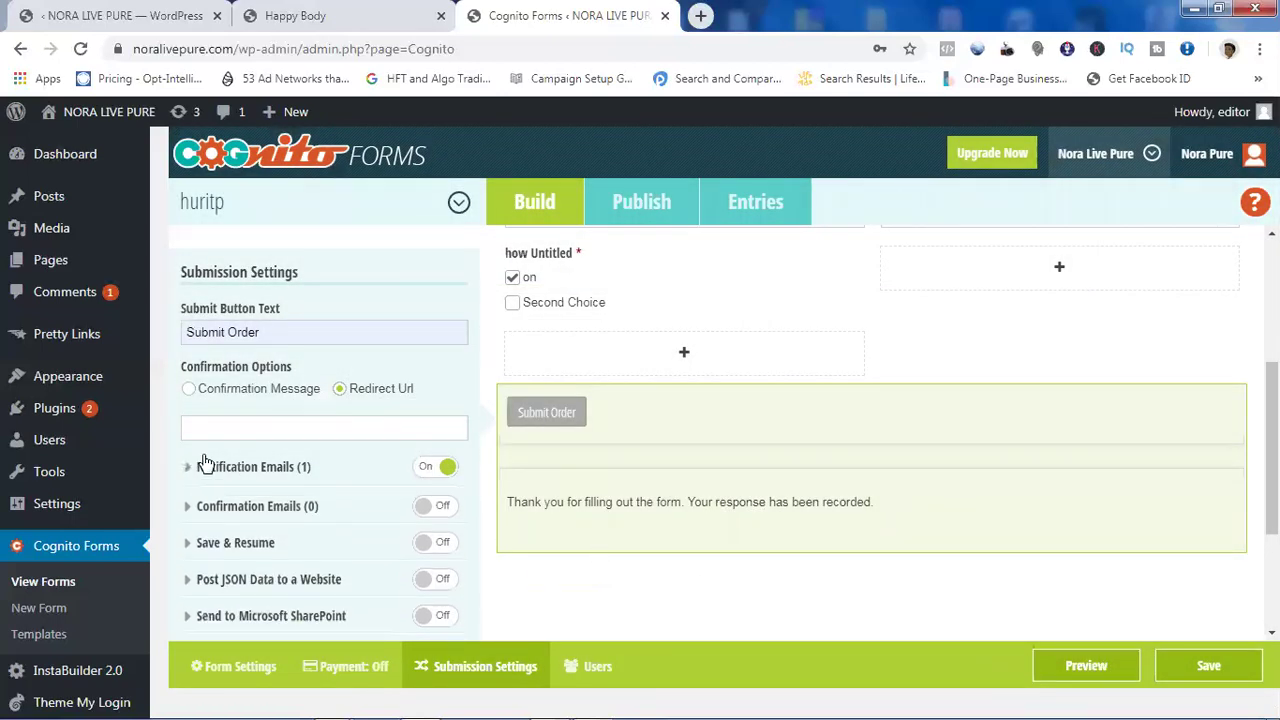
Step: Add a confirmation email sent to the form's Email field and save it
left_click(203, 506)
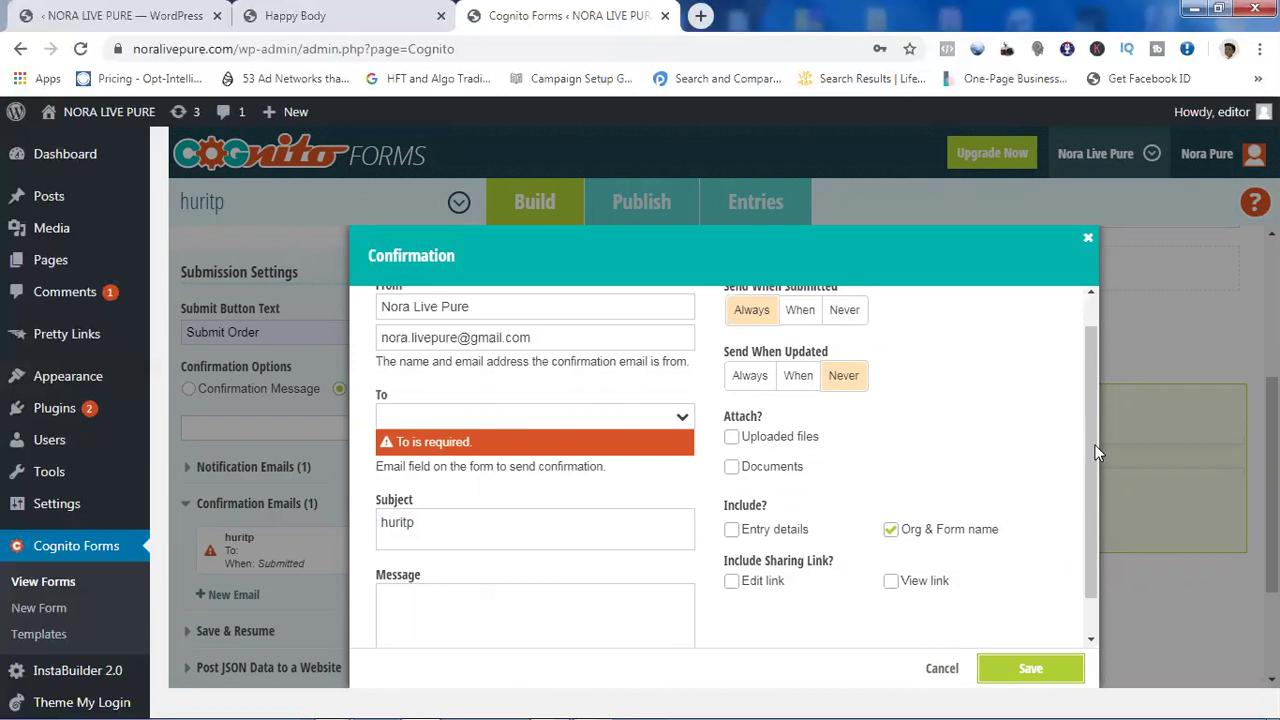
left_click_drag(1093, 448, 1089, 368)
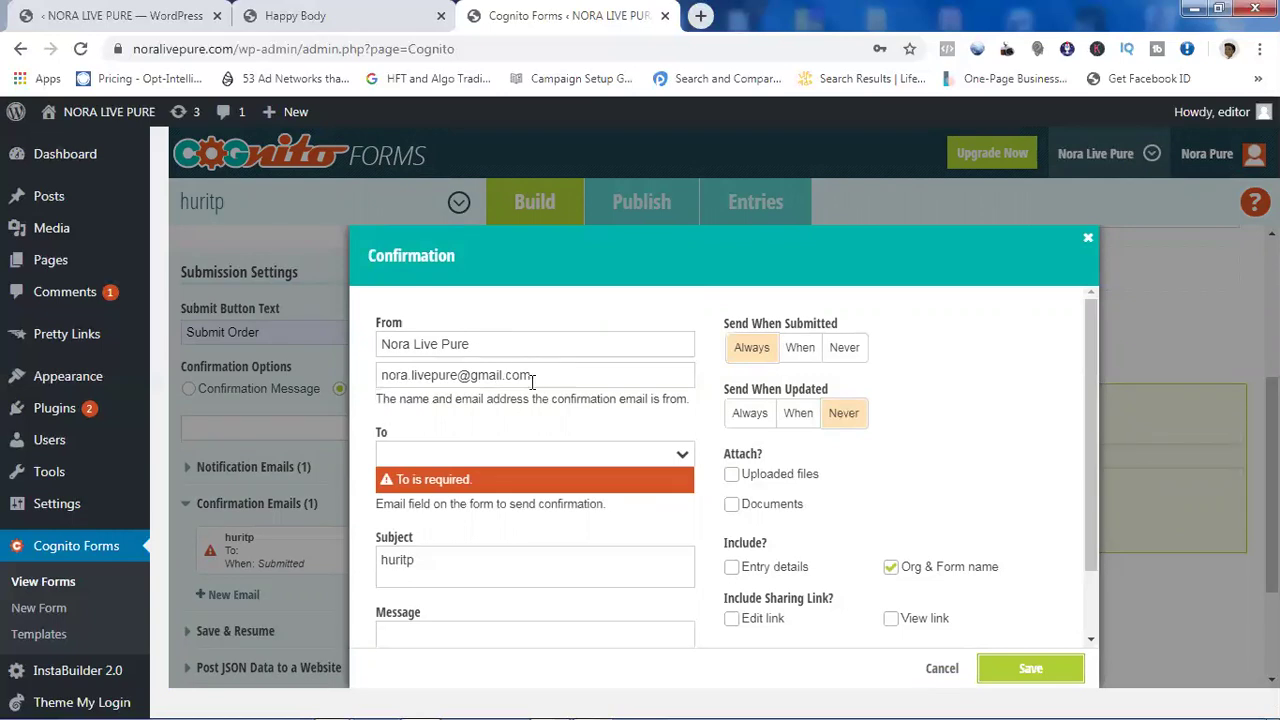
left_click(544, 458)
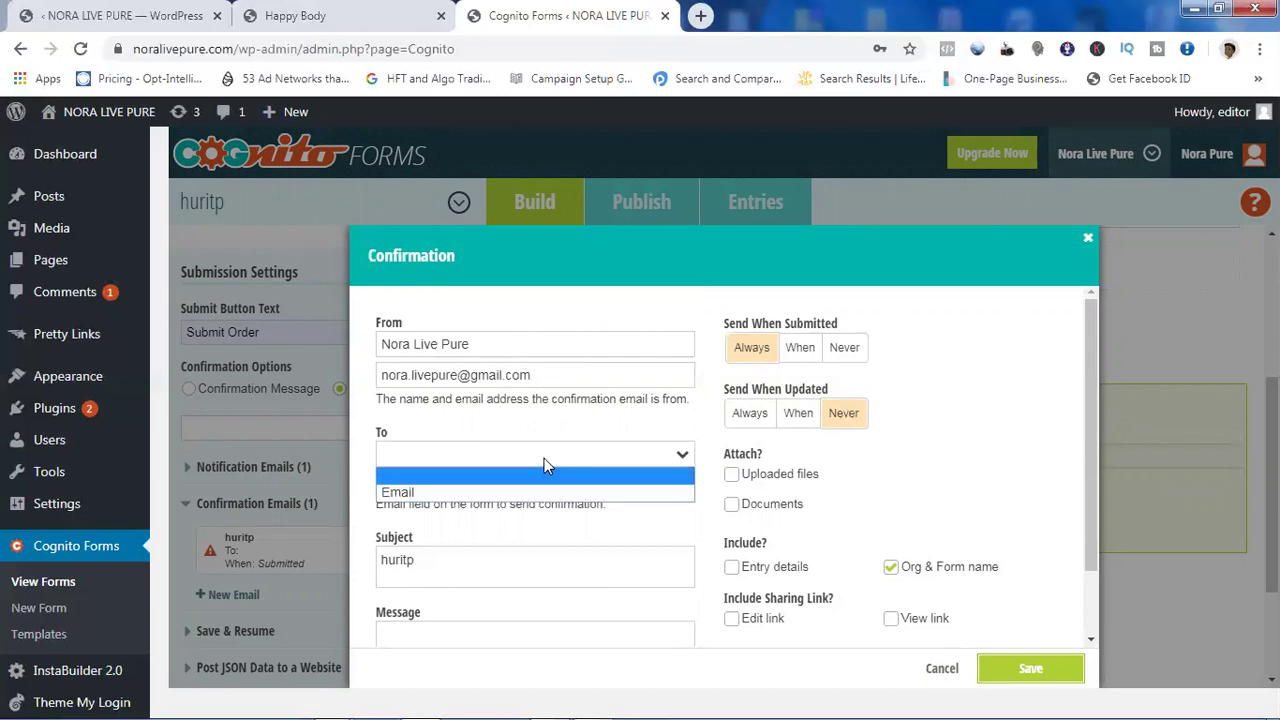
left_click(474, 493)
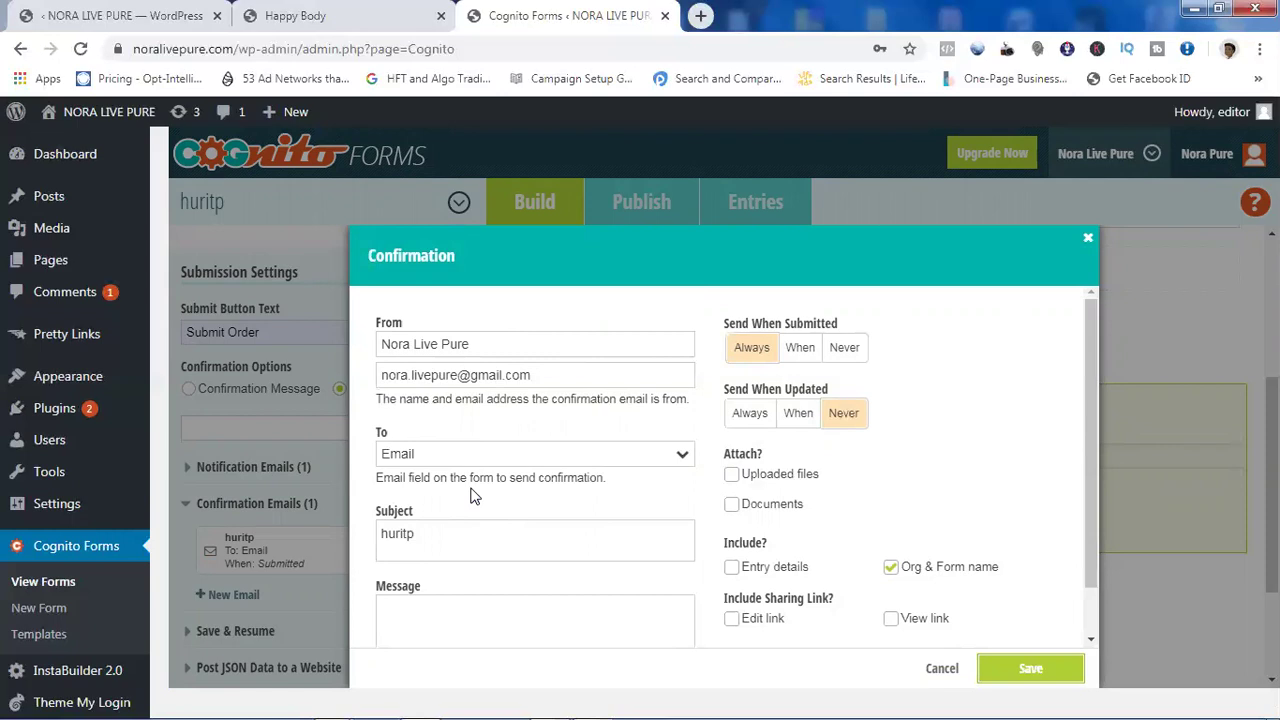
left_click(436, 551)
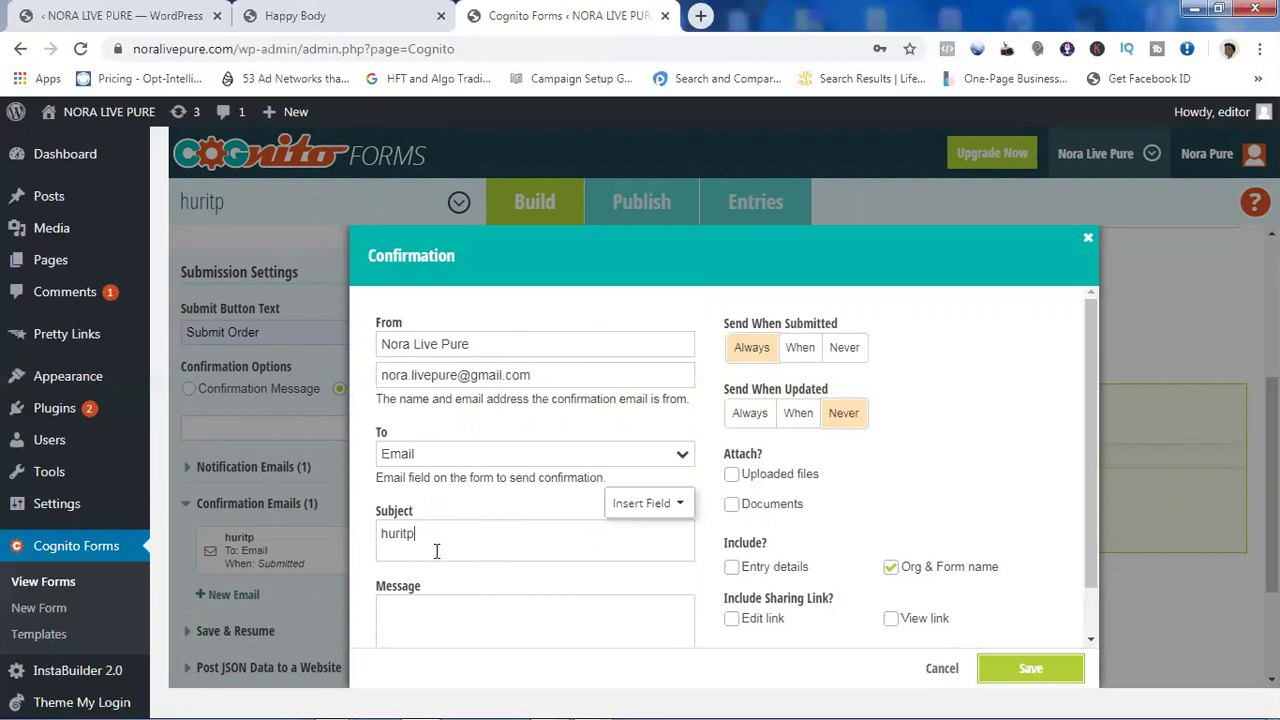
left_click(433, 604)
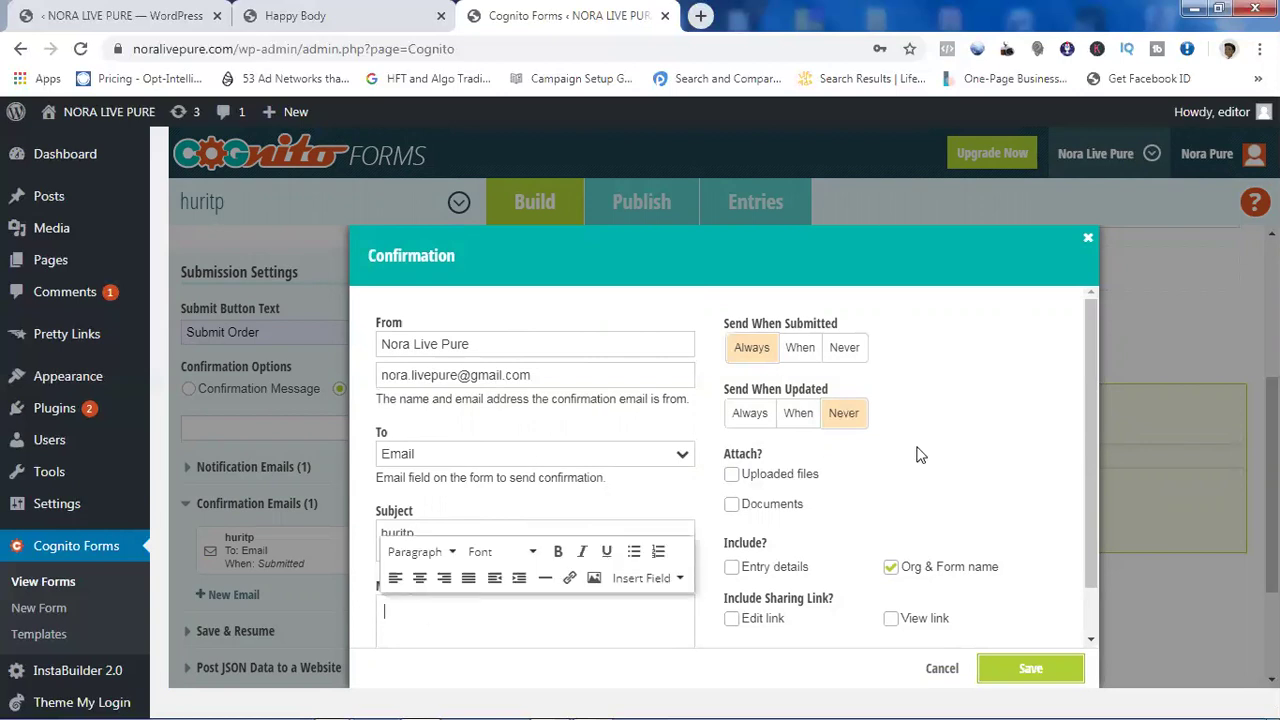
left_click_drag(1096, 365, 1098, 489)
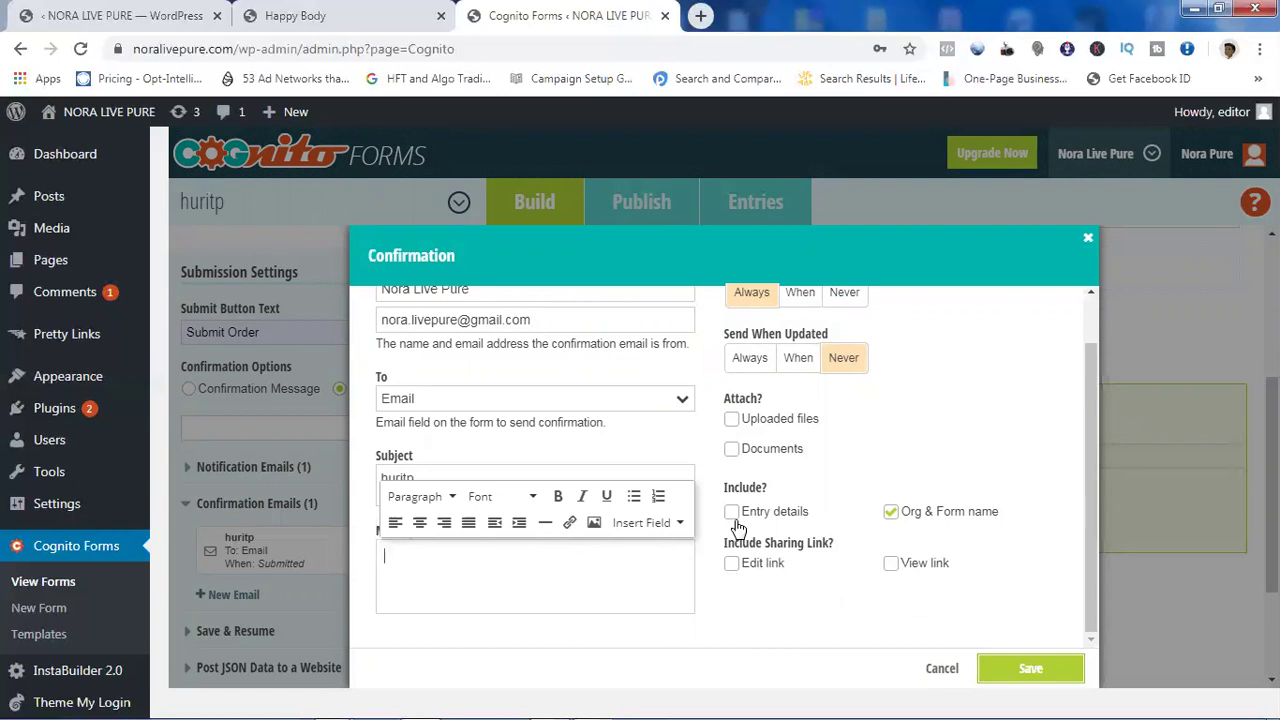
left_click(1027, 670)
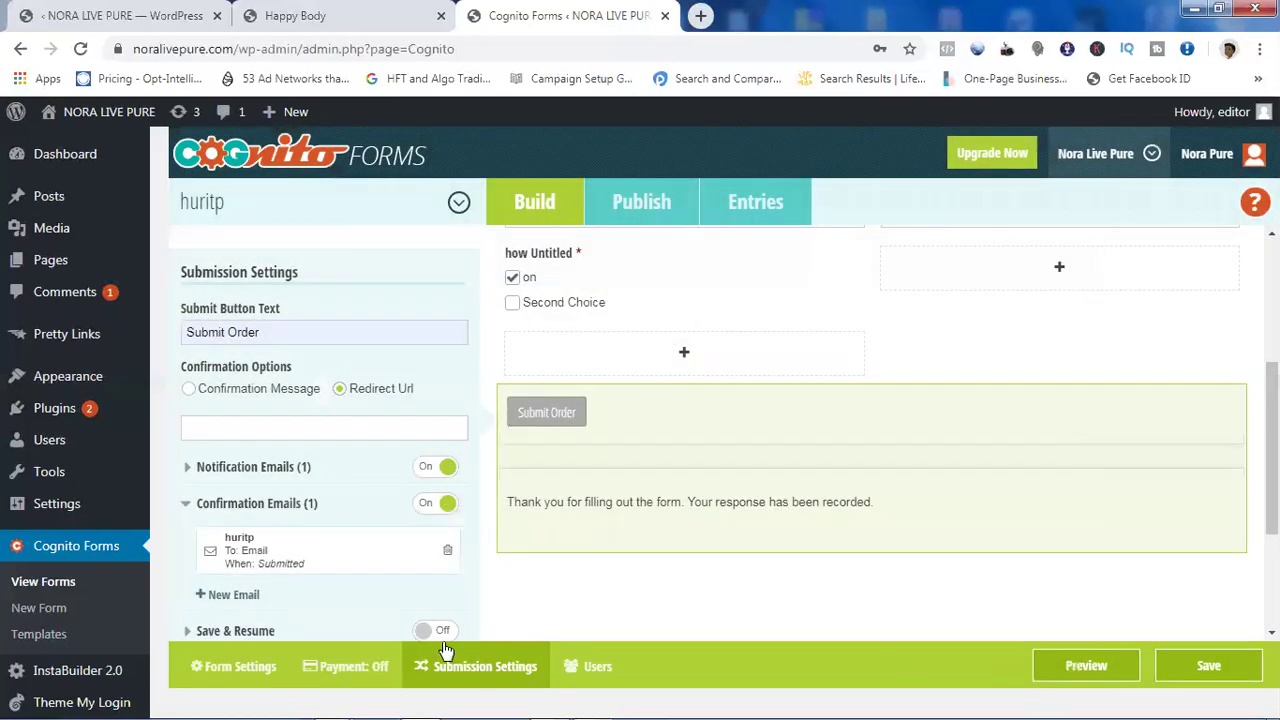
left_click(186, 505)
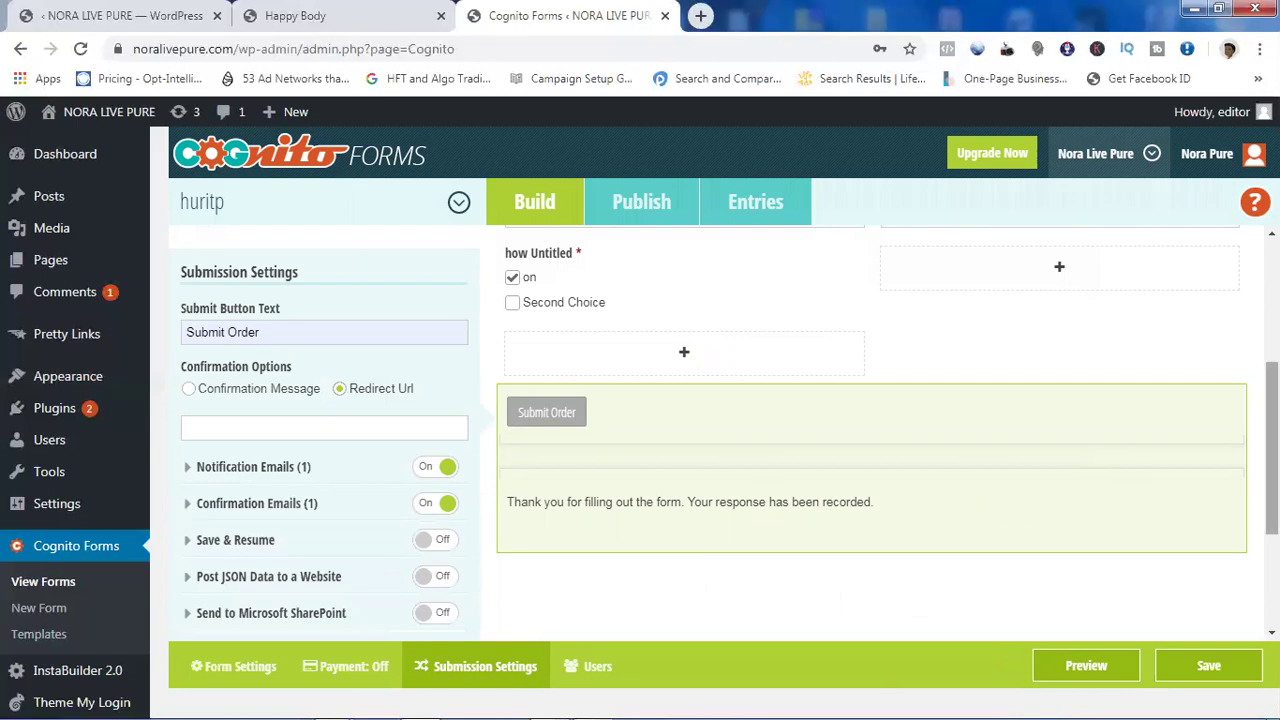
Step: Set the currency to United States Dollar ($) in the form settings
scroll(1123, 461, "down", 2)
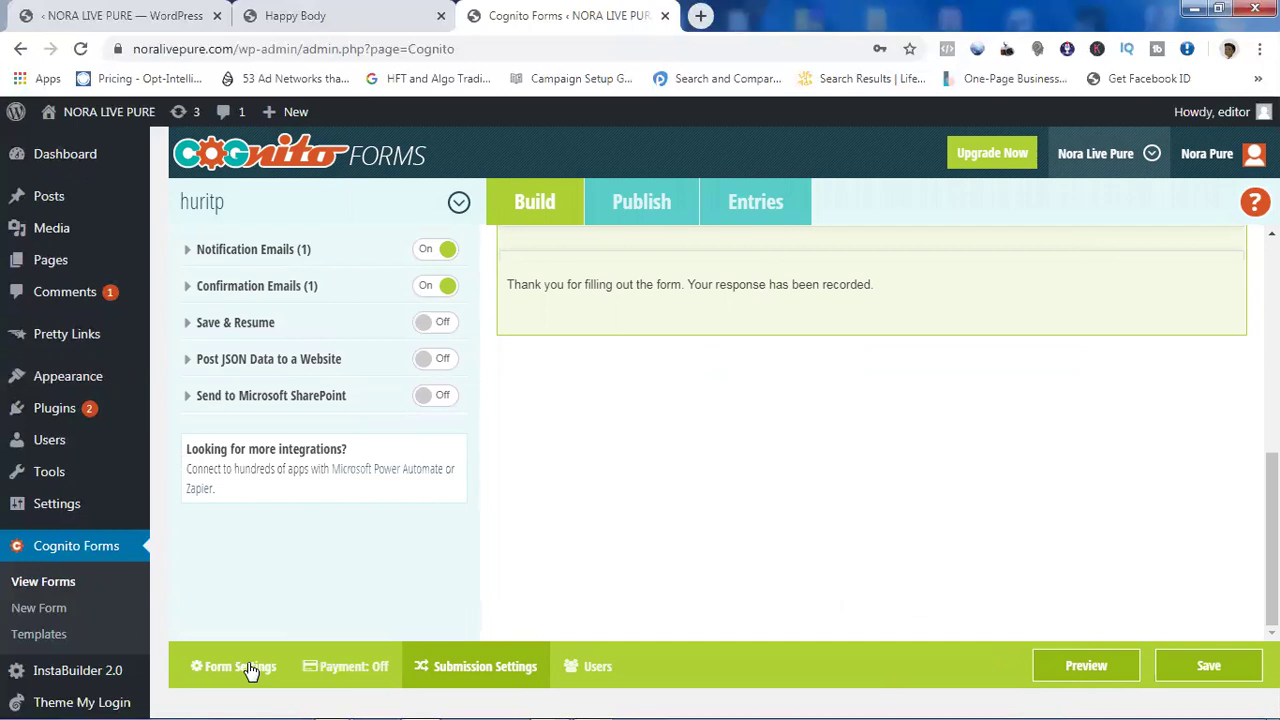
left_click(250, 667)
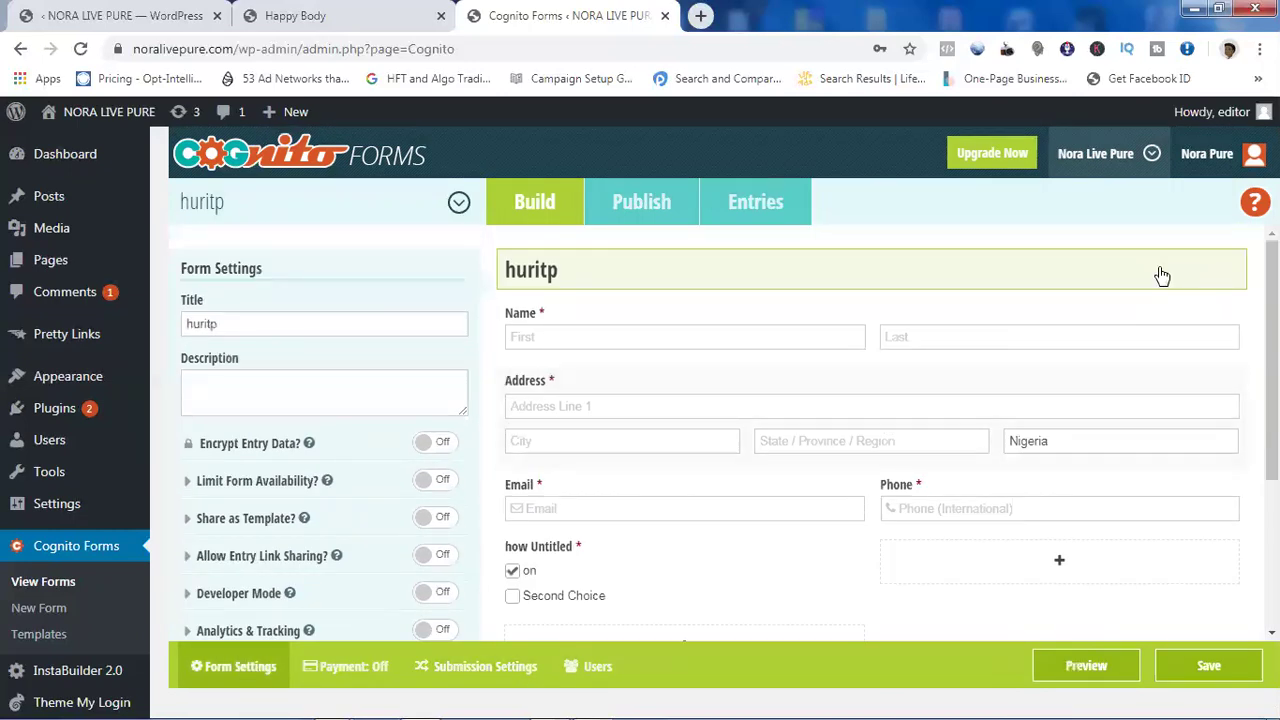
left_click_drag(1272, 340, 1272, 495)
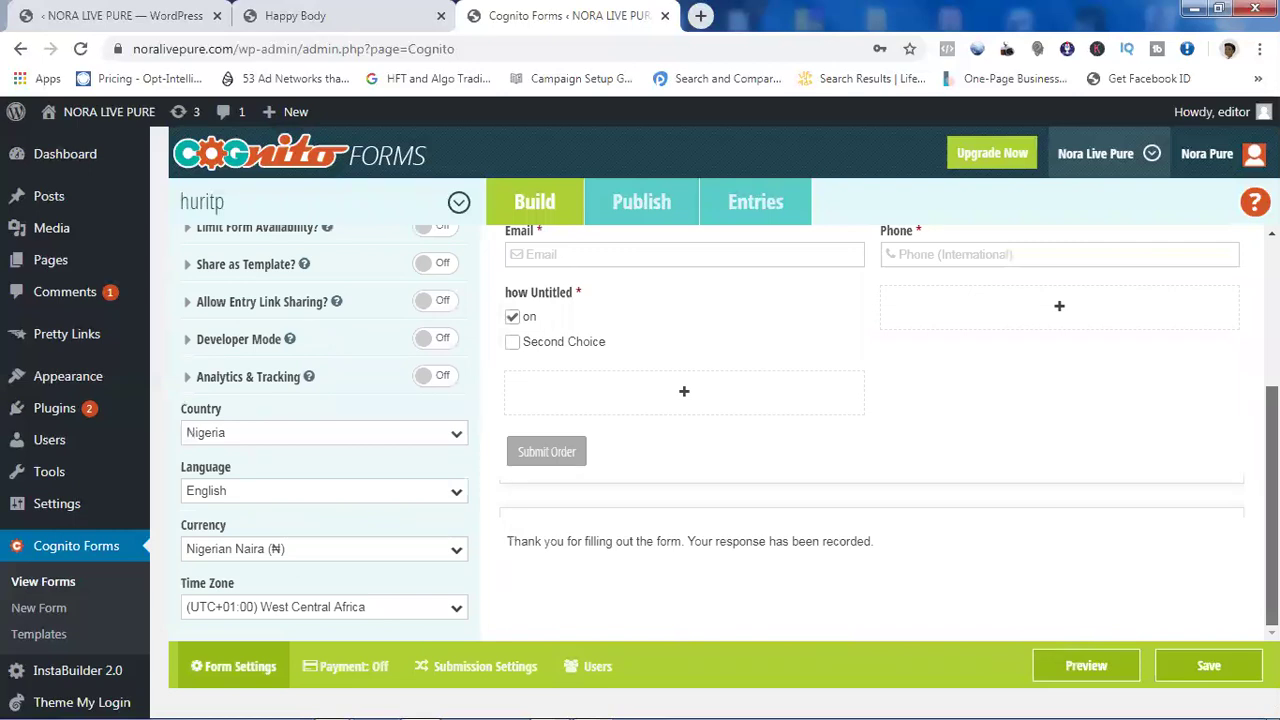
mouse_move(3, 692)
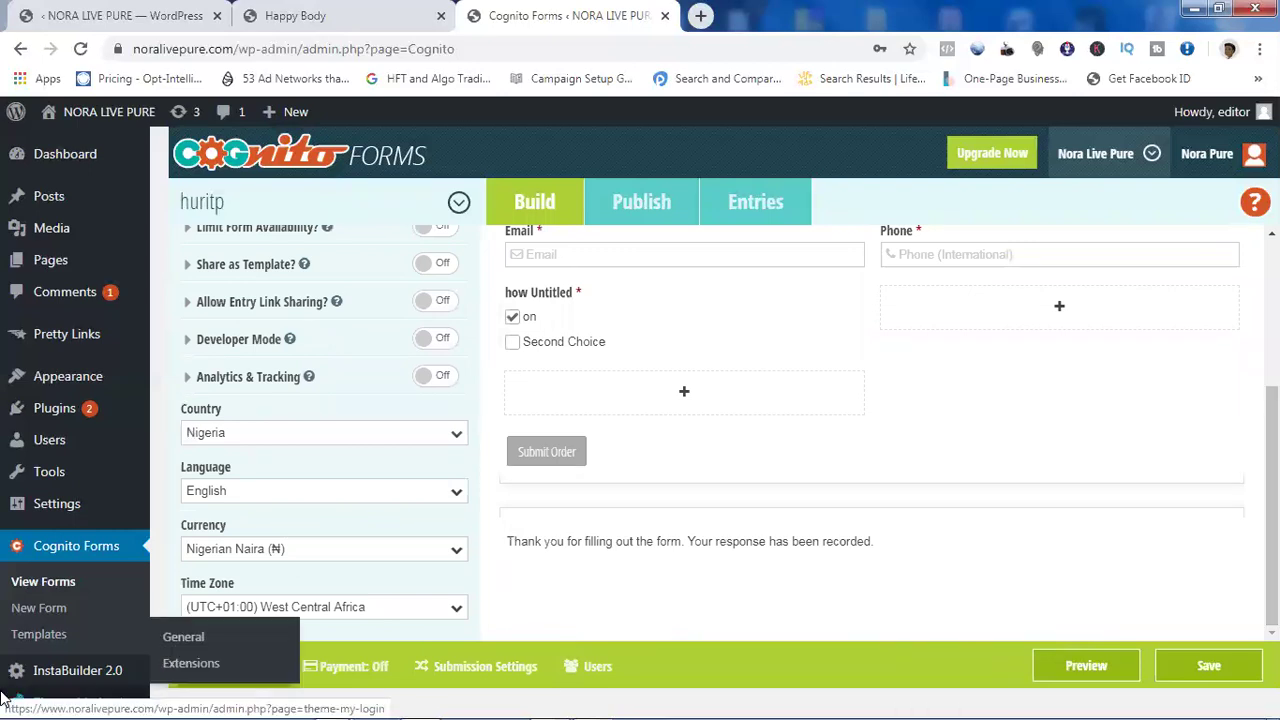
left_click(229, 550)
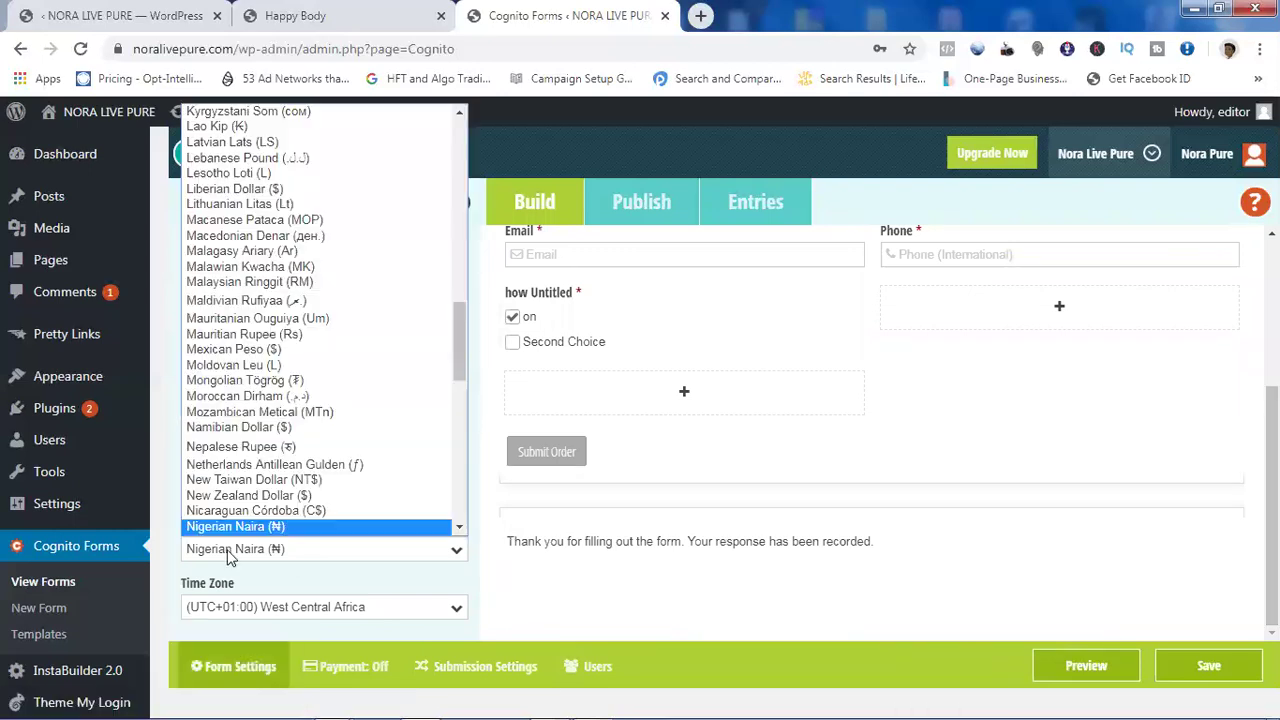
type("uk")
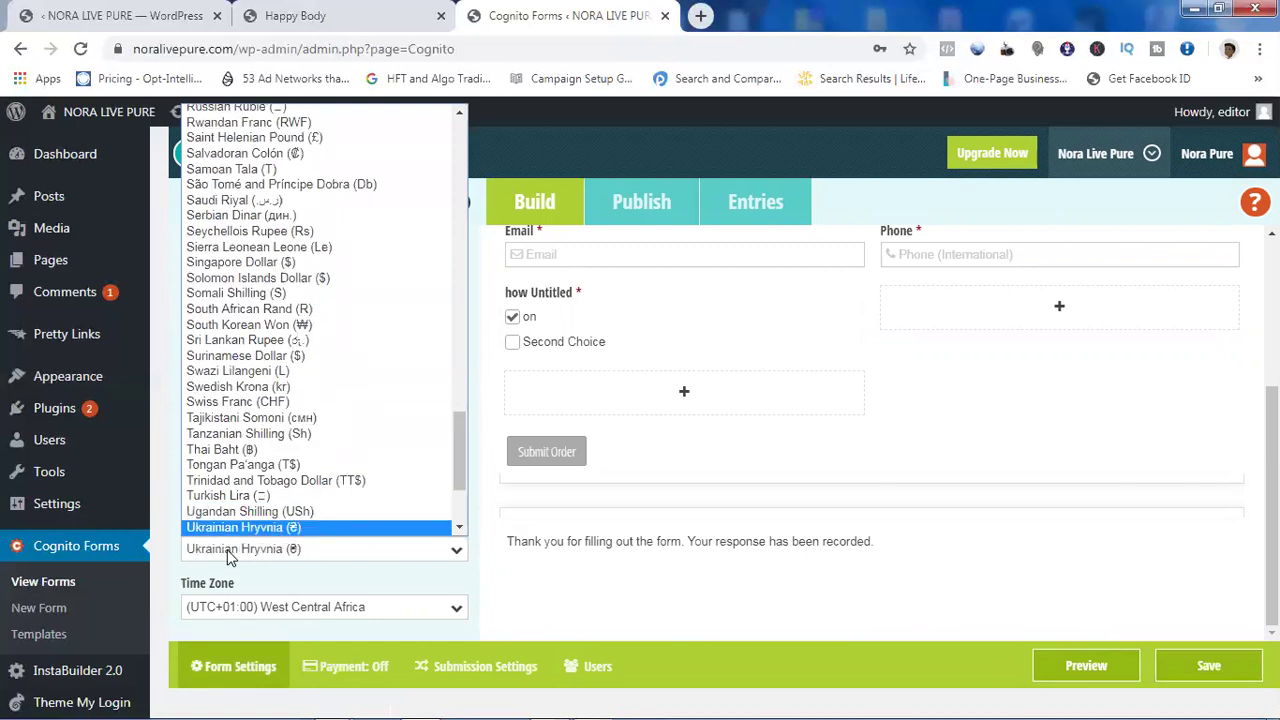
key("u")
key("u")
key("u")
key("u")
key("u")
key("u")
key("u")
key("u")
key("u")
key("u")
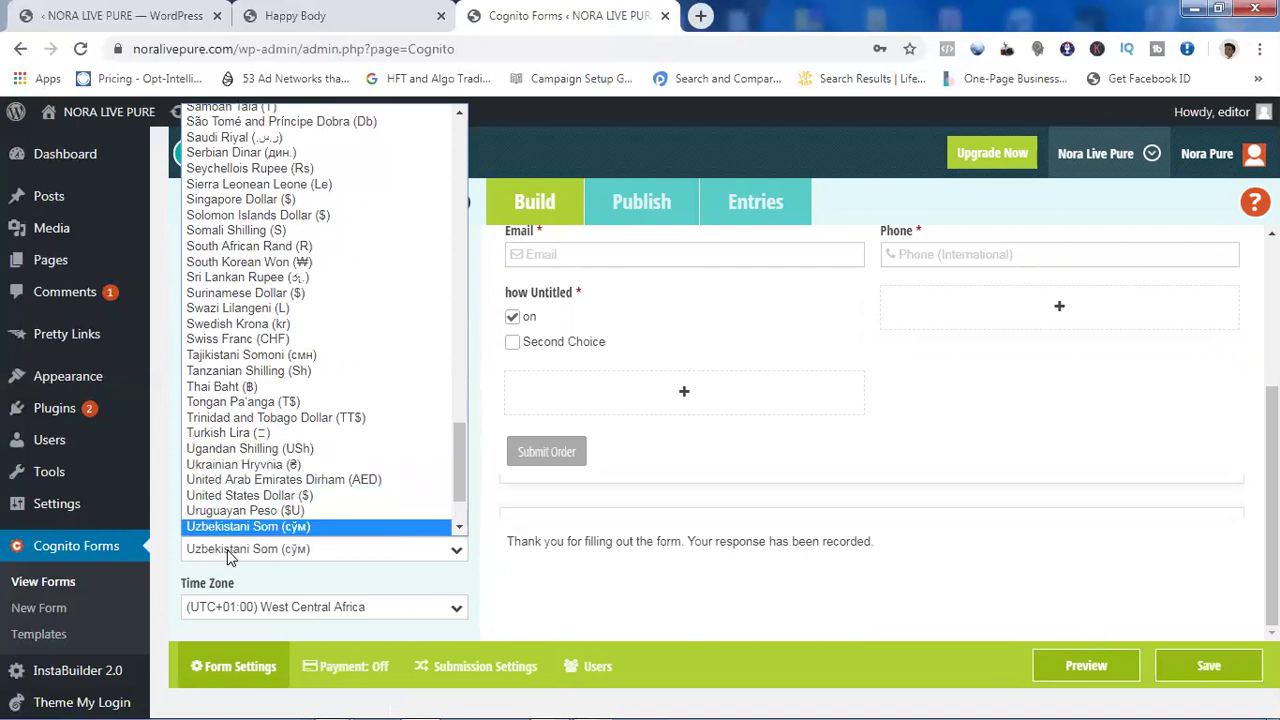
scroll(235, 520, "down", 1)
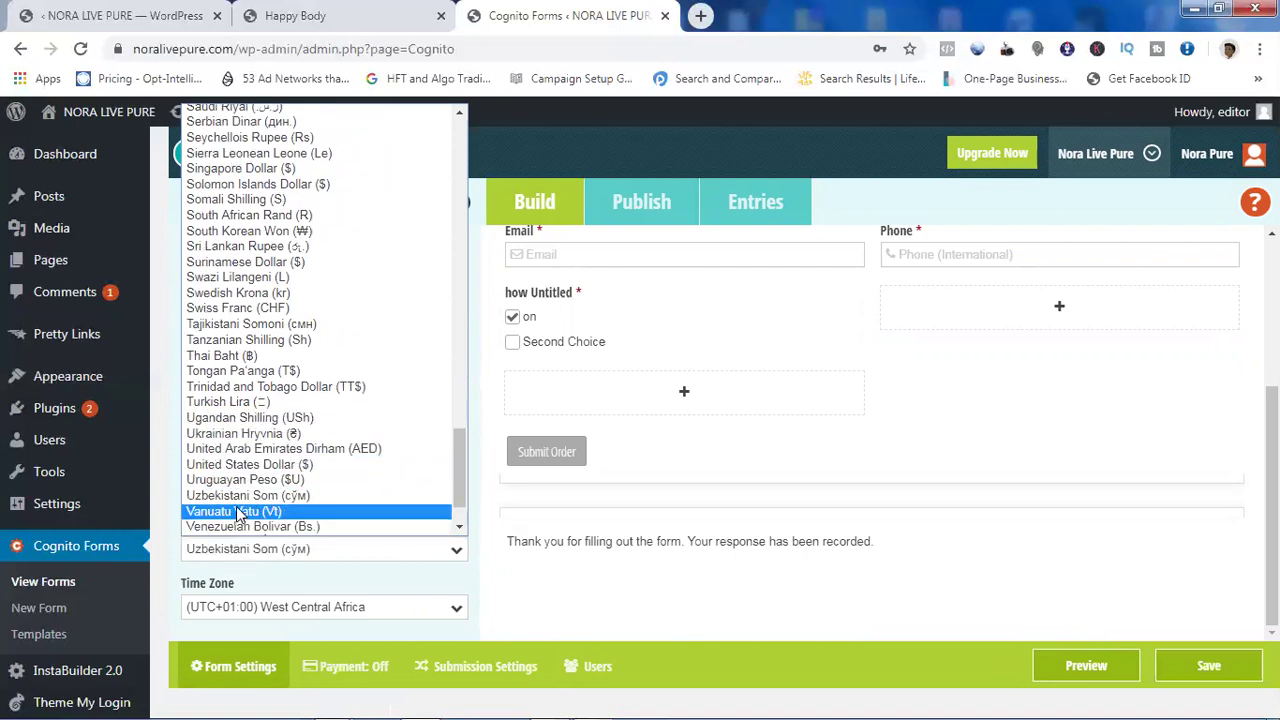
key("u")
key("u")
key("u")
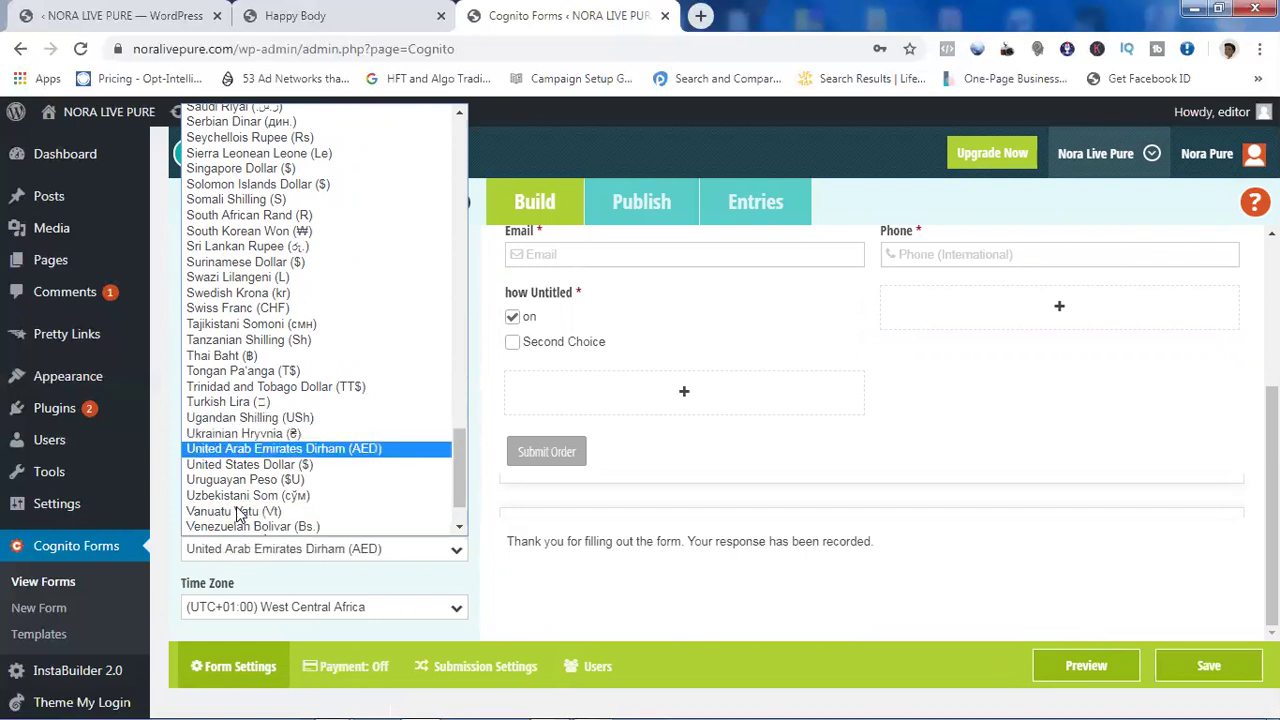
left_click(229, 466)
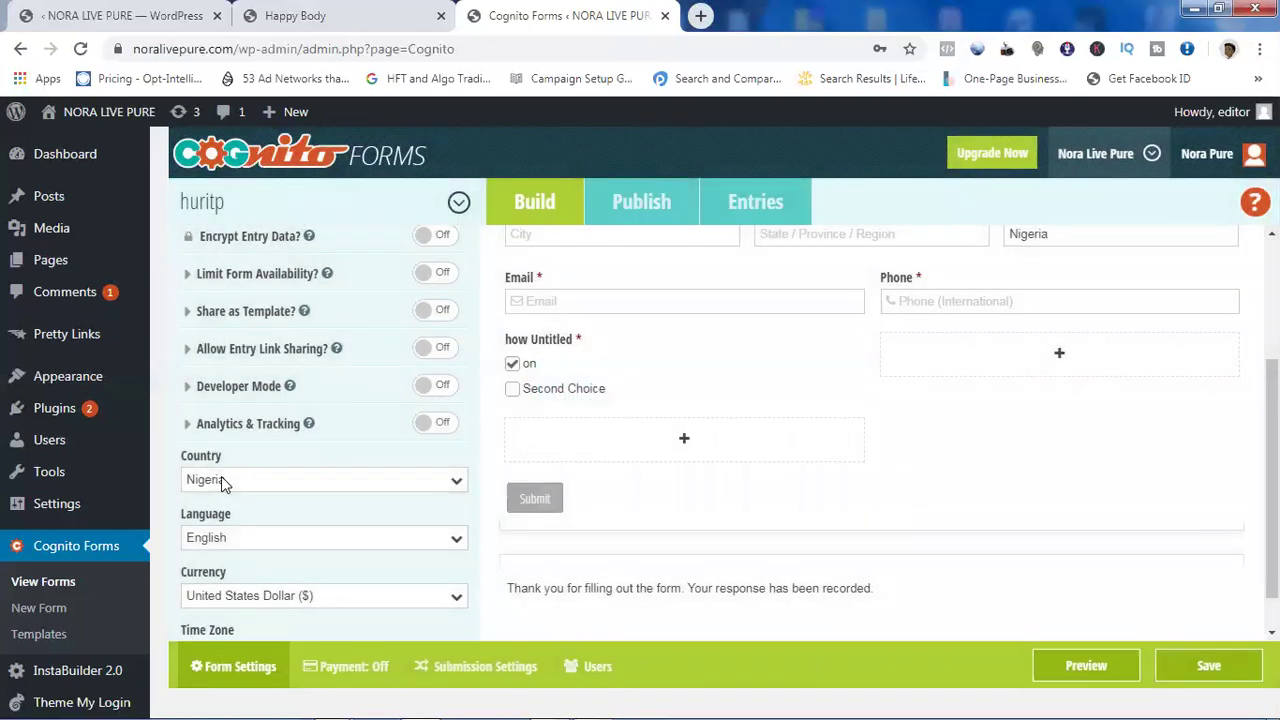
Step: Set the huritp form's country to United States in the form settings and save the form
left_click(222, 480)
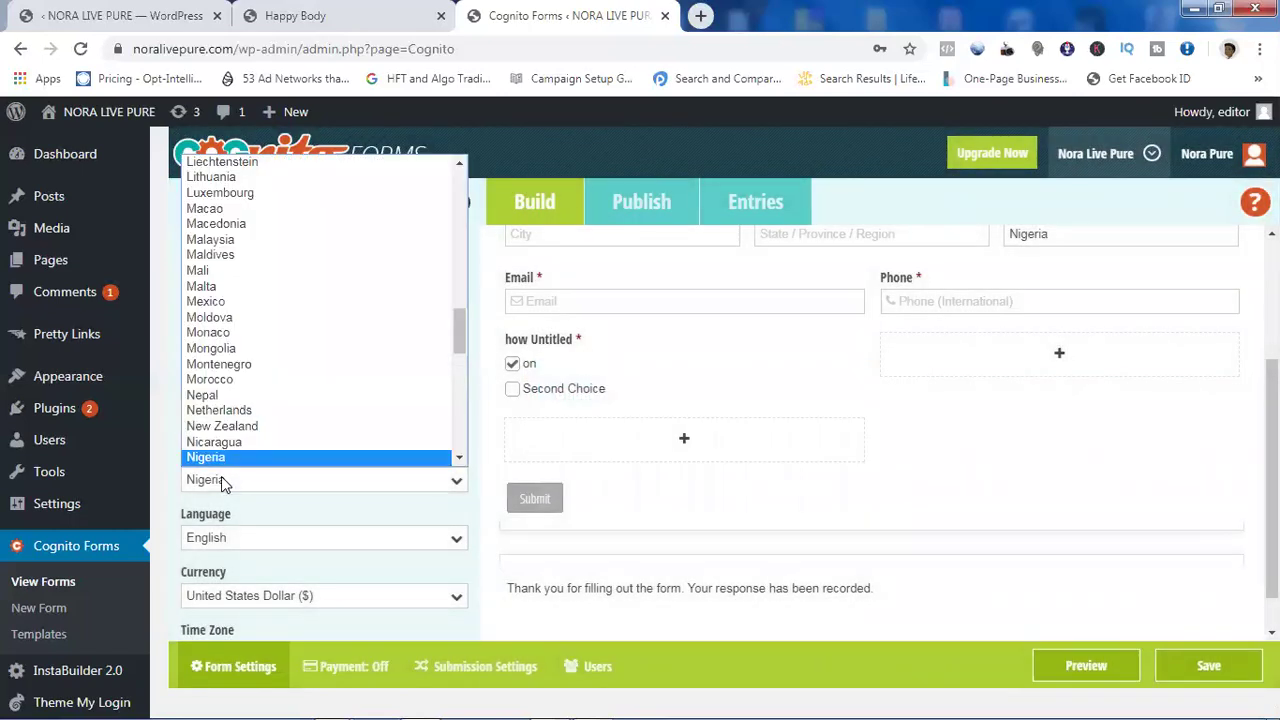
key("u")
key("n")
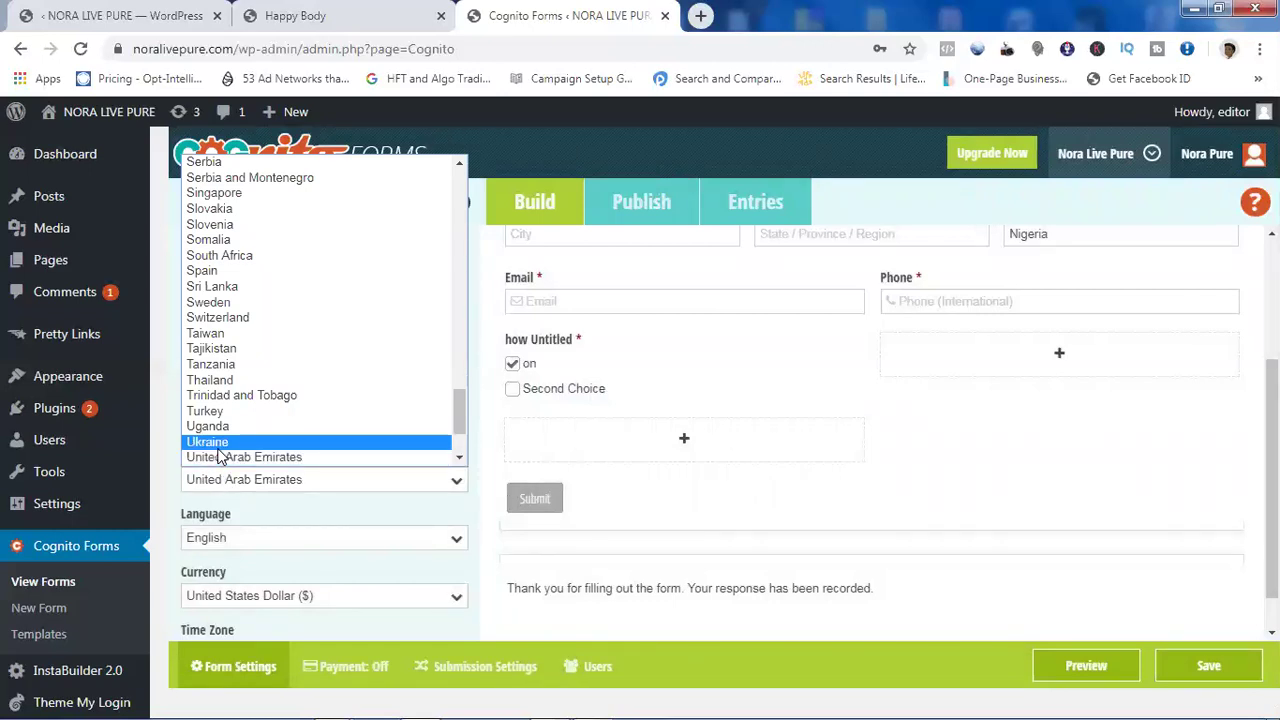
scroll(457, 449, "down", 2)
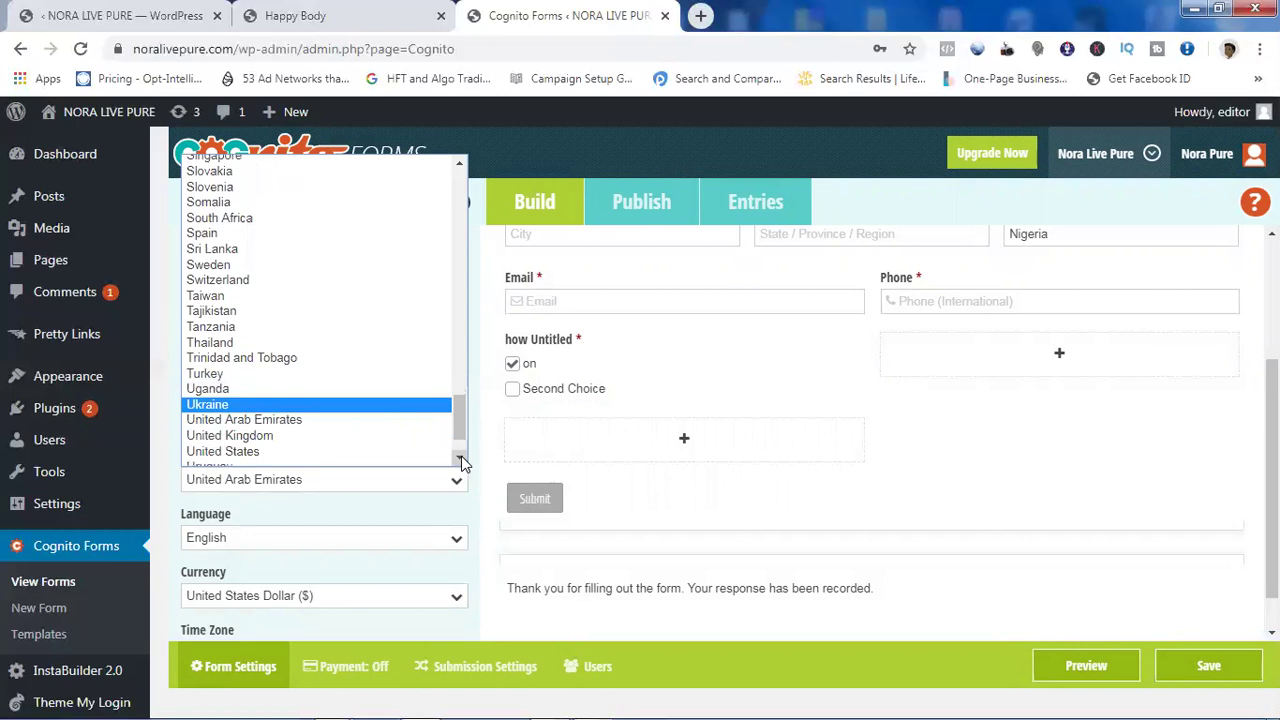
left_click(291, 414)
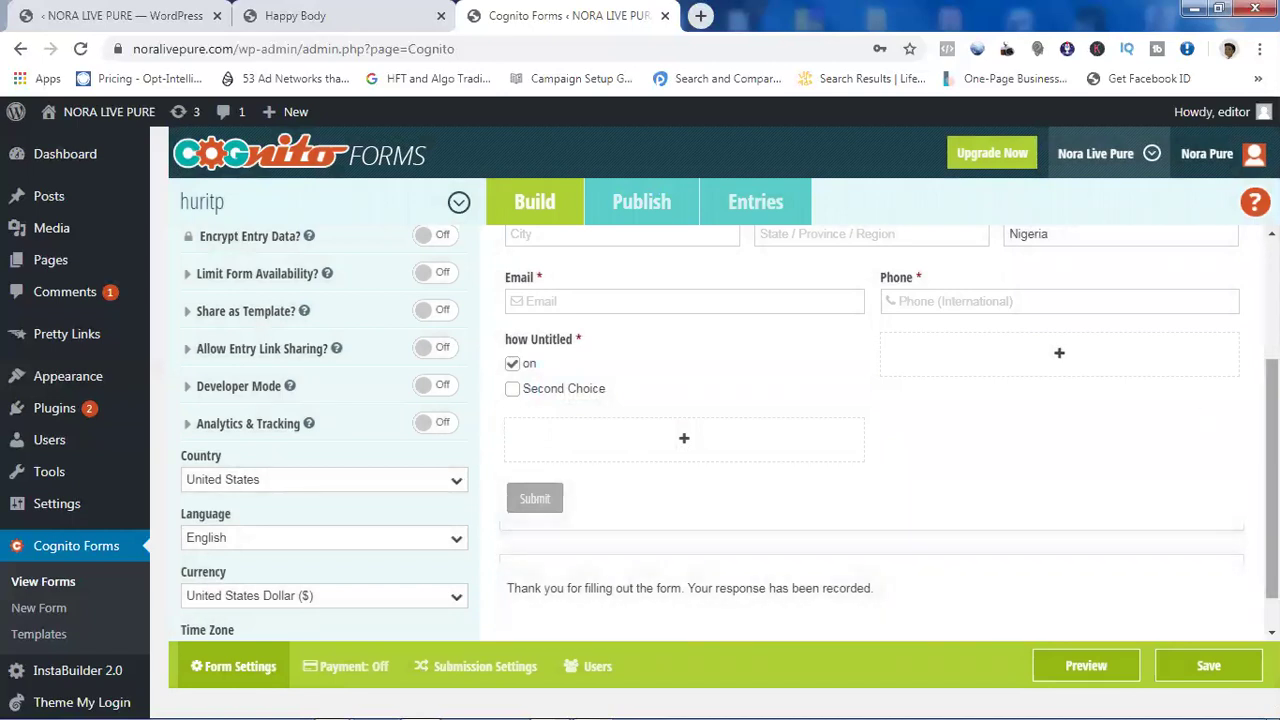
scroll(730, 434, "down", 1)
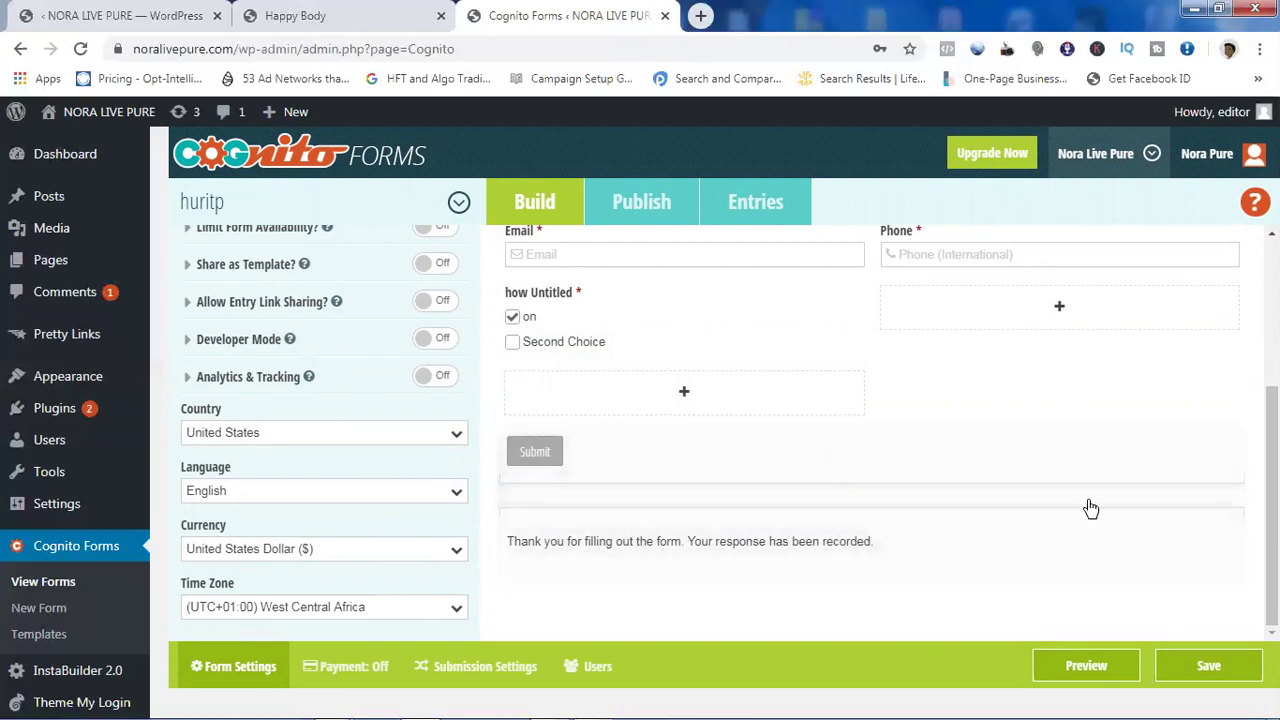
scroll(1074, 486, "up", 5)
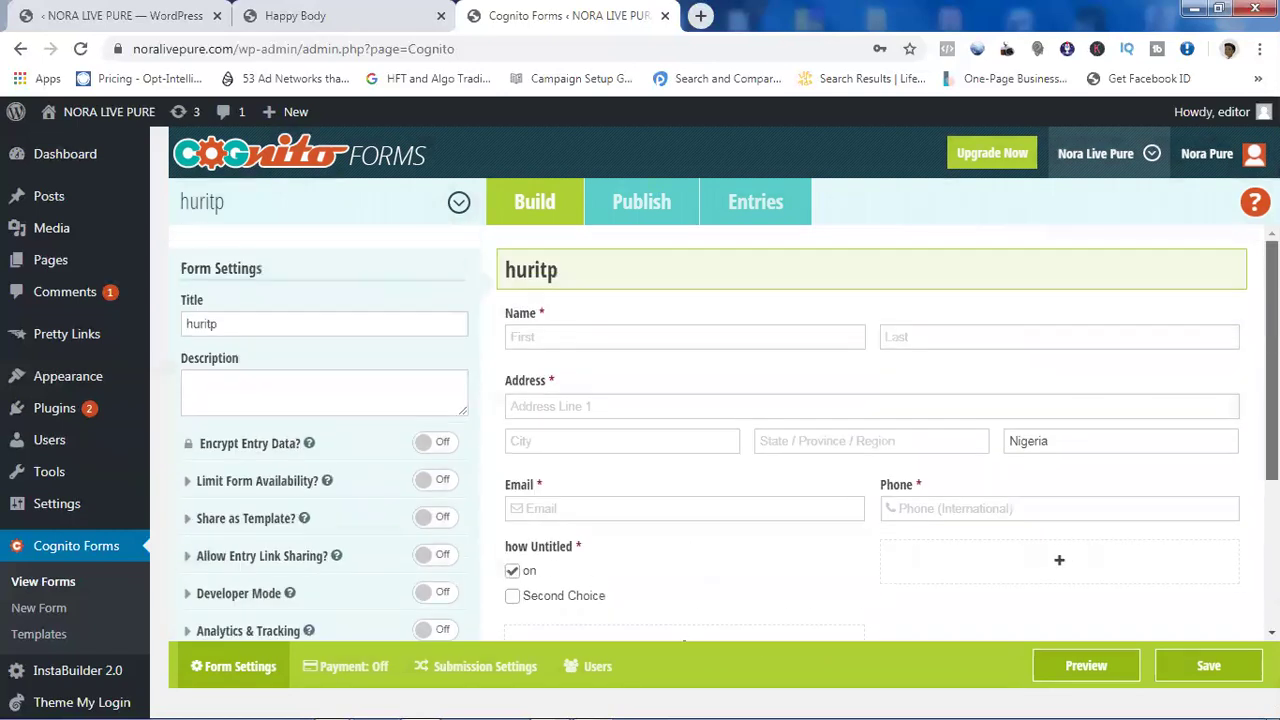
scroll(724, 434, "down", 5)
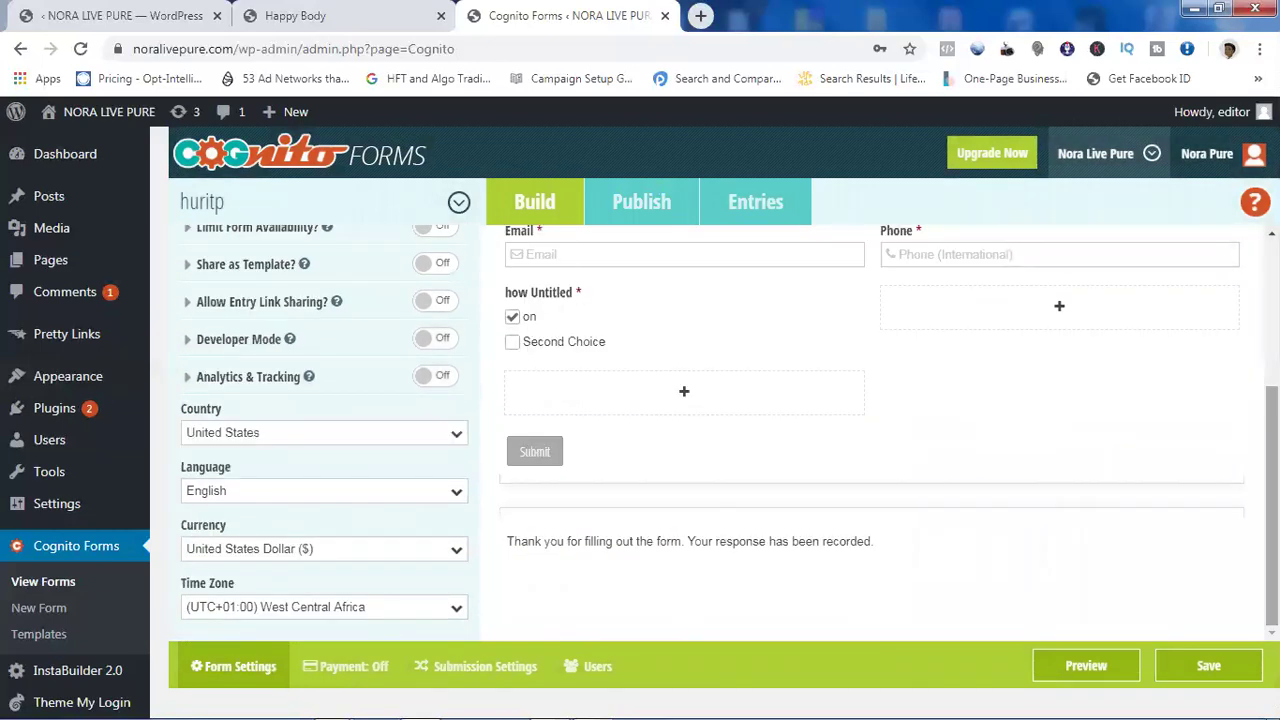
left_click(1209, 668)
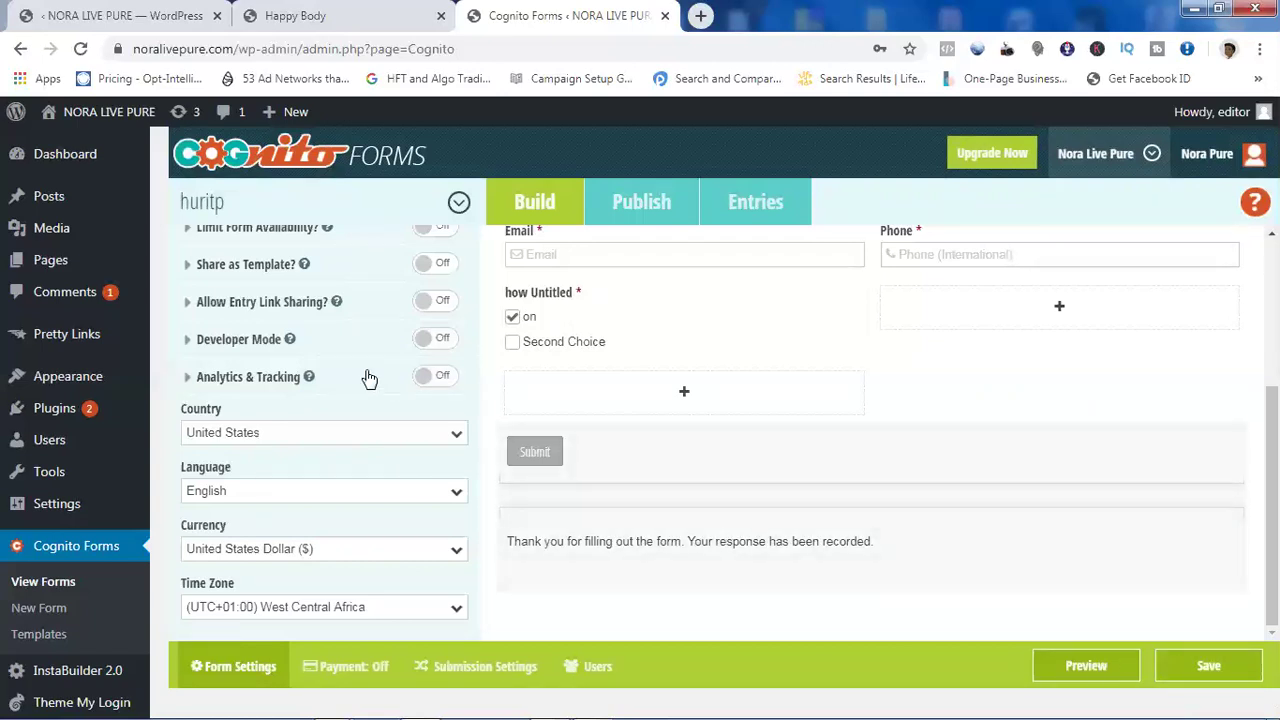
Step: Start a new WordPress post and embed the first listed huritp Cognito form in its body
mouse_move(60, 196)
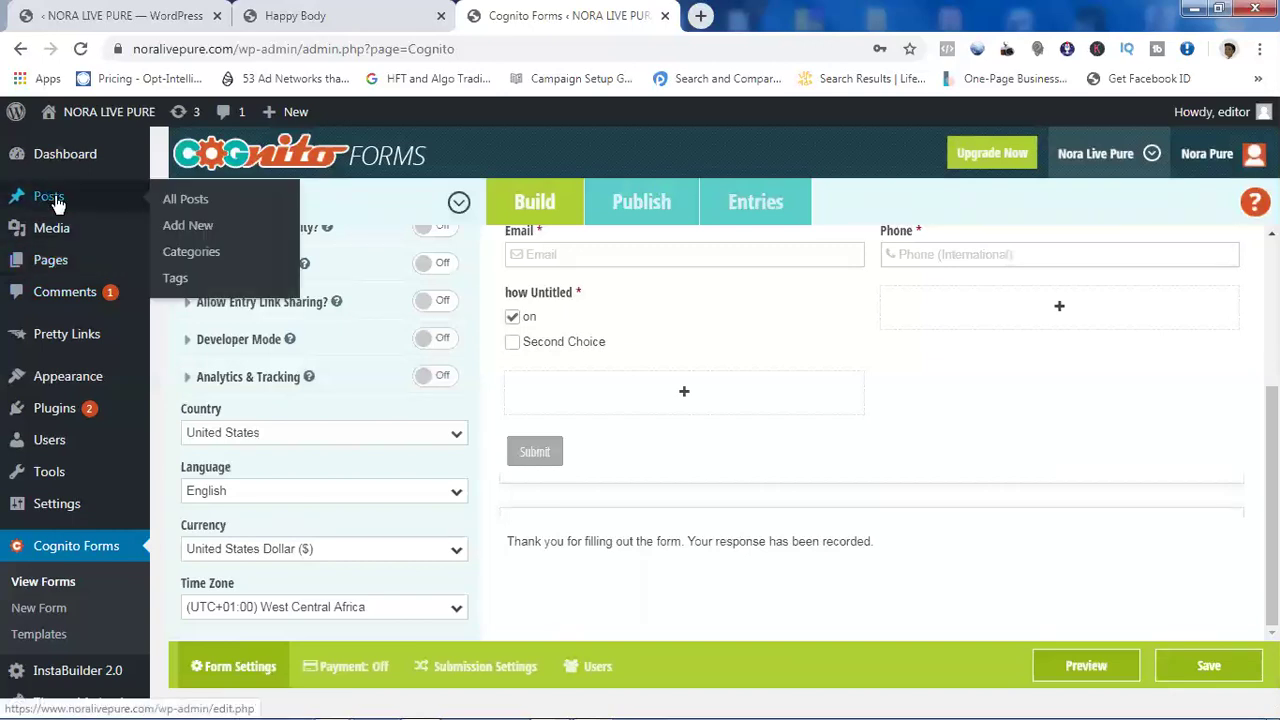
left_click(237, 230)
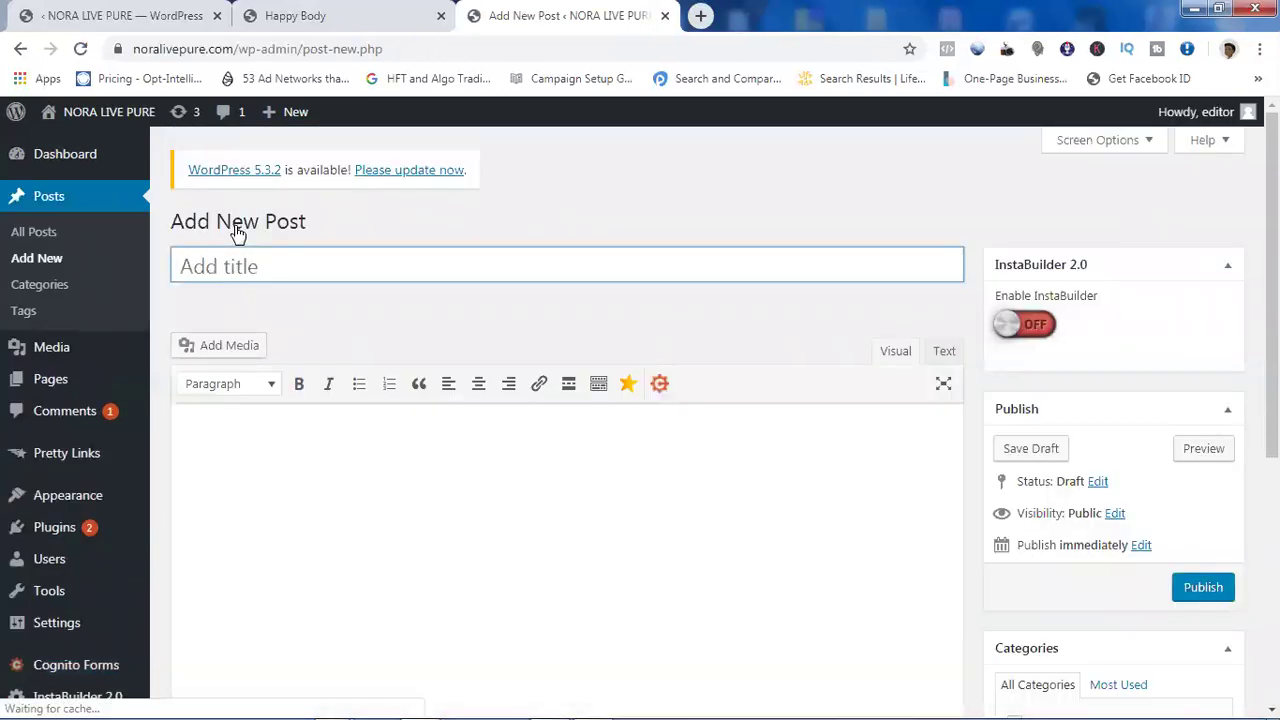
left_click(660, 386)
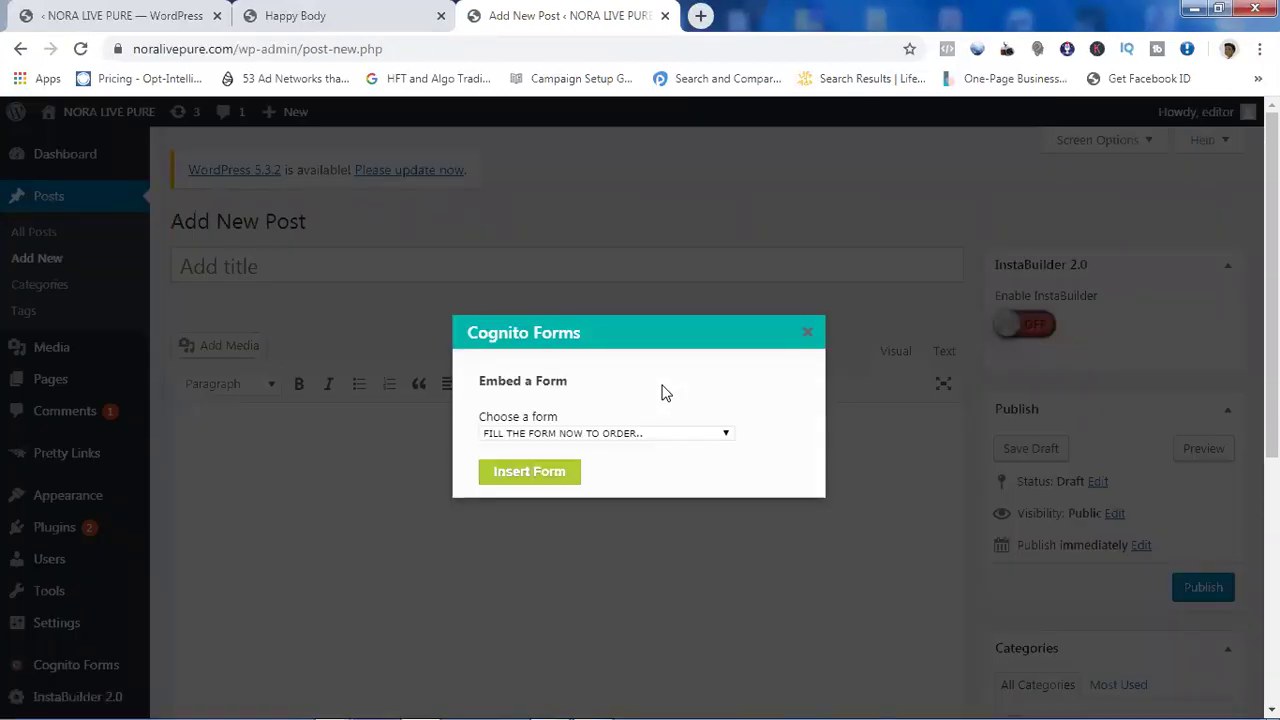
left_click(622, 436)
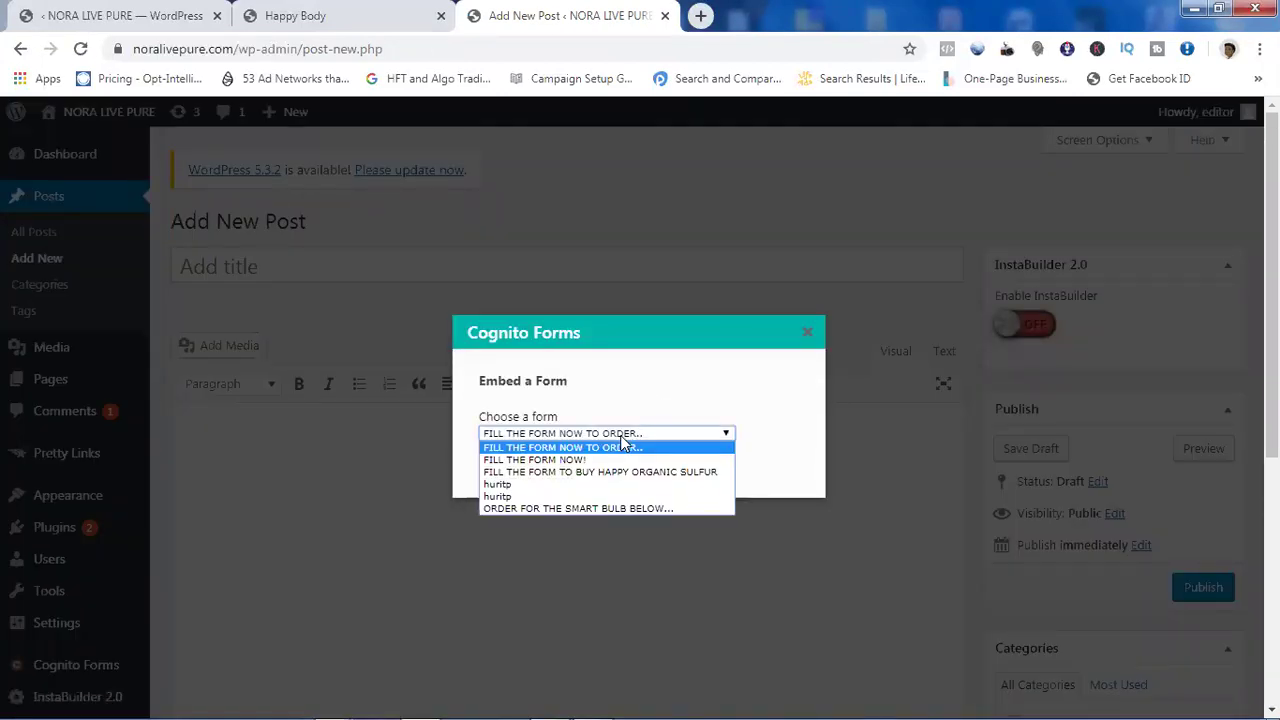
left_click(507, 490)
left_click(531, 474)
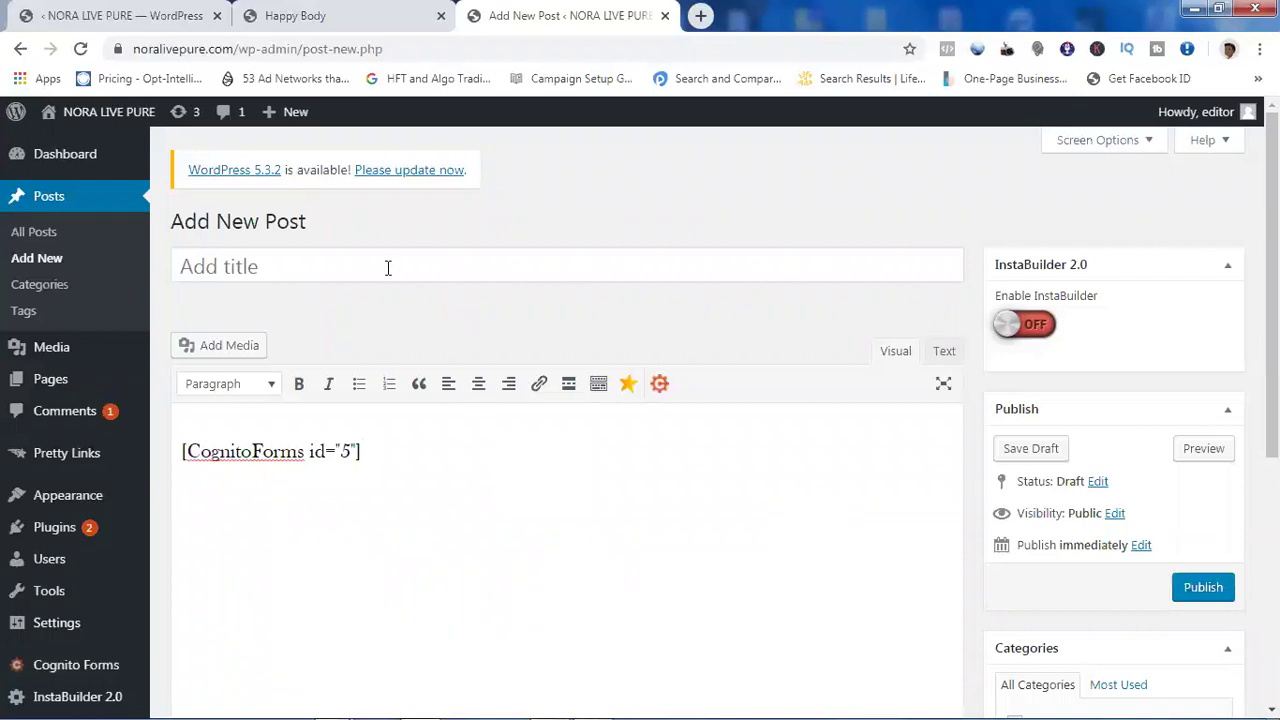
Step: Look at the embedded form in the sales page editor and its Happy Body preview, and close the preview
left_click(117, 10)
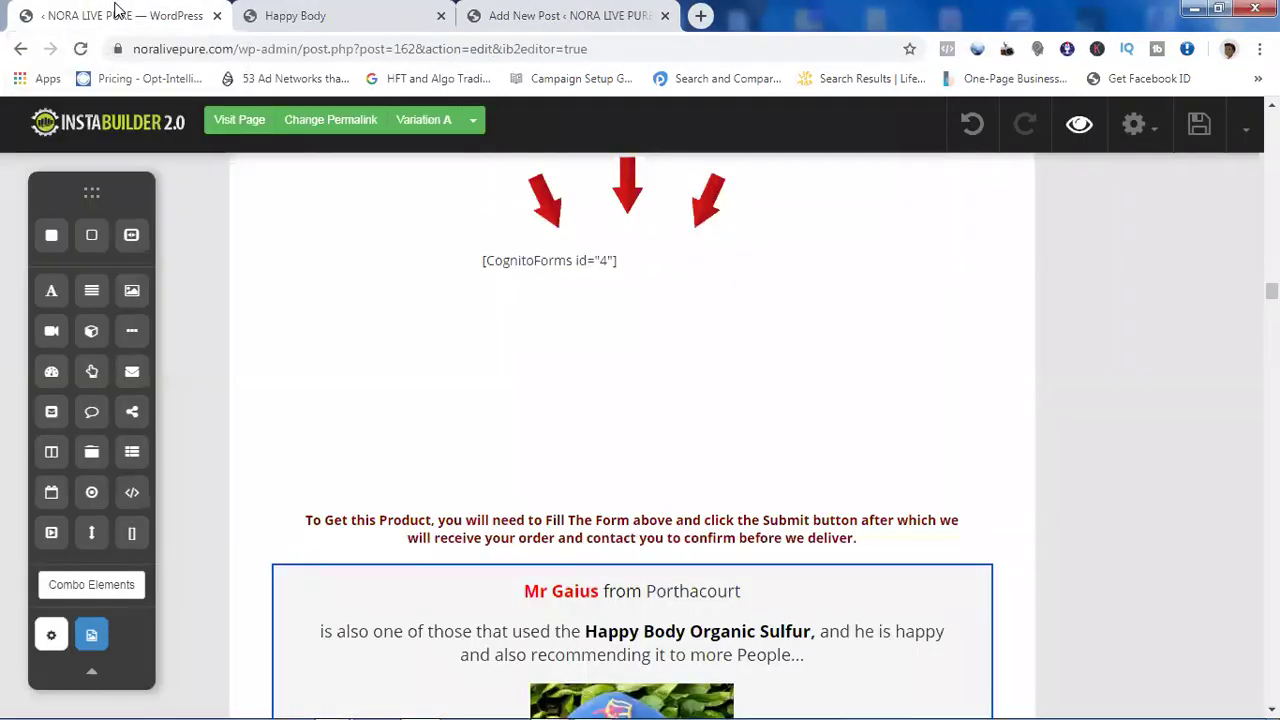
left_click(313, 10)
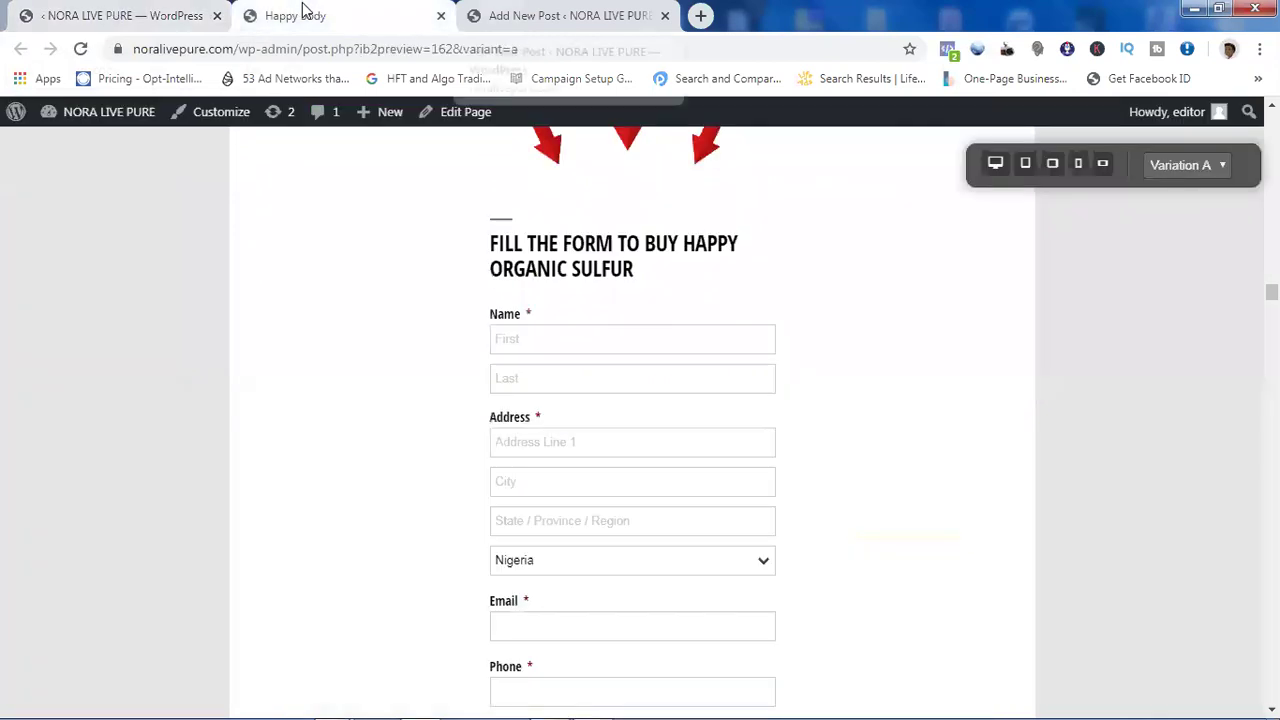
left_click(441, 16)
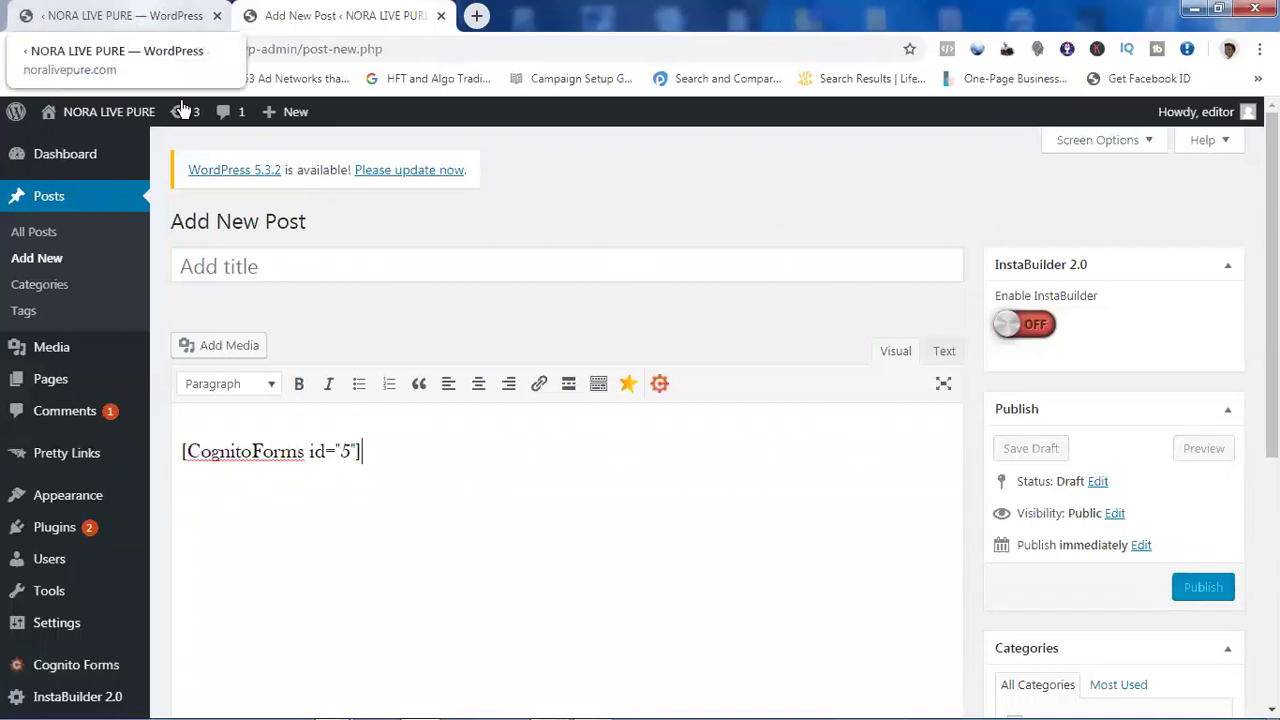
Step: Leave the new post without saving and bring up the page list on the InstaBuilder 2.0 dashboard
mouse_move(71, 676)
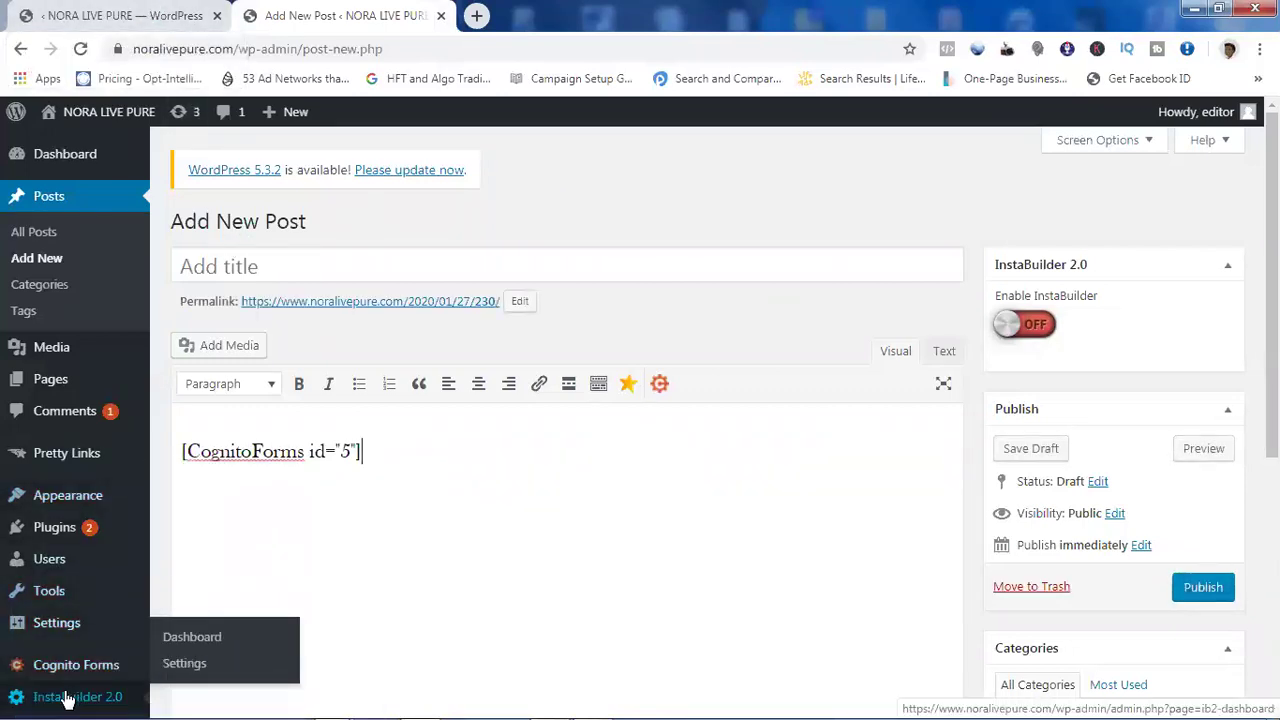
left_click(67, 698)
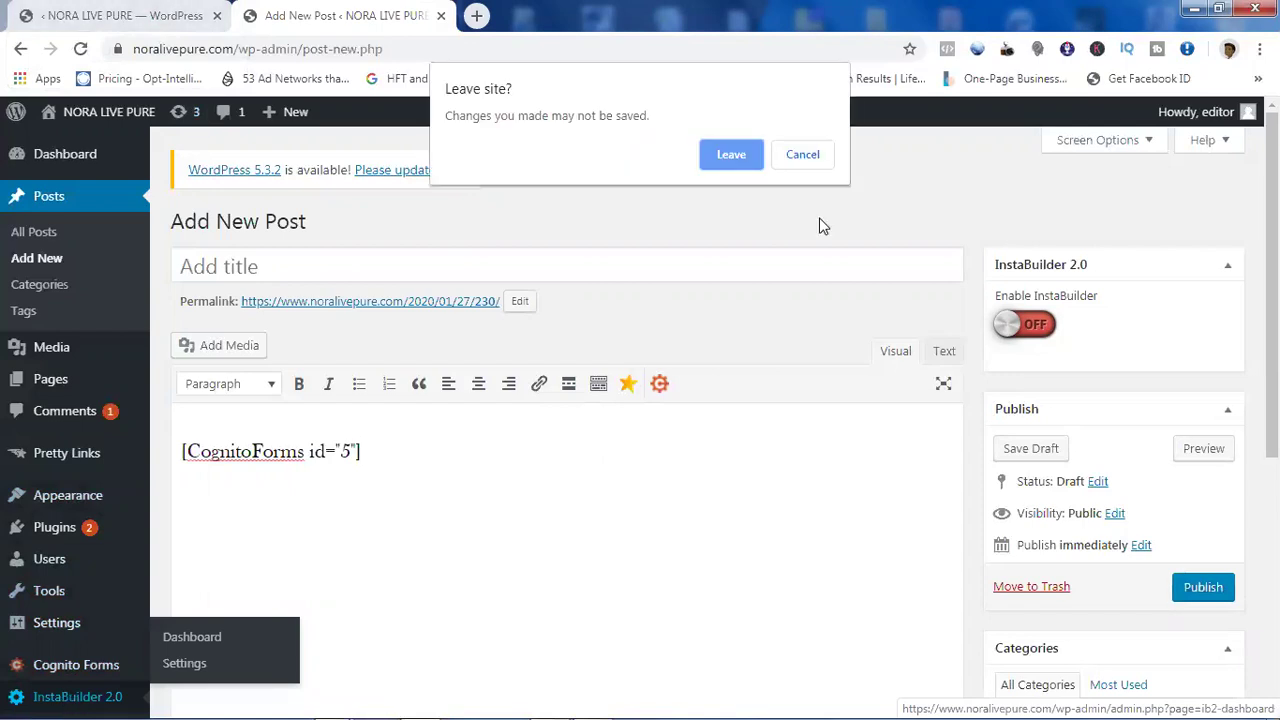
left_click(727, 160)
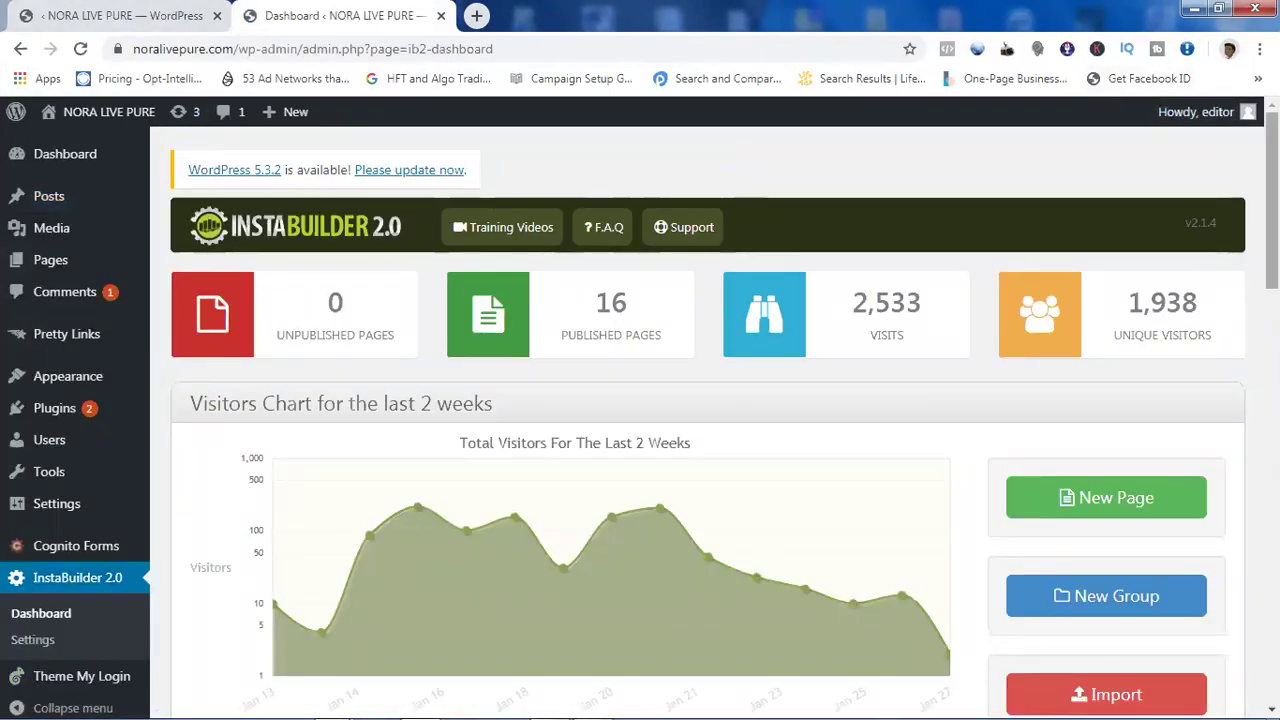
scroll(640, 416, "down", 3)
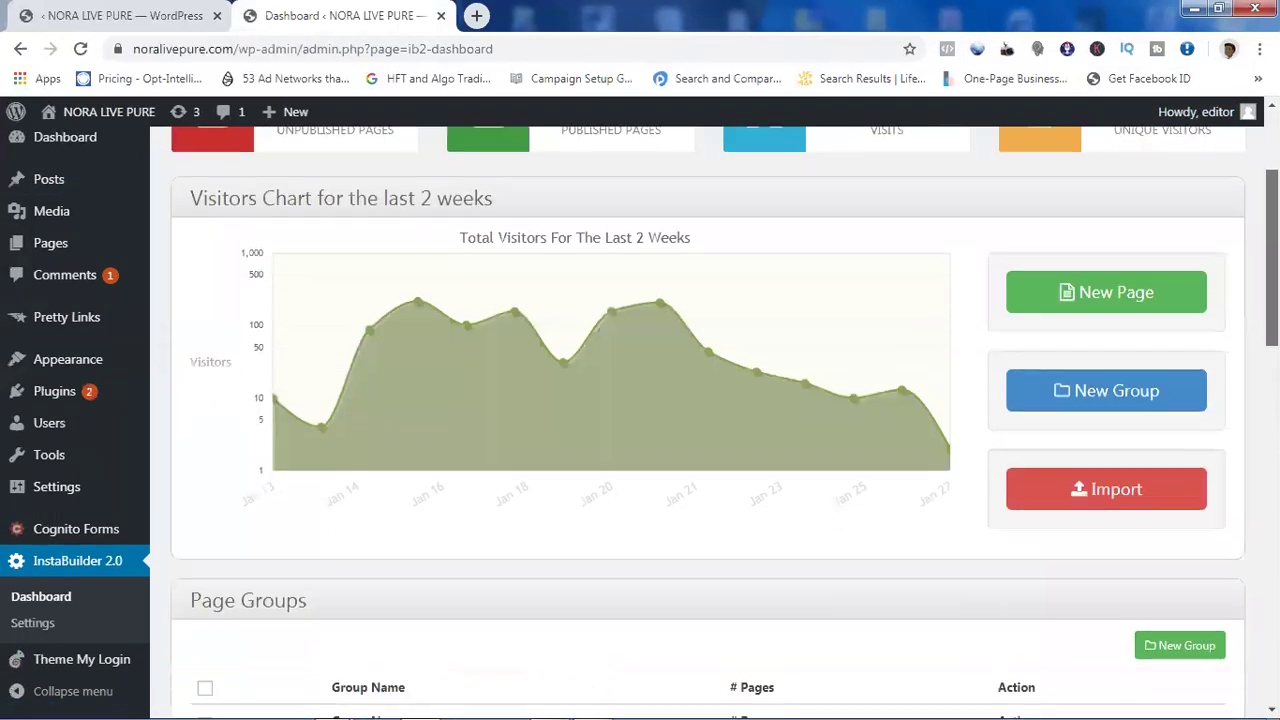
scroll(640, 416, "down", 1)
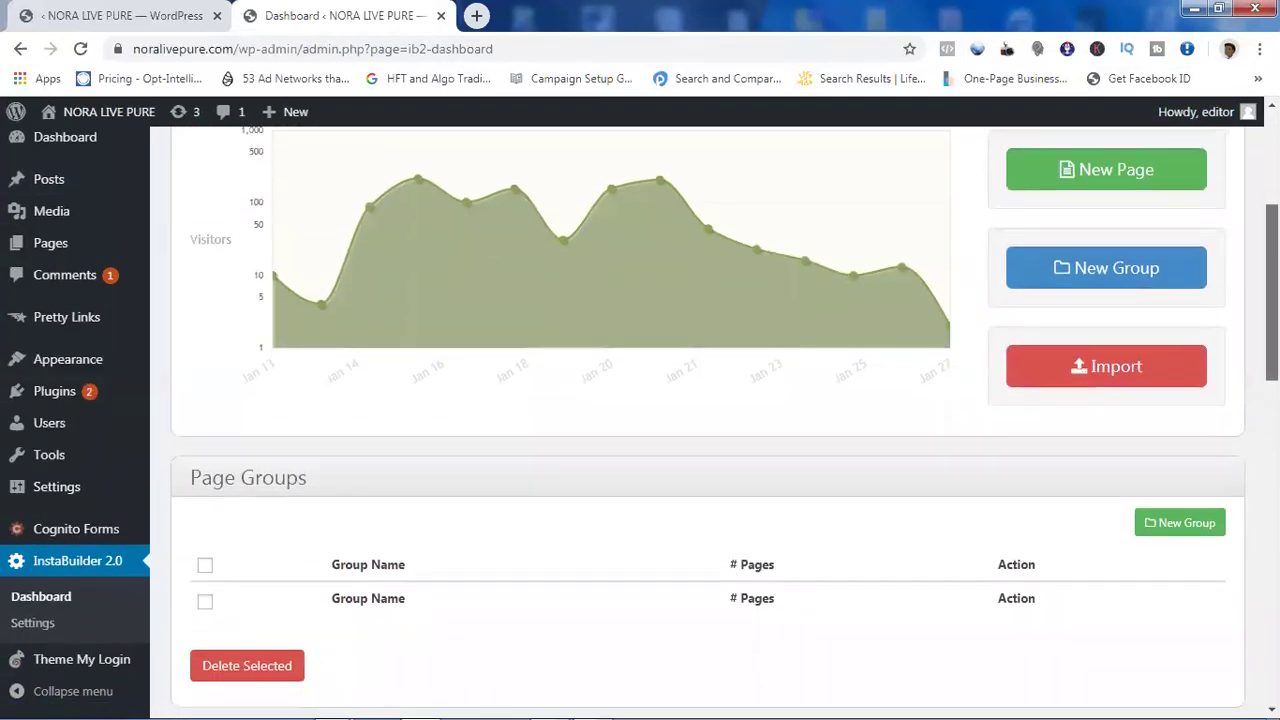
scroll(640, 416, "up", 2)
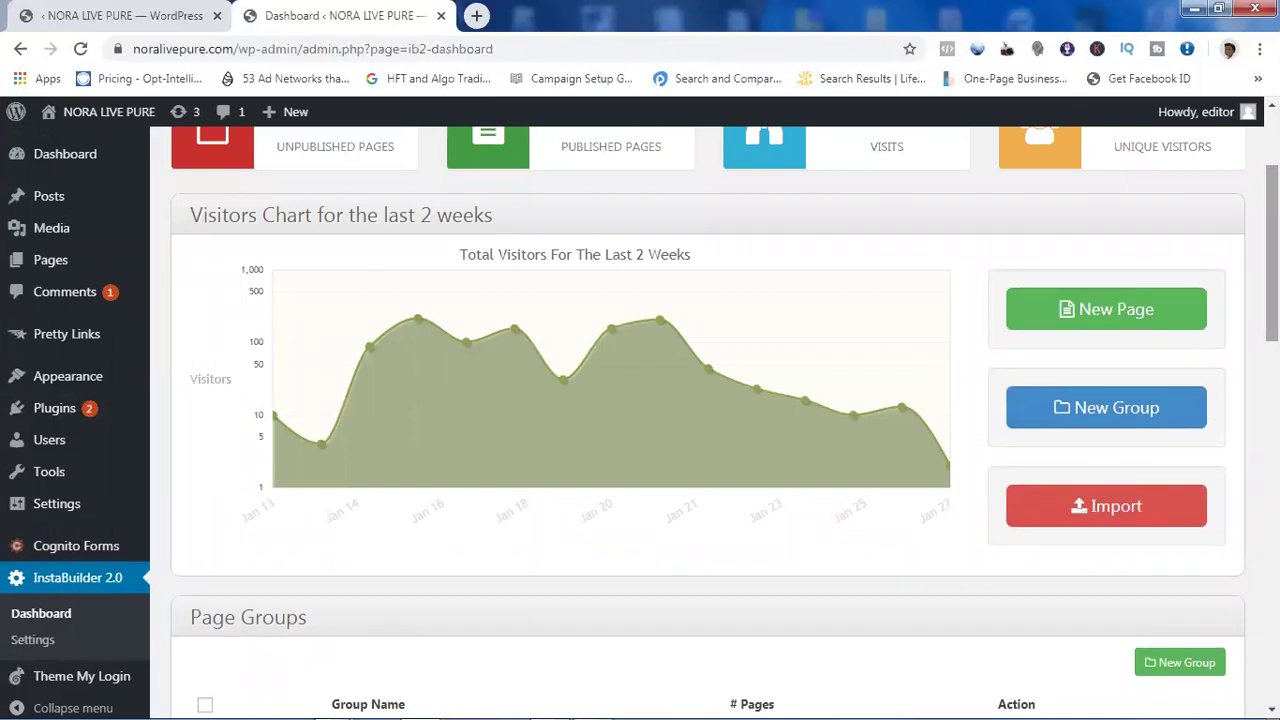
scroll(640, 416, "down", 10)
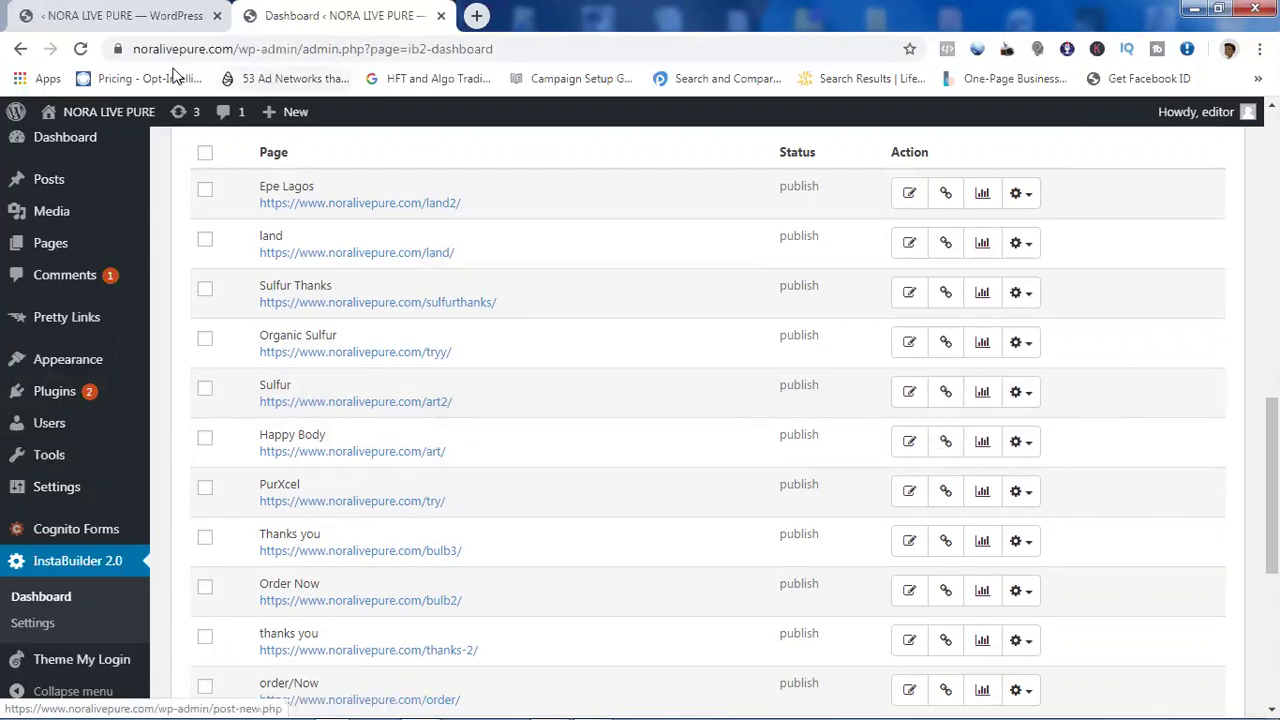
Step: Compare the open sales page with the page list and examine the extra actions available for the Happy Body page, such as Export
left_click(123, 16)
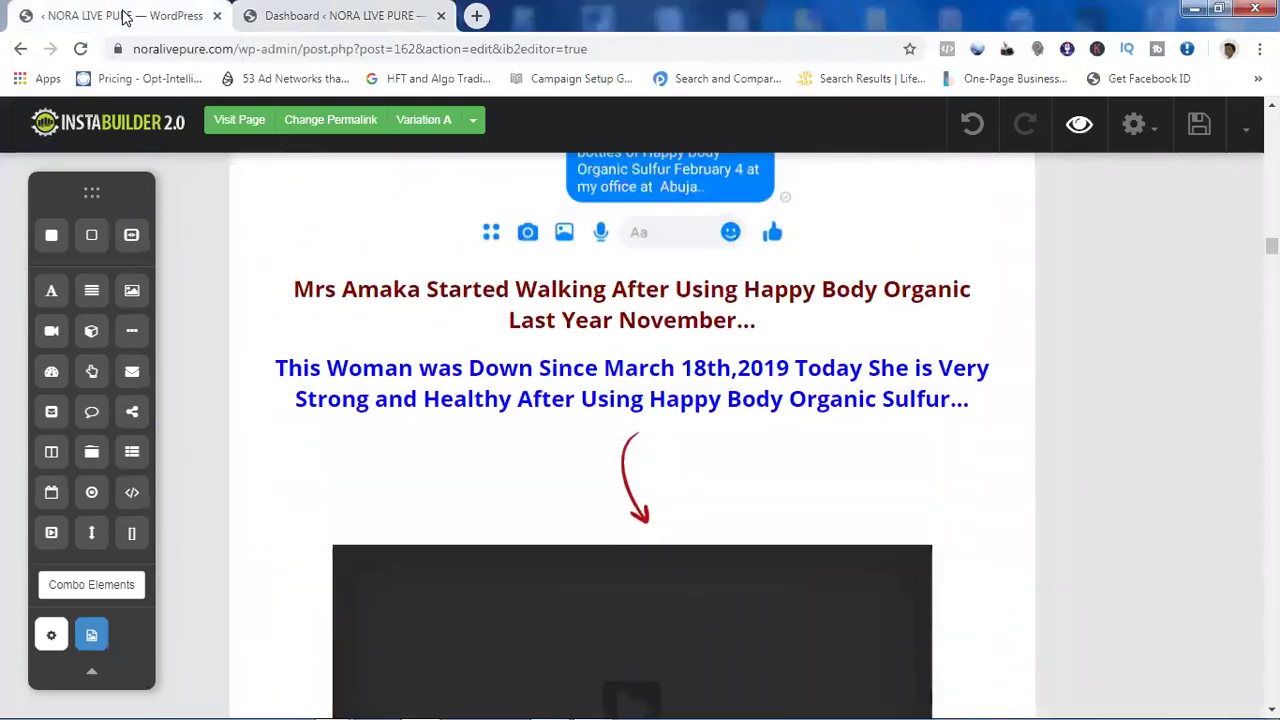
left_click(326, 12)
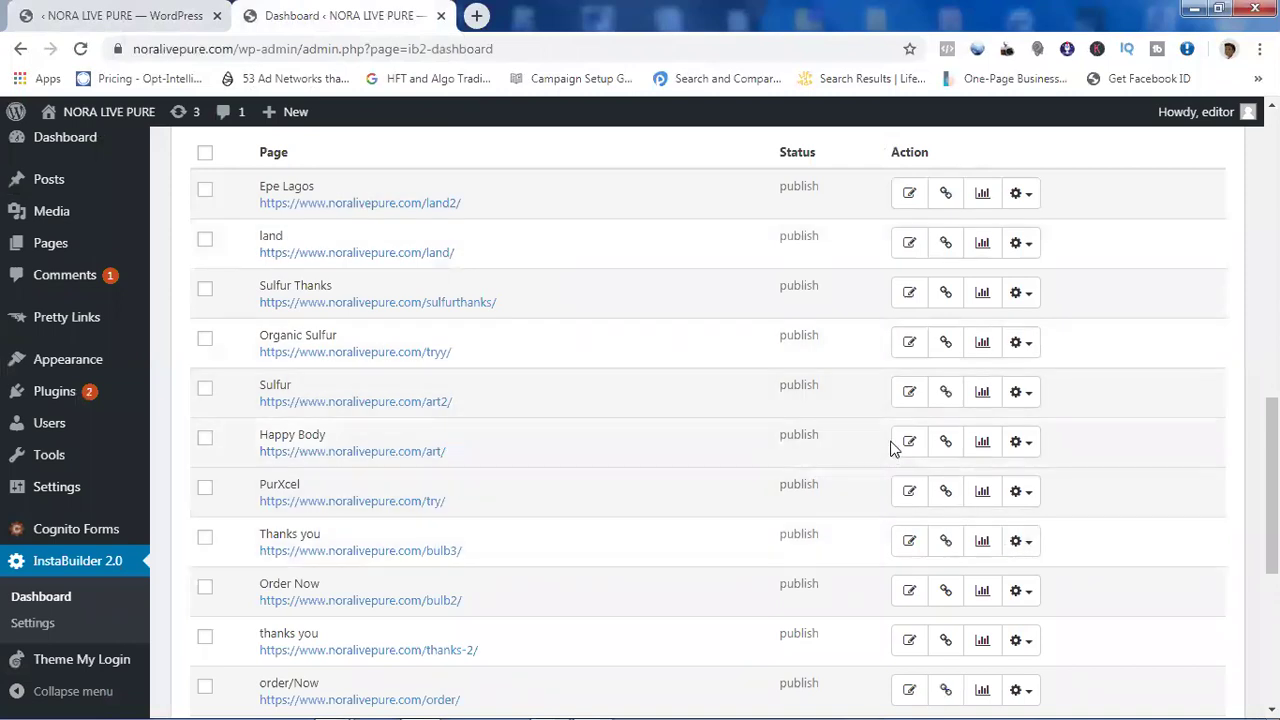
left_click(1020, 443)
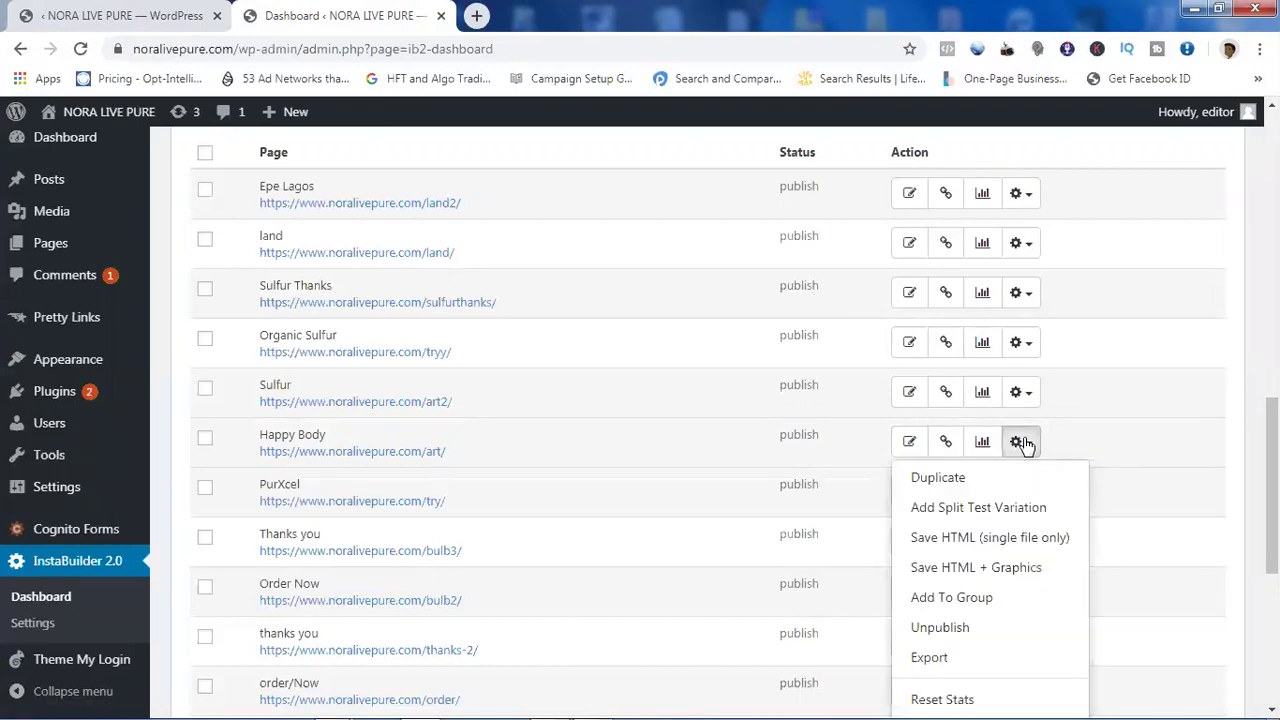
scroll(708, 420, "down", 1)
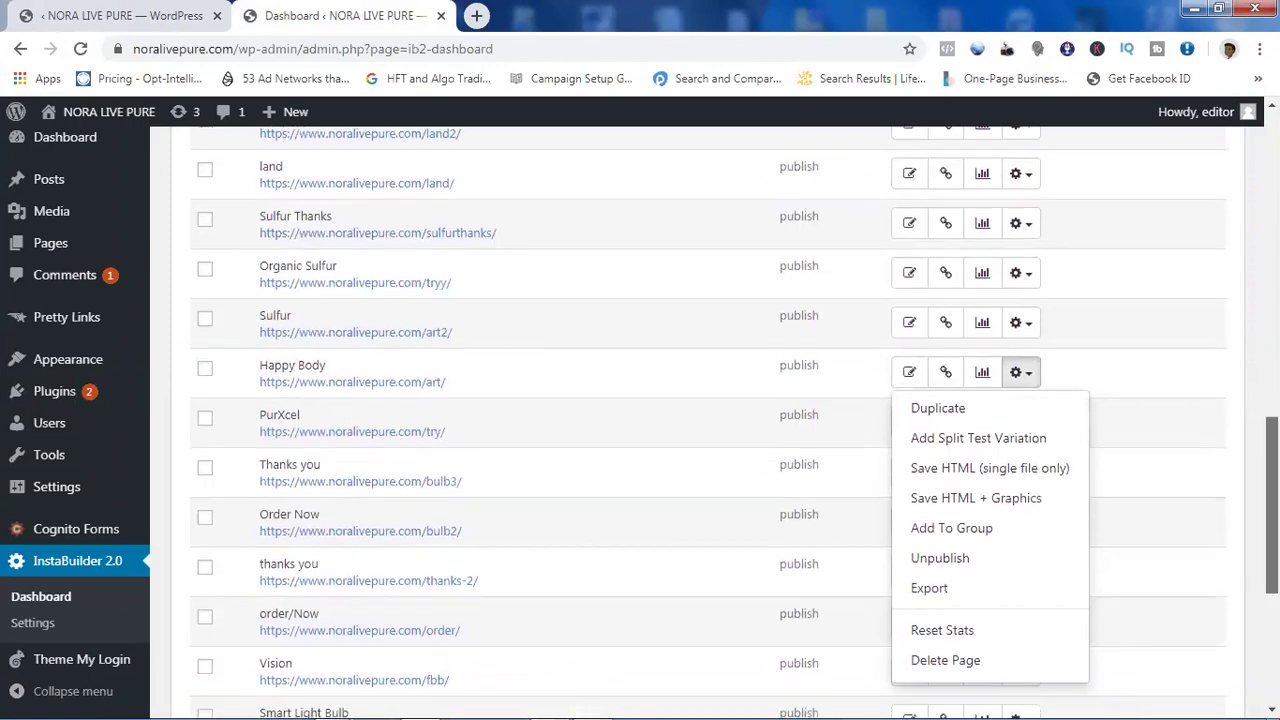
scroll(708, 420, "down", 1)
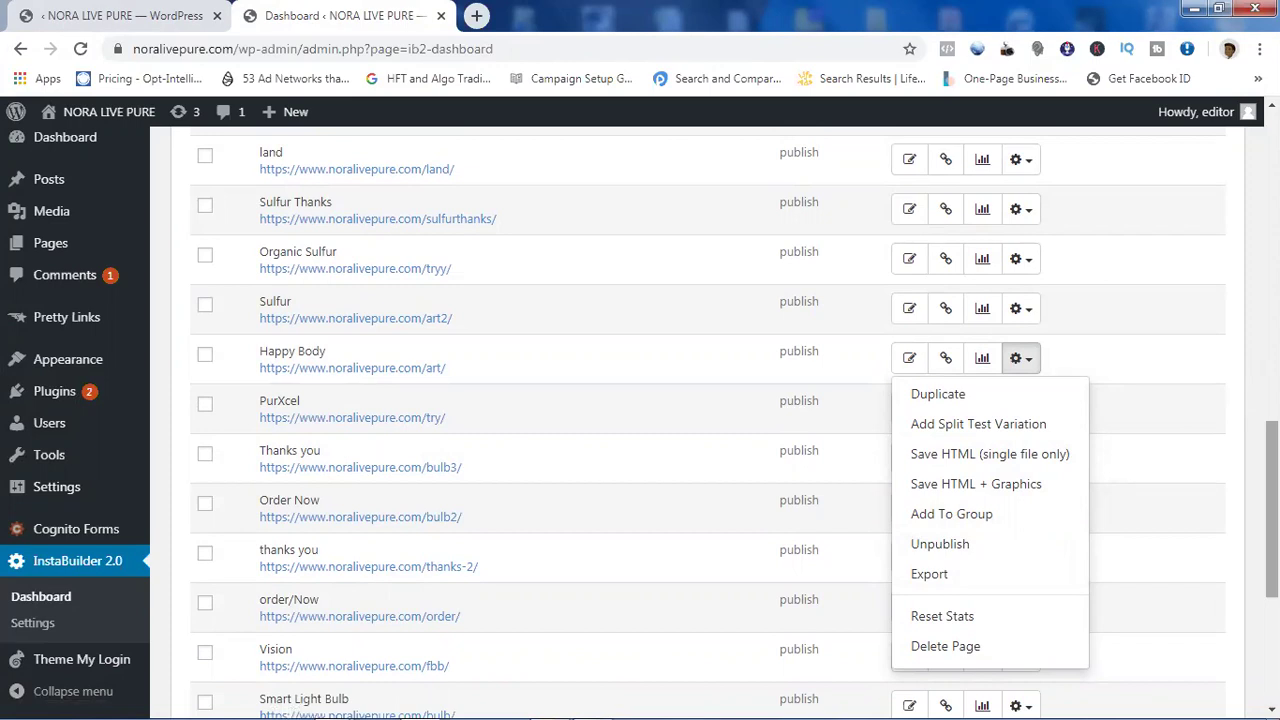
left_click(140, 12)
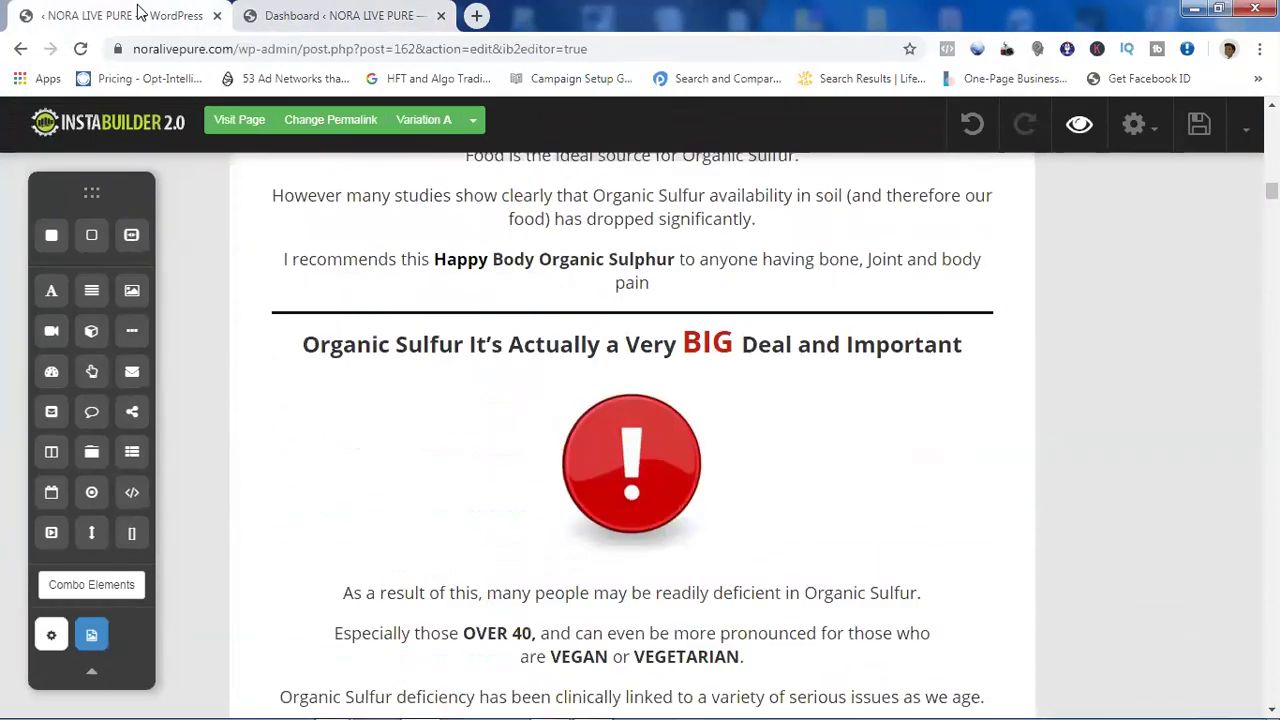
left_click(330, 17)
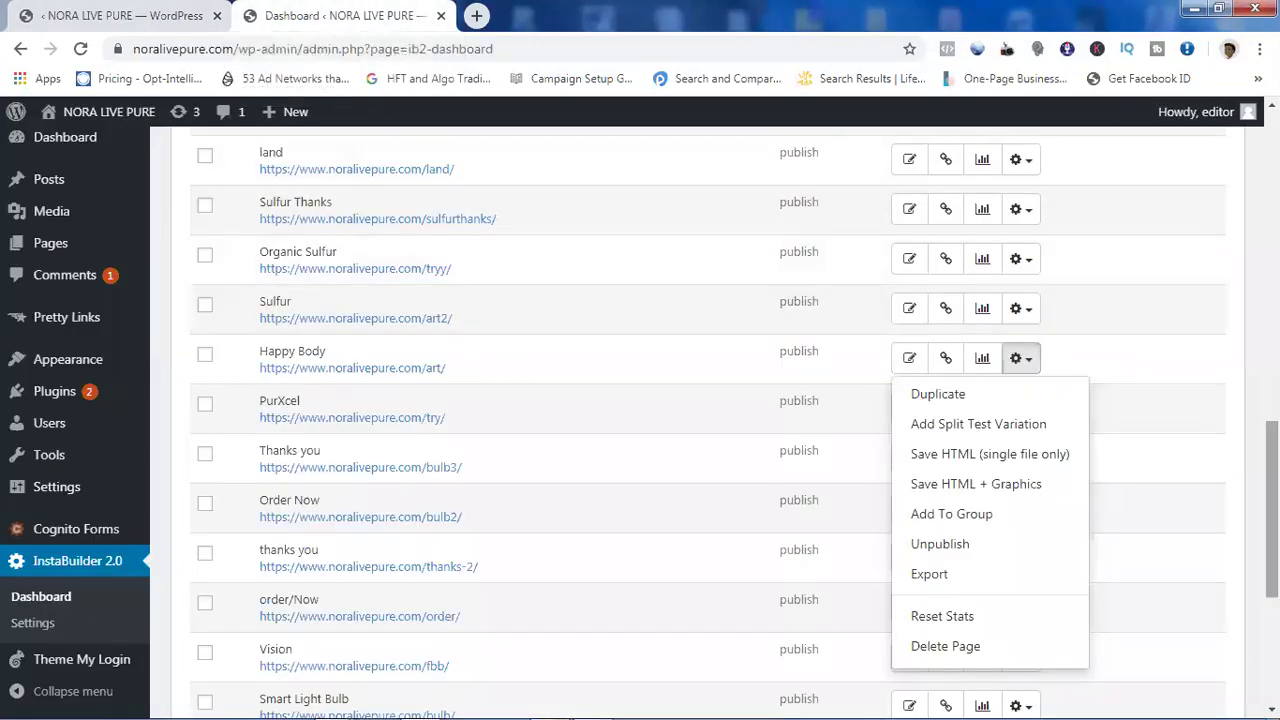
Step: Start importing an InstaBuilder page from a file and search the Videos library for "ib"
scroll(700, 420, "up", 9)
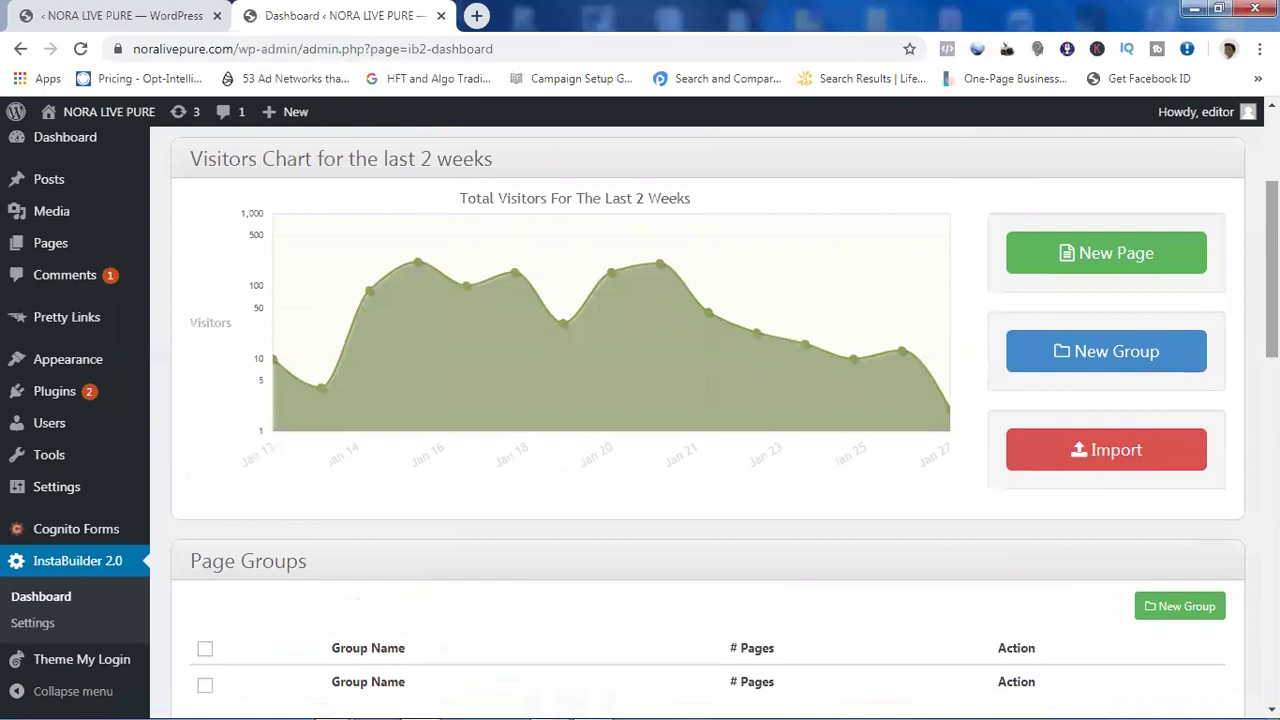
left_click(1118, 452)
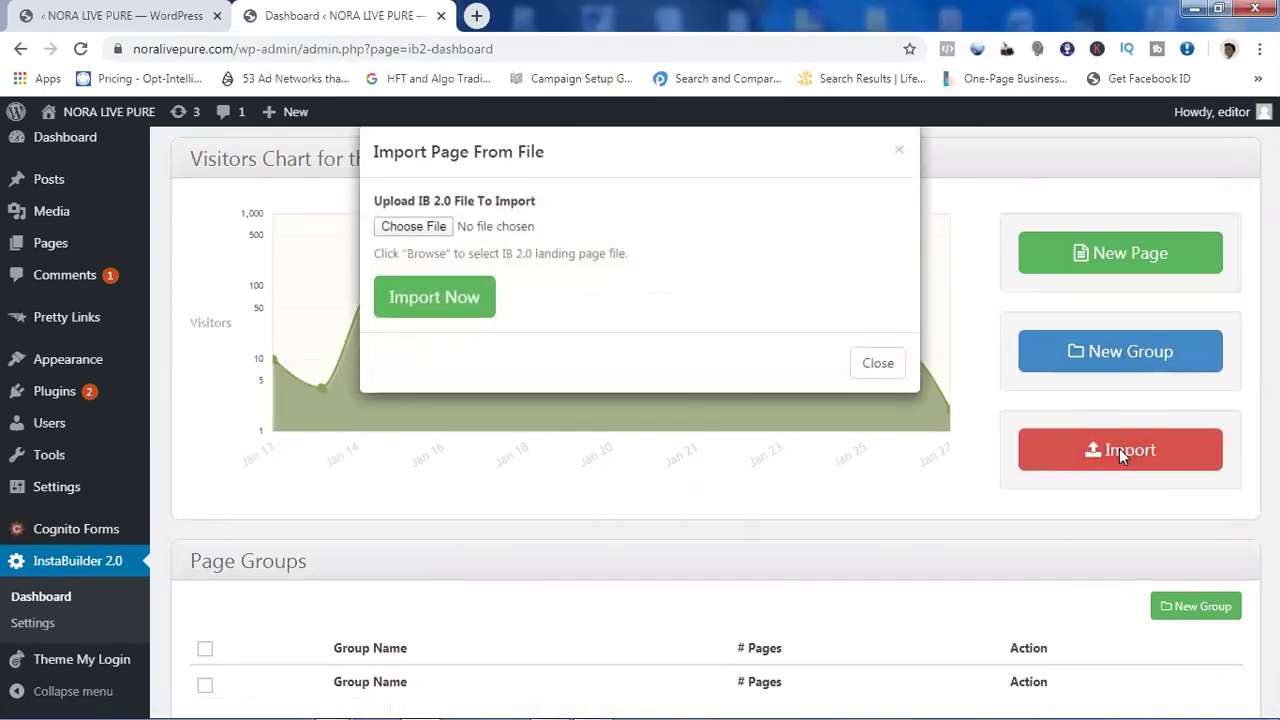
left_click(405, 232)
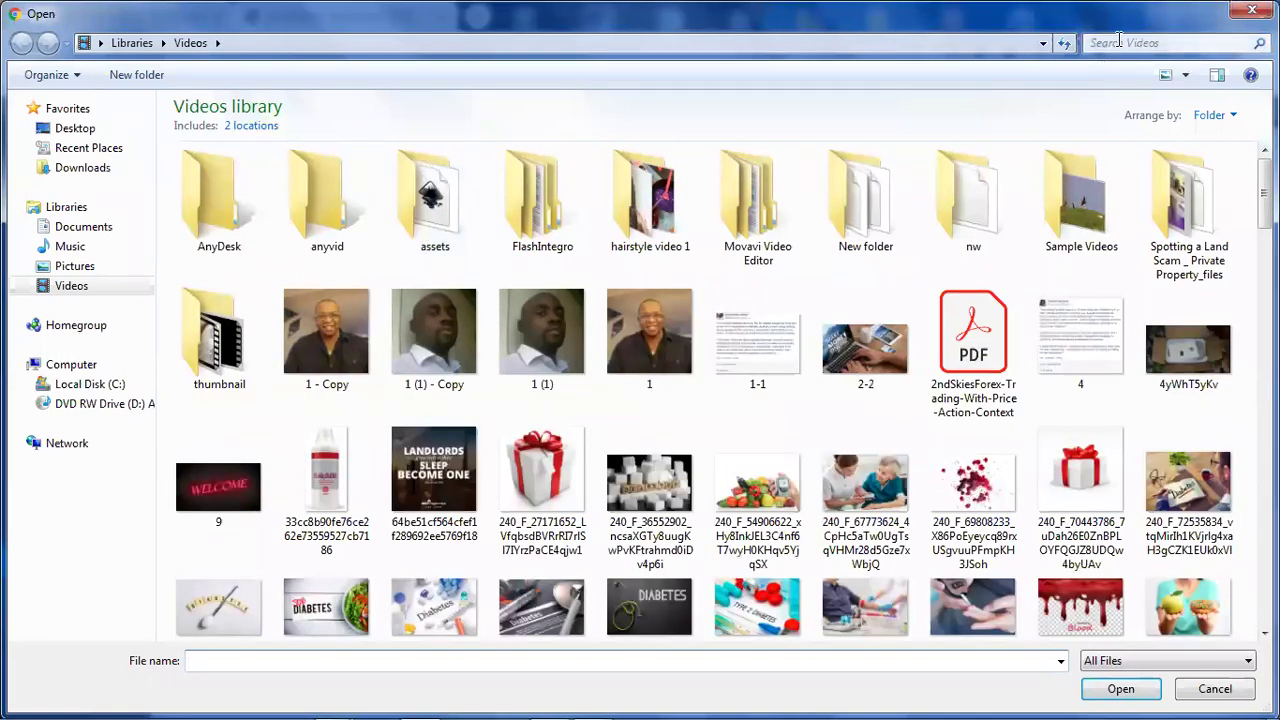
left_click(1119, 41)
type("ib")
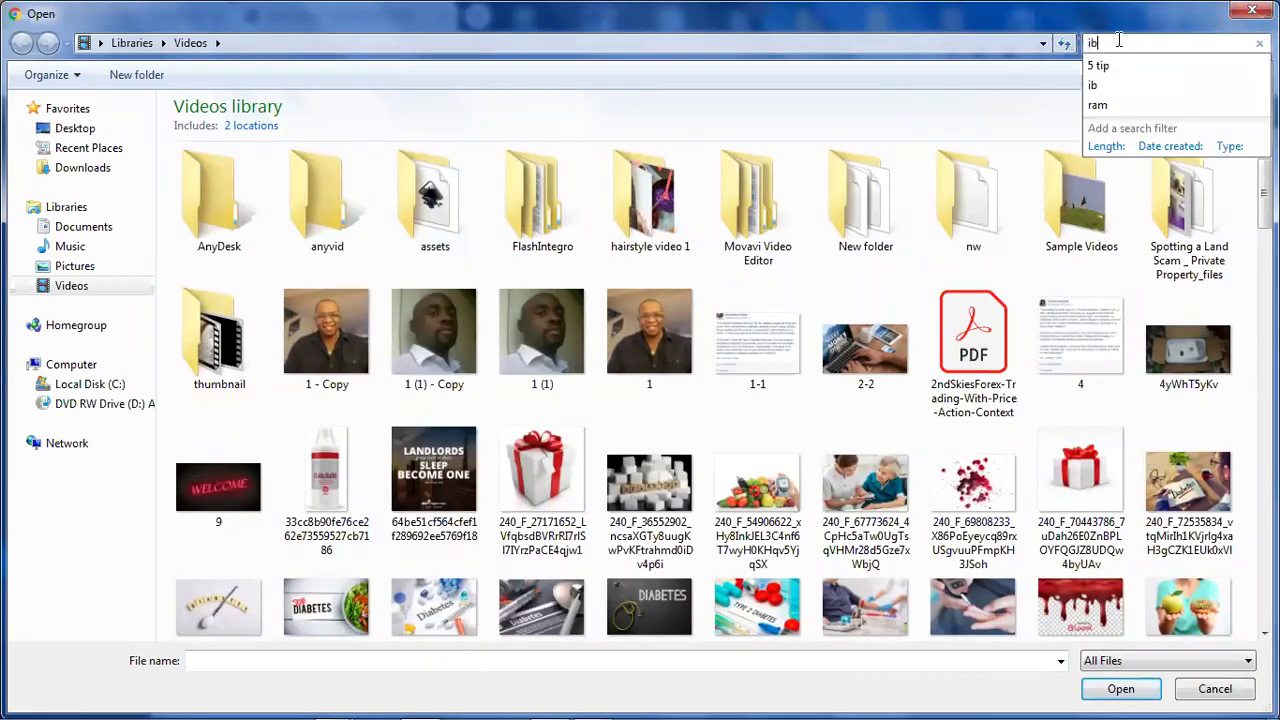
key("Return")
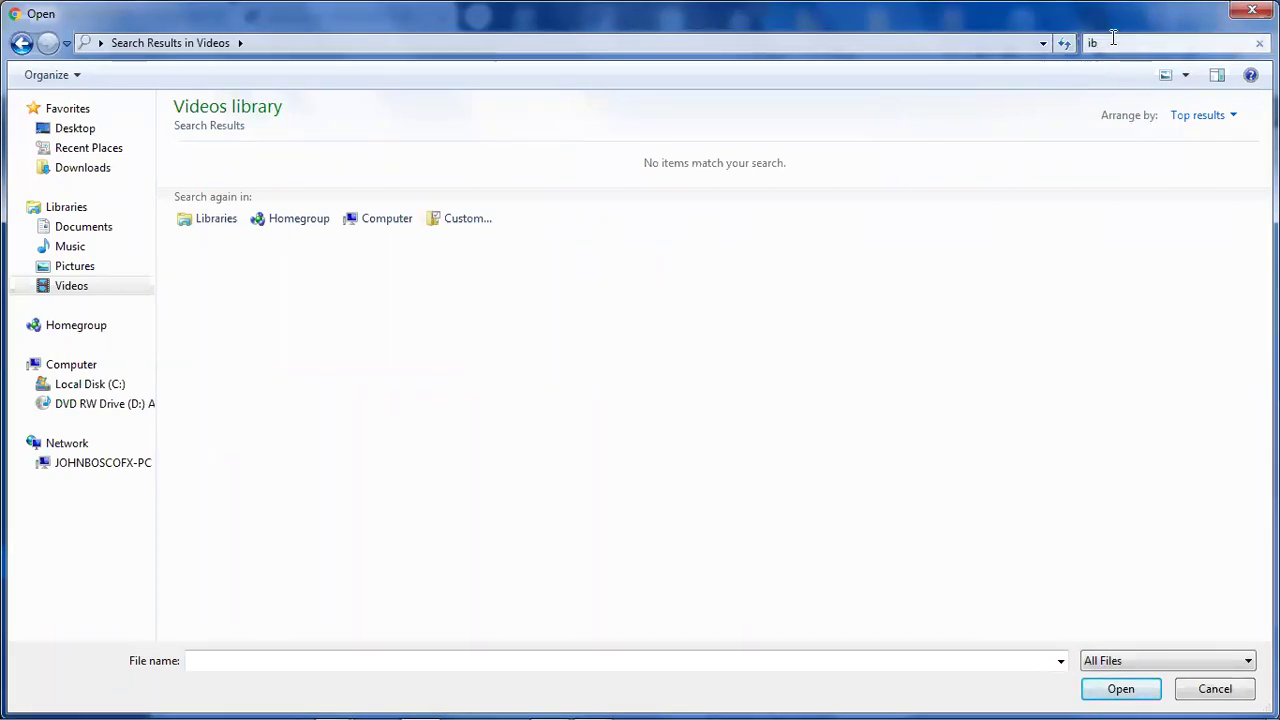
Step: Clear the file search and cancel the page import
left_click(1113, 38)
key("BackSpace")
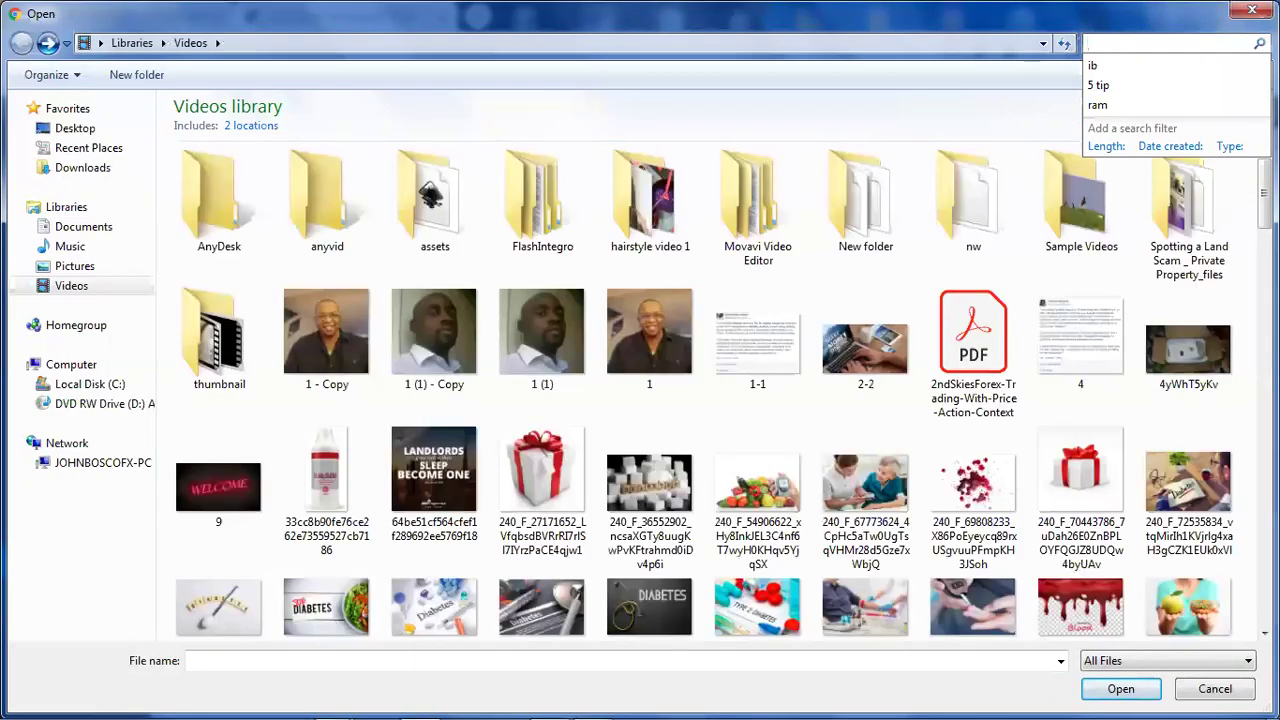
left_click(1249, 13)
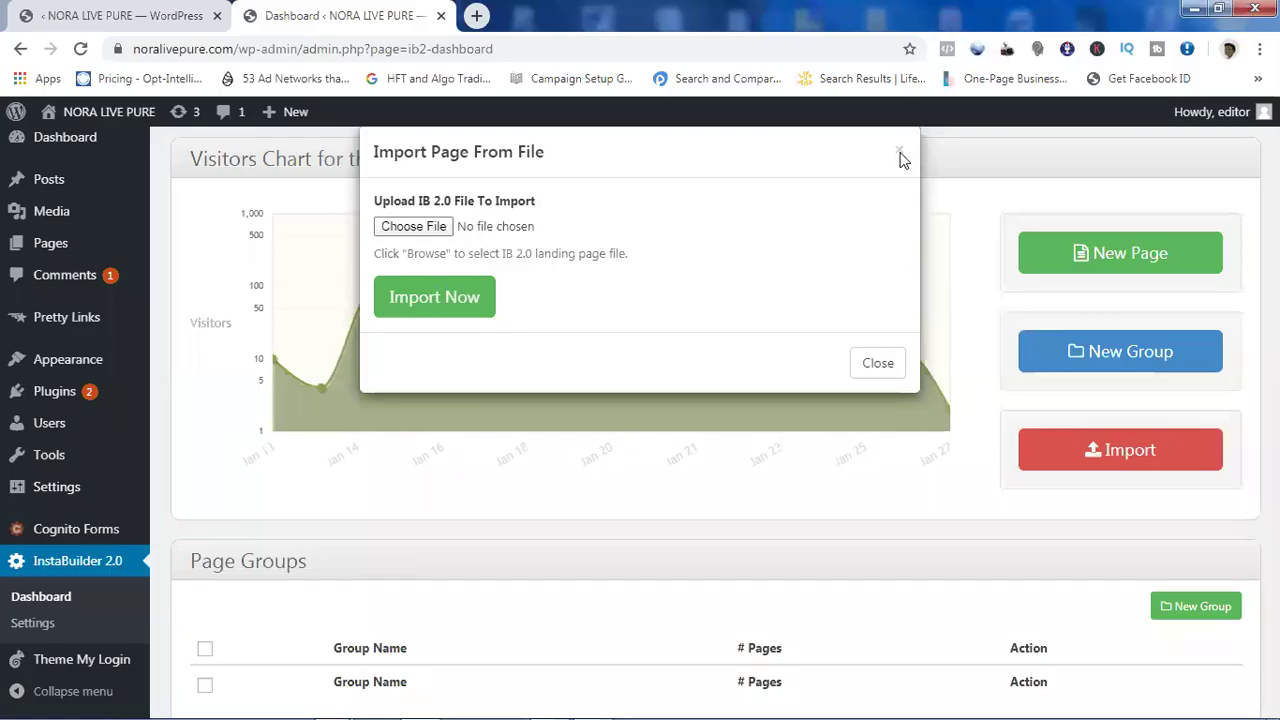
left_click(877, 364)
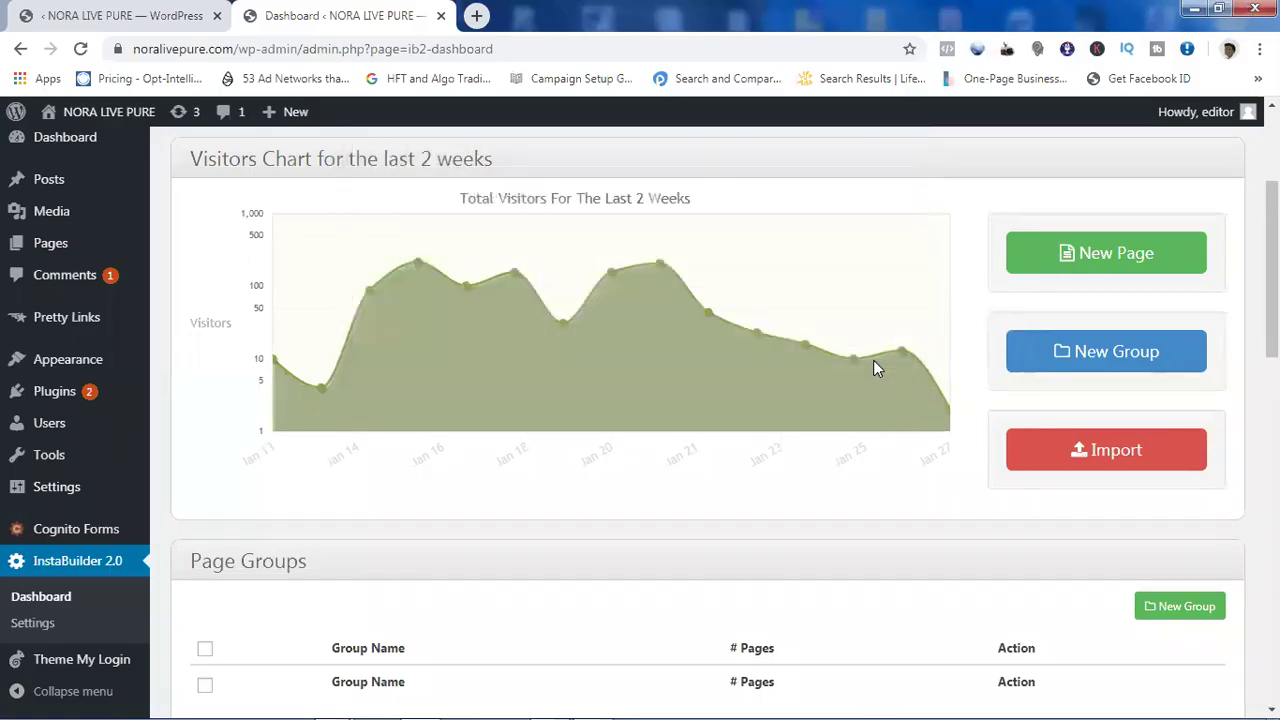
Step: Export the Happy Body page from the ungrouped pages list as an IB 2.0 file
scroll(708, 424, "down", 6)
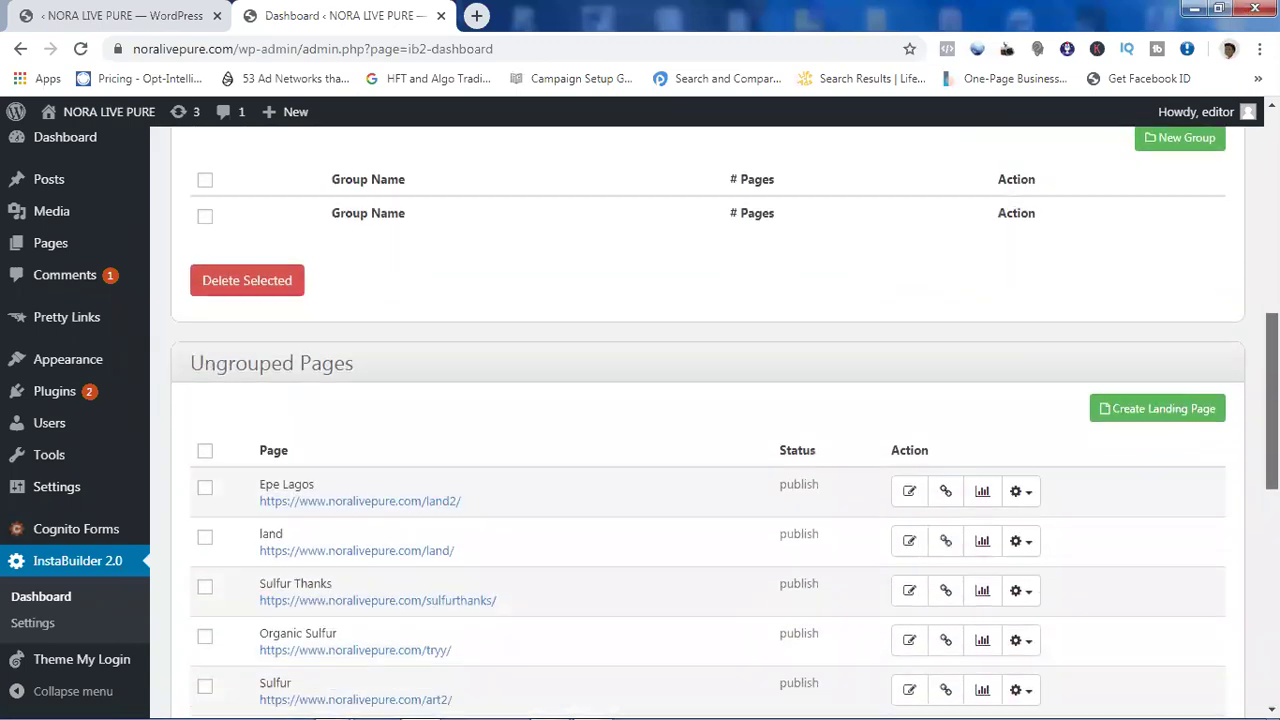
scroll(314, 406, "down", 1)
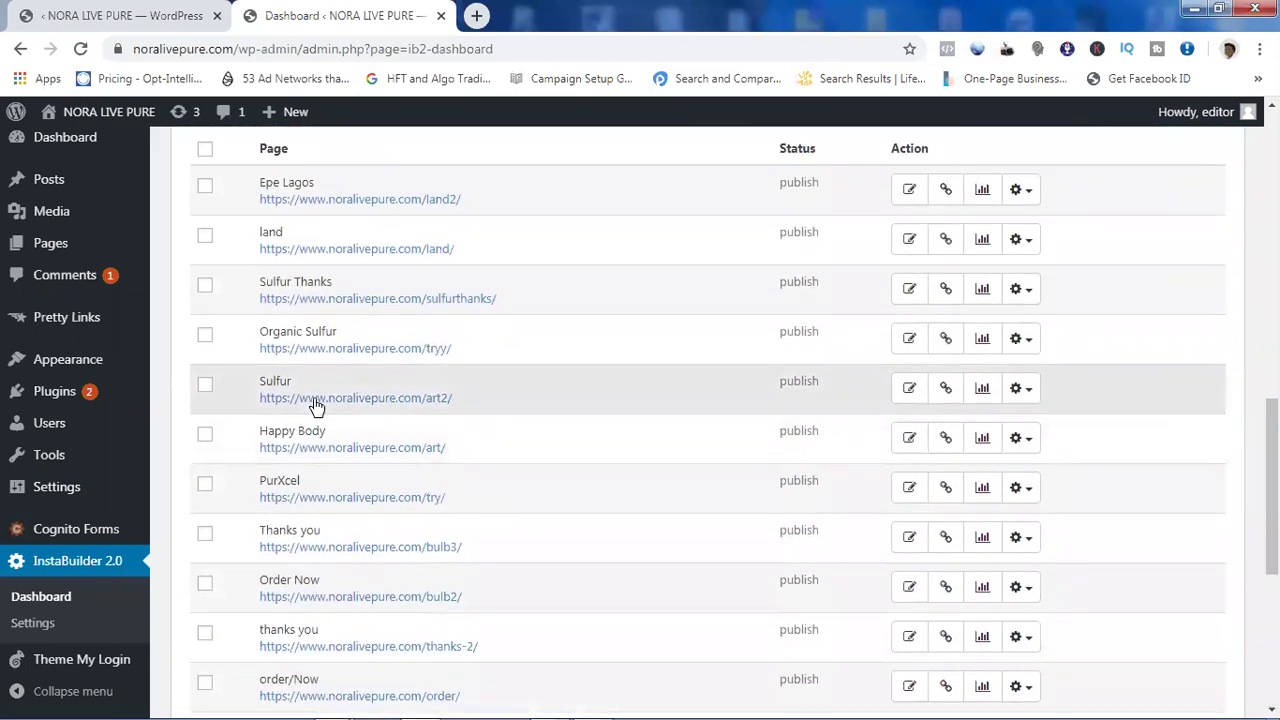
left_click(1019, 439)
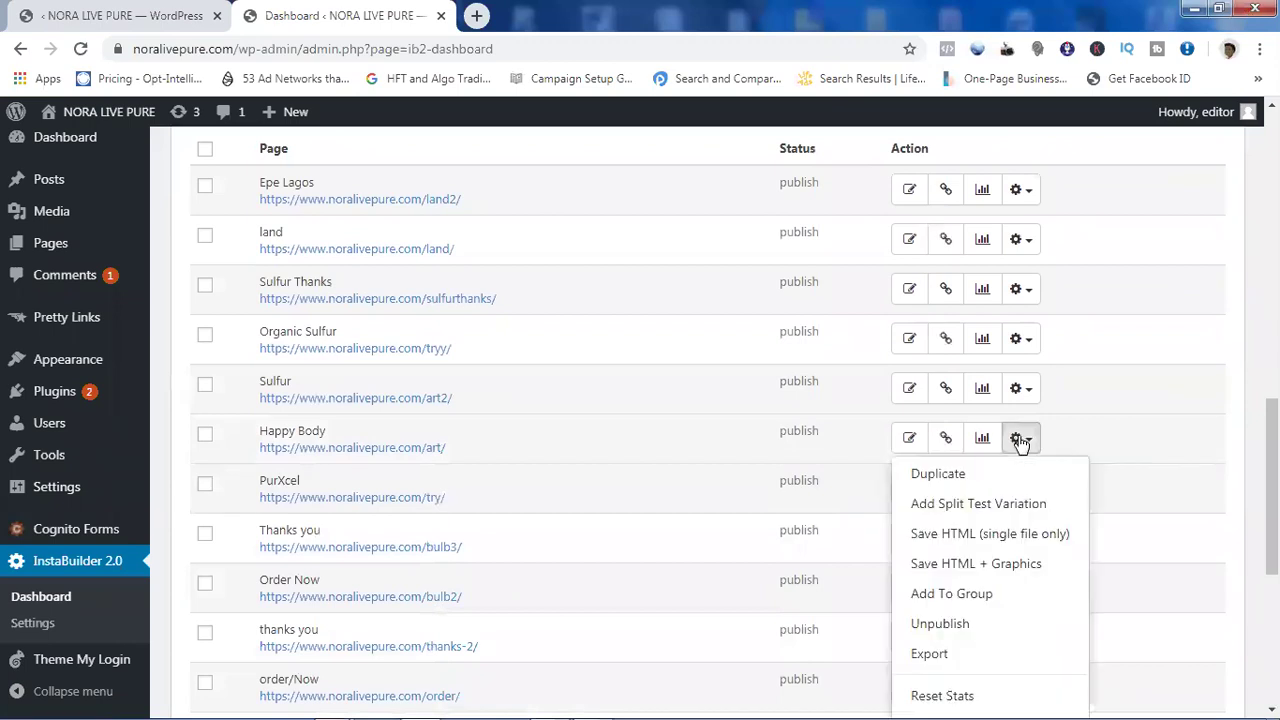
left_click(925, 655)
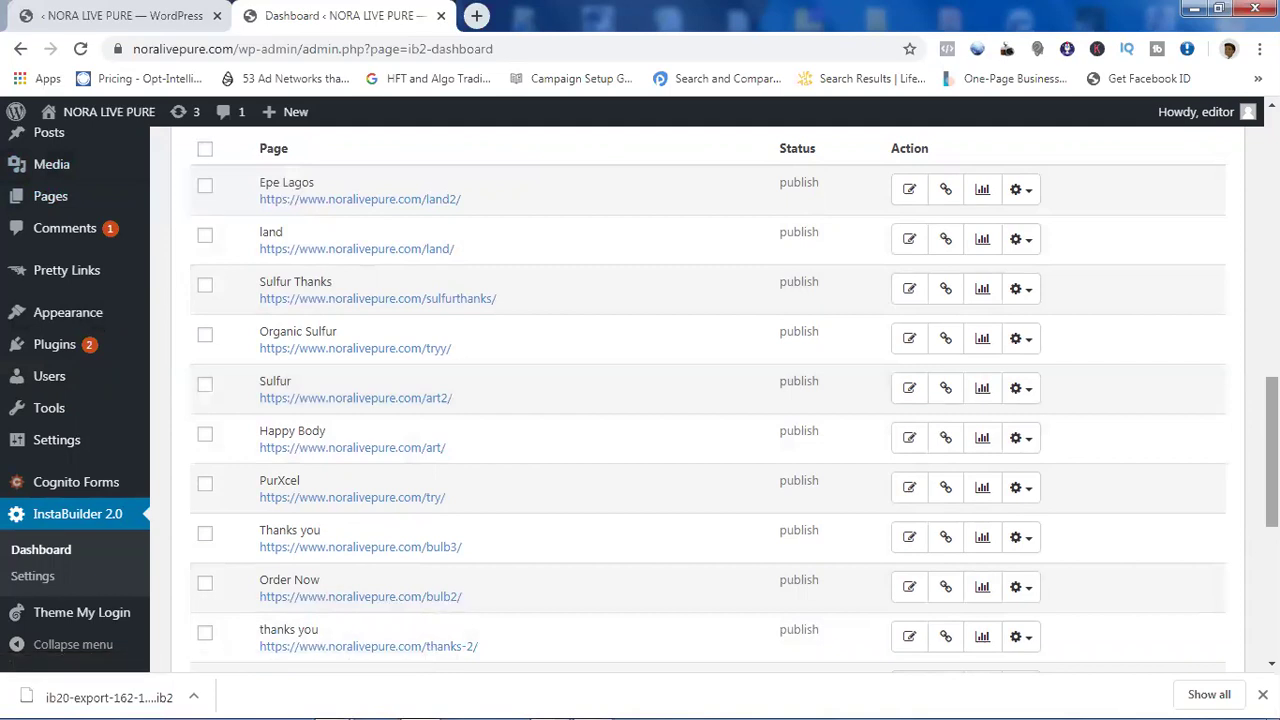
Step: Bring up the dialog for importing a page from an IB 2.0 file on the dashboard
scroll(1186, 315, "up", 10)
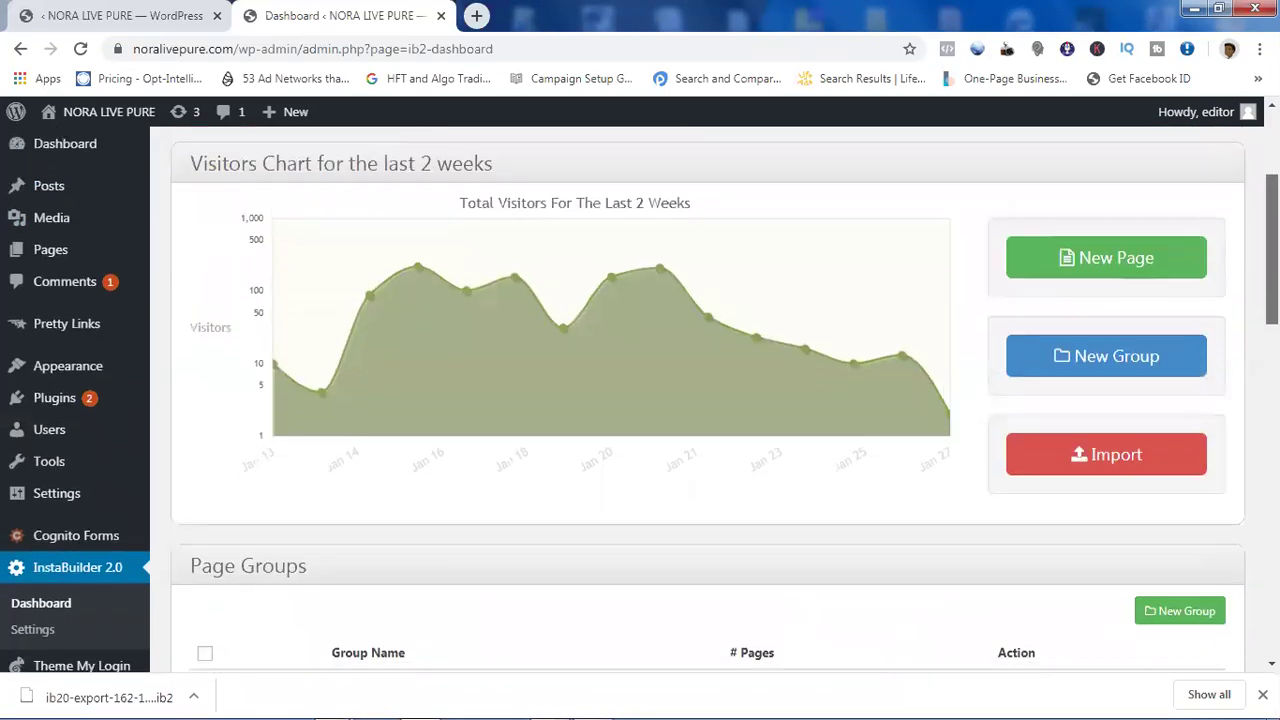
scroll(1186, 315, "down", 2)
left_click(1106, 306)
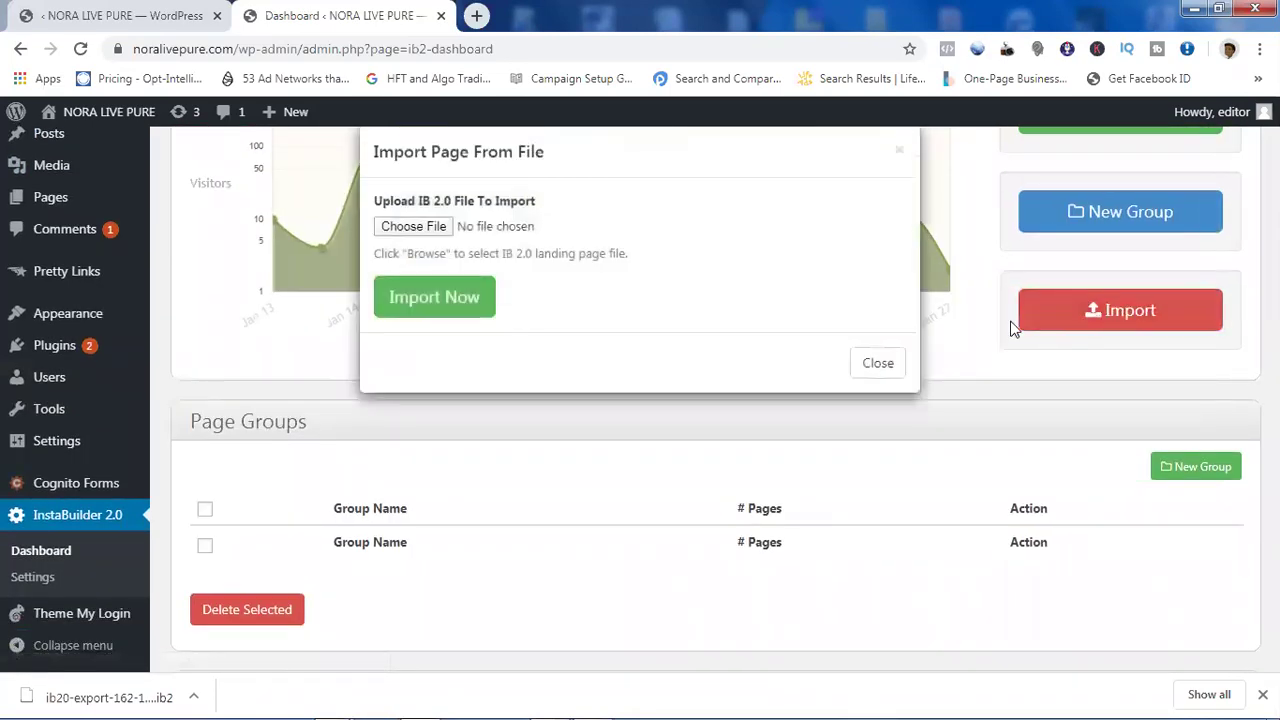
left_click(424, 228)
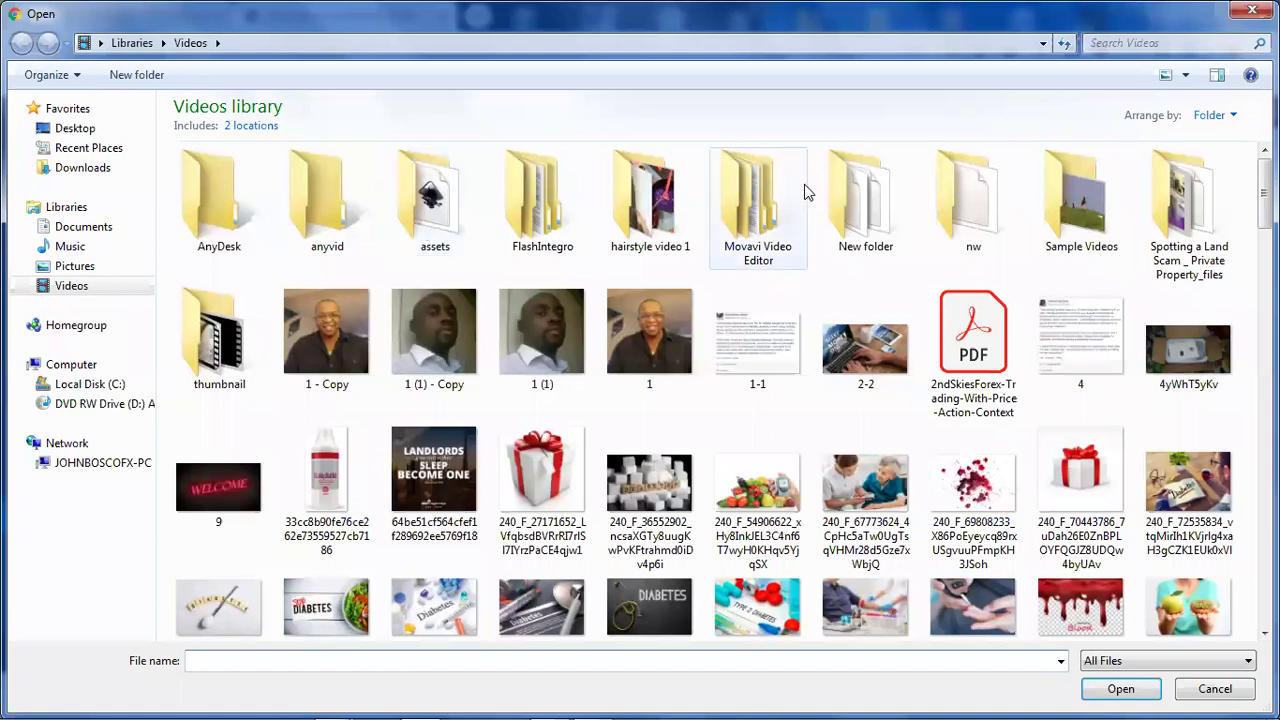
left_click(1128, 42)
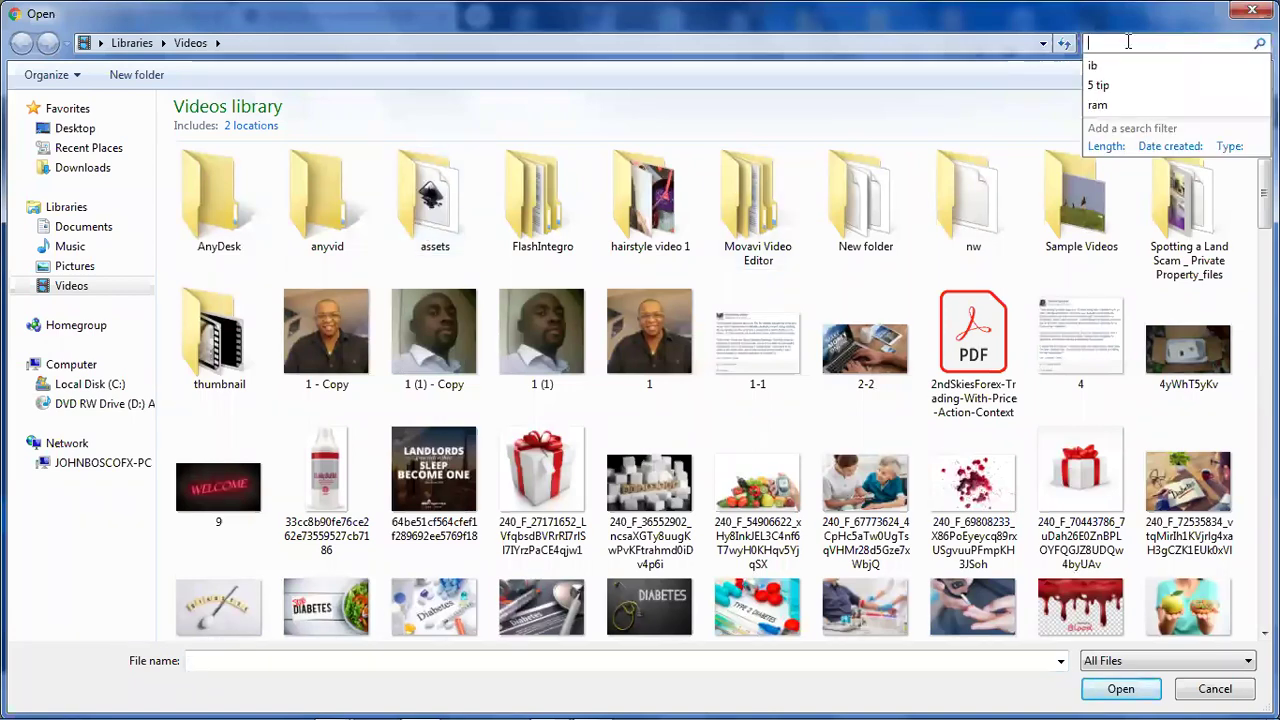
type("ib")
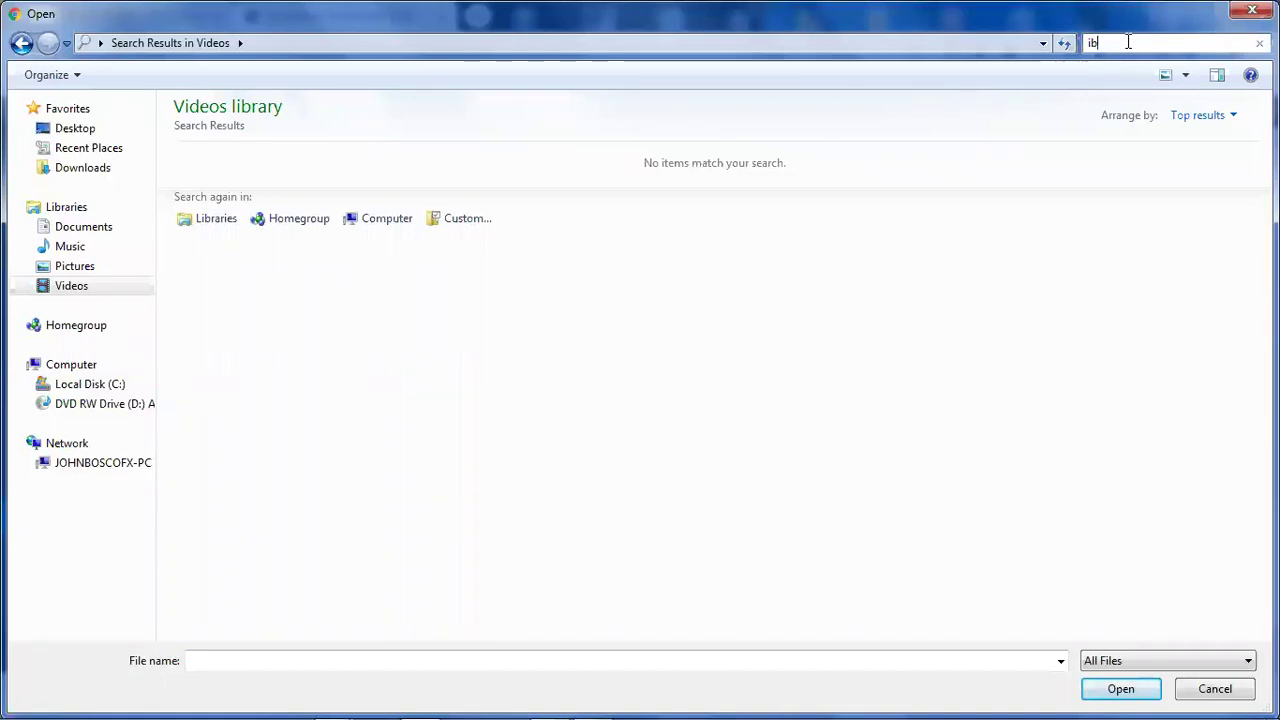
left_click(1248, 14)
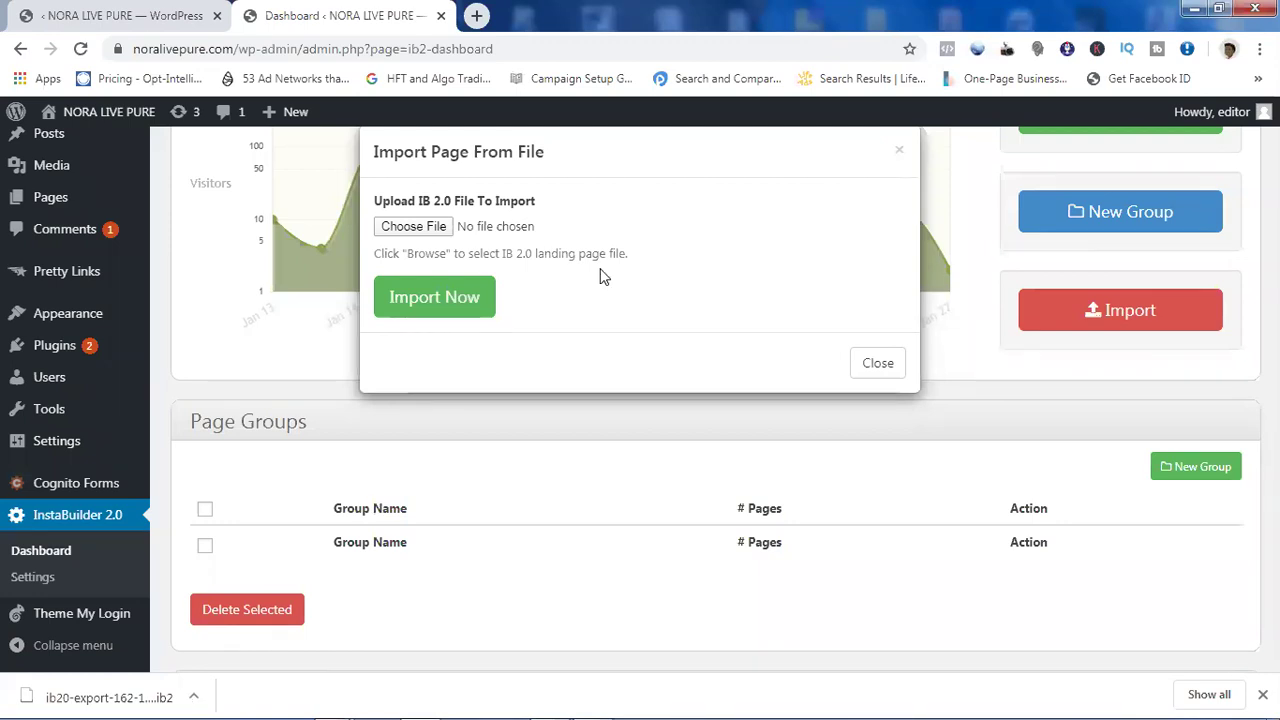
Step: Find ib20-export-162-1580108282.ib2 in the Downloads folder by searching for "ib", choose it as the upload file and import it
left_click(411, 228)
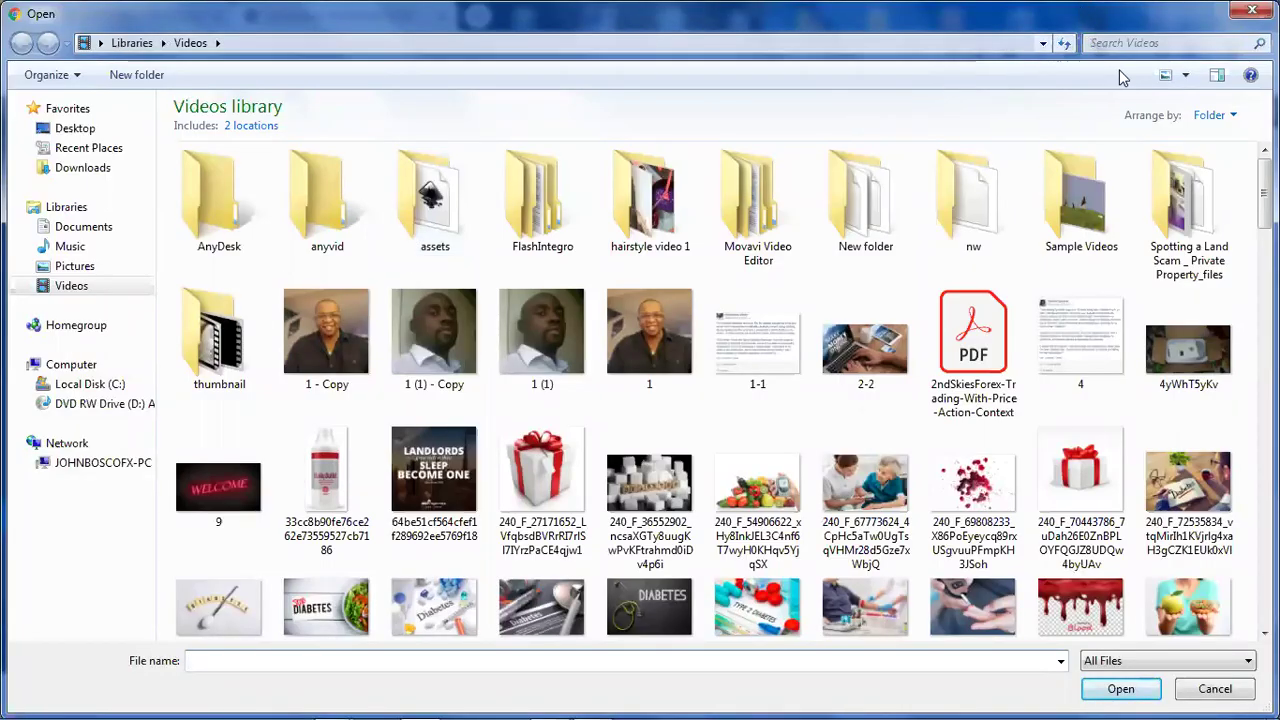
left_click(1119, 37)
type("ib")
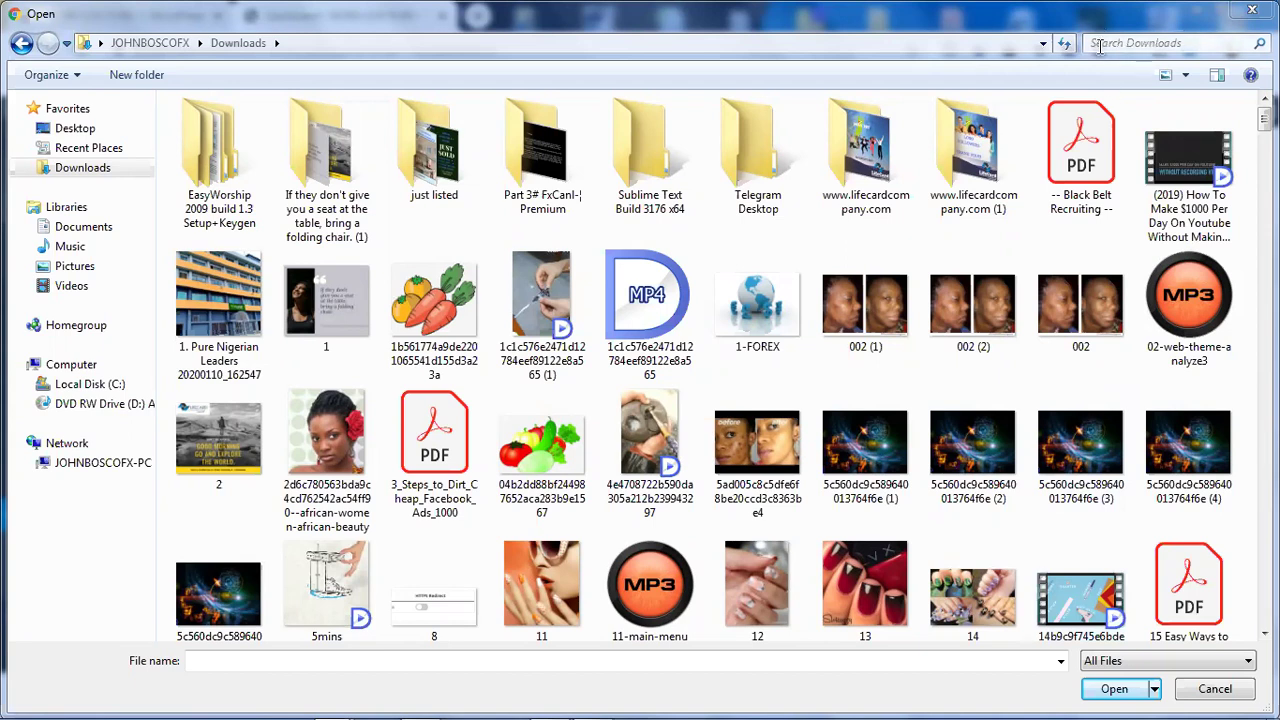
left_click(1098, 45)
type("ib2")
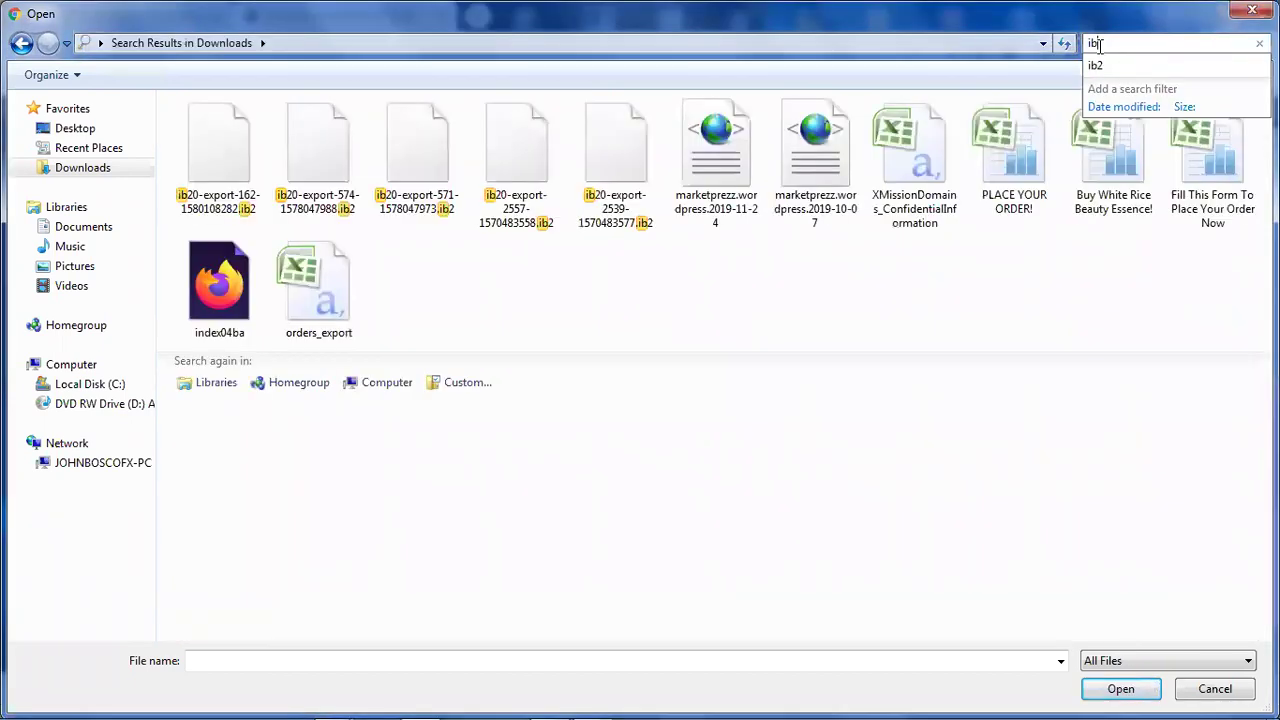
left_click(222, 156)
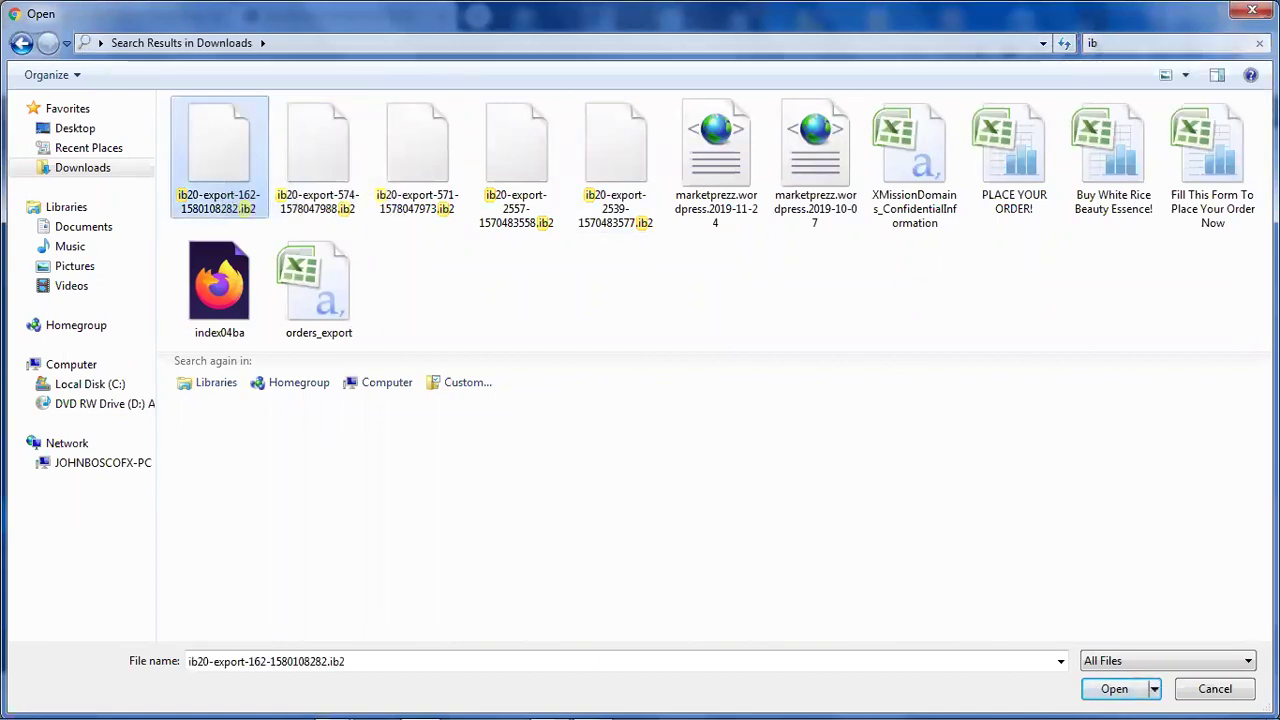
left_click(1114, 689)
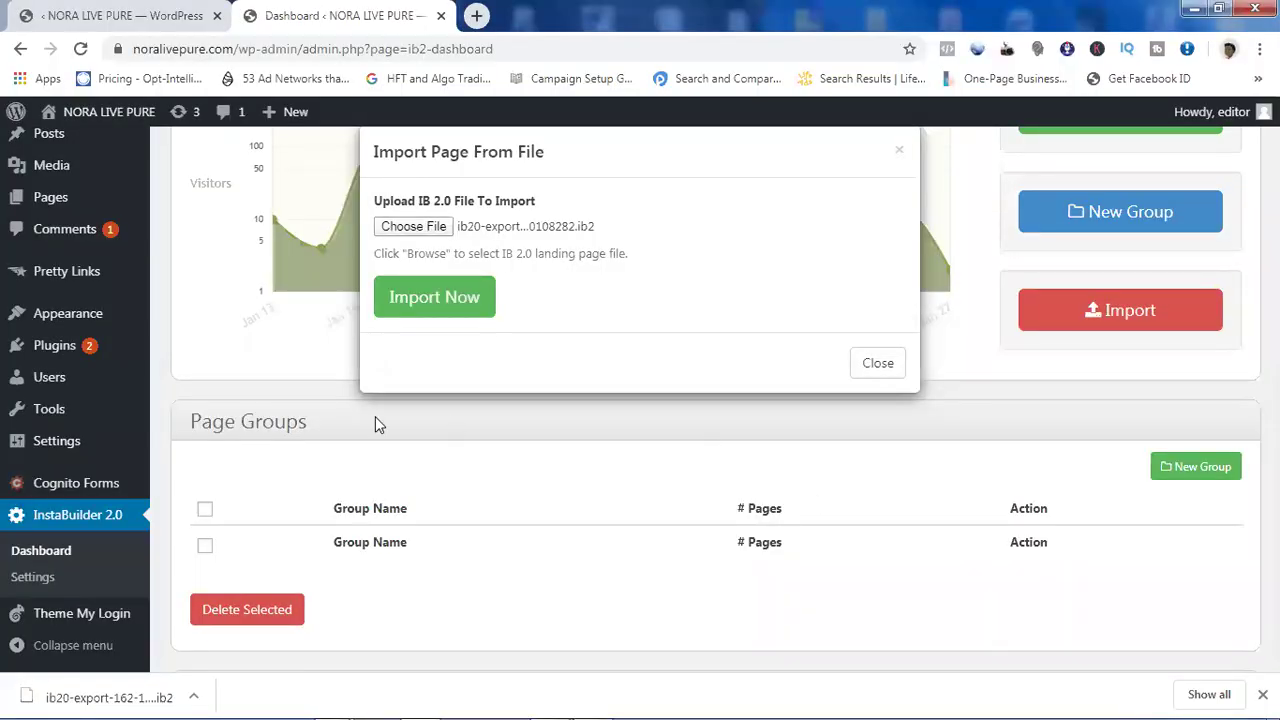
left_click(423, 310)
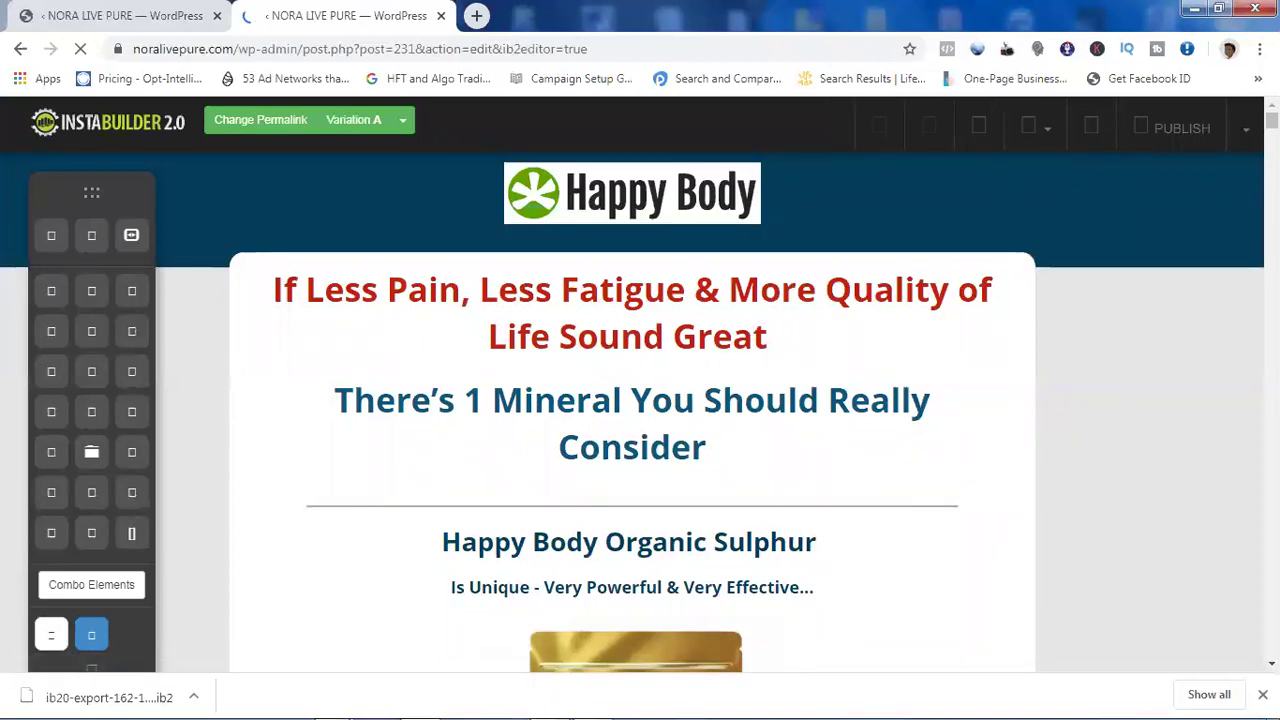
Step: Look through the imported Happy Body sales page in the editor, from its headline to the product benefit sections
scroll(632, 400, "down", 10)
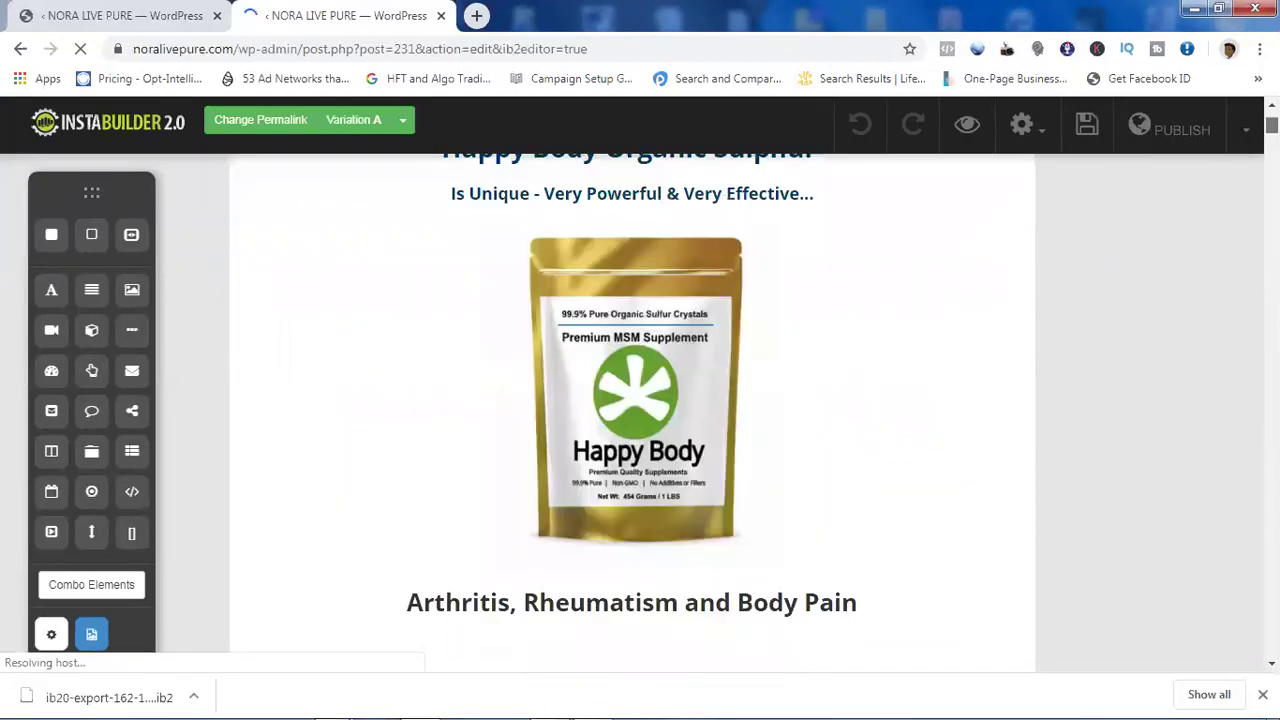
scroll(632, 400, "down", 20)
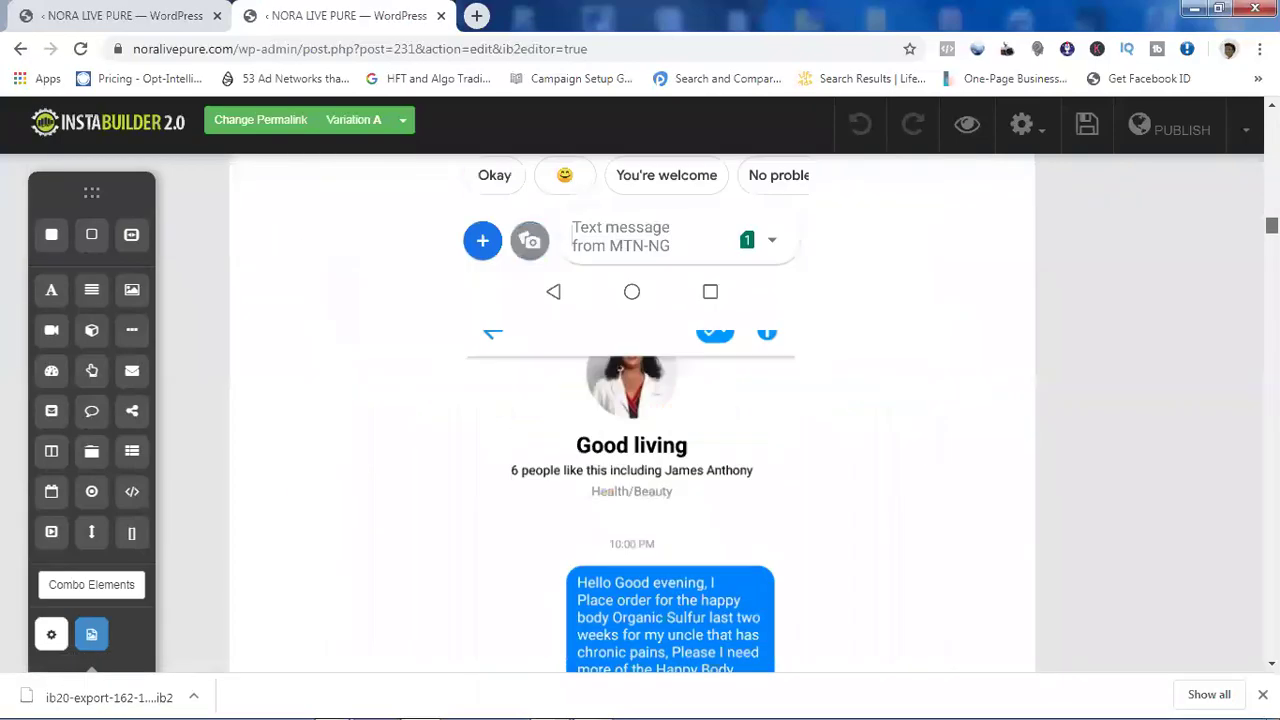
scroll(632, 400, "down", 20)
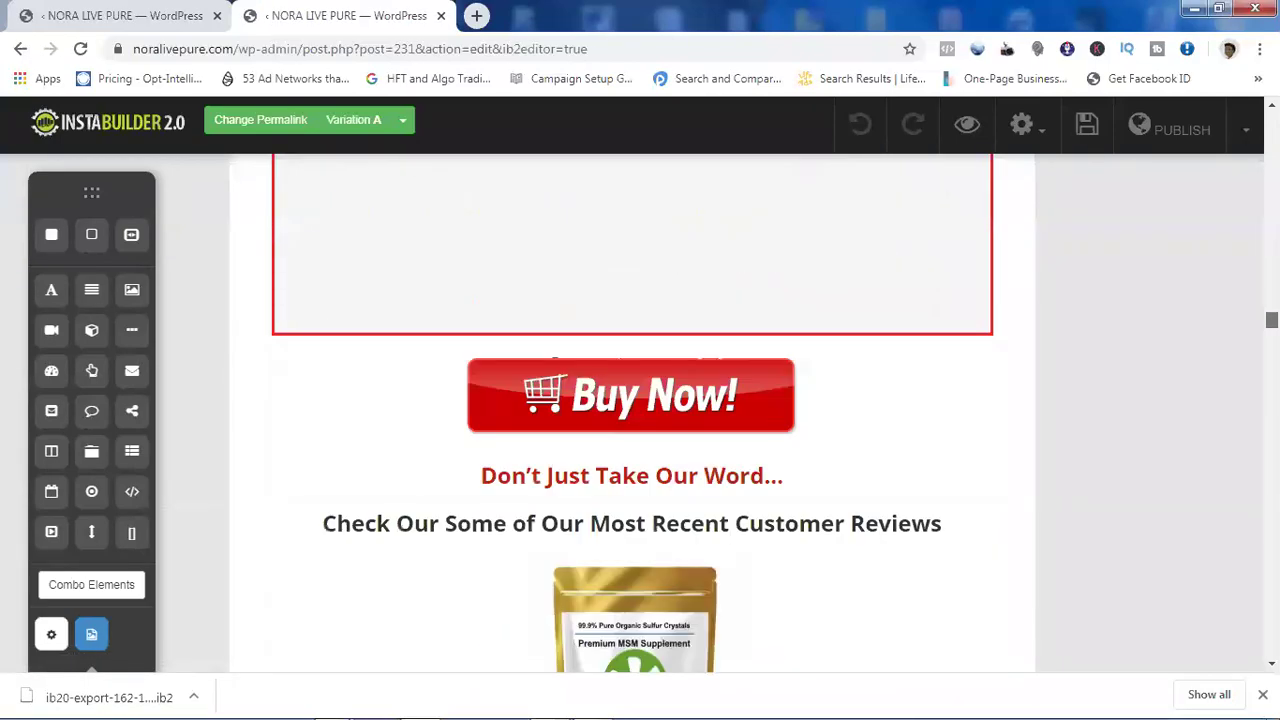
scroll(632, 400, "down", 20)
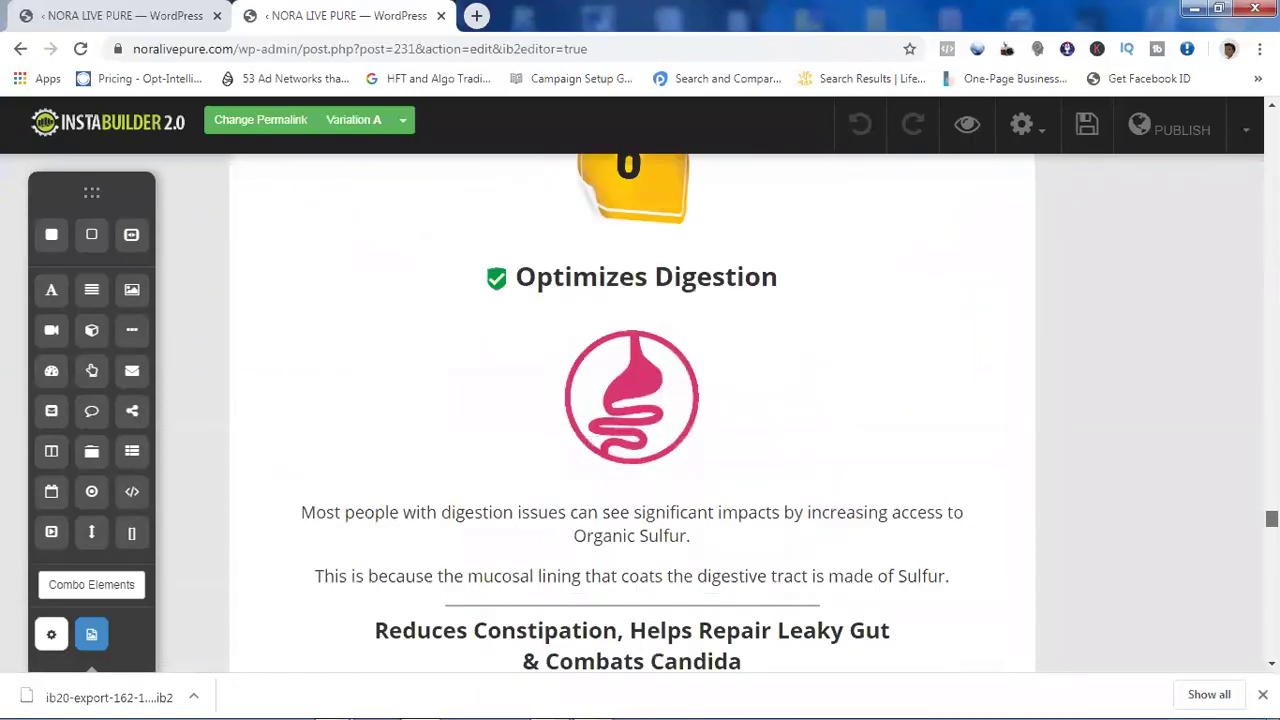
scroll(632, 400, "up", 20)
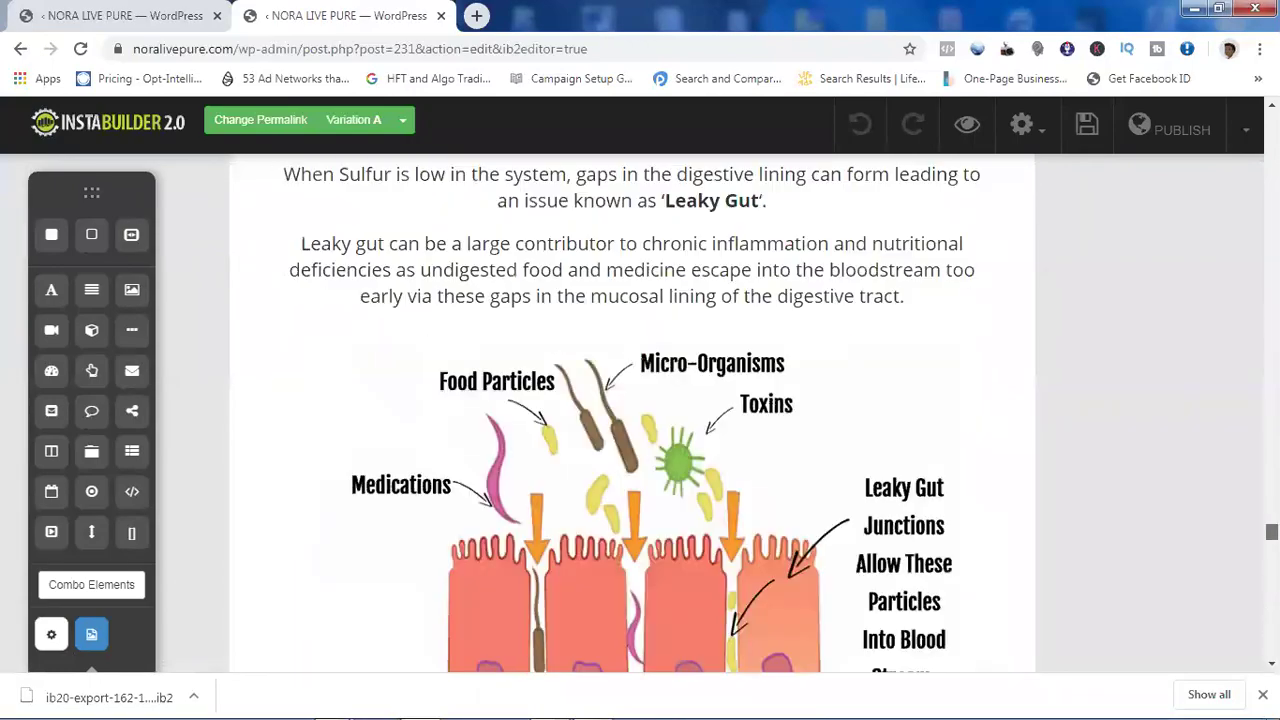
scroll(632, 400, "down", 10)
scroll(632, 400, "up", 8)
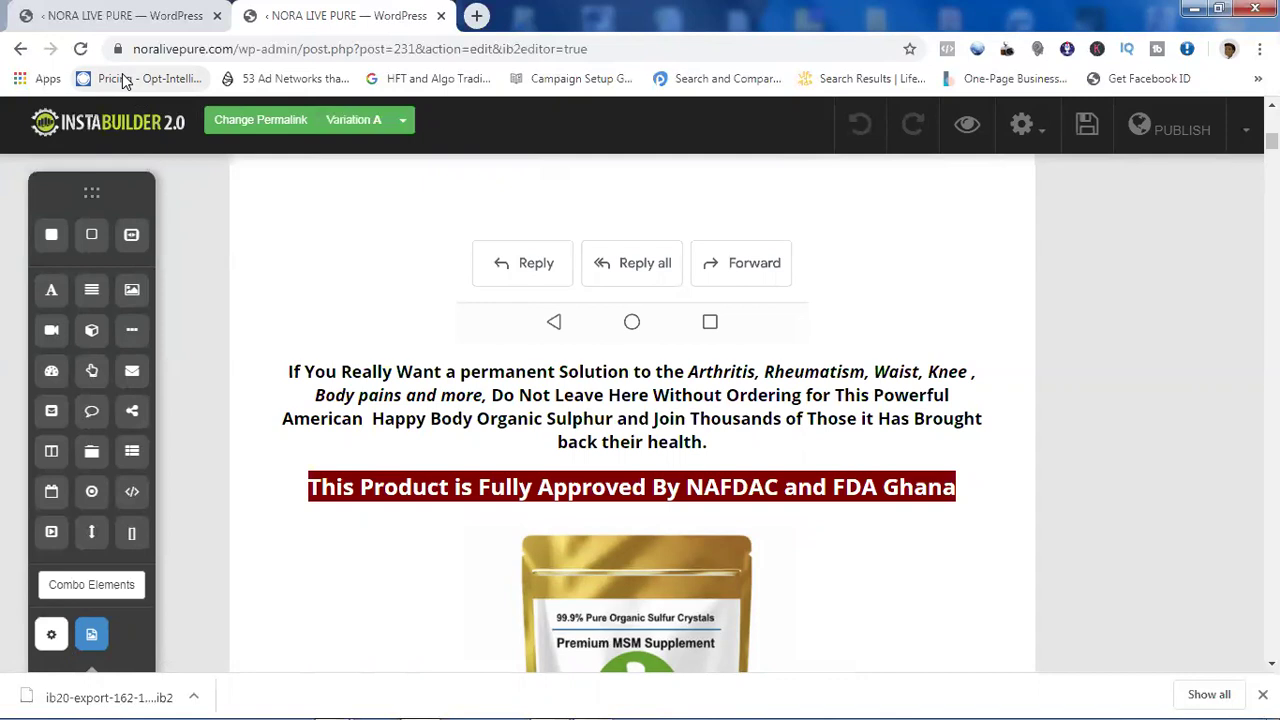
Step: Leave the page editor without saving and bring up the ungrouped pages list on the InstaBuilder 2.0 dashboard
left_click(20, 52)
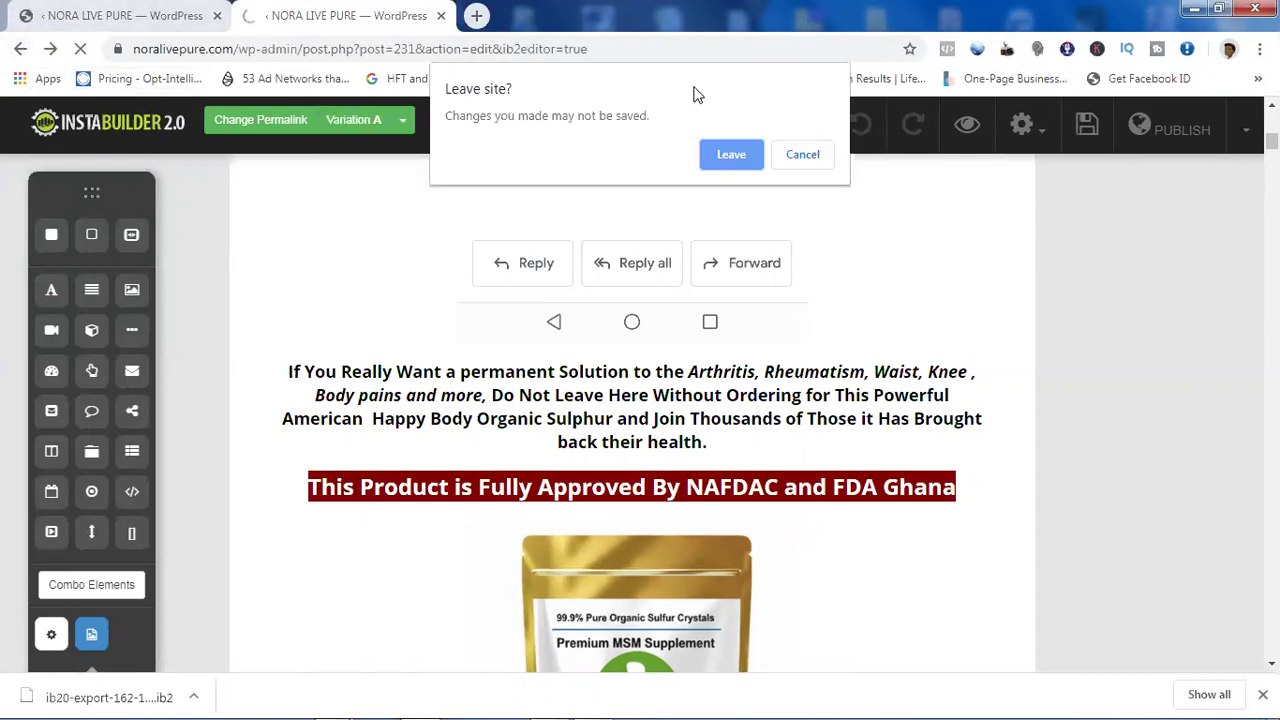
left_click(729, 154)
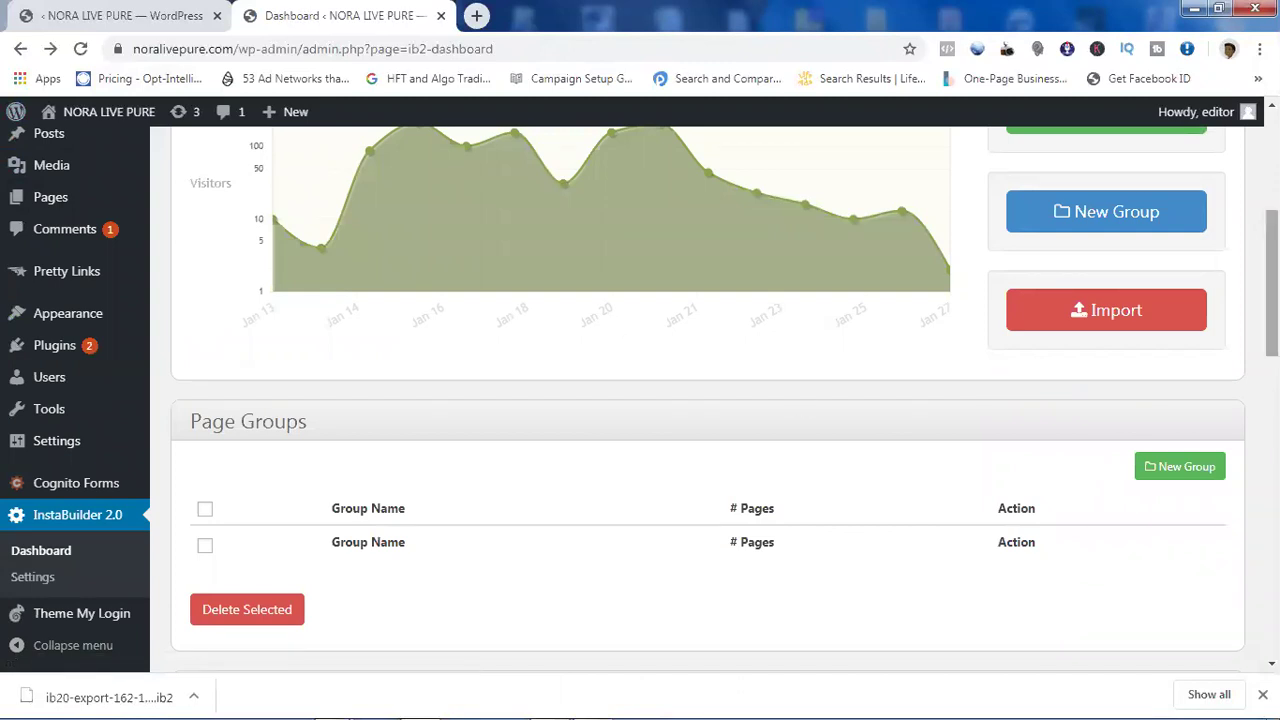
left_click_drag(1272, 283, 1272, 391)
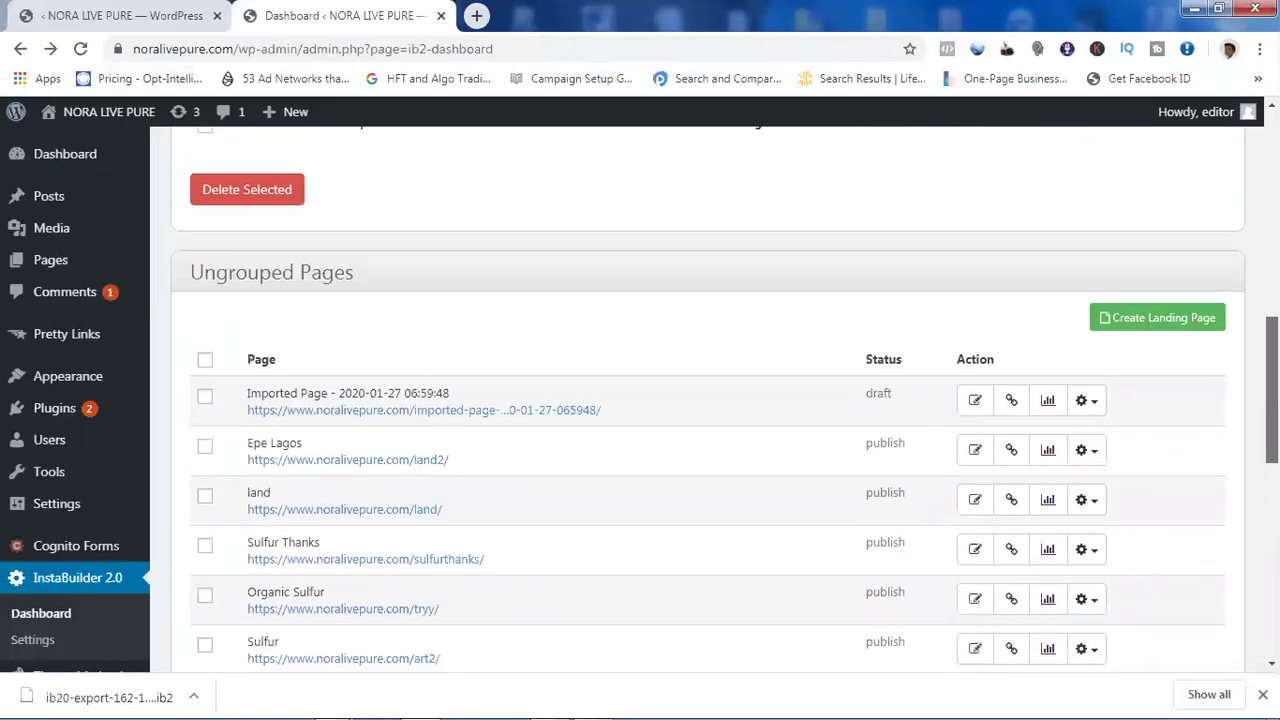